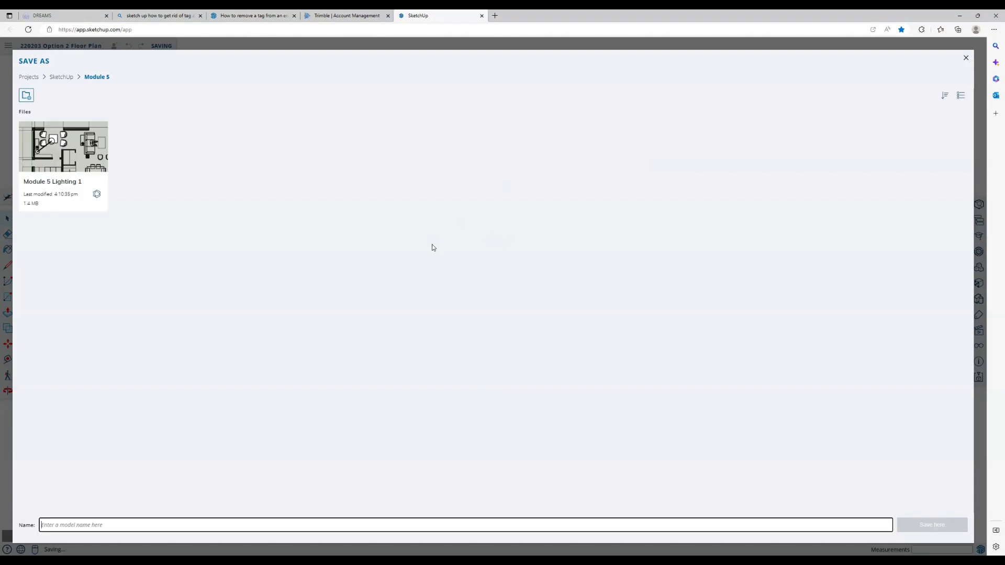
# Save the model over the existing Module 5 Lighting 1 file in the Module 5 folder, confirming the overwrite.
pyautogui.click(63, 188)
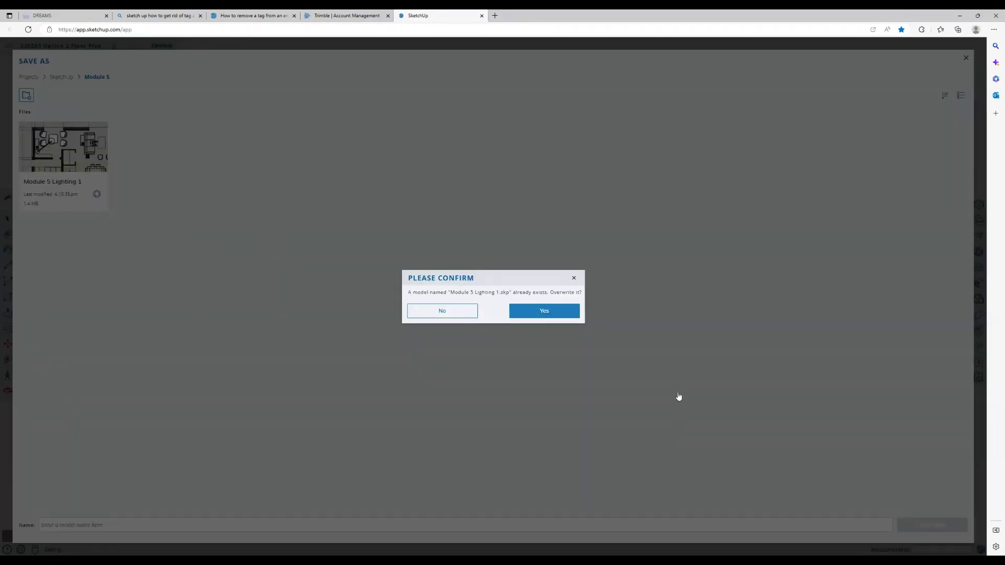
pyautogui.press('Return')
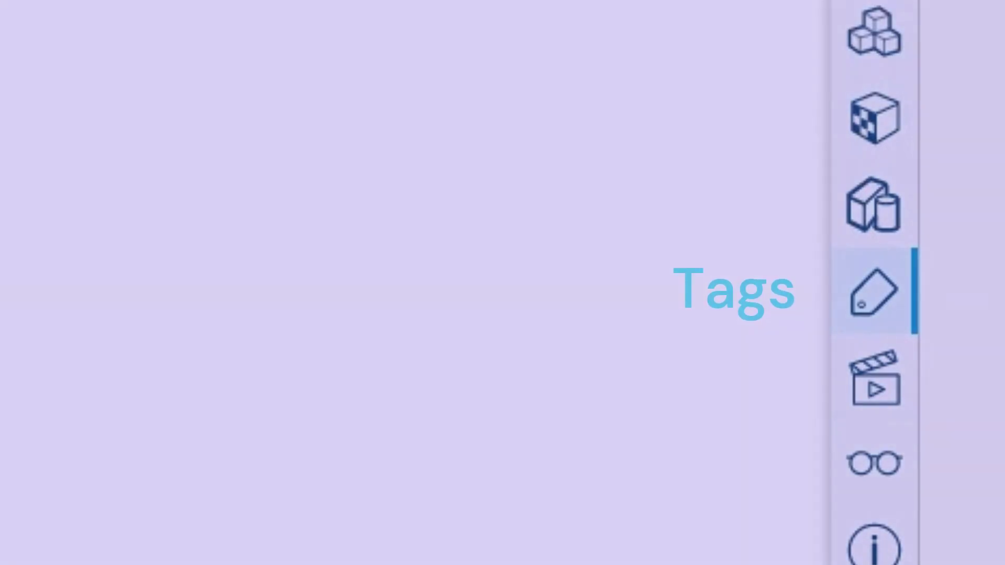
# Show the model's tags and hide everything tagged 2D_FURNITURE.
pyautogui.click(875, 292)
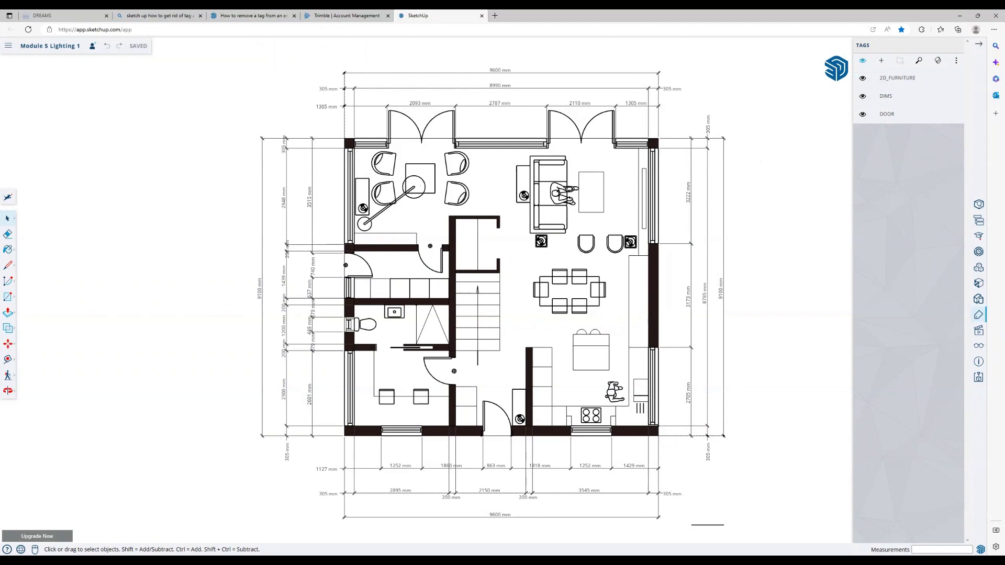
pyautogui.click(895, 114)
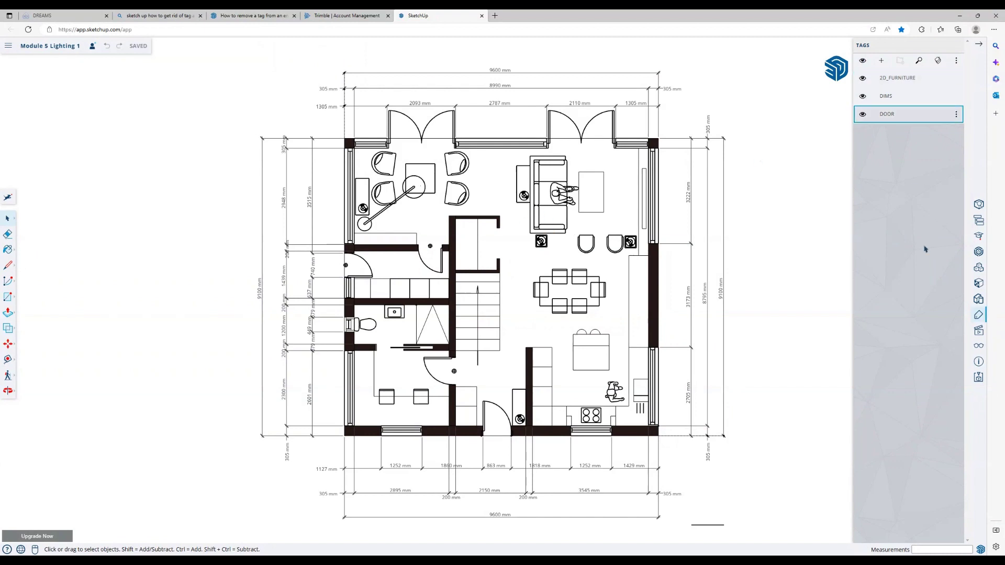
pyautogui.click(897, 78)
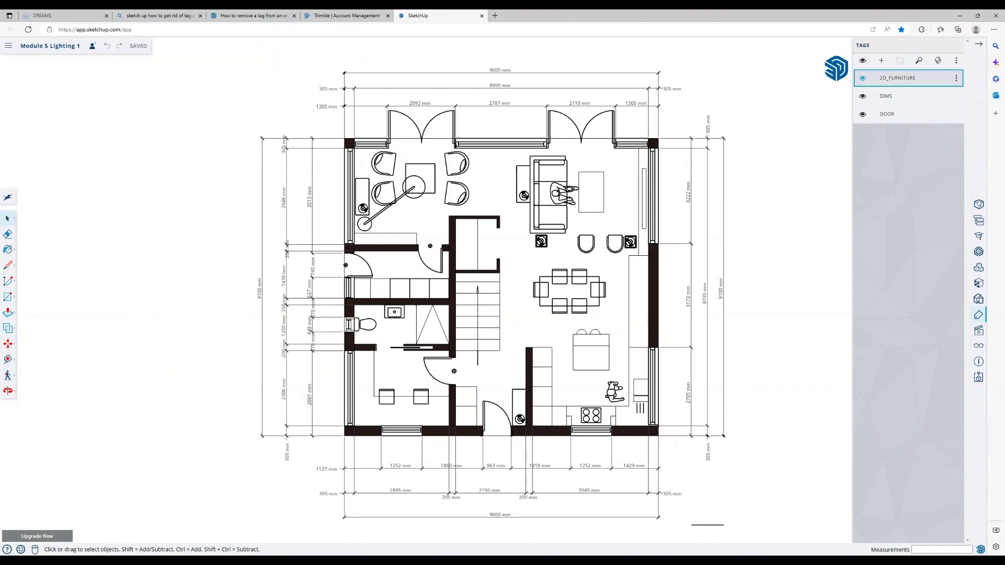
pyautogui.click(862, 78)
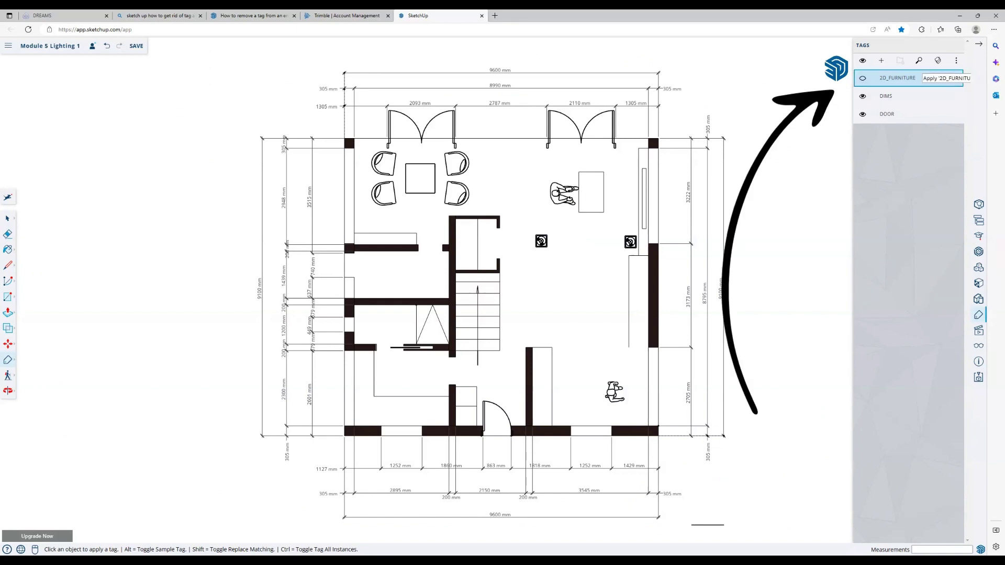
# Apply the 2D_FURNITURE tag to the upper-left room's armchairs and table and to the two square lamp tables in the living area.
pyautogui.click(567, 210)
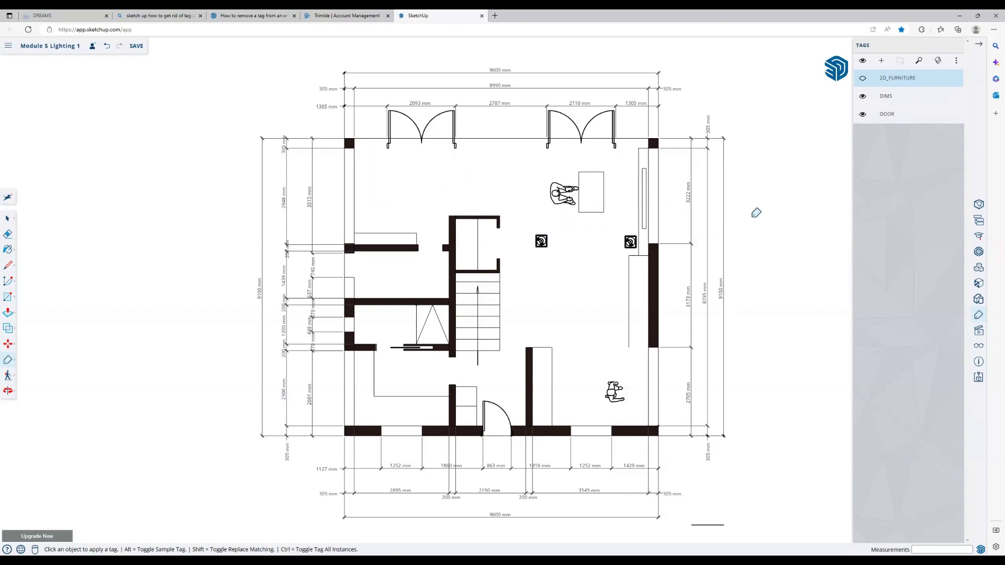
pyautogui.scroll(4, 544, 242)
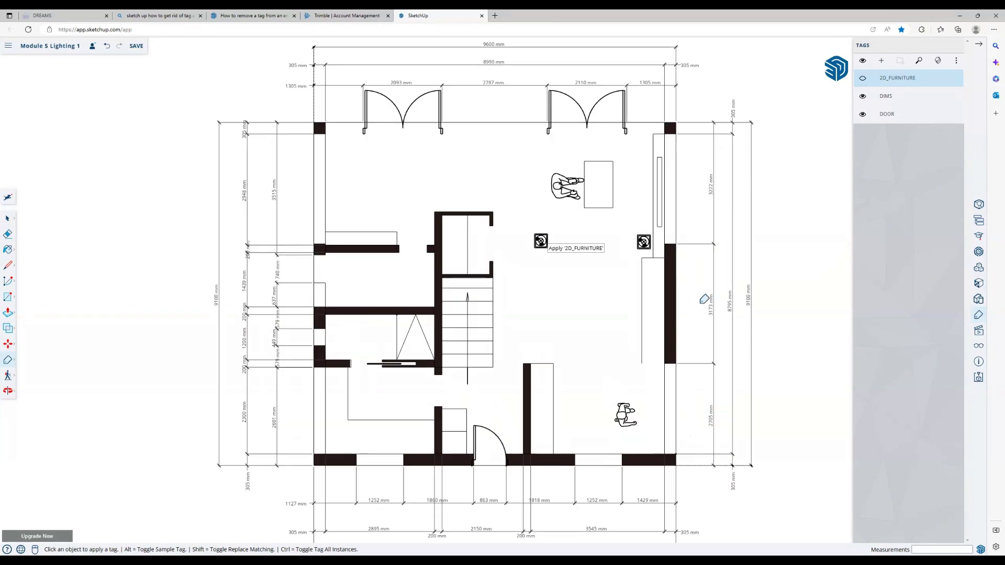
pyautogui.scroll(3, 677, 281)
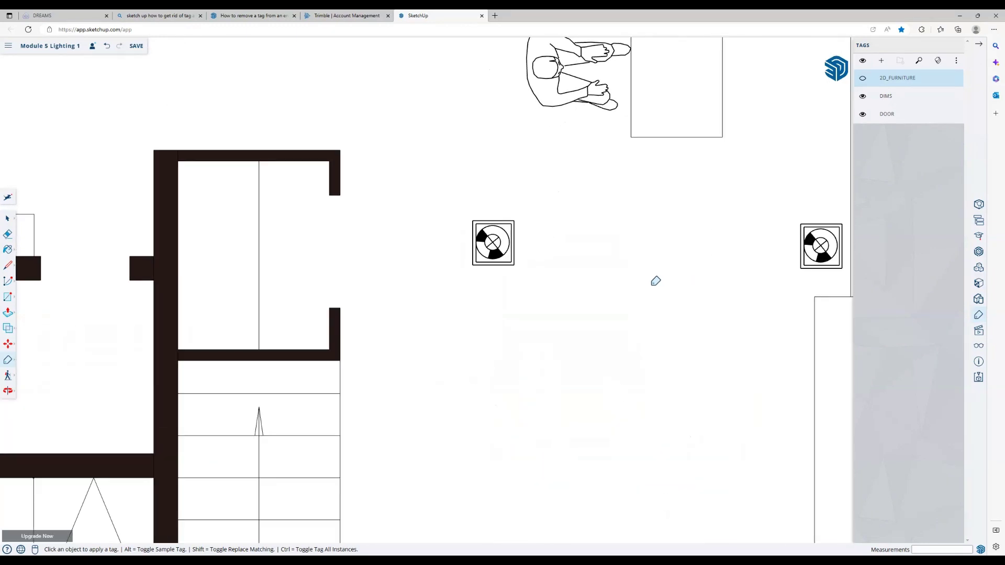
pyautogui.click(503, 232)
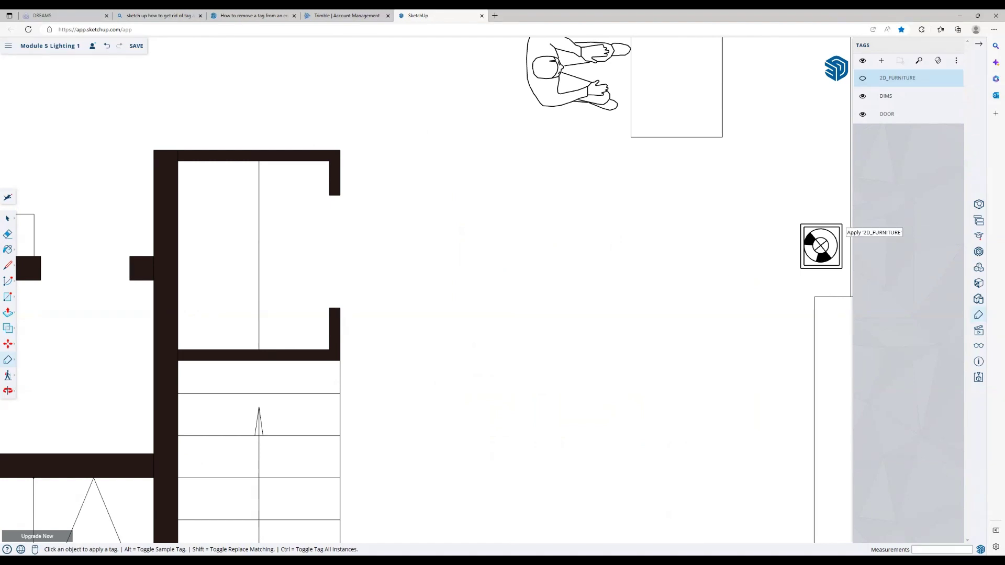
pyautogui.click(838, 231)
# Apply the 2D_FURNITURE tag to the seated figure in the living area and the figure in the kitchen.
pyautogui.scroll(-5, 849, 280)
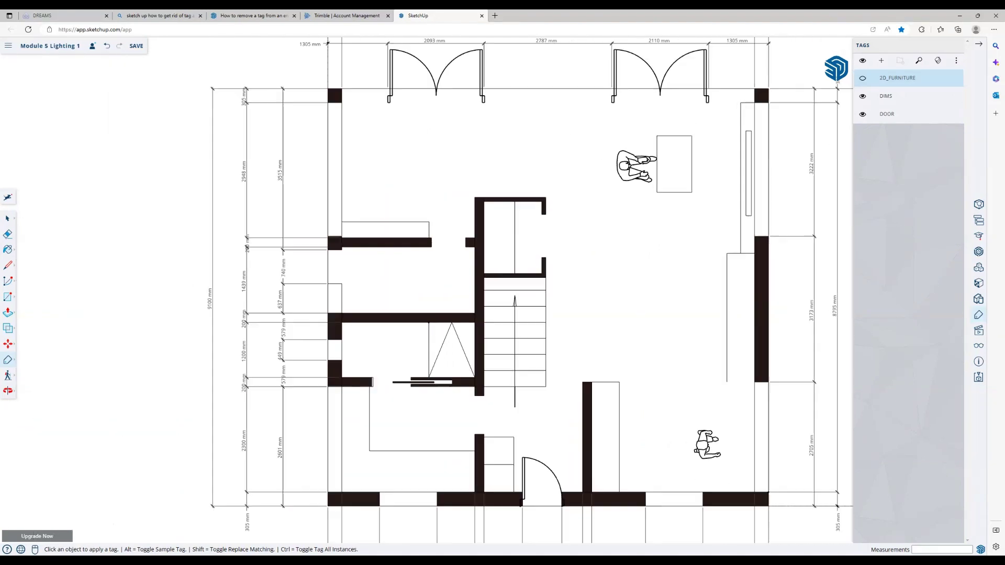
pyautogui.scroll(4, 824, 200)
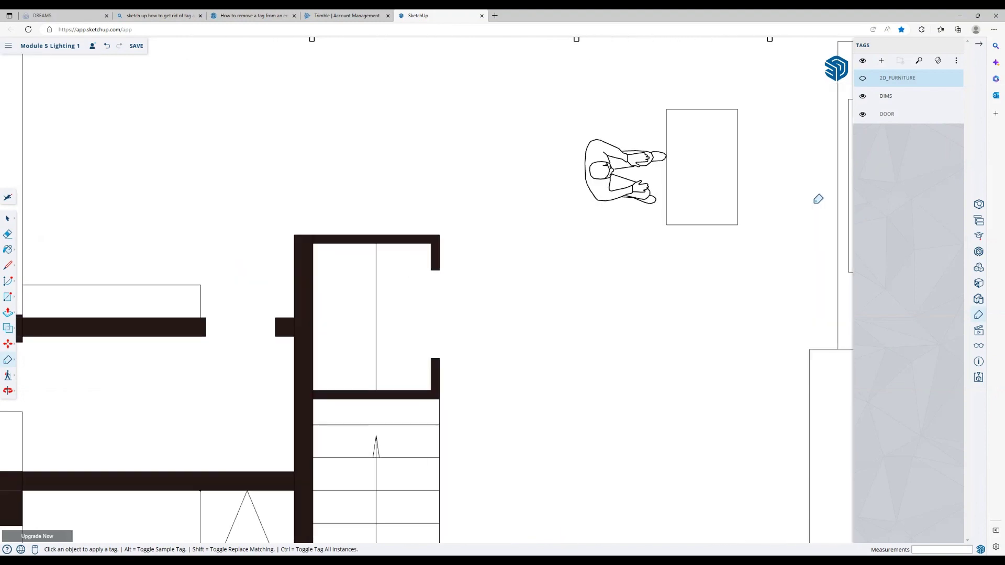
pyautogui.scroll(3, 811, 186)
pyautogui.click(801, 173)
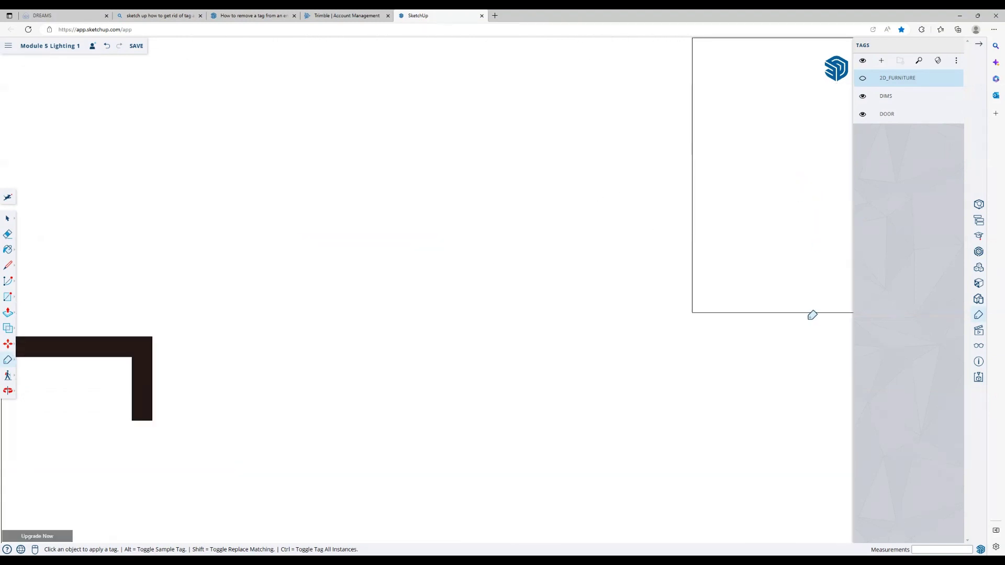
pyautogui.scroll(-5, 801, 291)
pyautogui.scroll(-3, 807, 300)
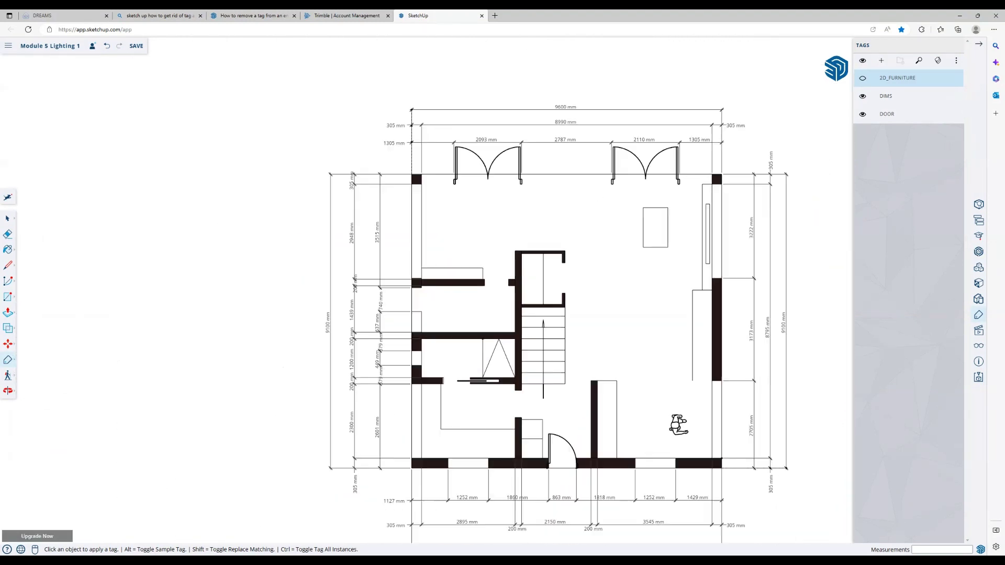
pyautogui.scroll(4, 850, 510)
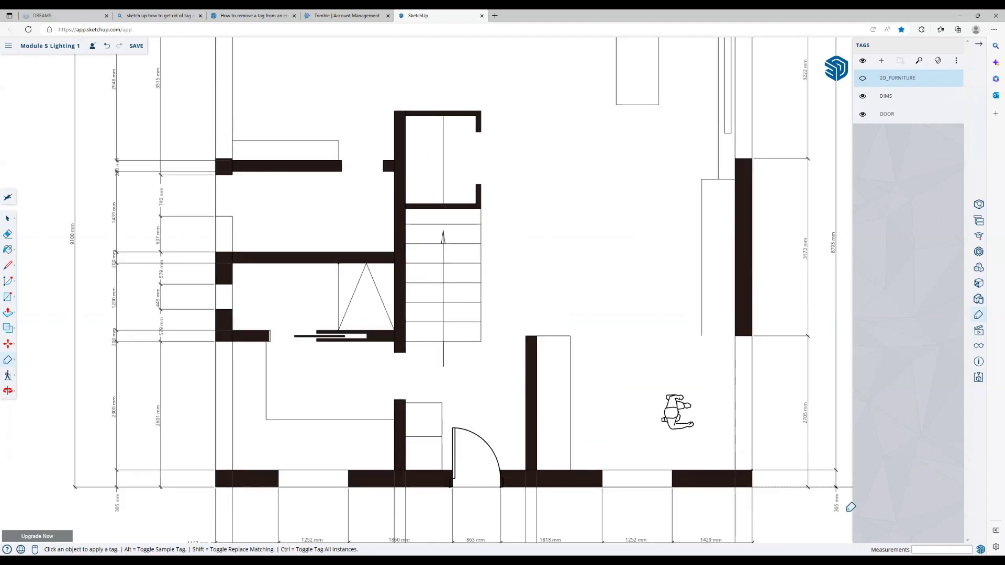
pyautogui.click(671, 409)
pyautogui.scroll(-3, 869, 246)
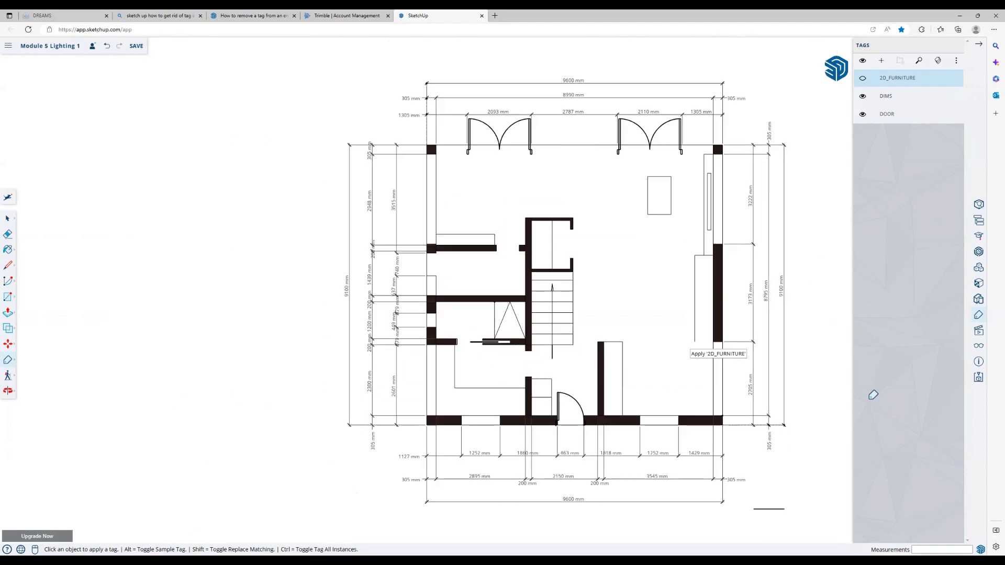
# Undo the tagging of the coffee table's single upper edge.
pyautogui.scroll(4, 827, 245)
pyautogui.scroll(2, 827, 245)
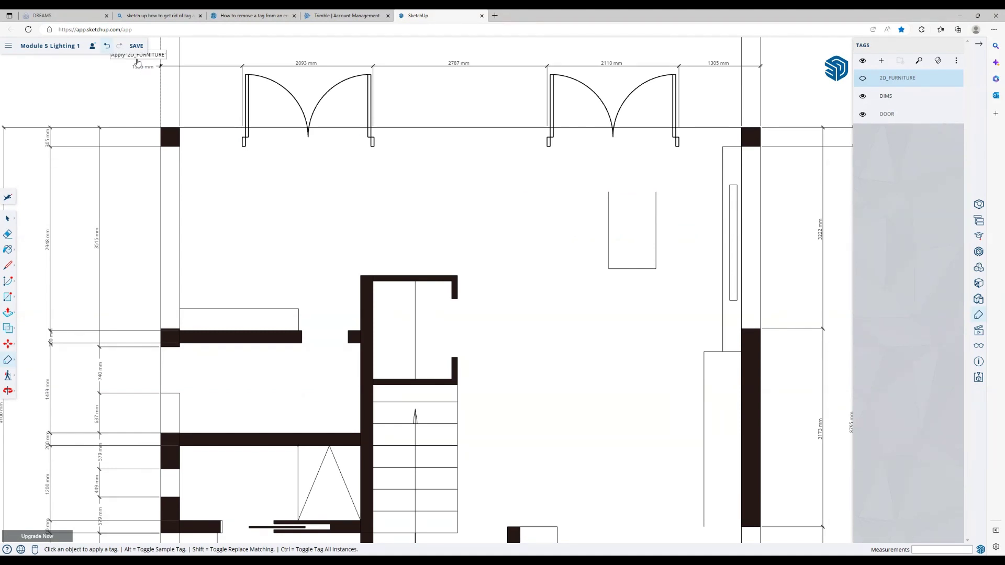
pyautogui.hotkey('ctrl', 'z')
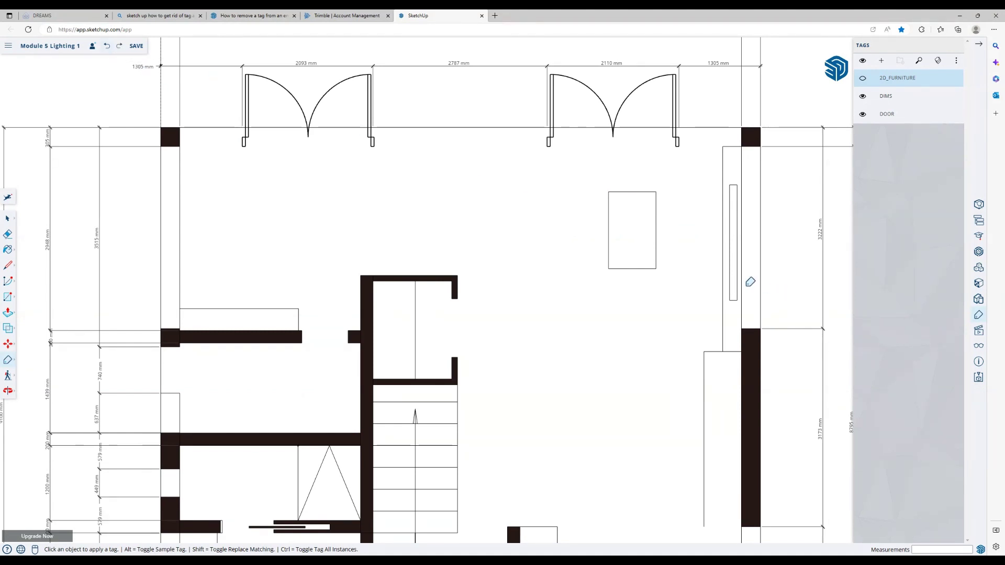
# Select all outline edges of the living area's coffee table and of the narrow rectangle beside the outer wall.
pyautogui.click(7, 218)
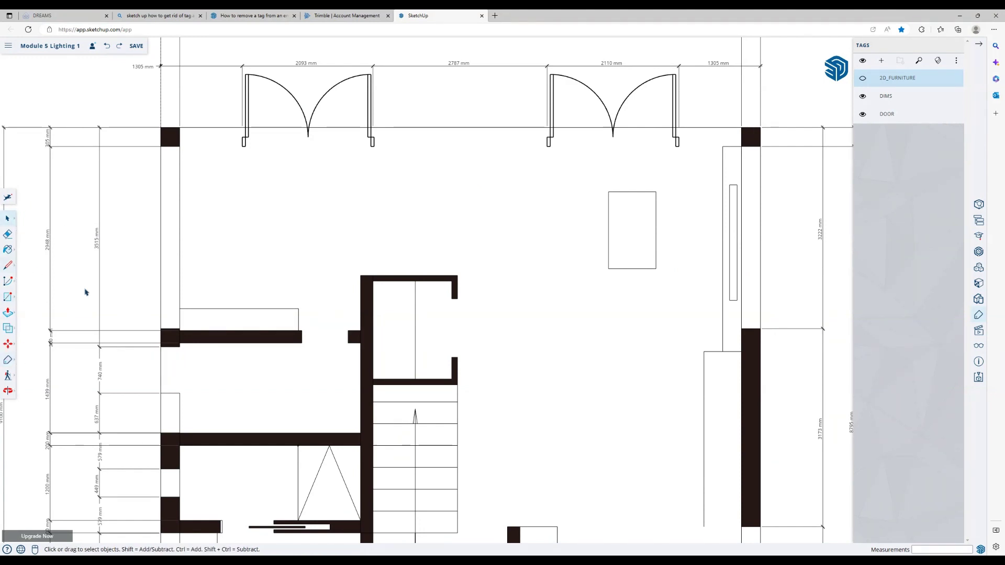
pyautogui.moveTo(602, 183)
pyautogui.mouseDown()
pyautogui.moveTo(670, 257)
pyautogui.moveTo(670, 284)
pyautogui.mouseUp()
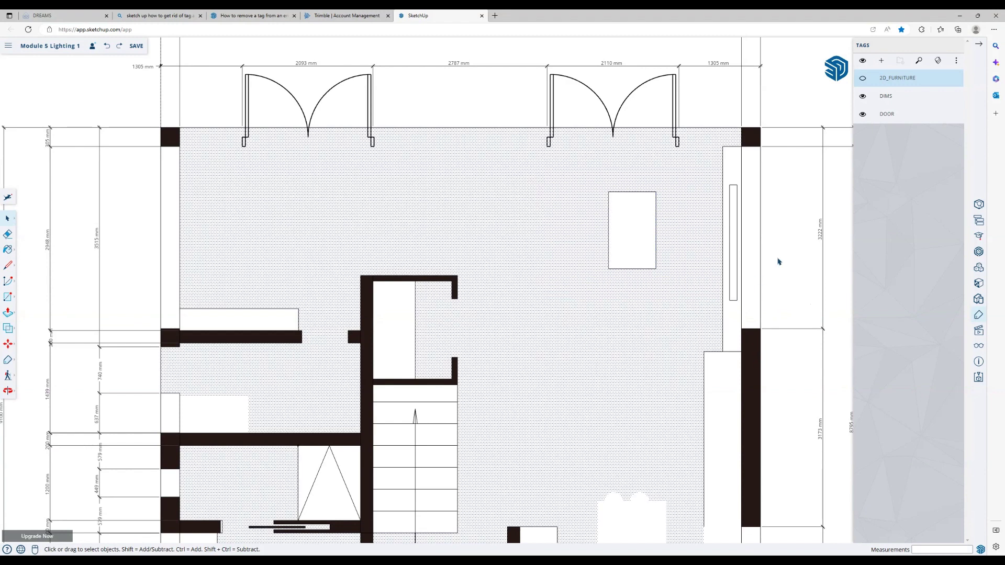
pyautogui.click(736, 305)
pyautogui.hotkey('ctrl', 'z')
pyautogui.hotkey('ctrl', 'z')
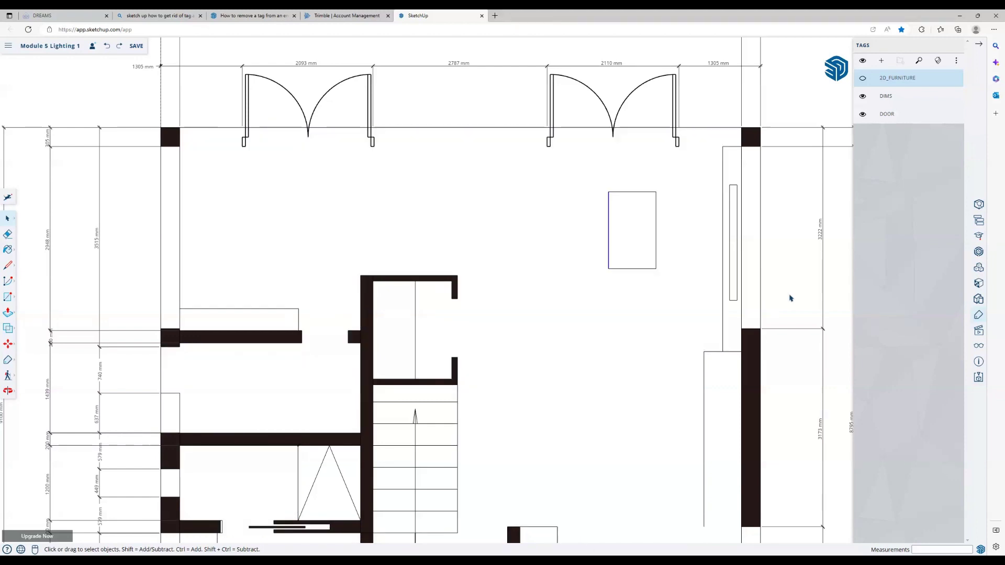
pyautogui.hotkey('ctrl', 'y')
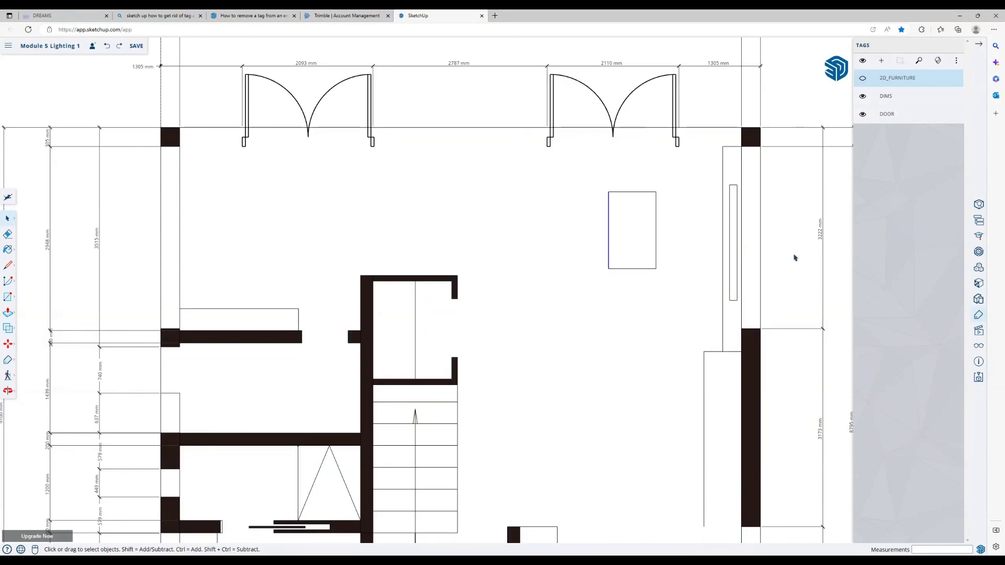
pyautogui.scroll(5, 813, 230)
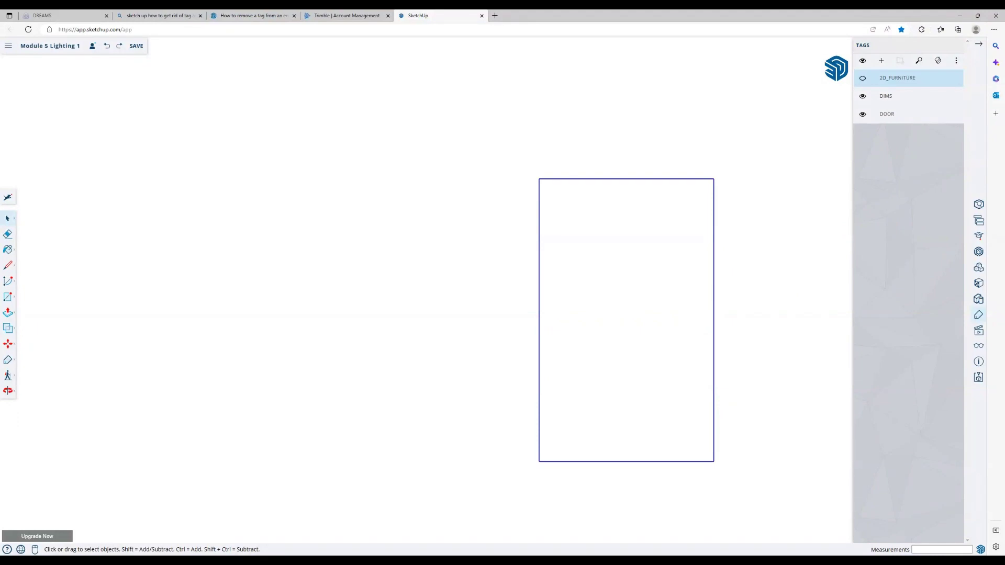
pyautogui.scroll(-5, 750, 326)
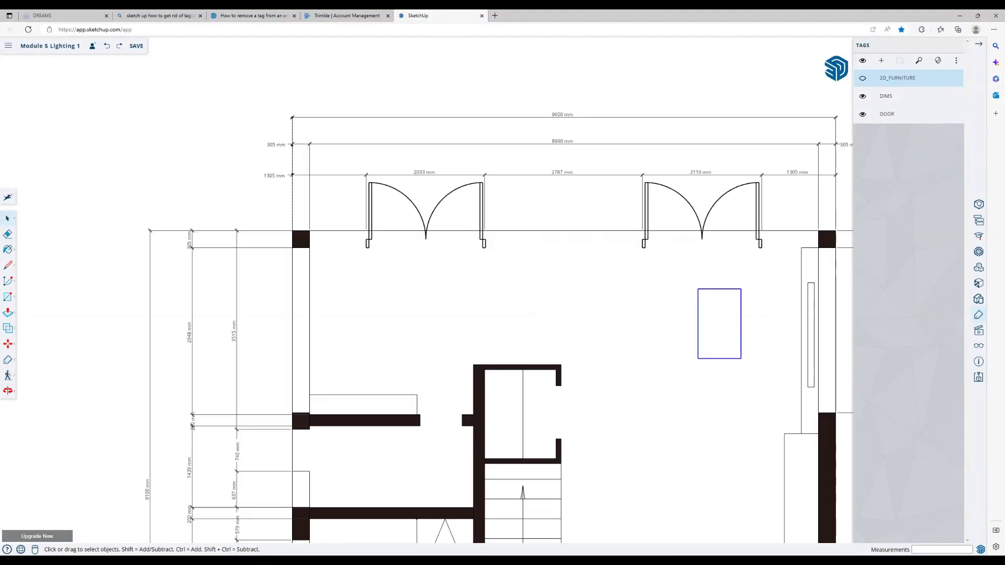
pyautogui.scroll(5, 822, 299)
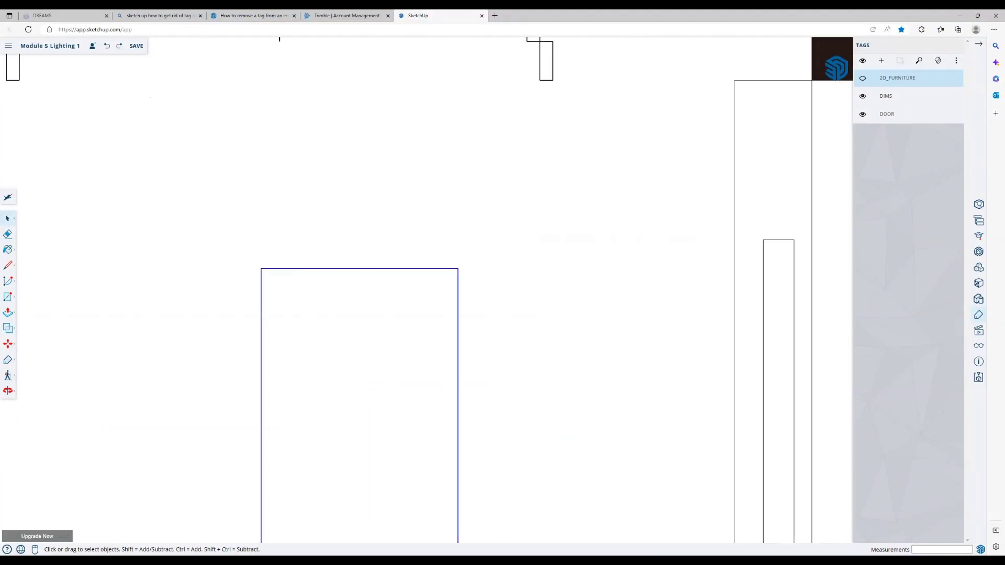
pyautogui.scroll(-2, 825, 293)
pyautogui.scroll(-1, 826, 270)
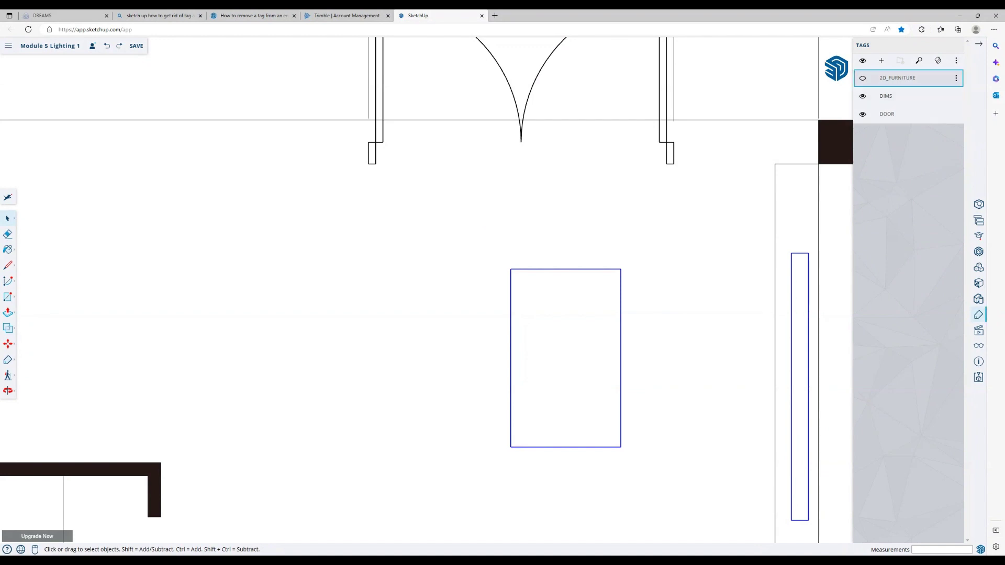
# Apply the 2D_FURNITURE tag to the selected outlines of the coffee table and the narrow wall-side rectangle.
pyautogui.click(898, 78)
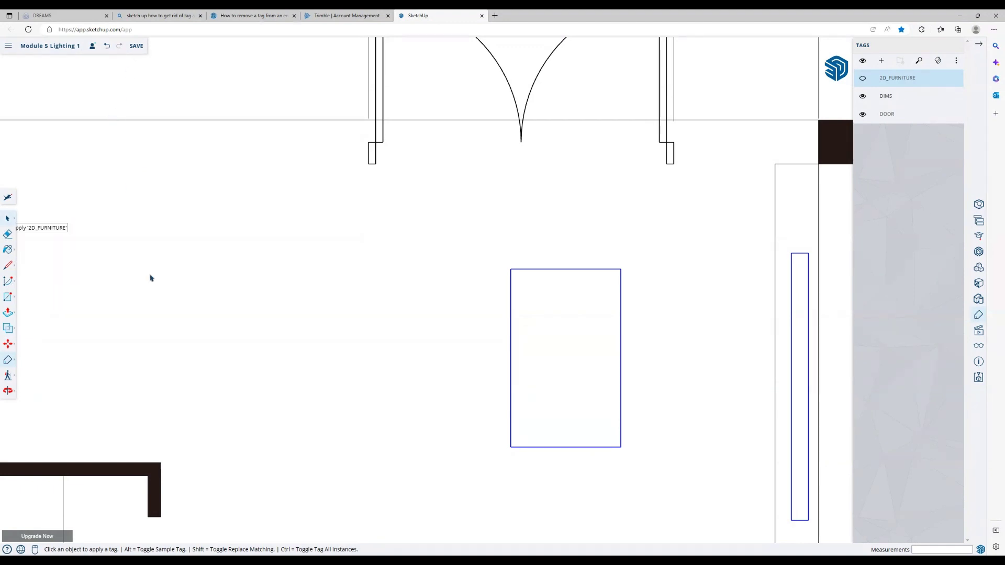
pyautogui.press('space')
pyautogui.click(294, 288)
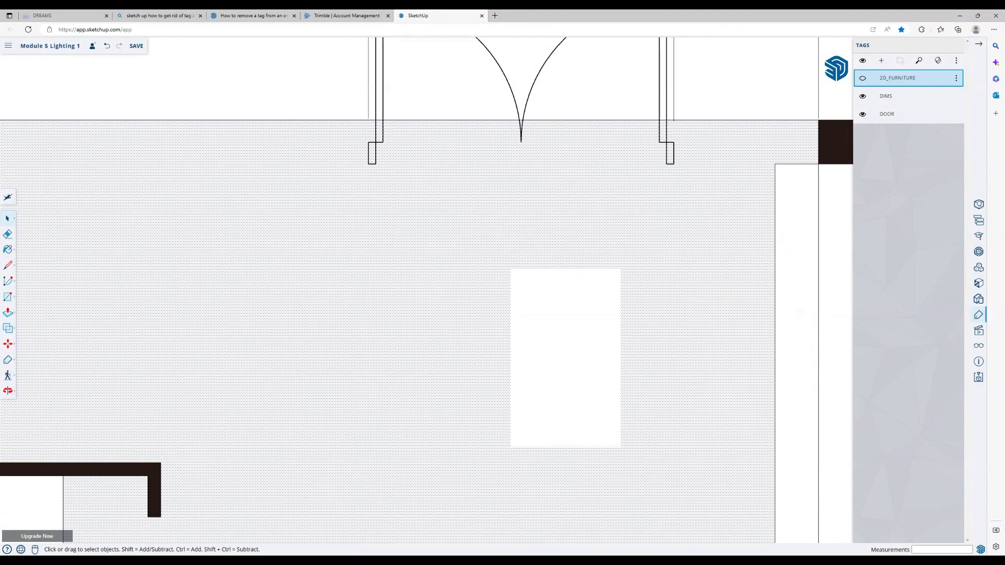
# Toggle the 2D_FURNITURE tag's visibility several times to check which objects it controls, leaving the tag switched on.
pyautogui.click(863, 78)
pyautogui.click(862, 78)
pyautogui.click(863, 77)
pyautogui.click(863, 77)
pyautogui.scroll(-8, 880, 262)
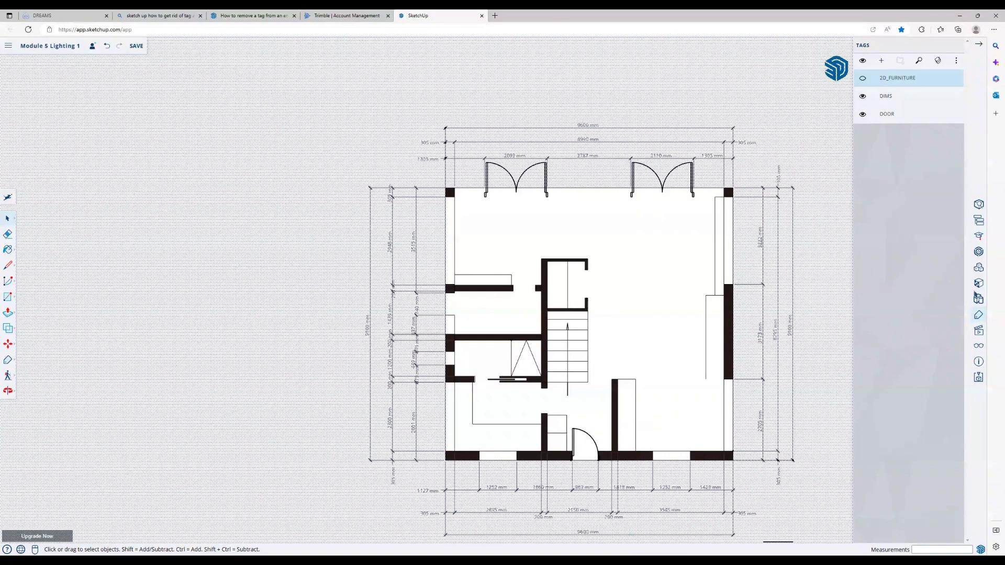
pyautogui.click(956, 82)
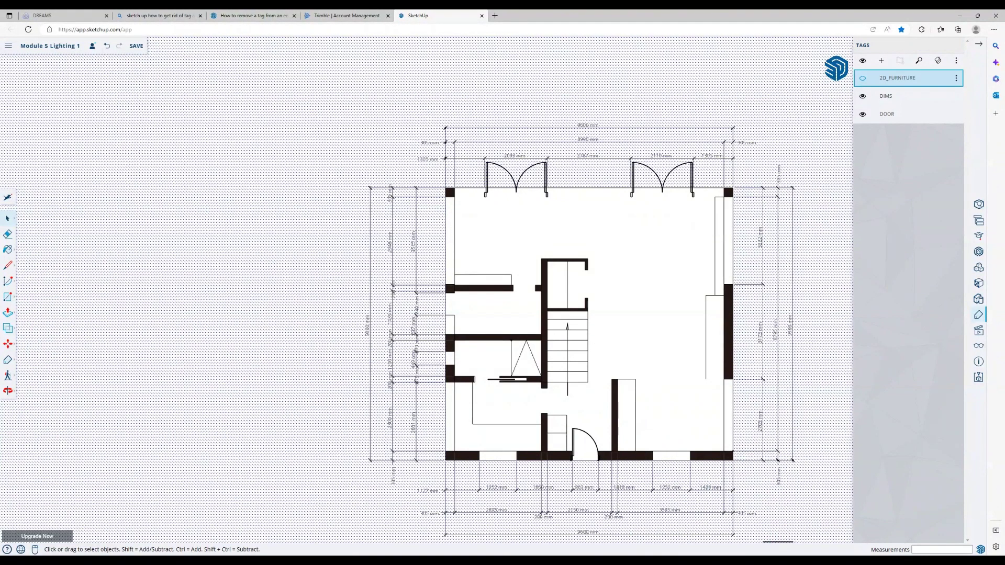
pyautogui.click(863, 78)
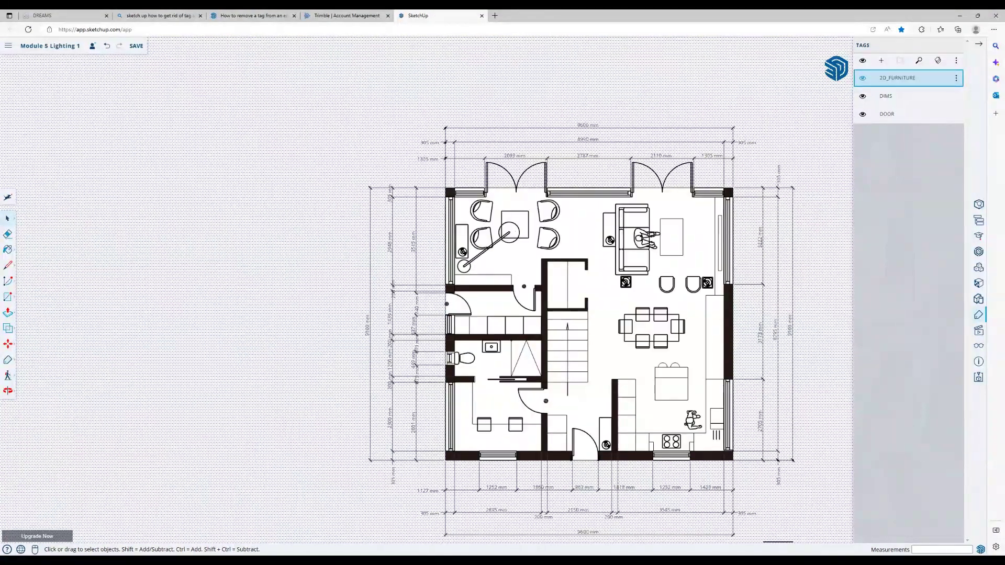
pyautogui.click(863, 78)
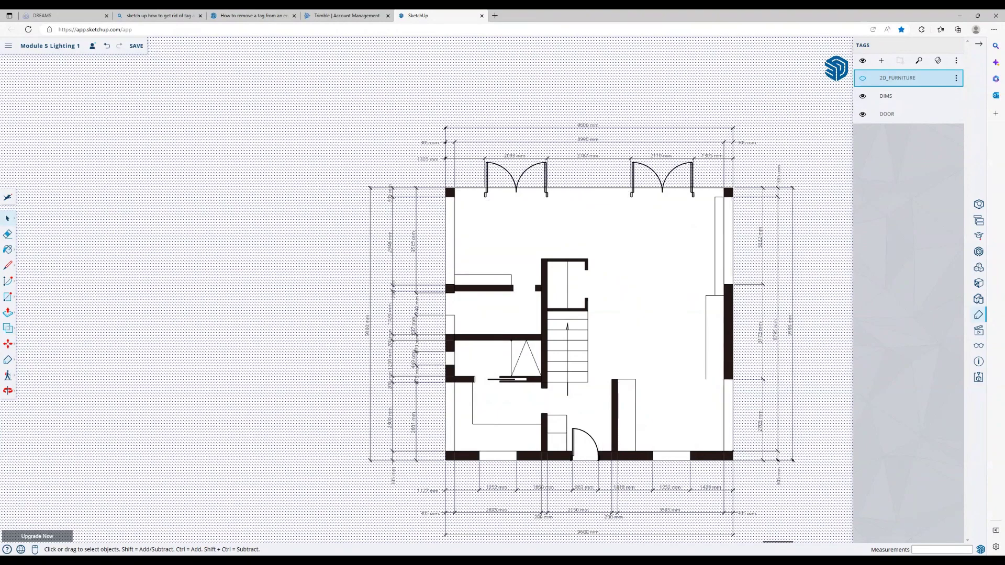
pyautogui.click(863, 78)
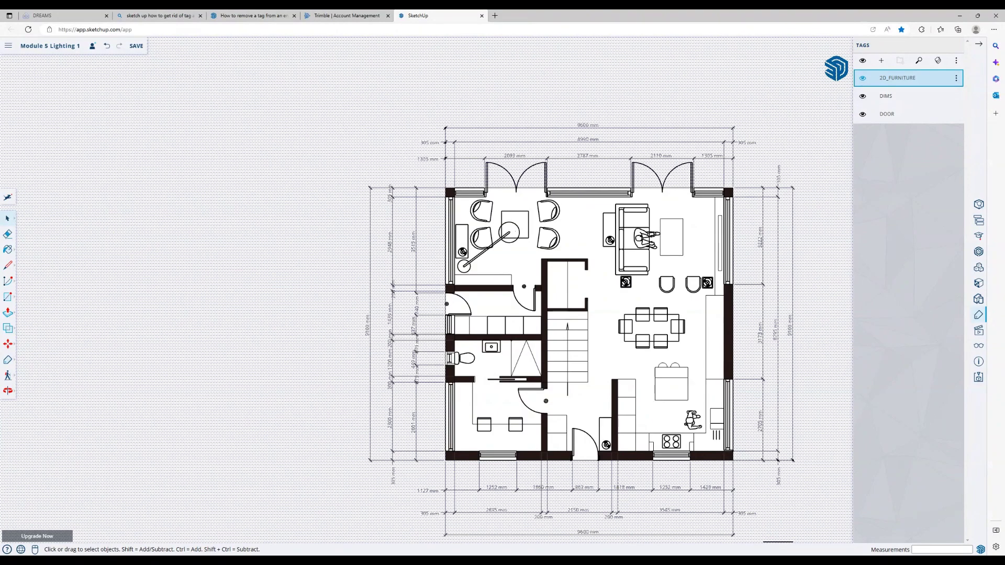
pyautogui.click(862, 78)
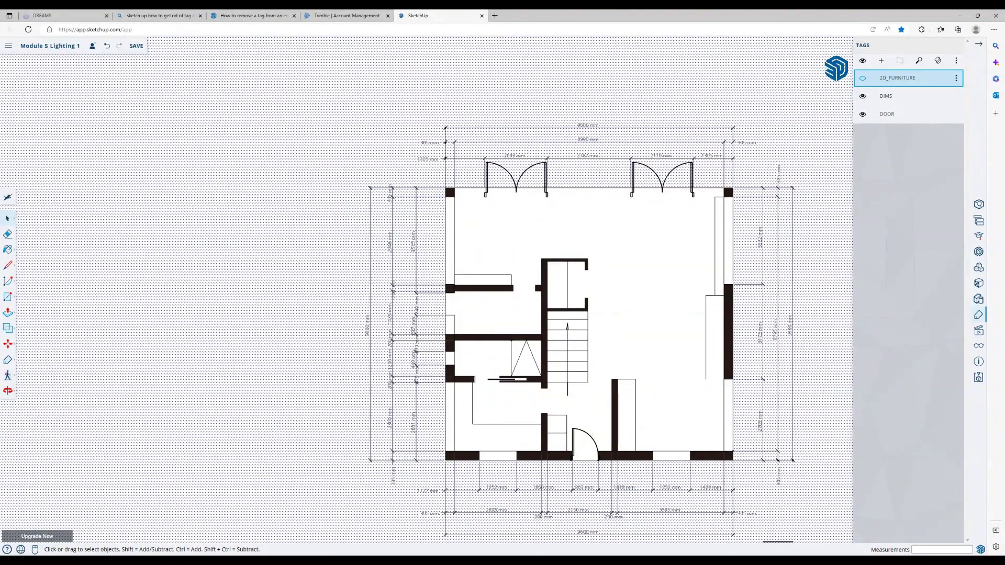
pyautogui.click(863, 78)
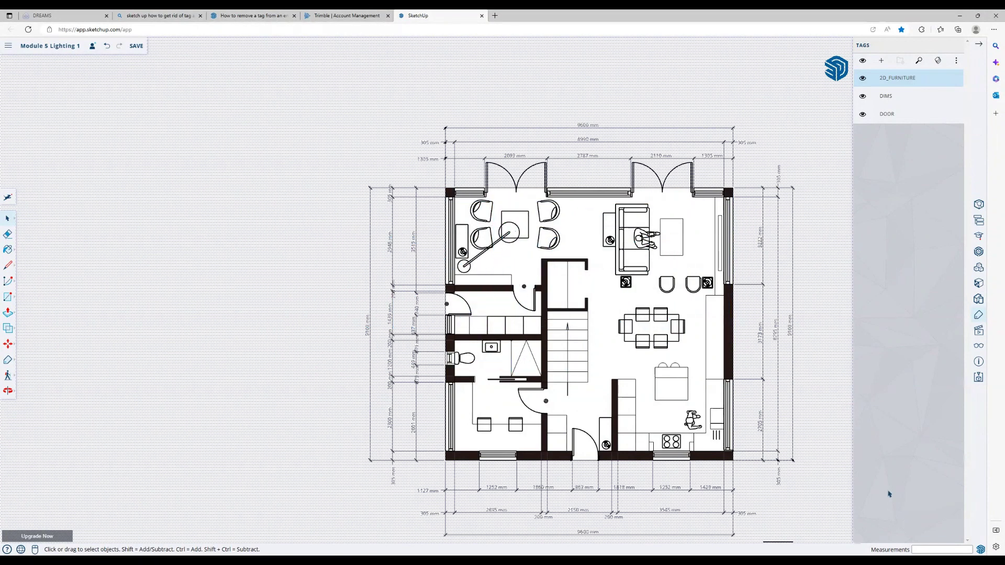
# Create a tag named Windows and assign the selected window outlines of the floor plan to it.
pyautogui.hotkey('ctrl', 'a')
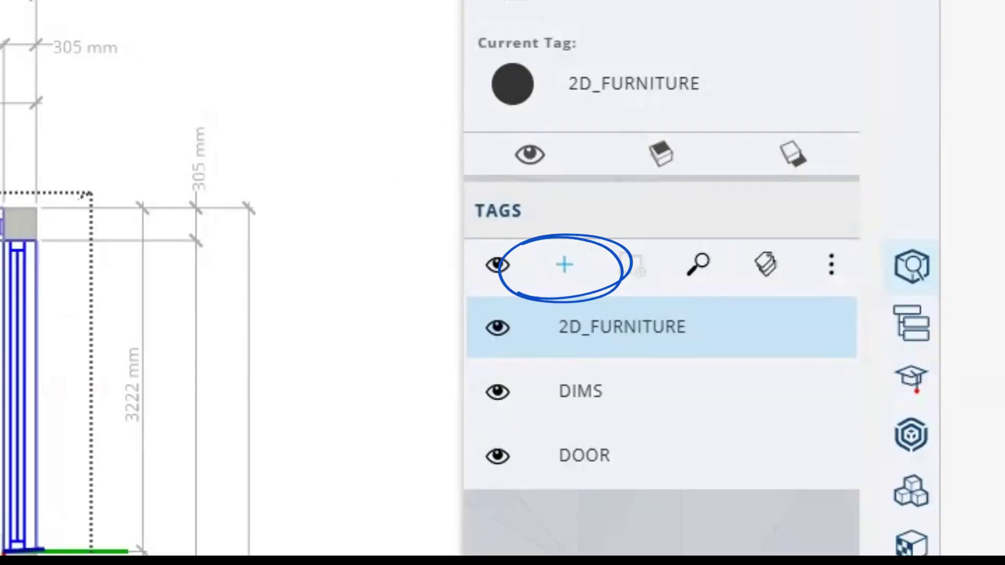
pyautogui.click(565, 265)
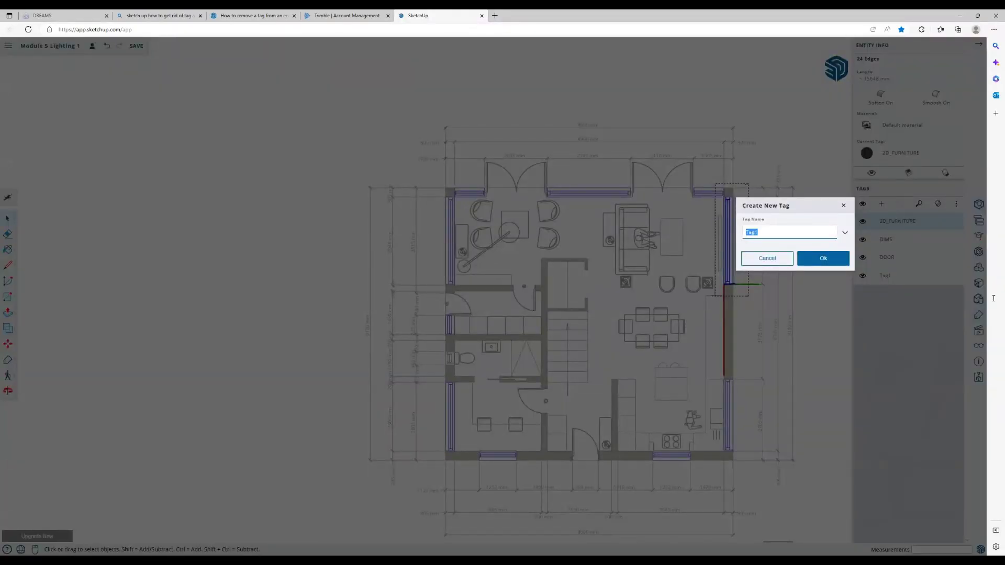
pyautogui.write('Windows')
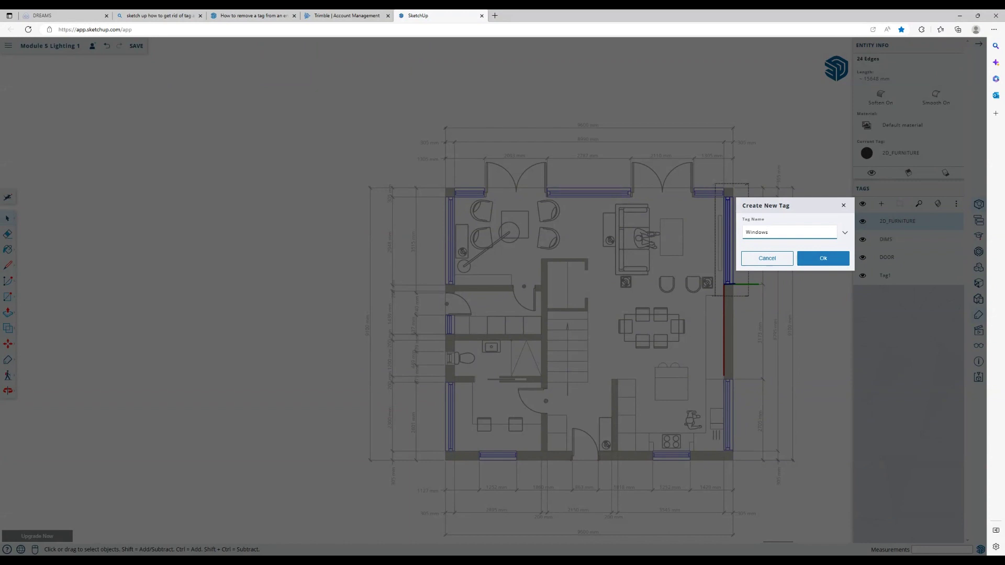
pyautogui.click(823, 258)
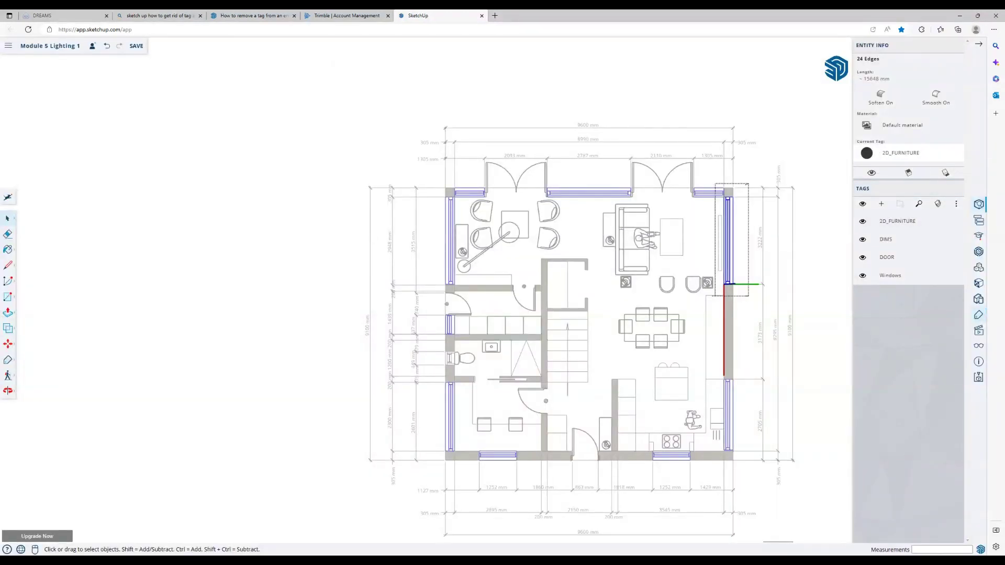
pyautogui.click(900, 153)
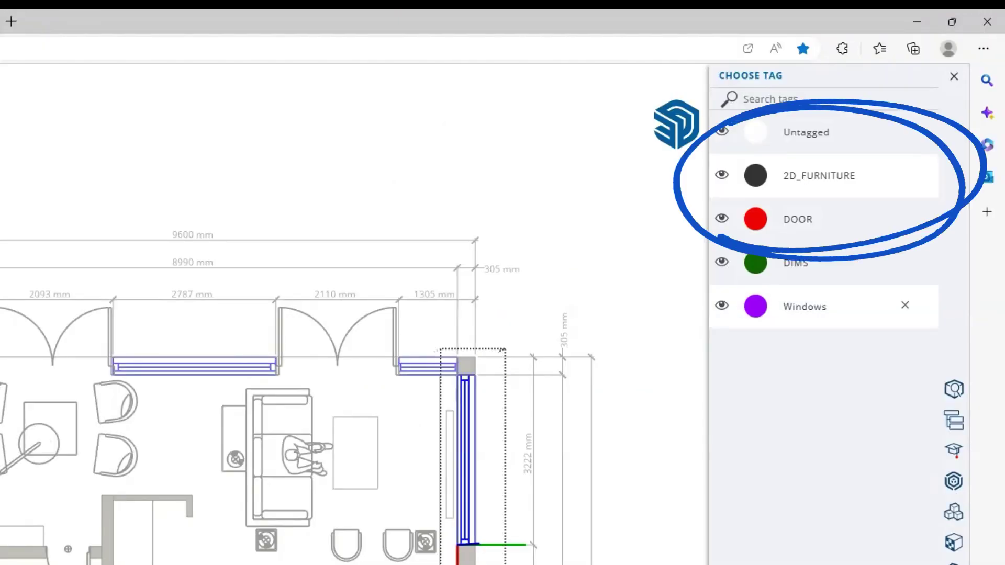
pyautogui.click(902, 161)
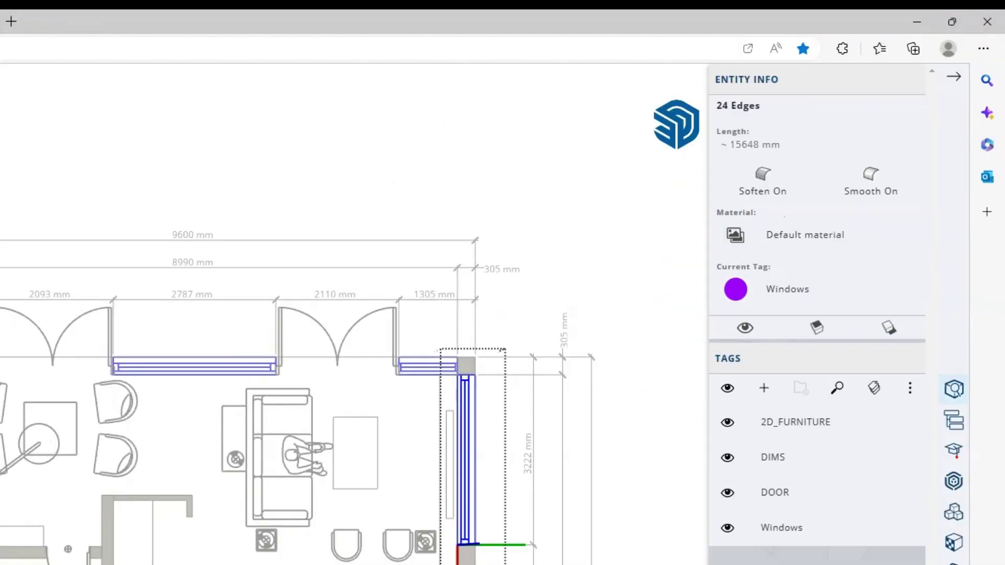
# Hide and restore the Windows tag and the 2D_FURNITURE tag in turn to check which objects each controls.
pyautogui.click(728, 527)
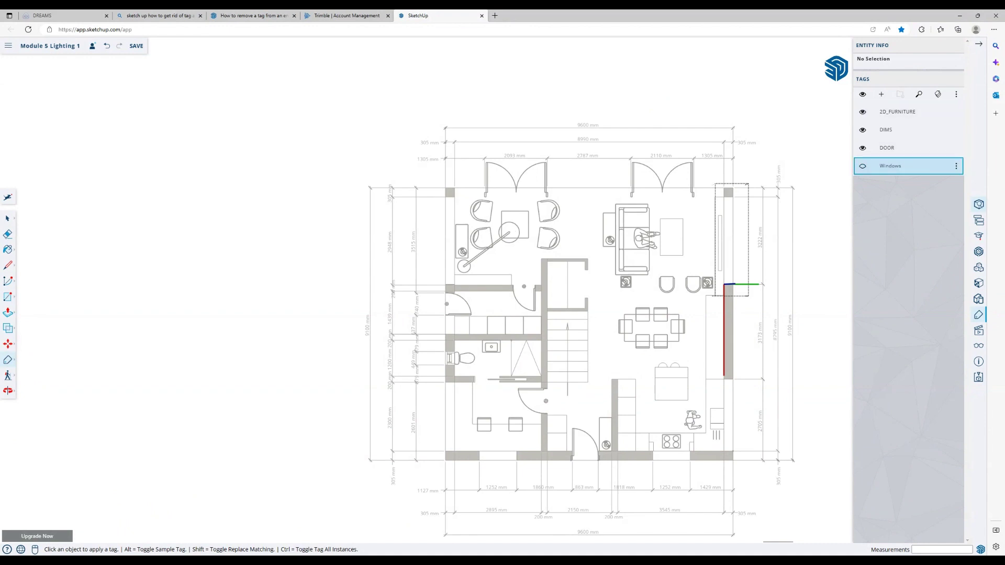
pyautogui.click(863, 166)
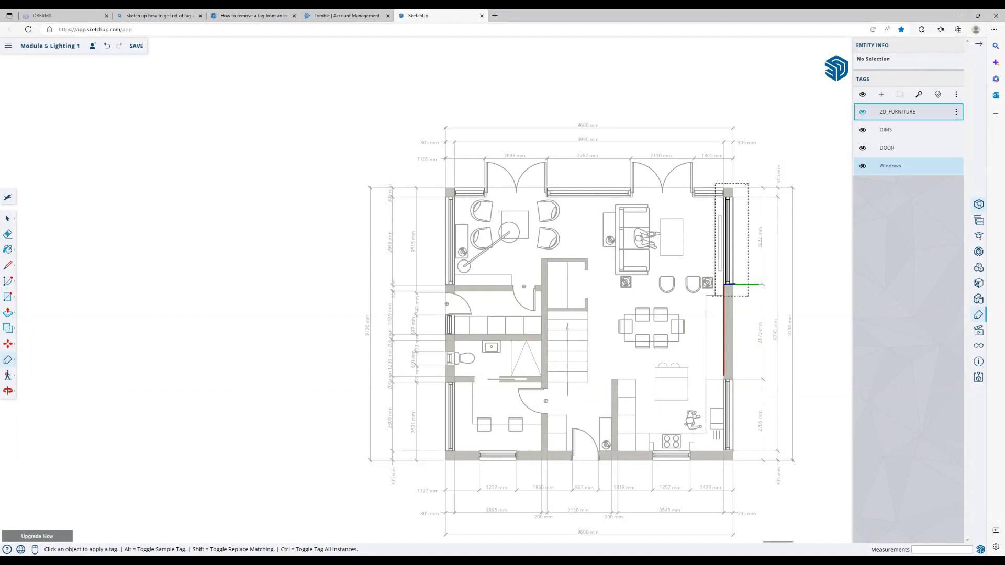
pyautogui.click(862, 111)
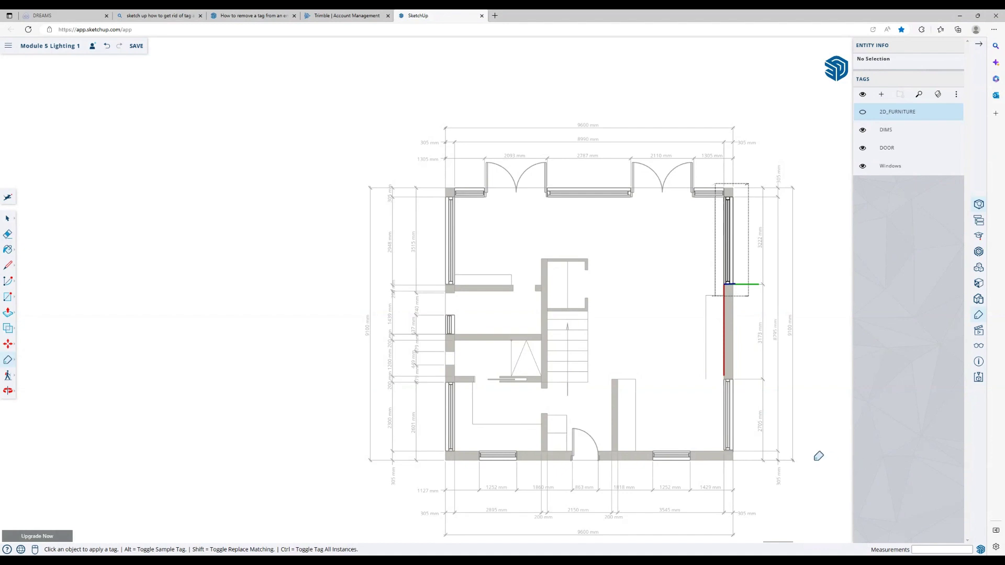
pyautogui.click(863, 112)
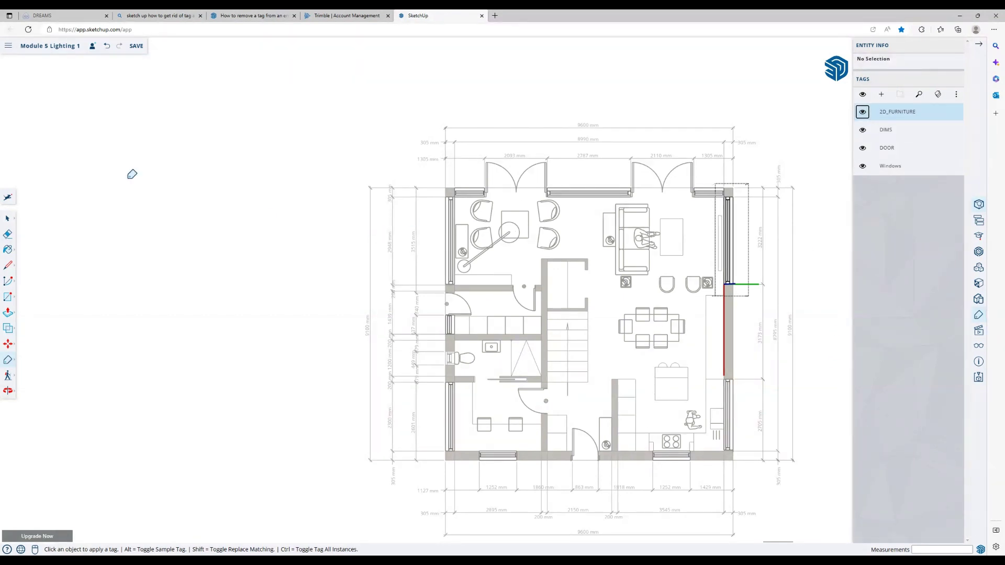
# Select the kitchen counter edges beside the outer wall window, the sink unit's outline and its three short drainer lines.
pyautogui.press('space')
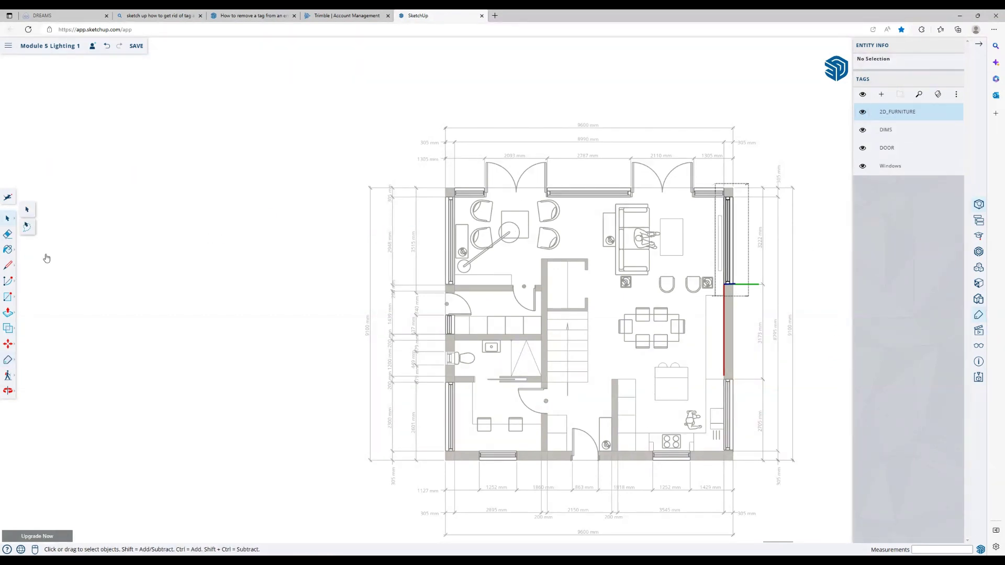
pyautogui.doubleClick(428, 239)
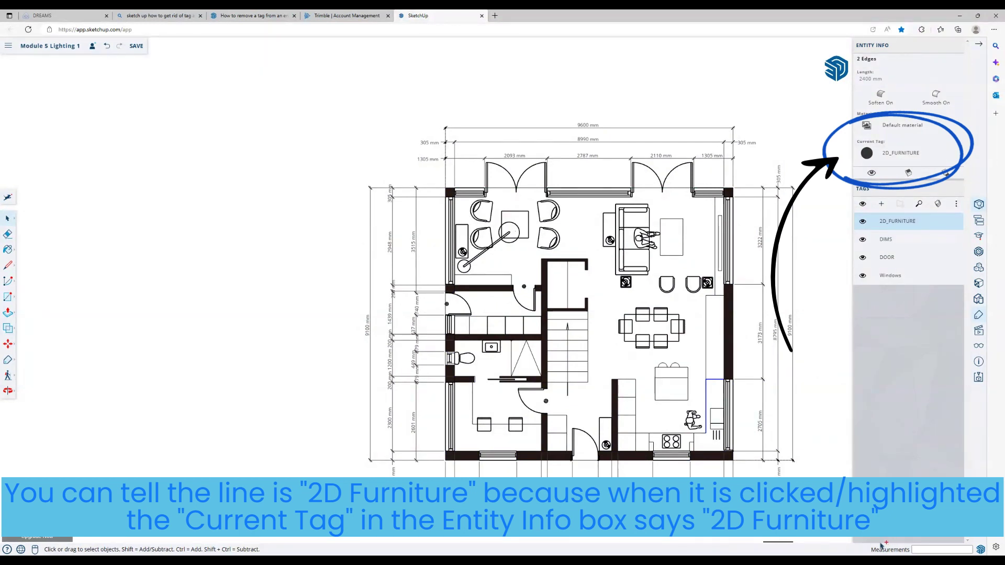
pyautogui.keyDown('ctrl'); pyautogui.click(701, 434); pyautogui.keyUp('ctrl')
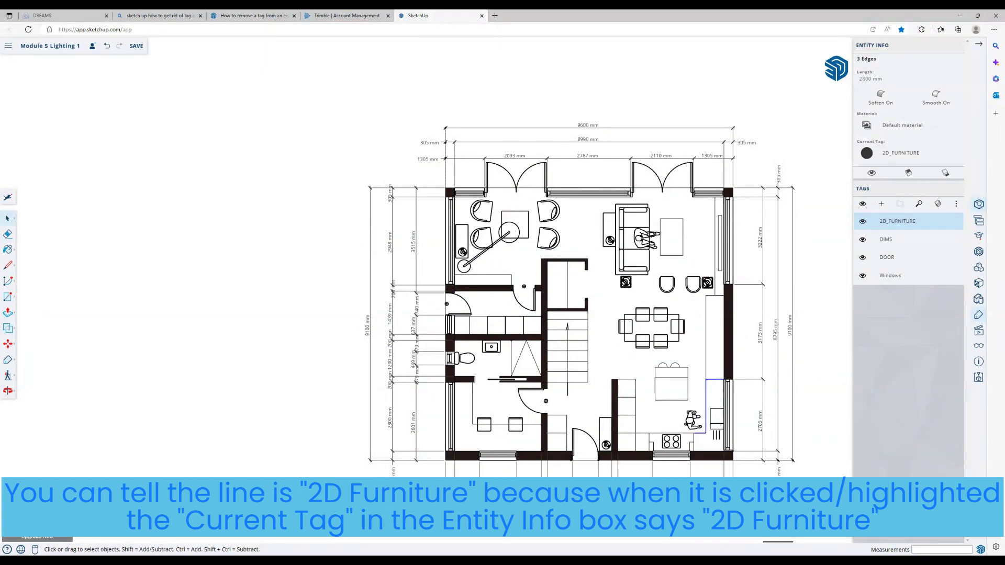
pyautogui.scroll(5, 721, 426)
pyautogui.keyDown('ctrl'); pyautogui.click(717, 408); pyautogui.keyUp('ctrl')
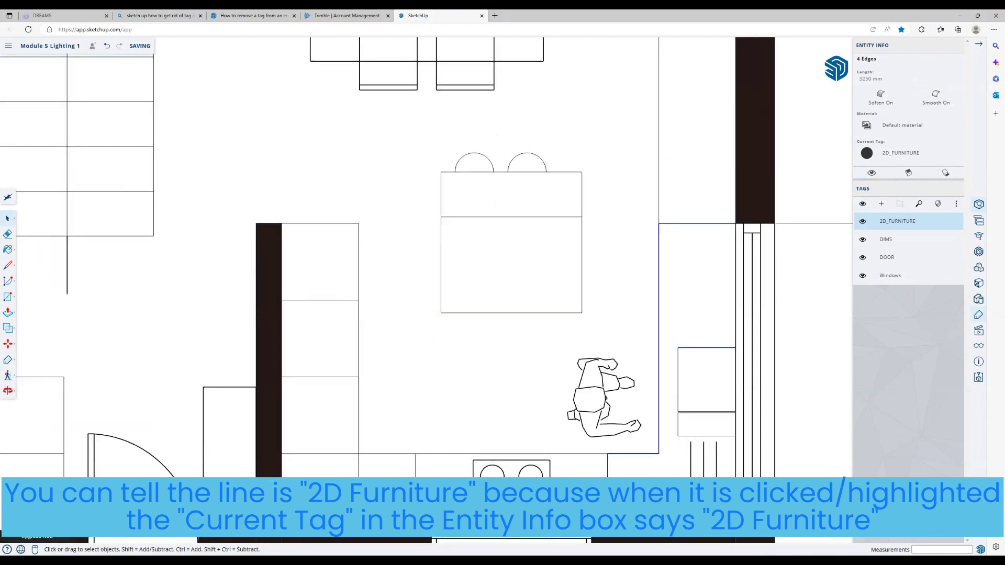
pyautogui.keyDown('shift'); pyautogui.click(678, 380); pyautogui.keyUp('shift')
pyautogui.keyDown('shift'); pyautogui.click(707, 412); pyautogui.keyUp('shift')
pyautogui.keyDown('shift'); pyautogui.click(678, 424); pyautogui.keyUp('shift')
pyautogui.keyDown('shift'); pyautogui.click(704, 412); pyautogui.keyUp('shift')
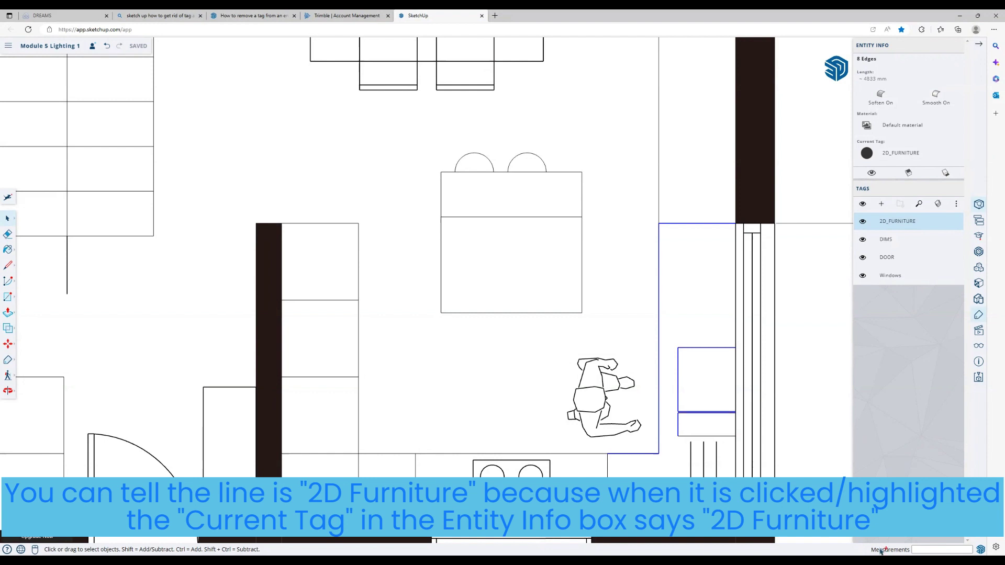
pyautogui.keyDown('shift'); pyautogui.click(700, 436); pyautogui.keyUp('shift')
pyautogui.keyDown('shift'); pyautogui.moveTo(682, 441); pyautogui.dragTo(728, 487); pyautogui.keyUp('shift')
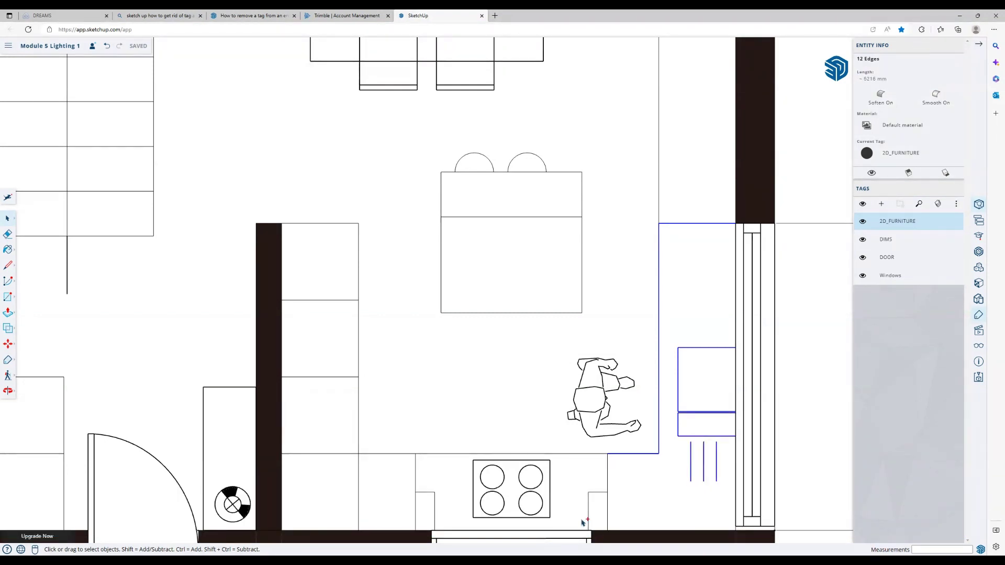
# Add the window-side counter edges around the hob, the hob itself and the tall cabinets' dividing lines to the selection.
pyautogui.keyDown('shift'); pyautogui.moveTo(348, 444); pyautogui.dragTo(628, 515); pyautogui.keyUp('shift')
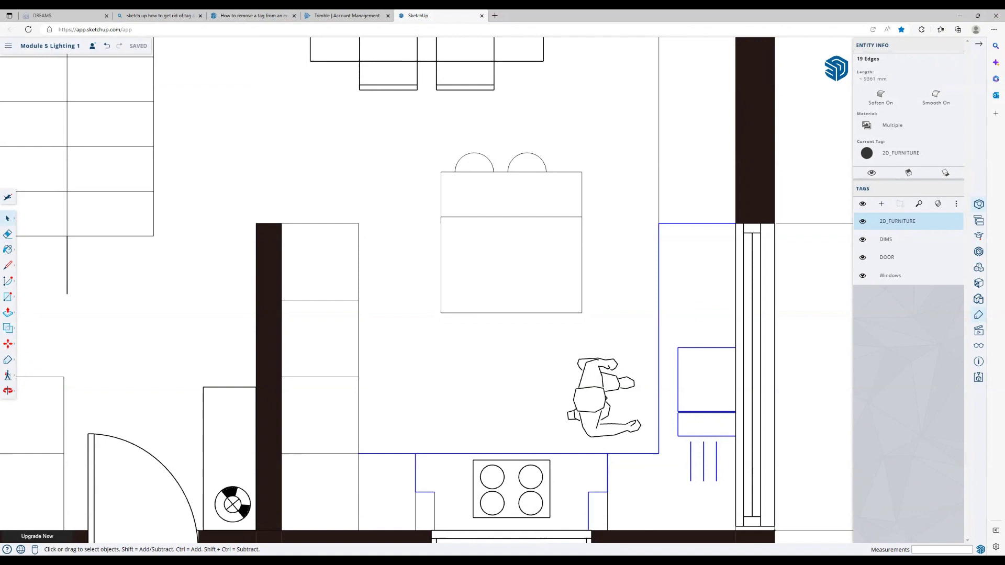
pyautogui.keyDown('shift'); pyautogui.click(608, 512); pyautogui.keyUp('shift')
pyautogui.keyDown('shift'); pyautogui.click(550, 495); pyautogui.keyUp('shift')
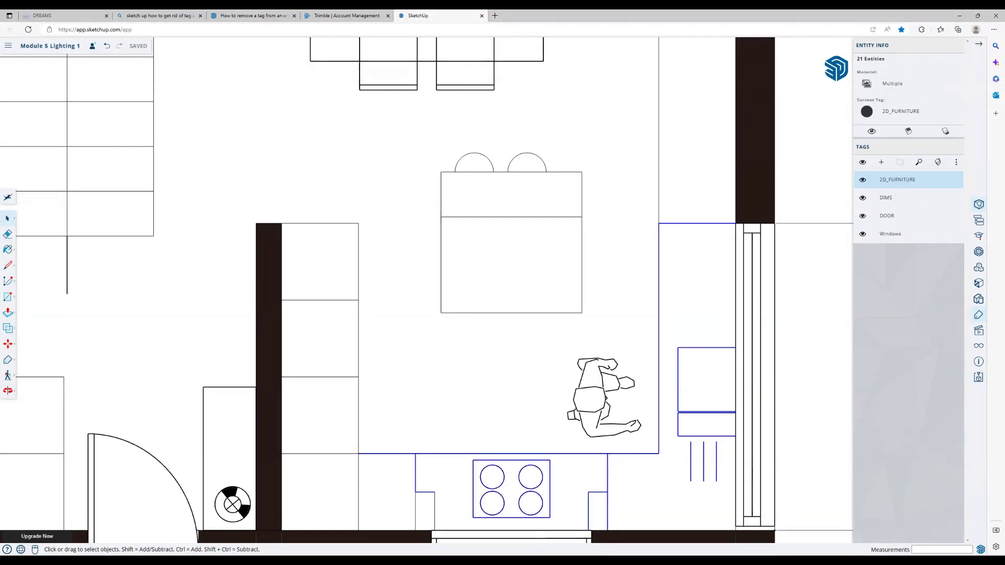
pyautogui.keyDown('shift'); pyautogui.click(425, 512); pyautogui.keyUp('shift')
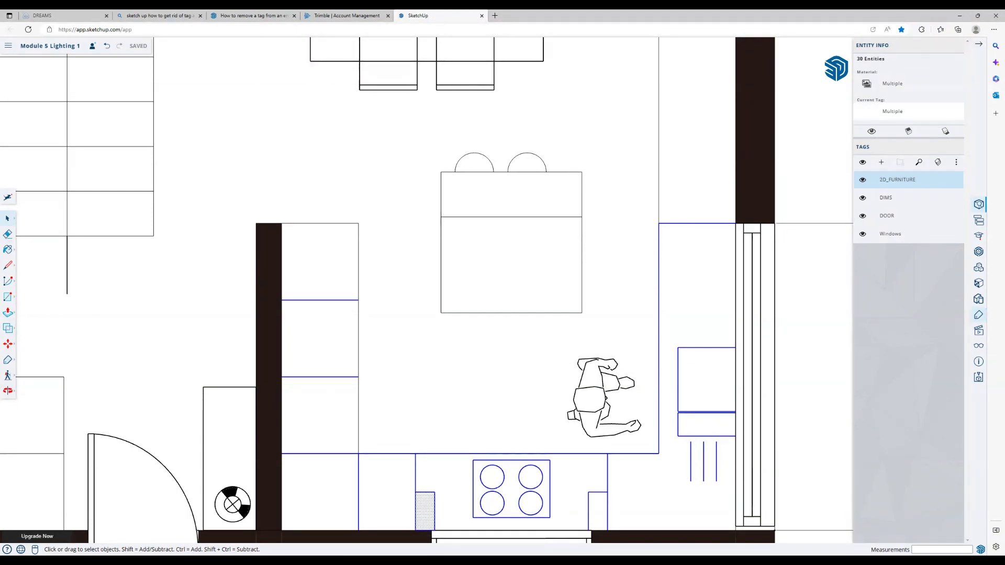
# Set the selected kitchen counter, sink, hob and cabinet lines to Untagged.
pyautogui.click(892, 111)
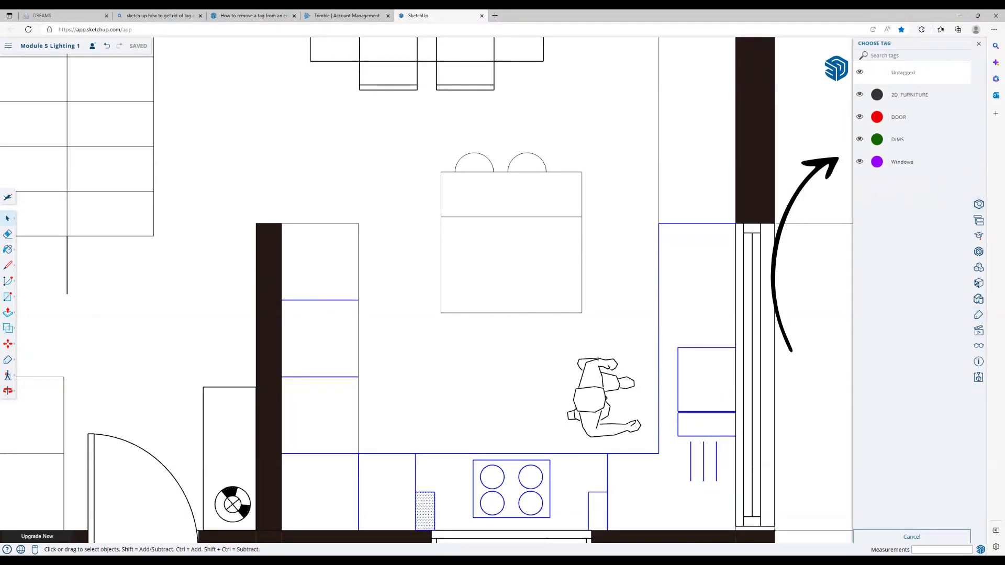
pyautogui.click(903, 73)
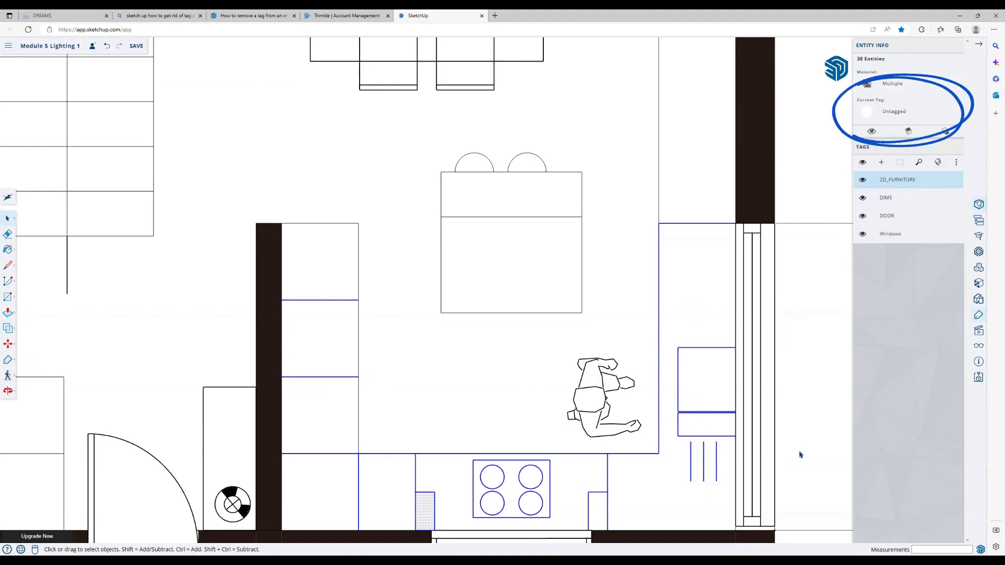
pyautogui.click(560, 453)
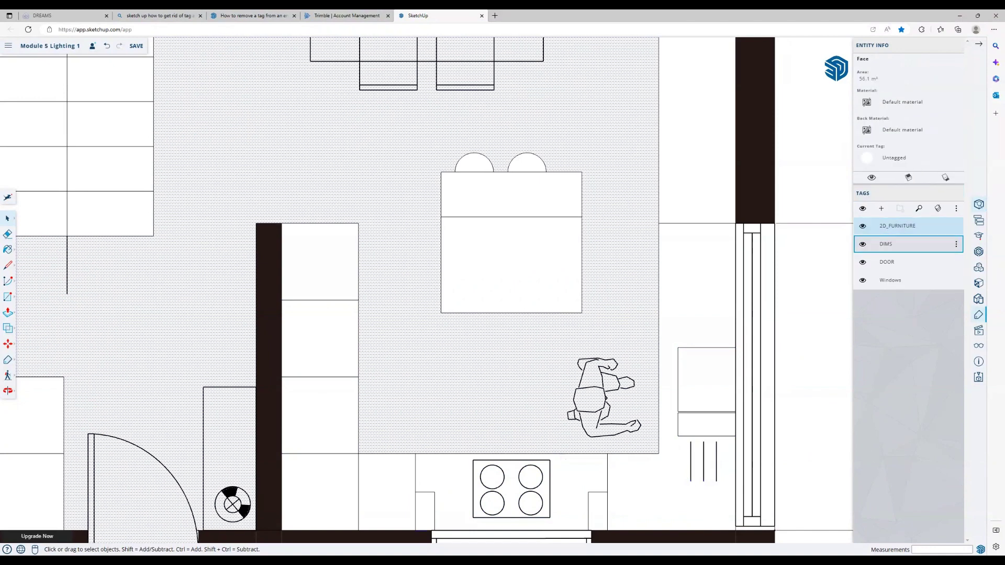
# Toggle the 2D_FURNITURE tag's visibility twice to check the kitchen fixtures, leaving the tag switched on.
pyautogui.click(862, 226)
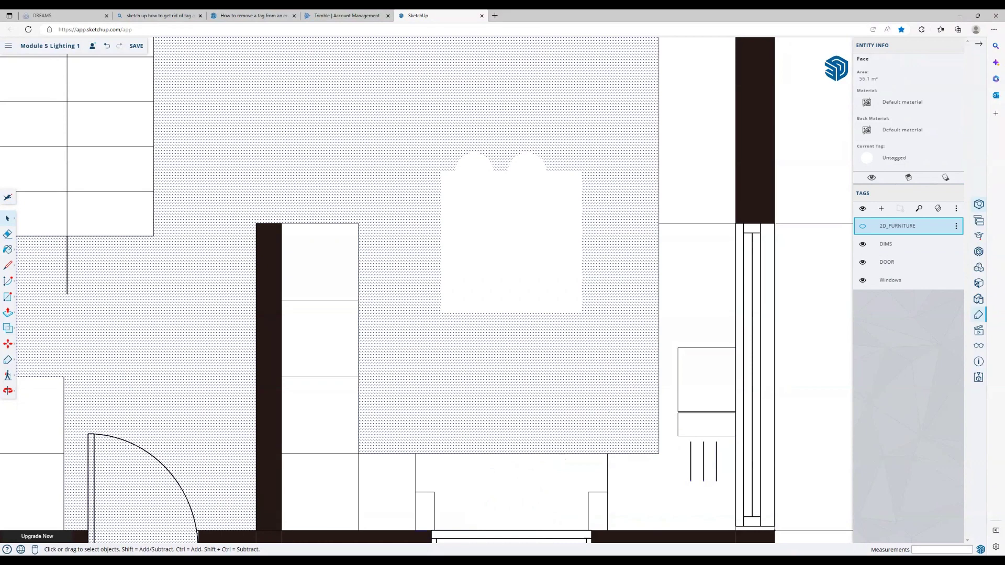
pyautogui.click(863, 226)
pyautogui.click(863, 225)
pyautogui.click(863, 225)
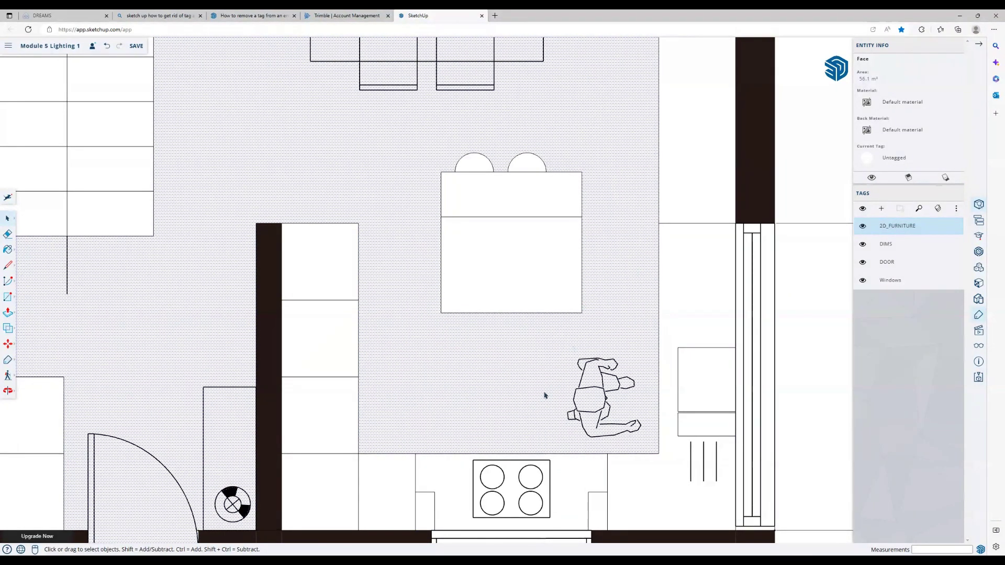
pyautogui.click(554, 217)
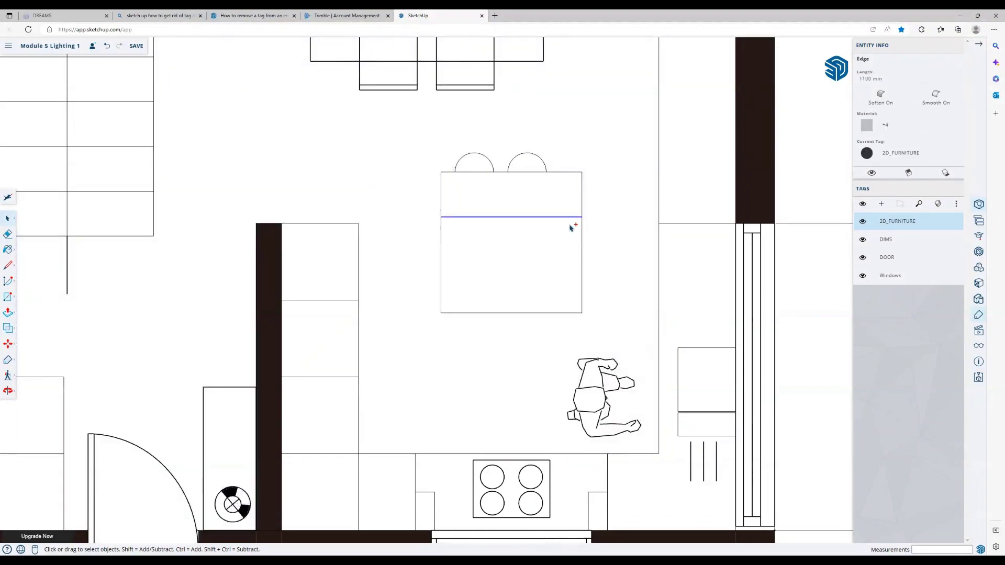
pyautogui.keyDown('ctrl'); pyautogui.click(585, 217); pyautogui.keyUp('ctrl')
pyautogui.keyDown('ctrl'); pyautogui.click(585, 217); pyautogui.keyUp('ctrl')
pyautogui.keyDown('ctrl'); pyautogui.click(574, 206); pyautogui.keyUp('ctrl')
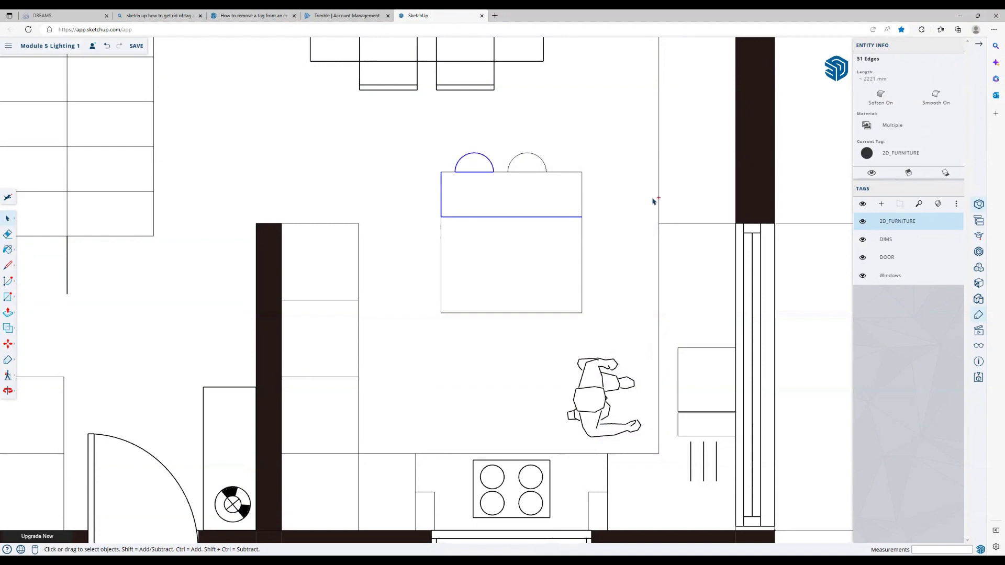
pyautogui.keyDown('ctrl'); pyautogui.click(655, 201); pyautogui.keyUp('ctrl')
pyautogui.keyDown('ctrl'); pyautogui.click(635, 218); pyautogui.keyUp('ctrl')
pyautogui.keyDown('ctrl'); pyautogui.click(635, 218); pyautogui.keyUp('ctrl')
pyautogui.click(696, 220)
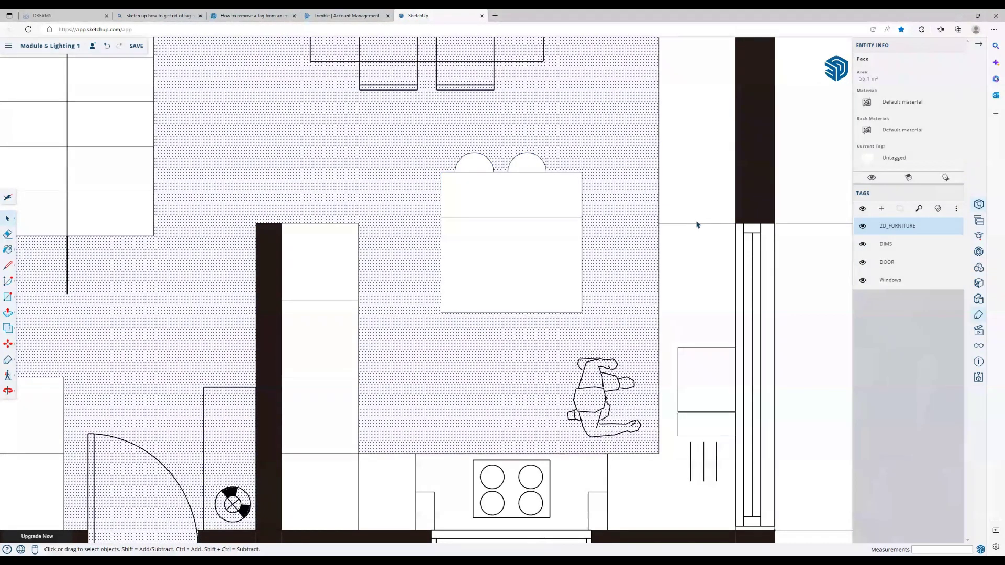
# Select all edges of the kitchen island and the arcs of its two stools.
pyautogui.click(690, 216)
pyautogui.click(777, 205)
pyautogui.keyDown('ctrl'); pyautogui.click(613, 202); pyautogui.keyUp('ctrl')
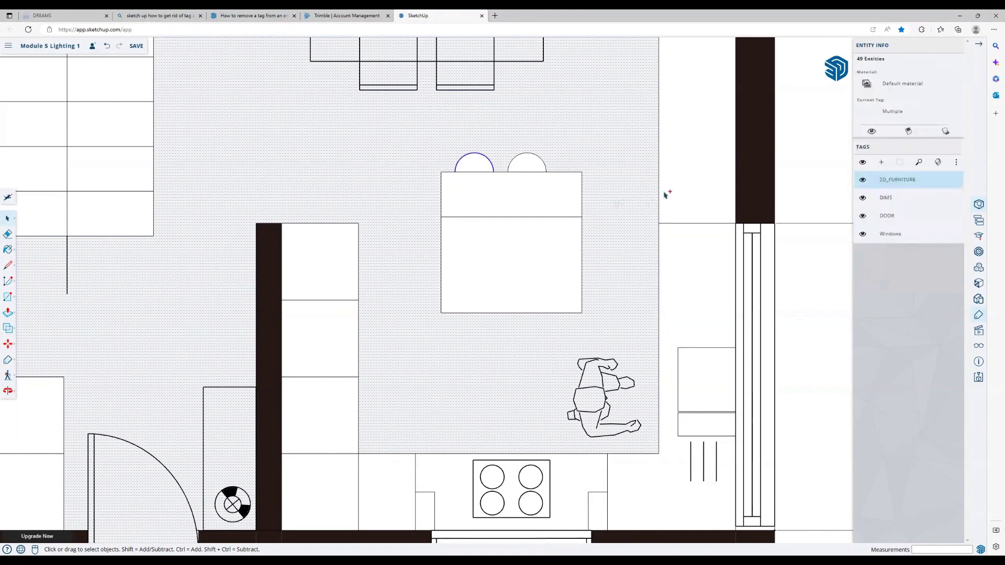
pyautogui.keyDown('ctrl'); pyautogui.click(665, 193); pyautogui.keyUp('ctrl')
pyautogui.keyDown('ctrl'); pyautogui.click(601, 217); pyautogui.keyUp('ctrl')
pyautogui.keyDown('ctrl'); pyautogui.moveTo(534, 199); pyautogui.dragTo(792, 410); pyautogui.keyUp('ctrl')
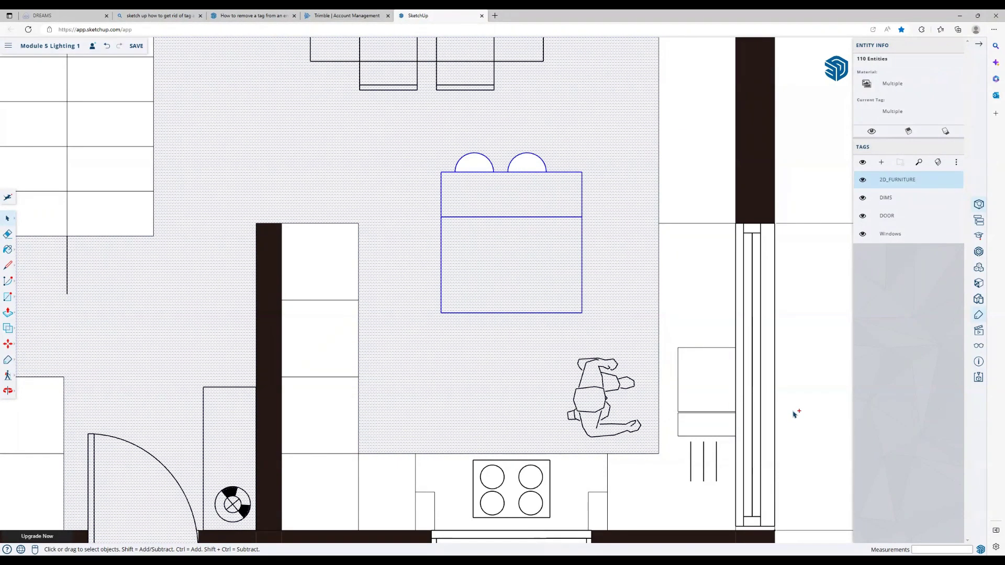
# Set the selected kitchen island and stool outlines to Untagged.
pyautogui.click(892, 111)
pyautogui.click(890, 69)
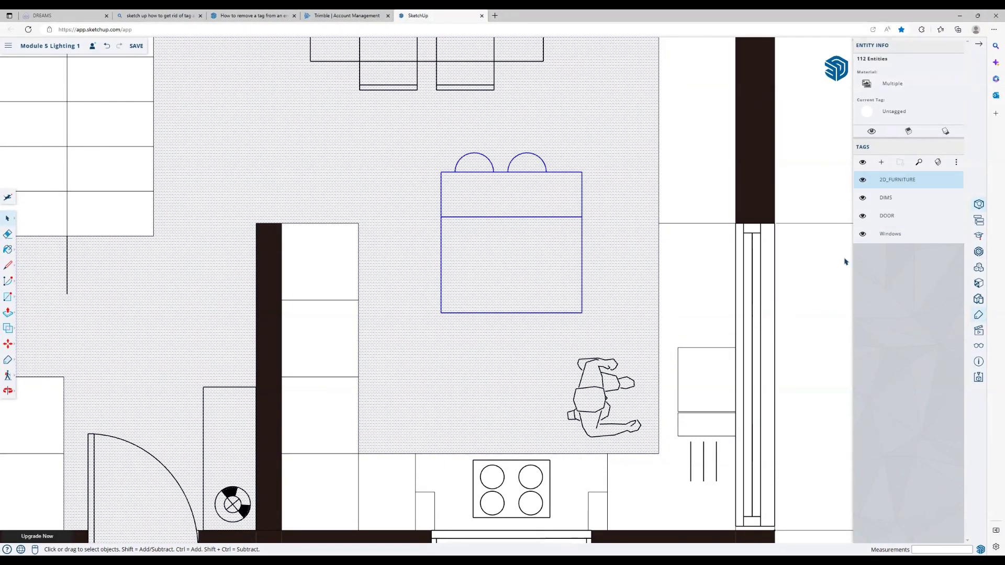
pyautogui.click(775, 275)
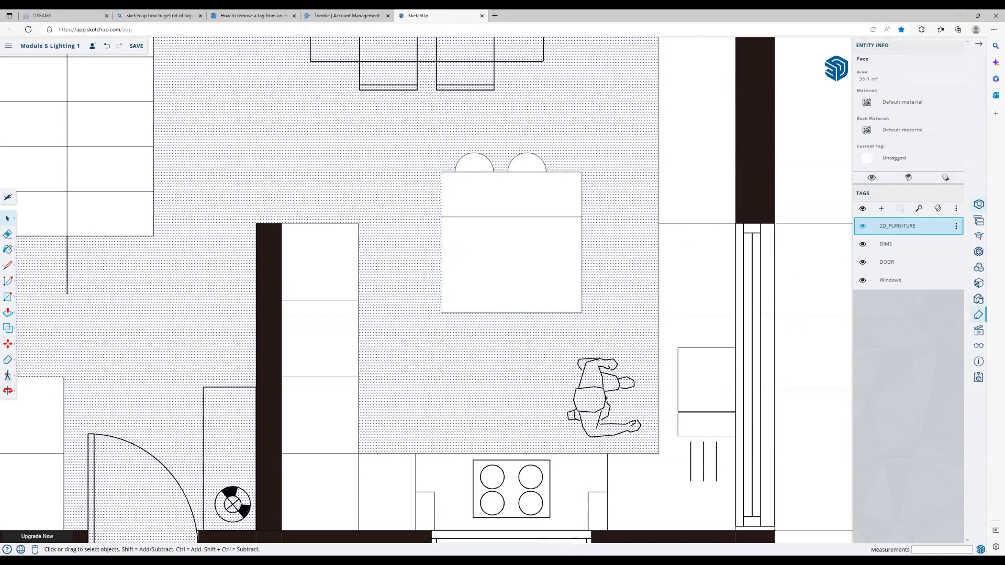
# Toggle the 2D_FURNITURE tag's visibility, leave it hidden, and examine what remains across the whole floor plan.
pyautogui.click(862, 227)
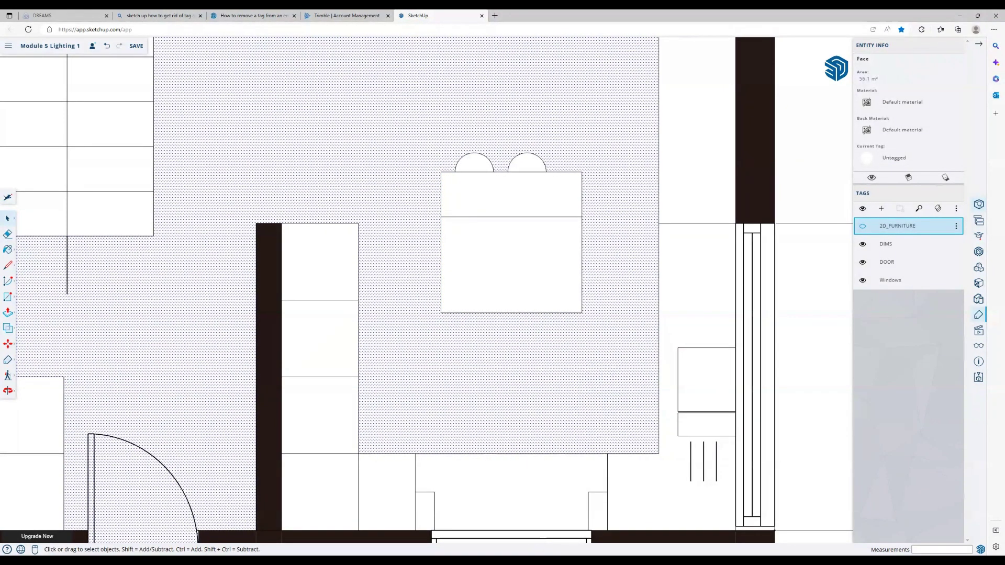
pyautogui.click(863, 227)
pyautogui.click(862, 226)
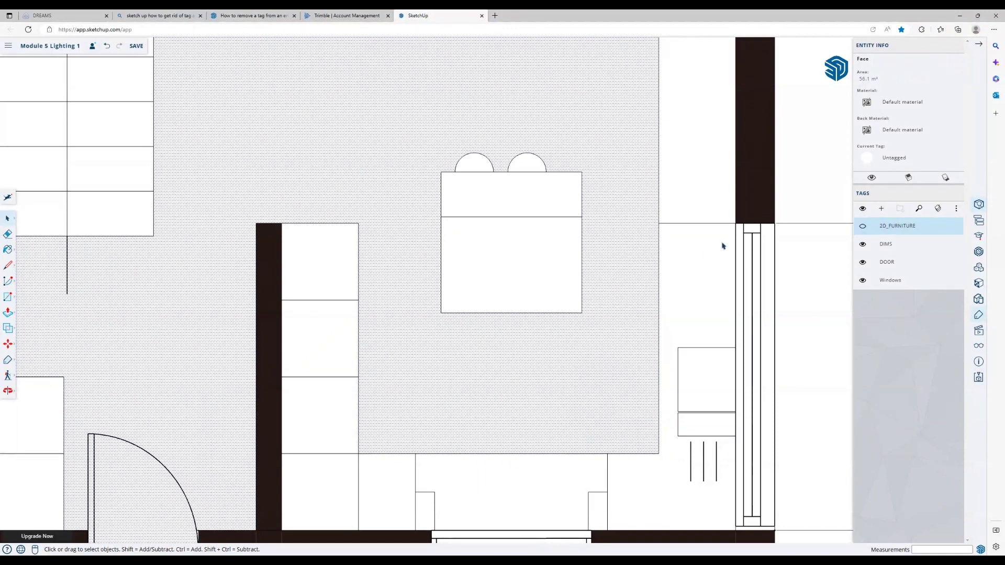
pyautogui.scroll(-5, 723, 243)
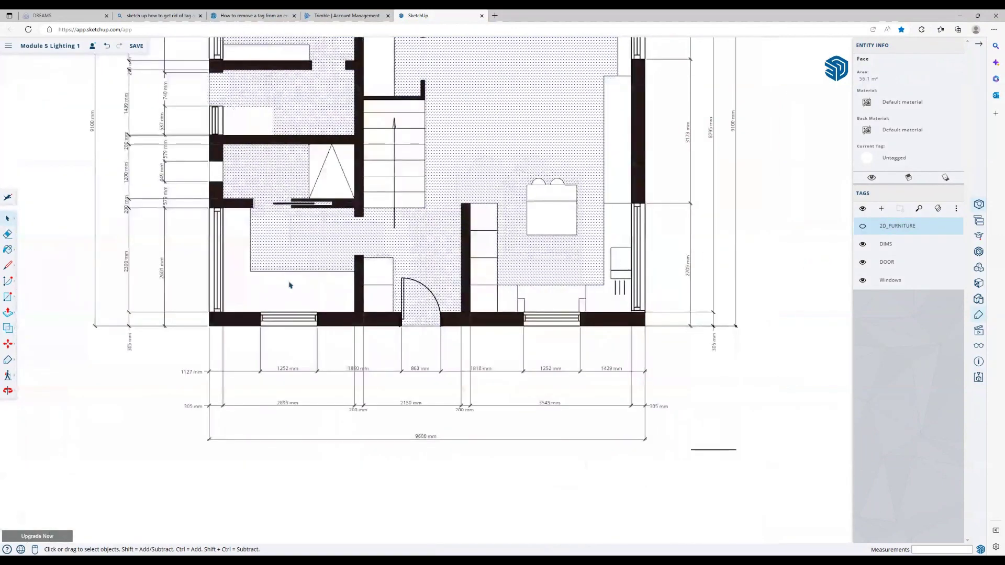
pyautogui.scroll(-4, 329, 226)
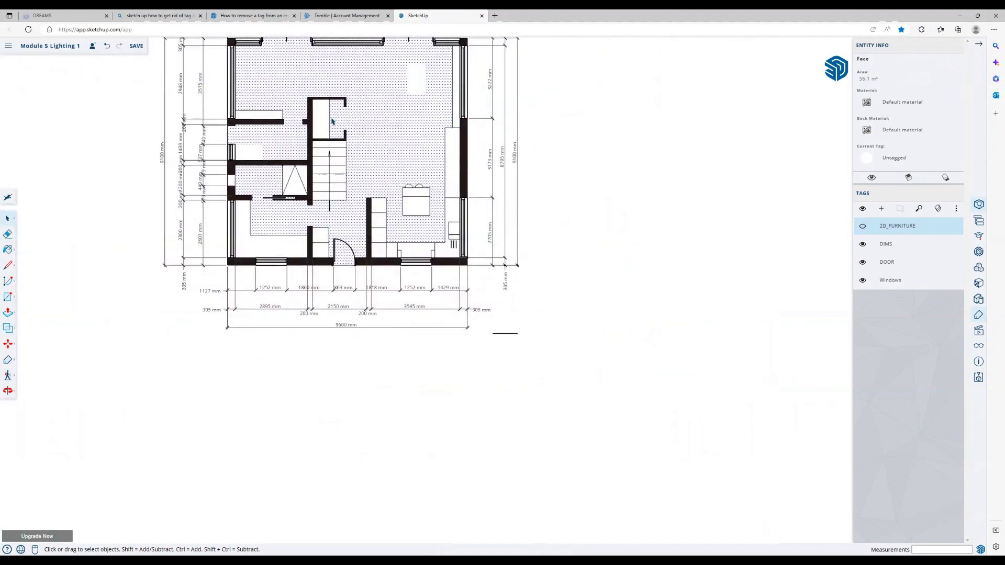
# Show the 2D_FURNITURE tag and set the edges of the cabinet row above the bathroom to Untagged.
pyautogui.scroll(1, 321, 96)
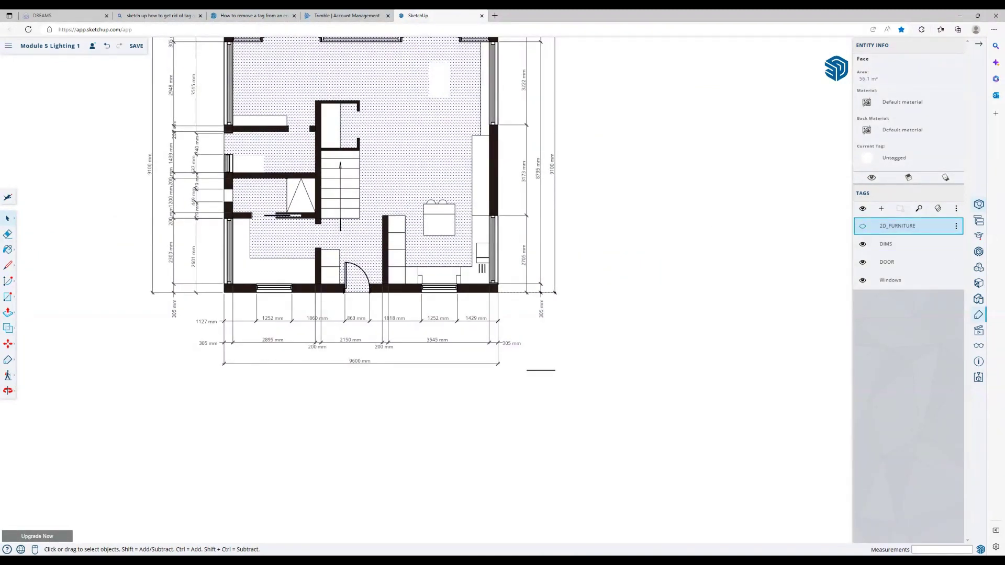
pyautogui.click(862, 226)
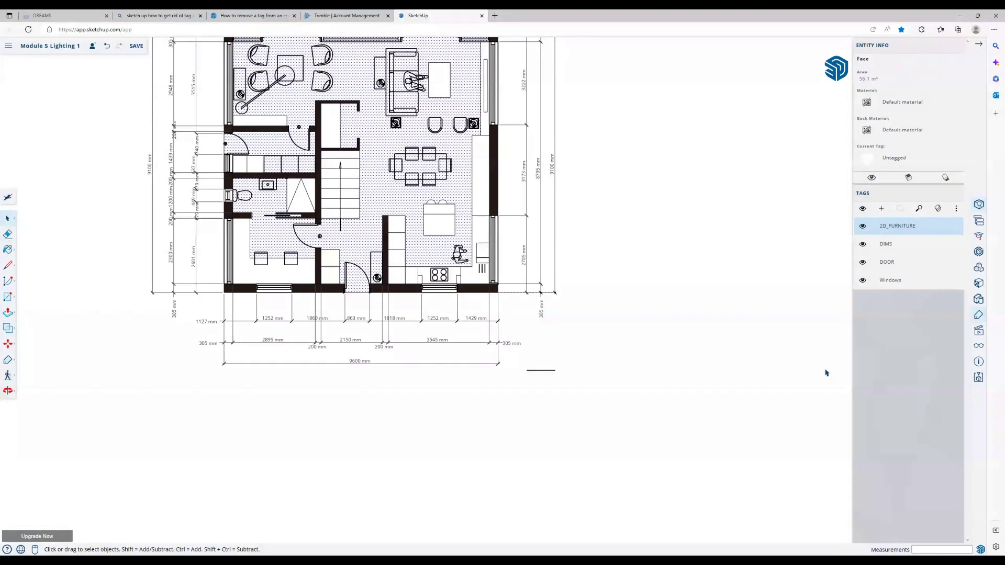
pyautogui.click(531, 316)
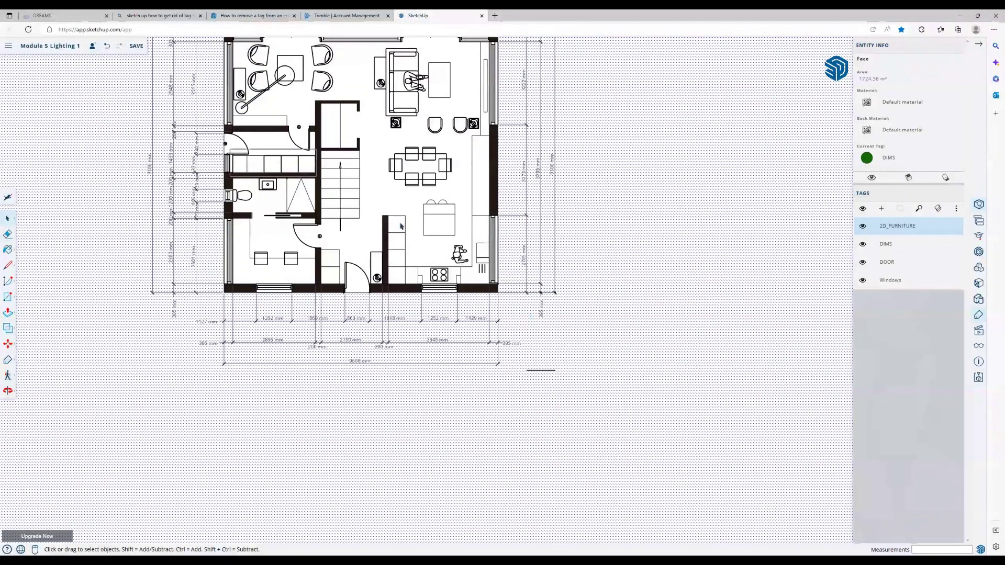
pyautogui.doubleClick(283, 164)
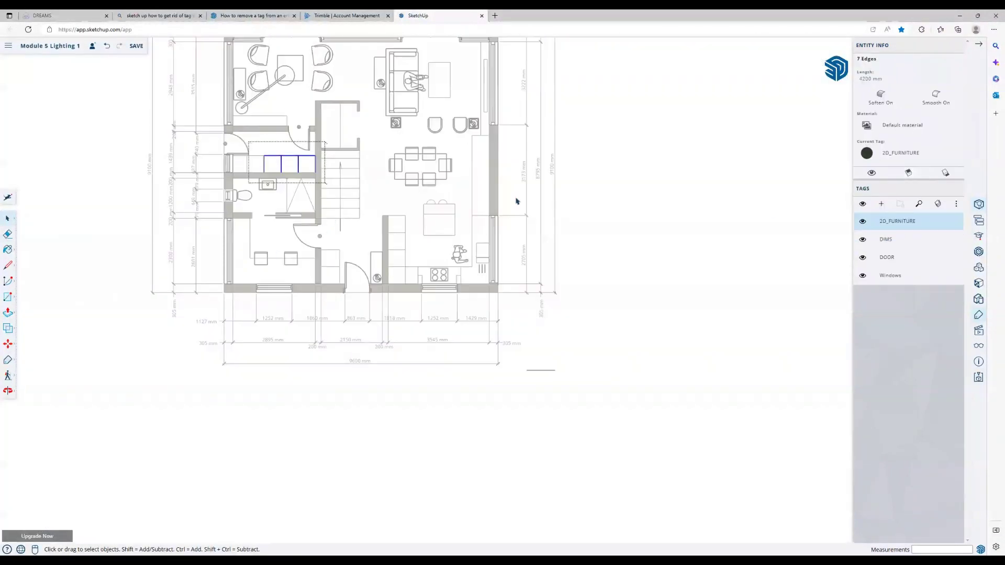
pyautogui.click(901, 153)
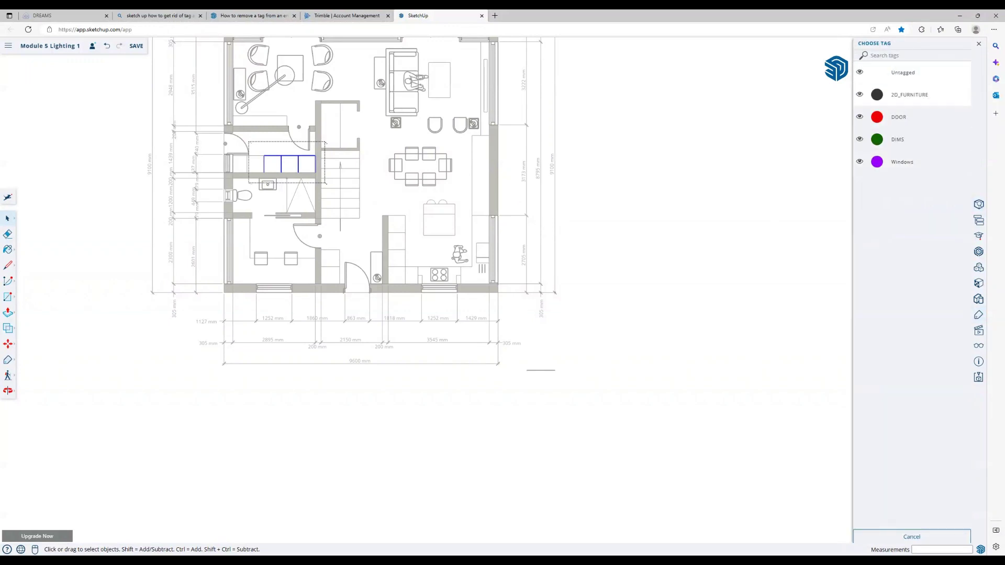
pyautogui.click(937, 72)
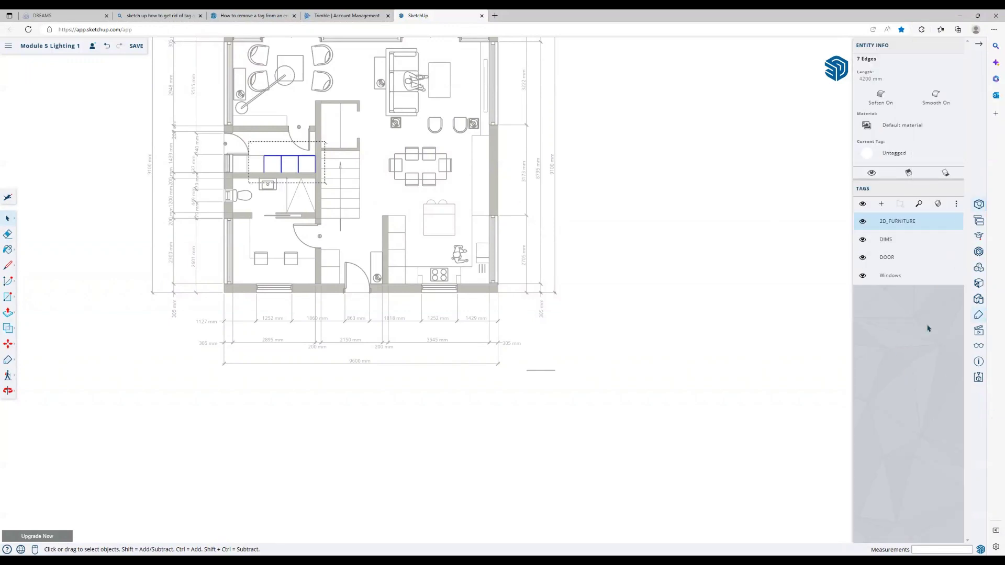
pyautogui.click(546, 268)
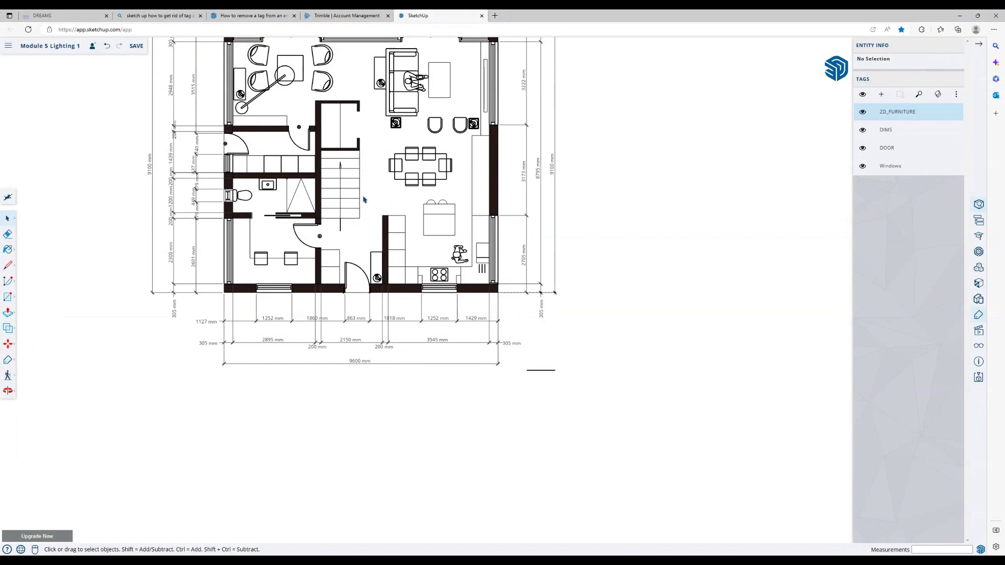
pyautogui.hotkey('ctrl', 'z')
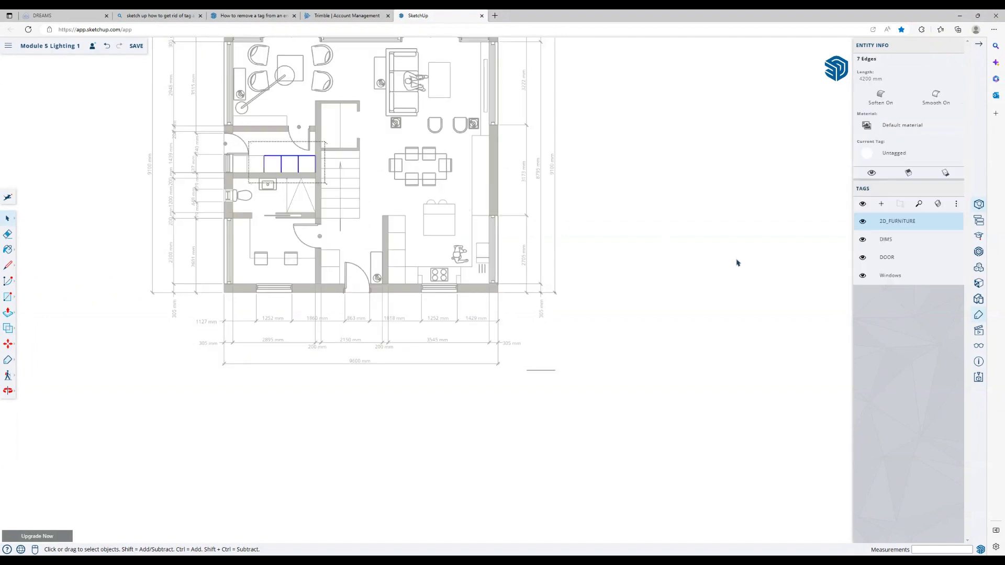
pyautogui.click(738, 263)
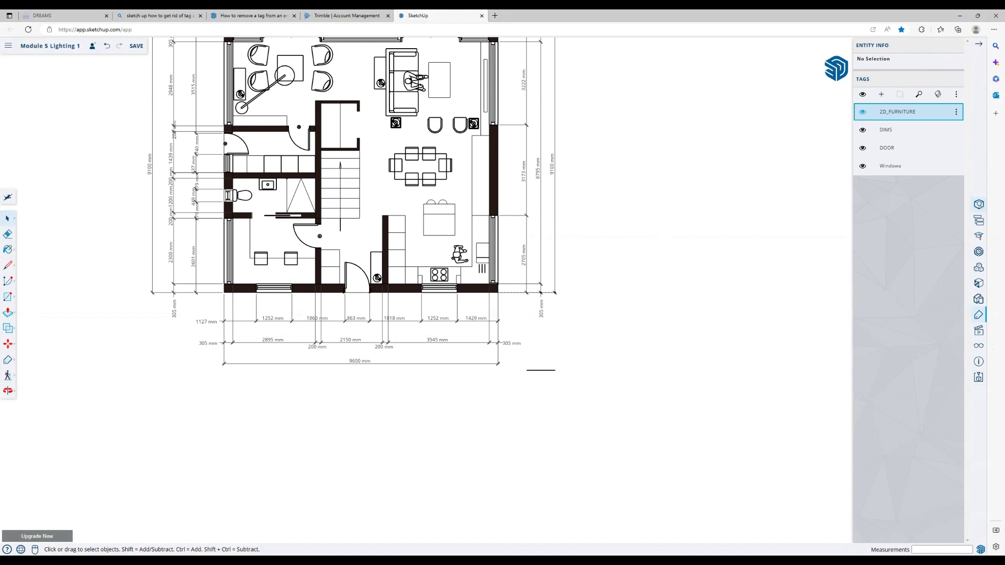
# Toggle the 2D_FURNITURE tag's visibility to check the cabinet row and bathroom fixtures, leaving the tag switched on.
pyautogui.click(863, 112)
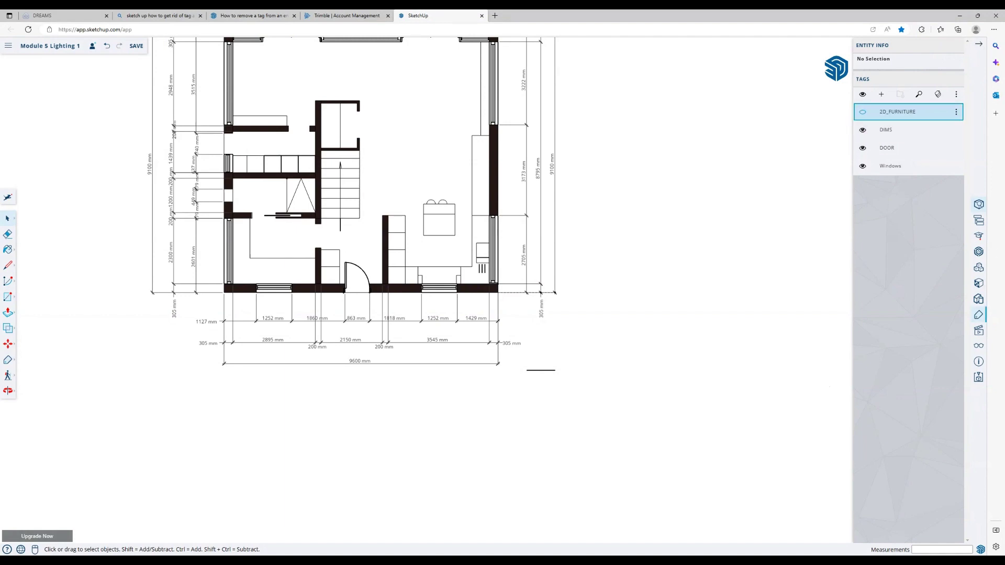
pyautogui.click(863, 111)
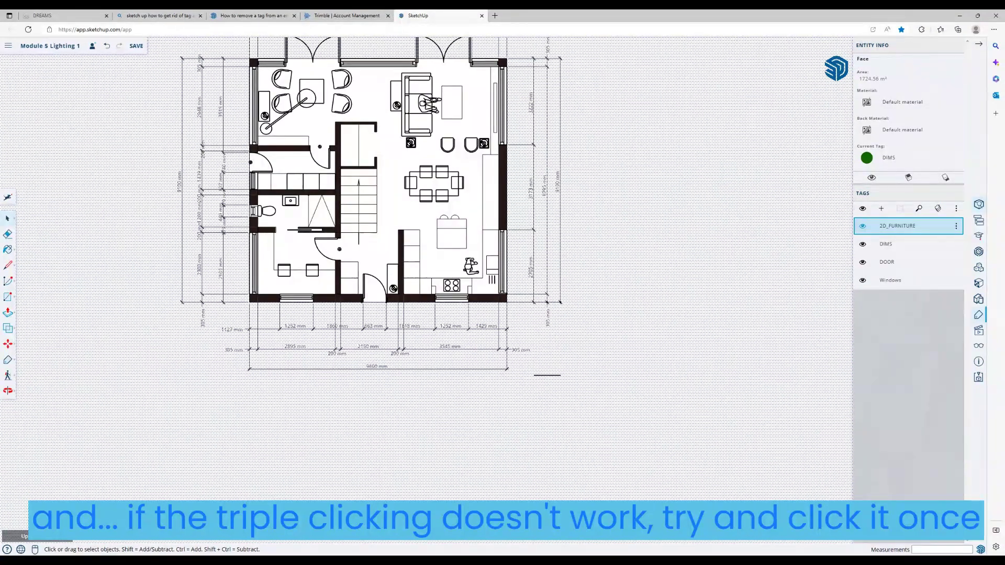
pyautogui.click(863, 226)
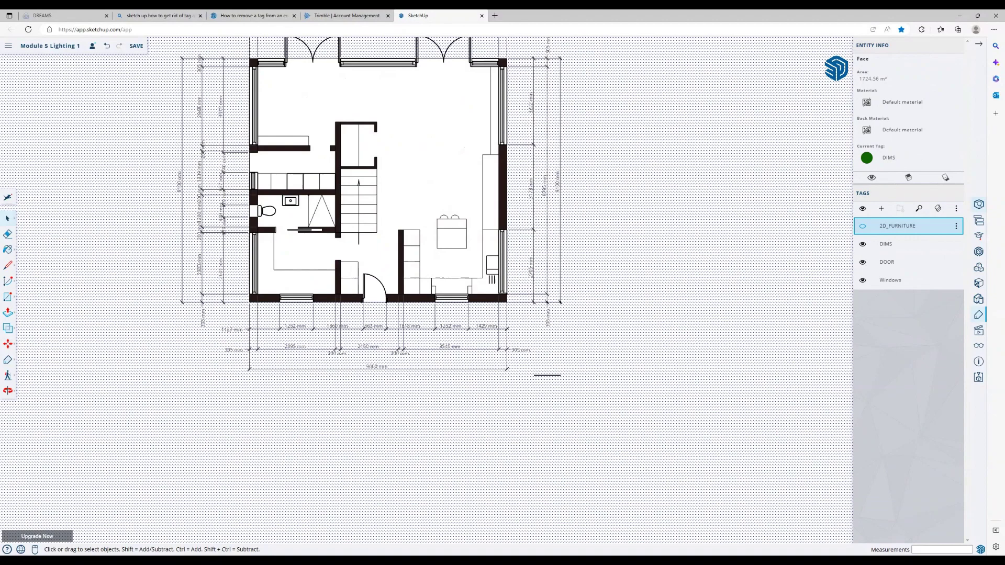
pyautogui.click(863, 226)
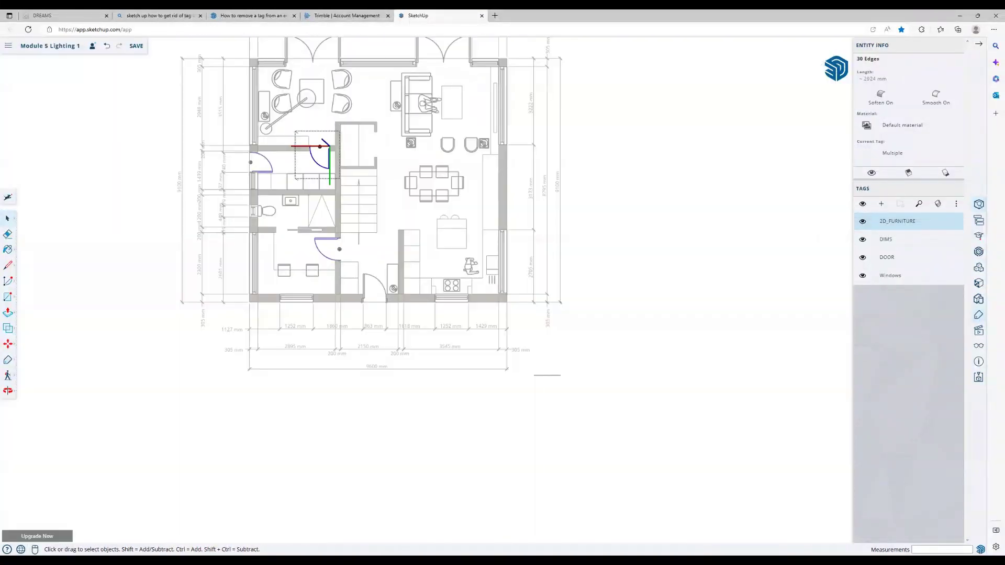
# Set the selected door edges and the PANEL_DOOR_GF1 component above the cabinet row to Untagged.
pyautogui.click(896, 153)
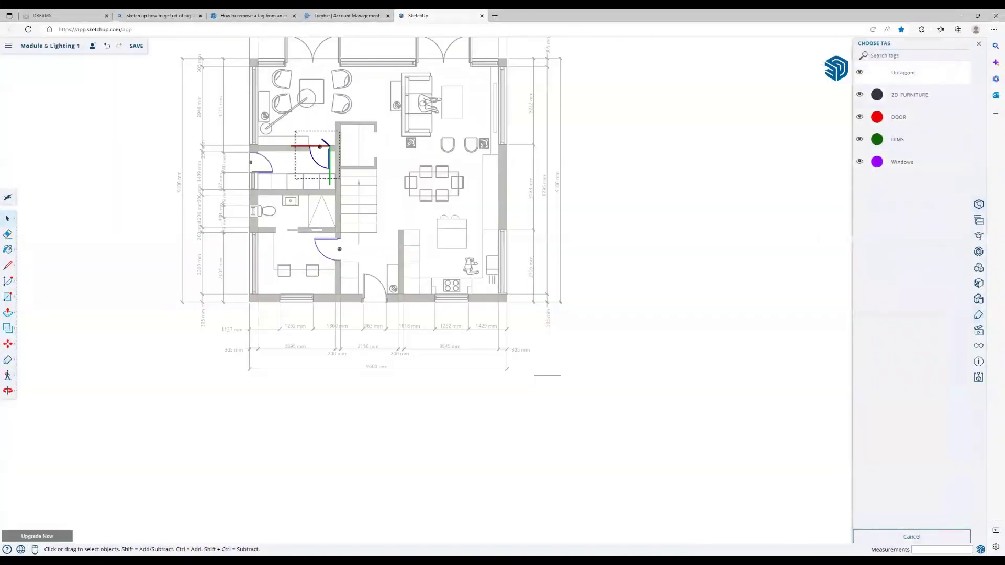
pyautogui.click(903, 73)
pyautogui.click(621, 253)
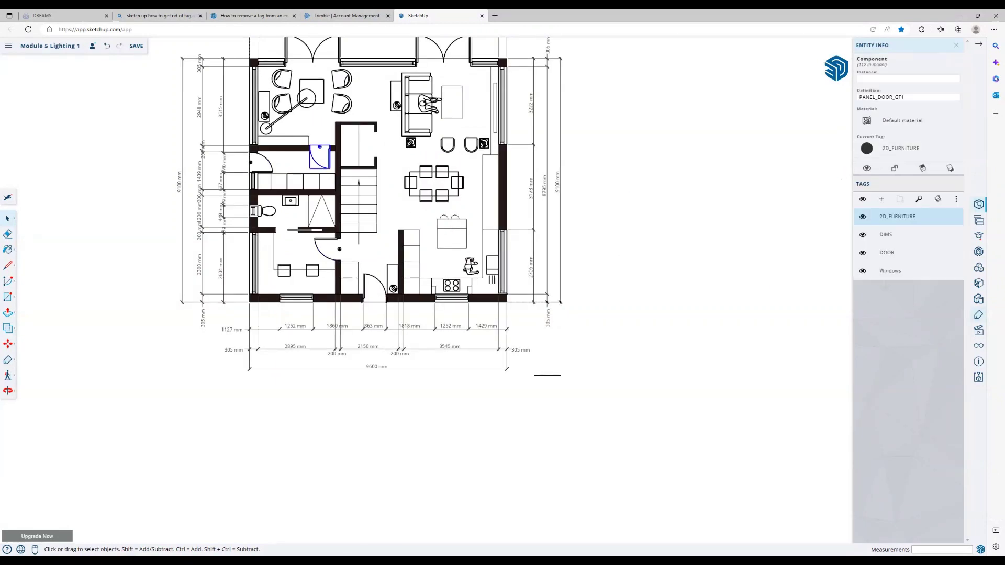
pyautogui.click(900, 149)
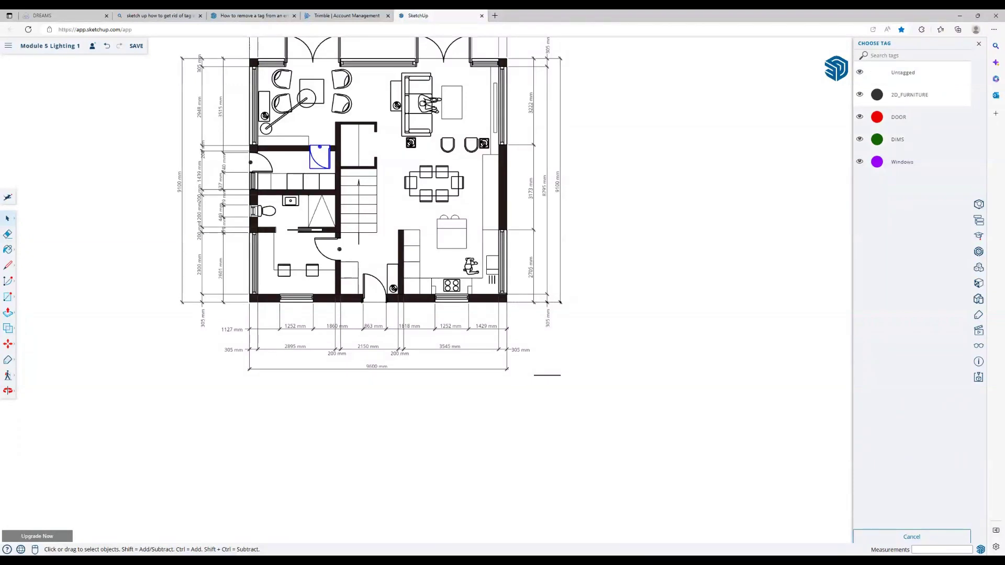
pyautogui.click(901, 171)
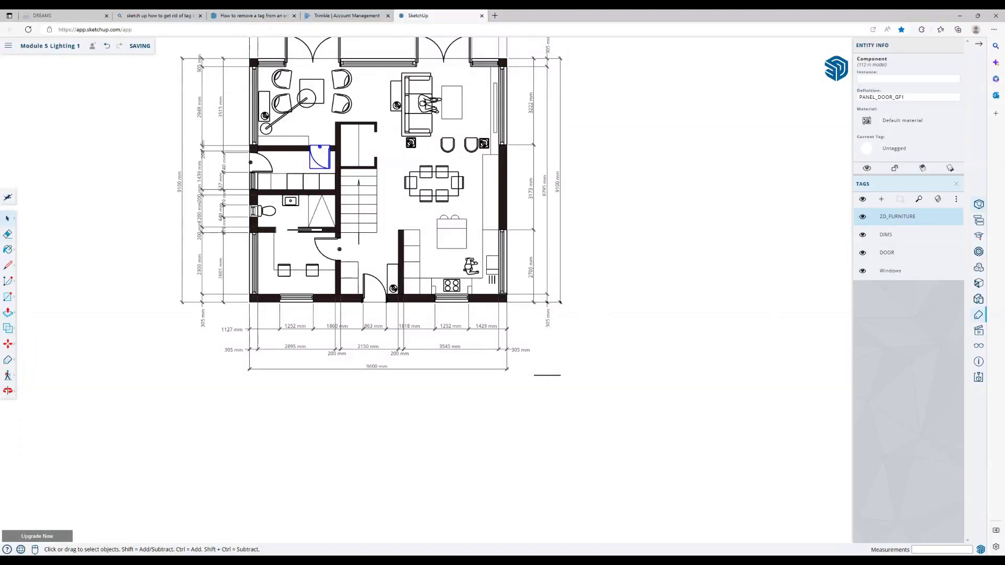
# Assign the two doors of the room with the cabinet row to the DOOR tag.
pyautogui.click(896, 148)
pyautogui.click(899, 118)
pyautogui.click(896, 148)
pyautogui.click(899, 117)
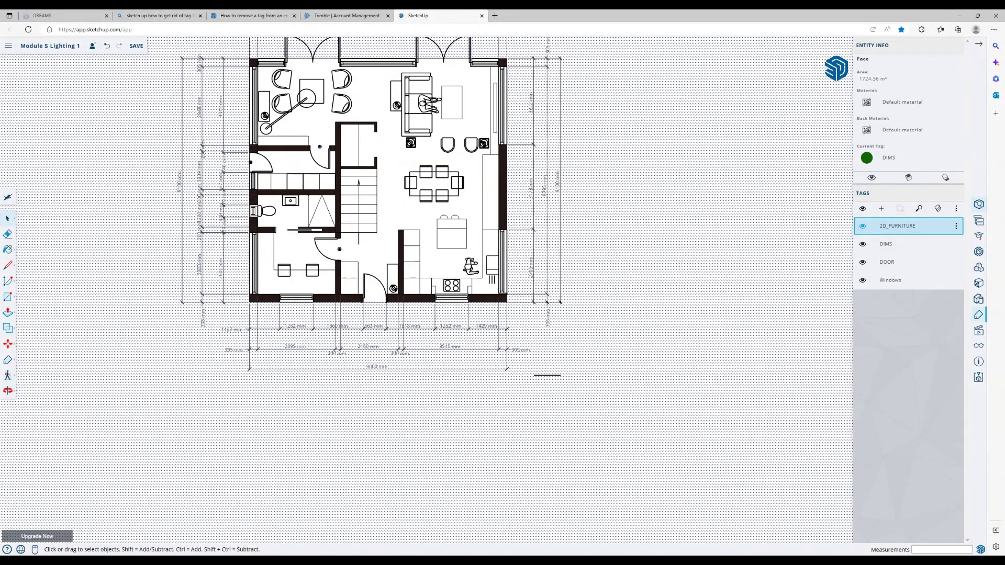
# Hide the 2D_FURNITURE and DIMS tags and return to the Select tool.
pyautogui.click(863, 225)
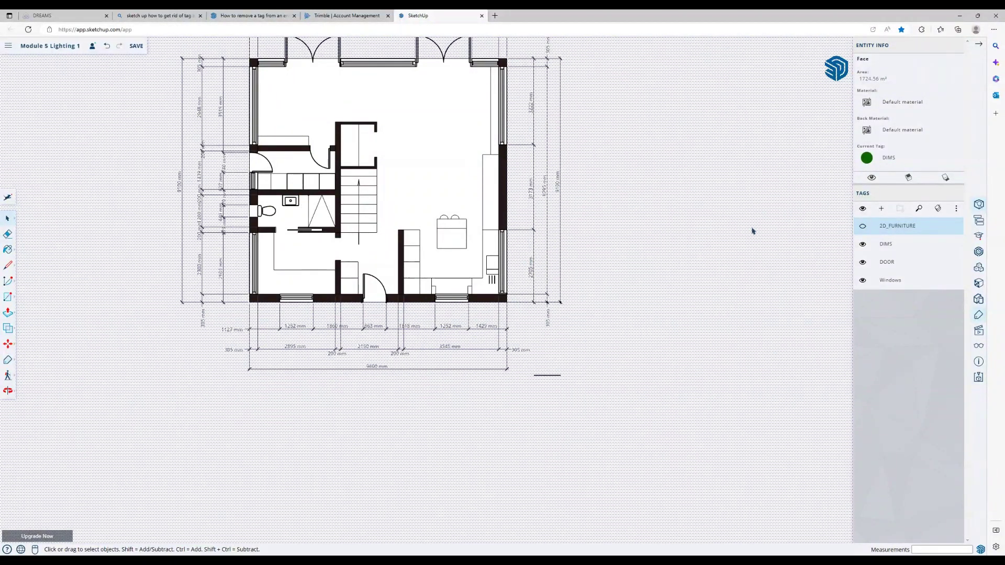
pyautogui.scroll(-1, 753, 231)
pyautogui.scroll(-1, 754, 232)
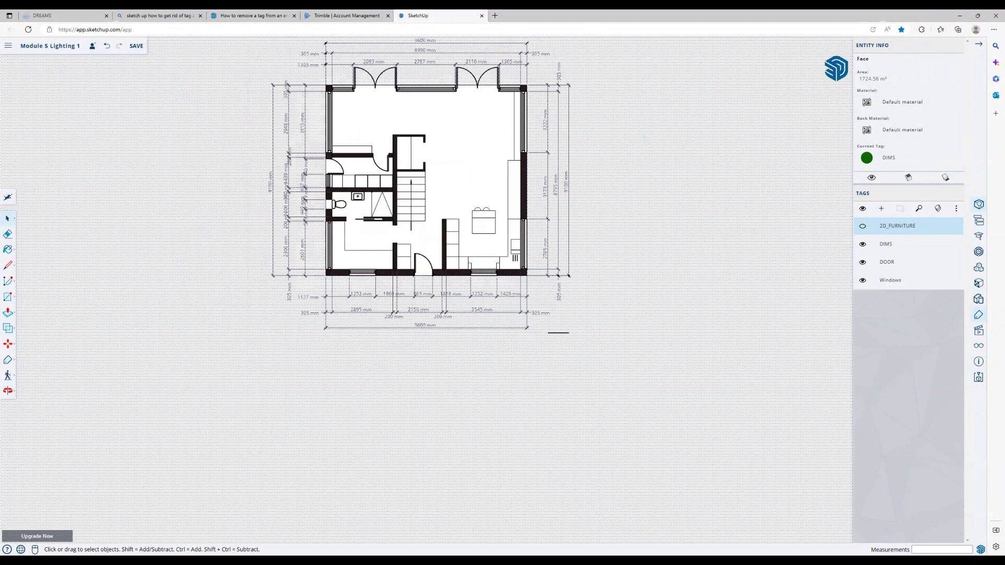
pyautogui.click(863, 244)
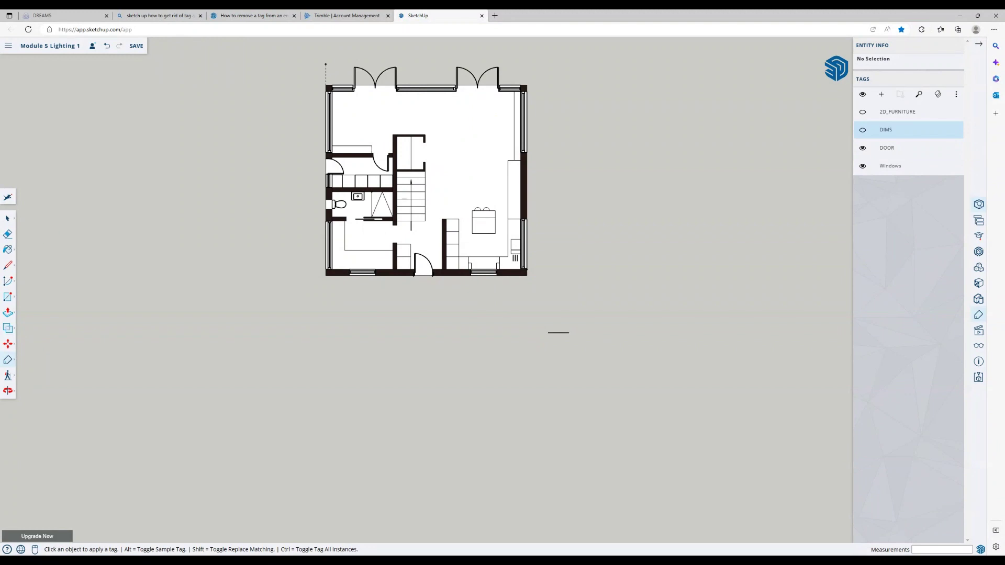
pyautogui.press('space')
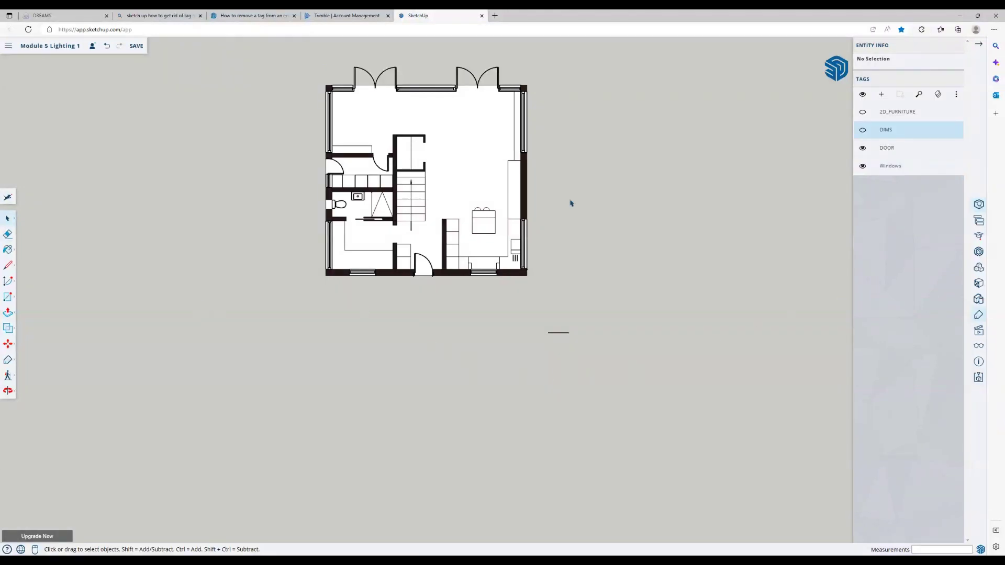
# Set the large background face around the floor plan to Untagged and check it by toggling the DIMS tag's visibility.
pyautogui.click(863, 130)
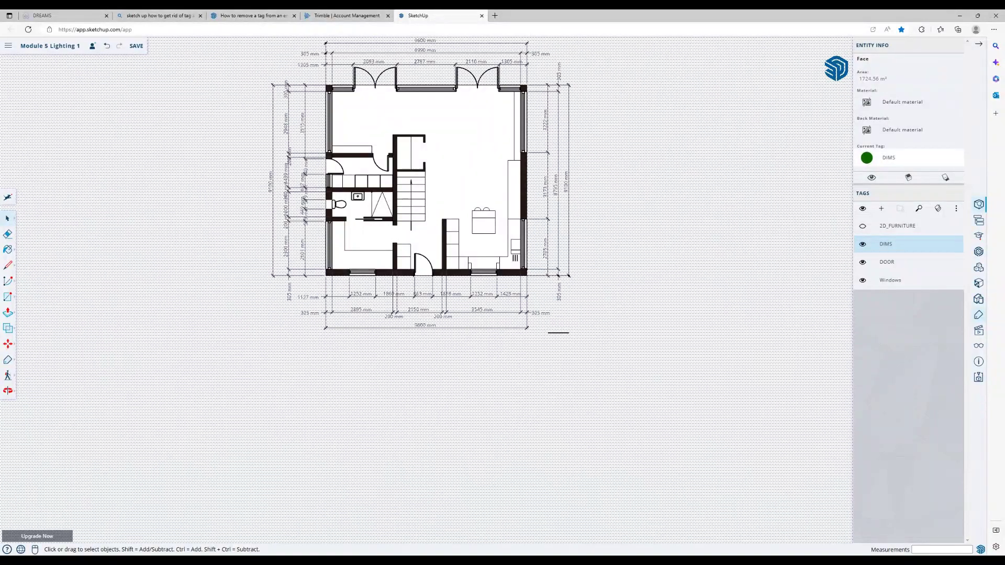
pyautogui.click(890, 157)
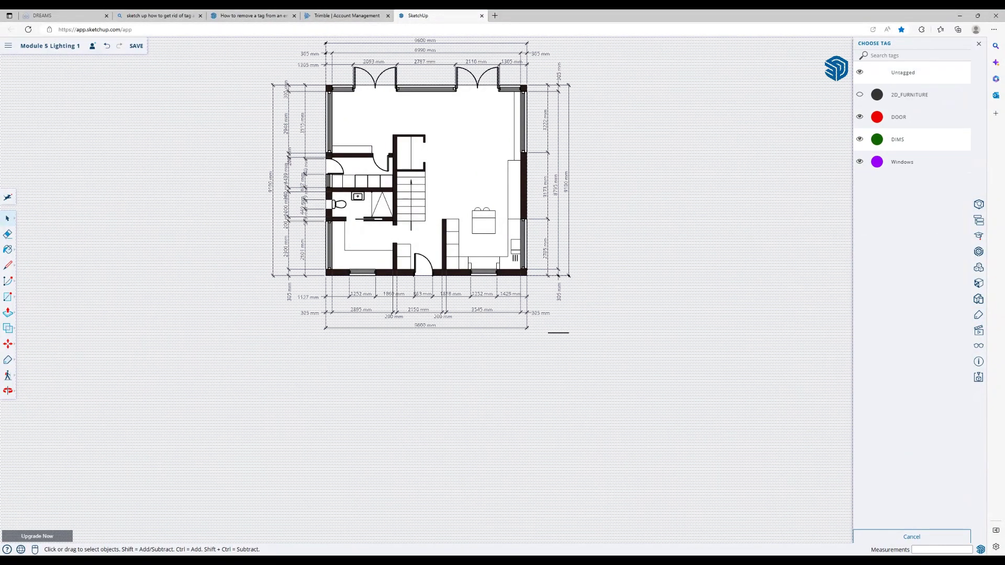
pyautogui.click(903, 72)
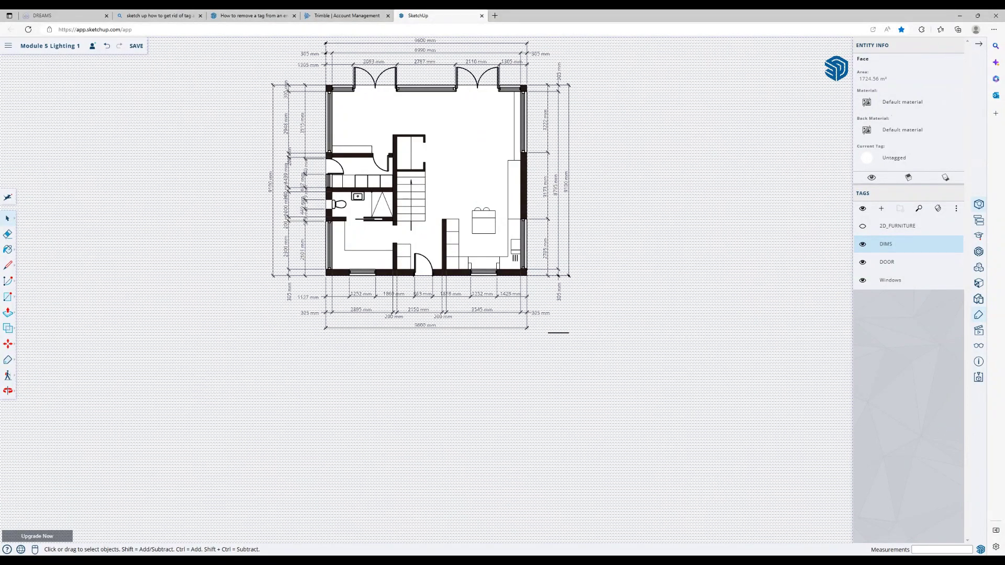
pyautogui.click(863, 244)
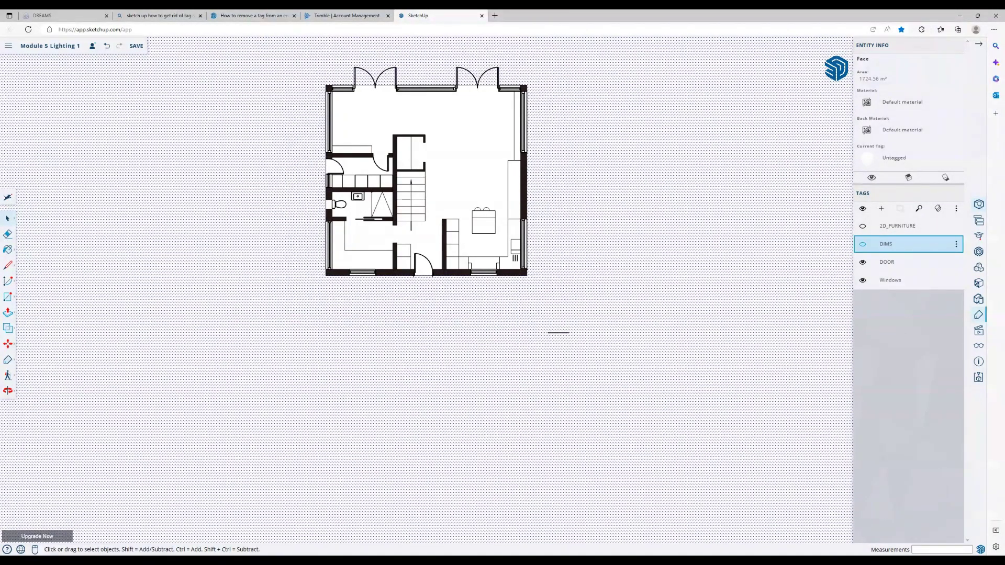
pyautogui.click(863, 244)
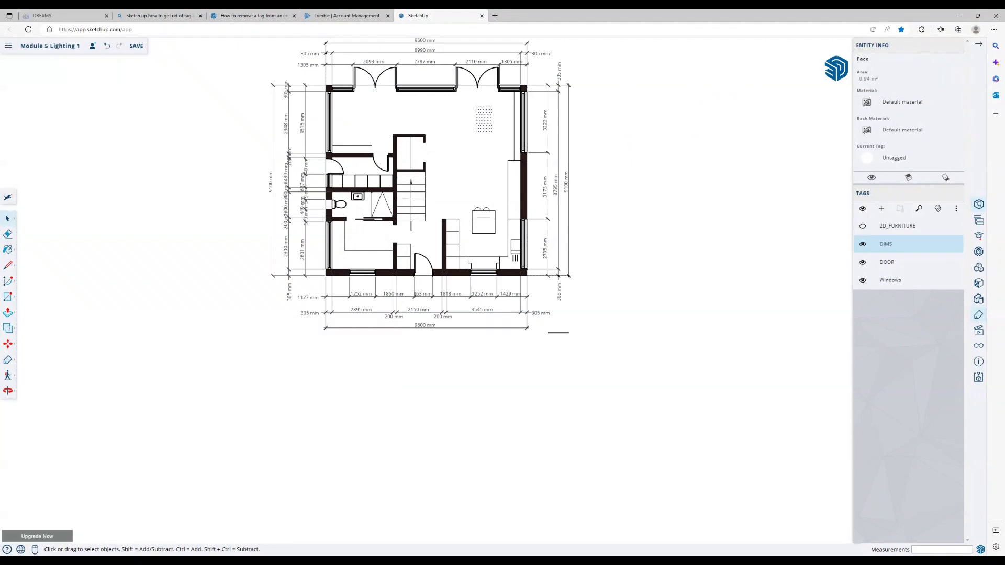
# Toggle the visibility of the 2D_FURNITURE and DIMS tags to compare the plan, leaving DIMS shown and 2D_FURNITURE hidden.
pyautogui.click(862, 227)
pyautogui.click(863, 226)
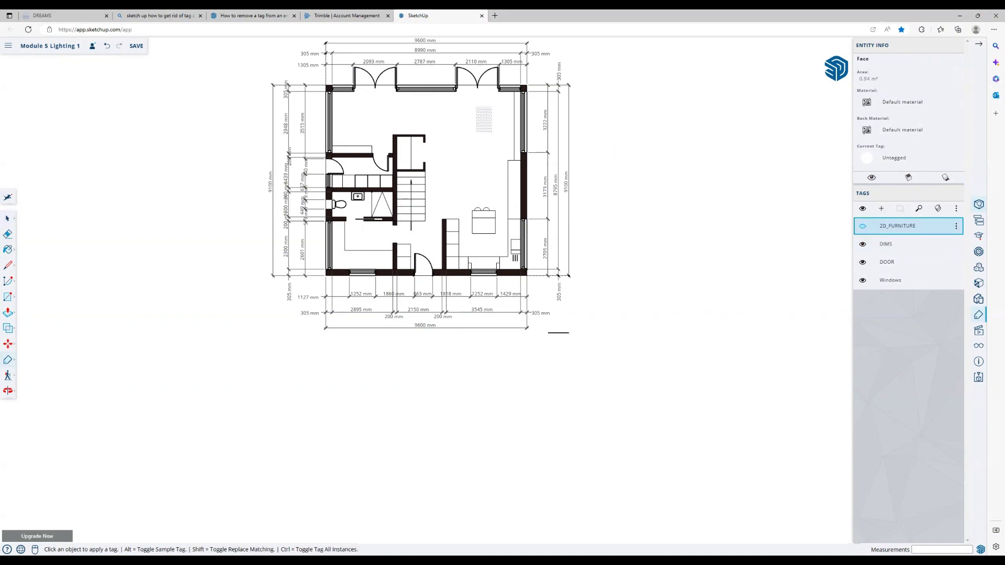
pyautogui.click(863, 244)
pyautogui.click(863, 245)
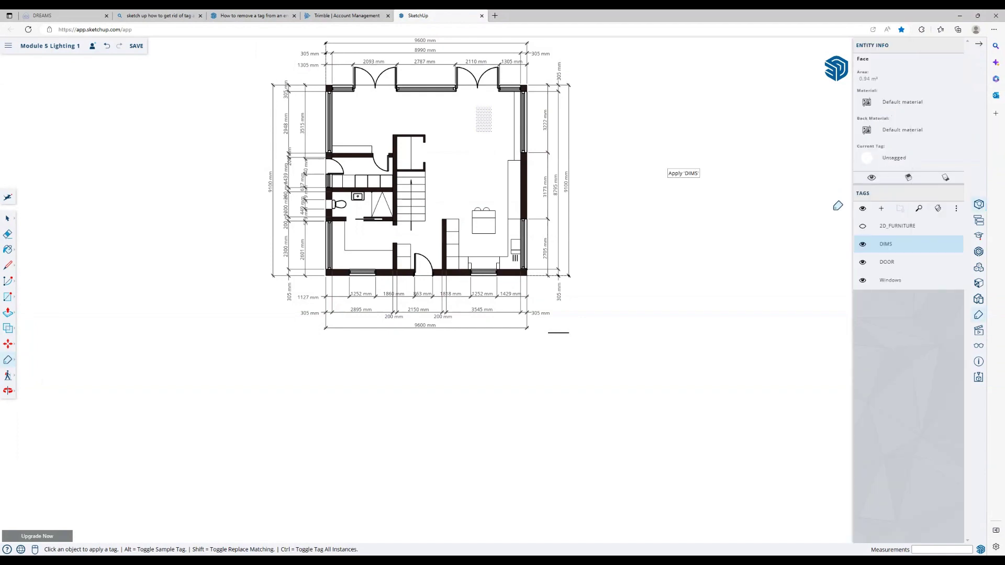
pyautogui.click(869, 158)
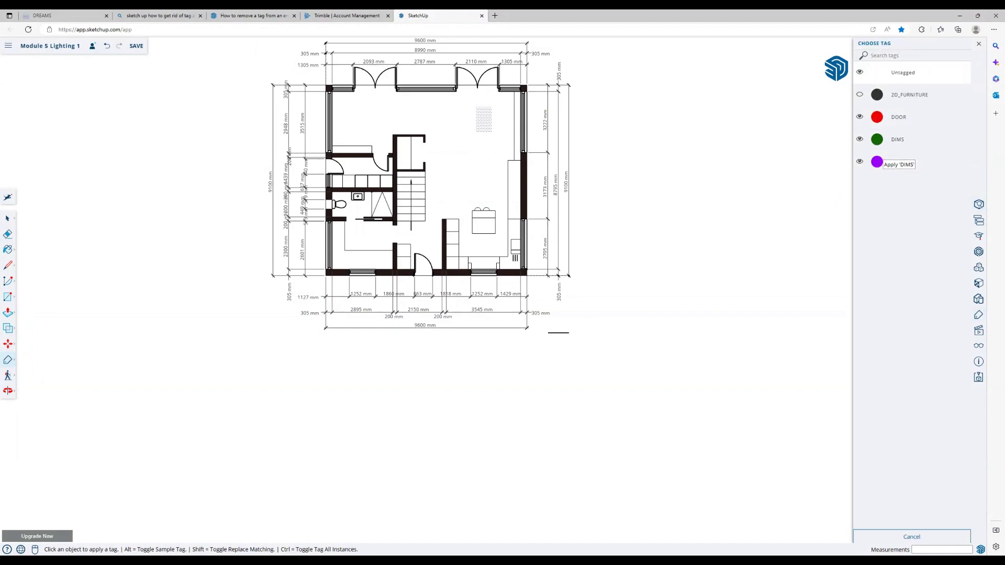
pyautogui.click(877, 163)
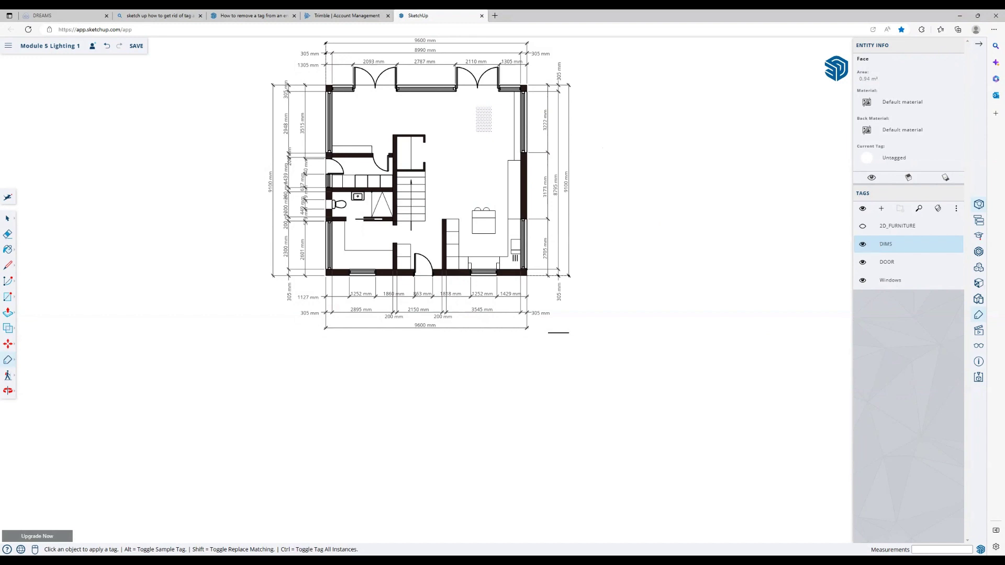
pyautogui.click(863, 226)
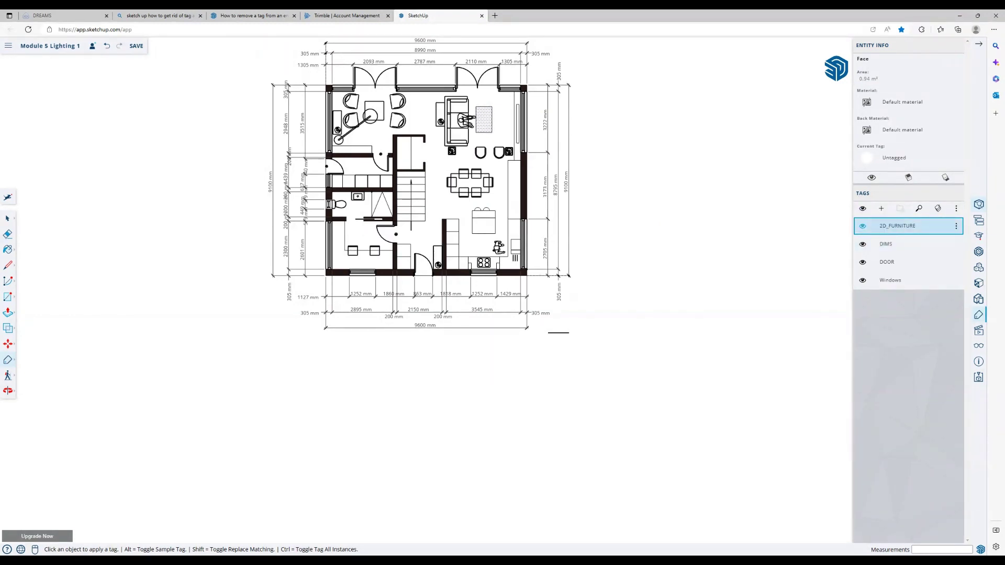
pyautogui.click(863, 226)
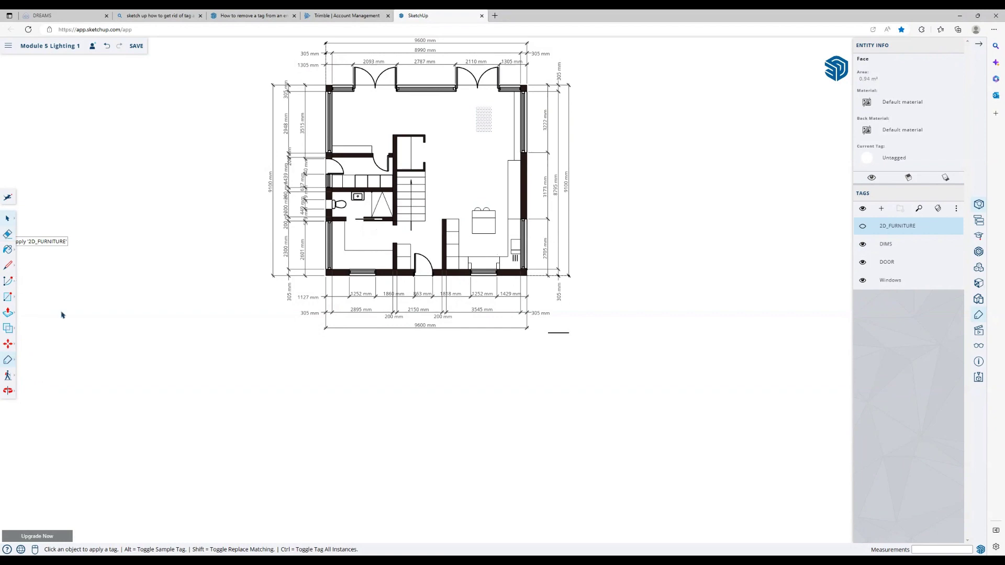
# Return to the Select tool and select the main floor face inside the plan.
pyautogui.press('space')
pyautogui.click(79, 294)
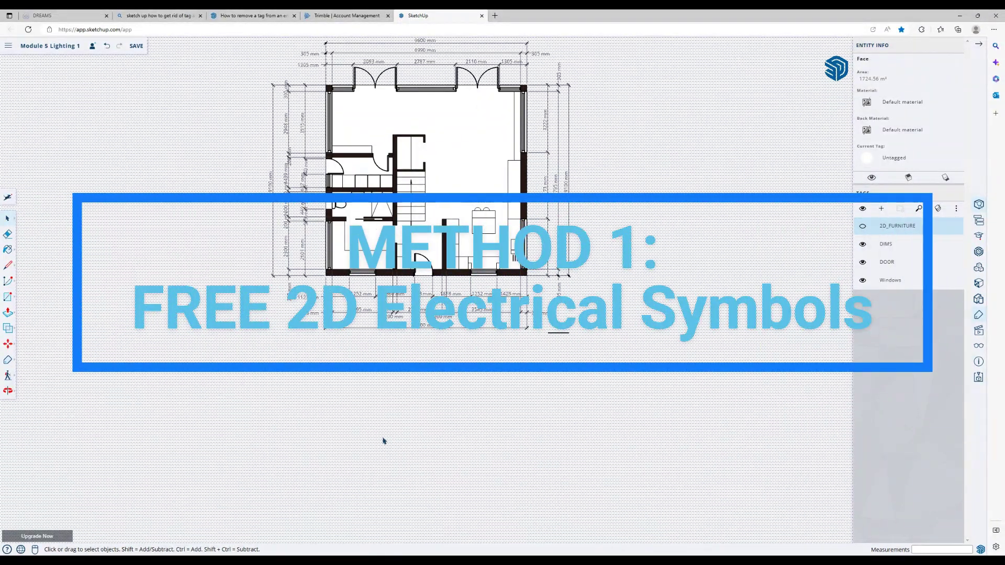
pyautogui.click(471, 246)
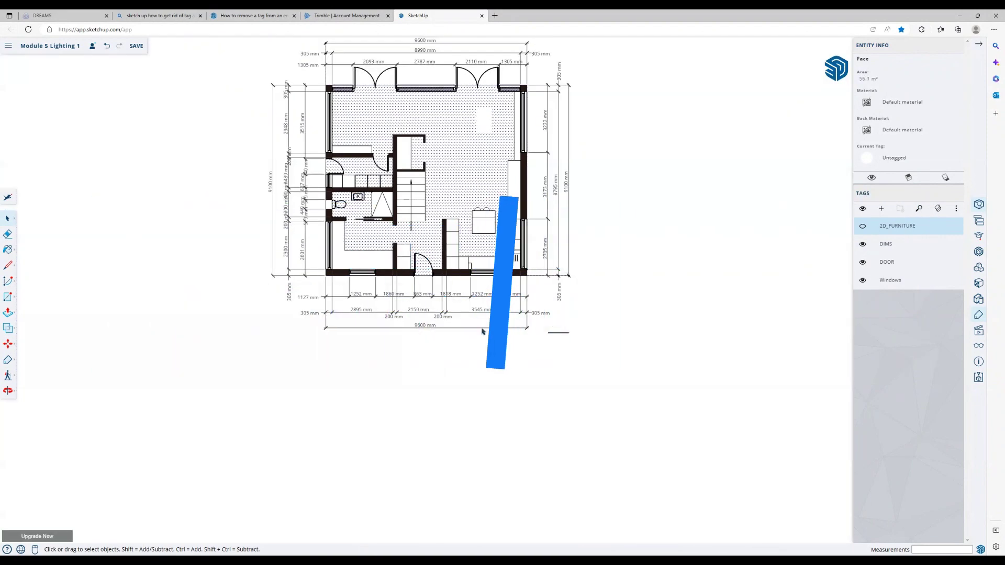
# Inspect the tags of a room face and the background face, and hide the DIMS tag.
pyautogui.click(365, 260)
pyautogui.click(255, 358)
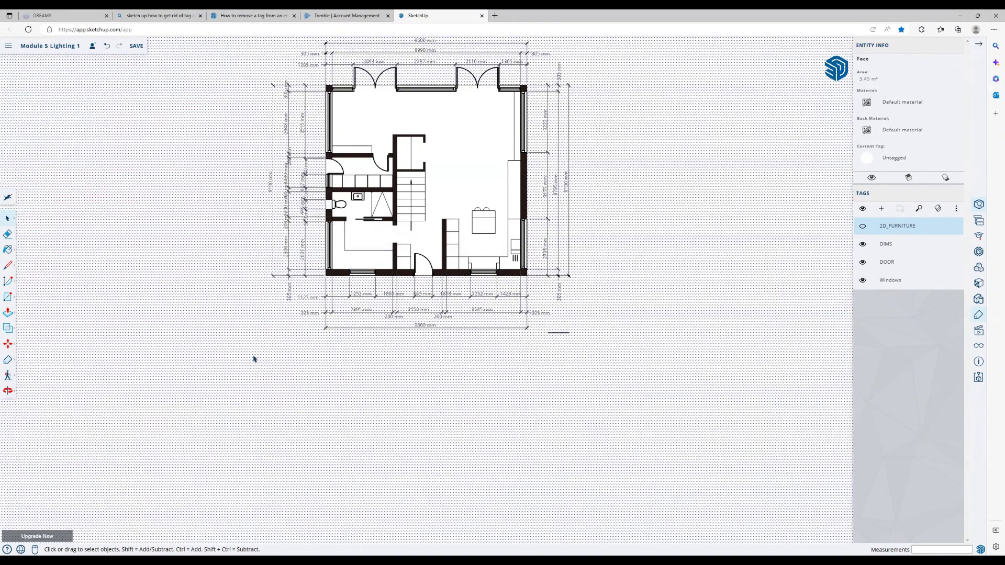
pyautogui.click(863, 244)
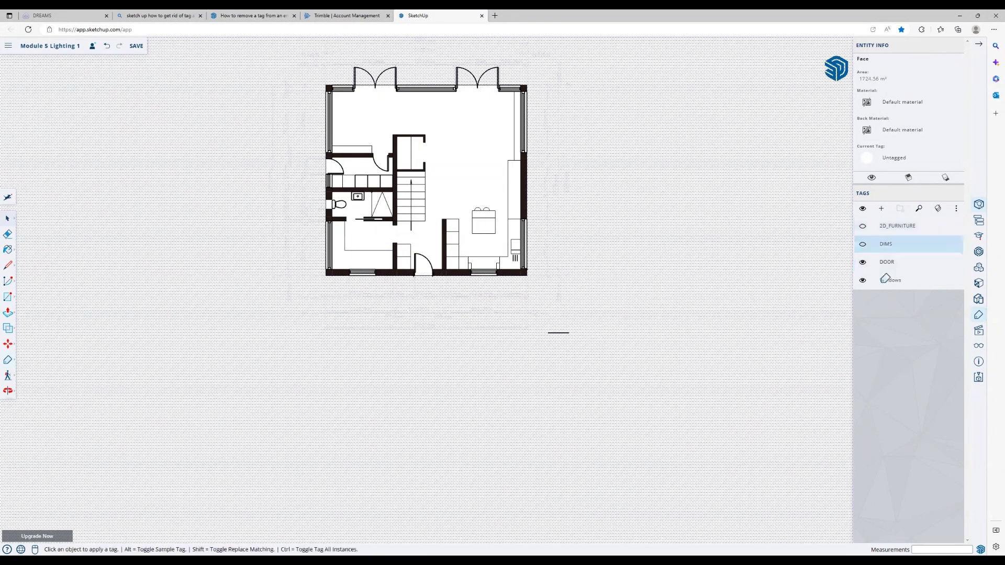
pyautogui.scroll(-2, 571, 217)
pyautogui.scroll(-3, 723, 268)
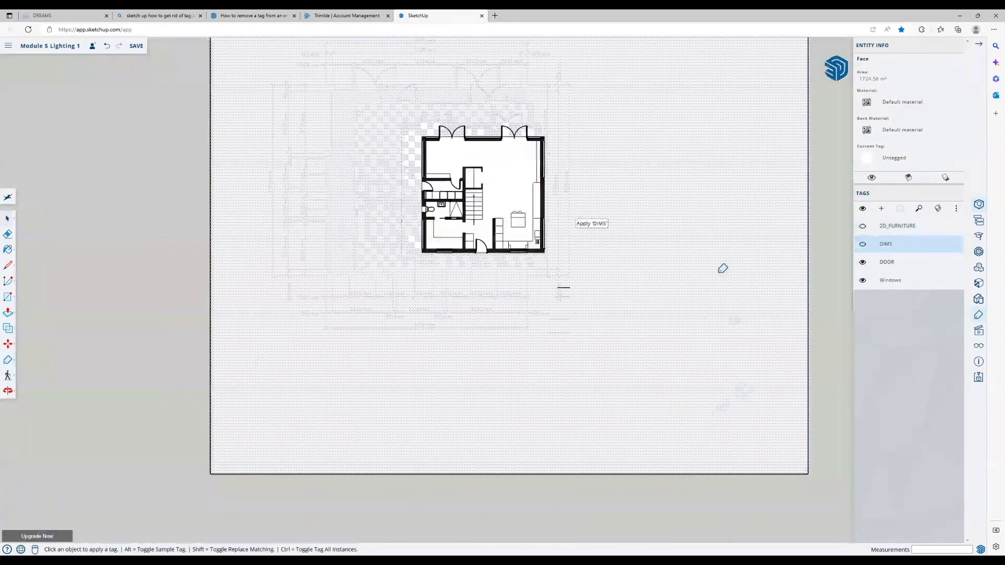
pyautogui.scroll(5, 652, 209)
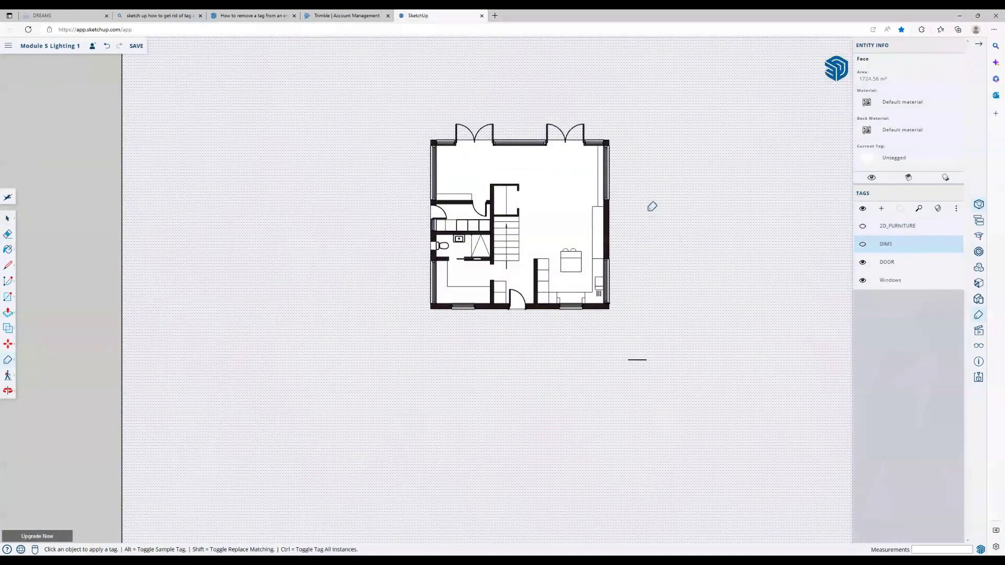
pyautogui.scroll(3, 652, 206)
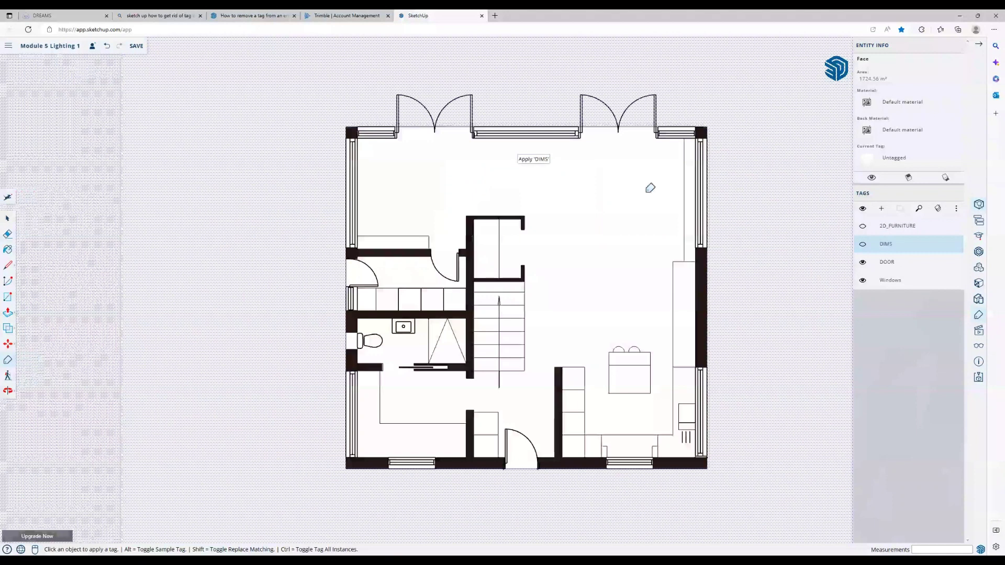
pyautogui.scroll(1, 650, 188)
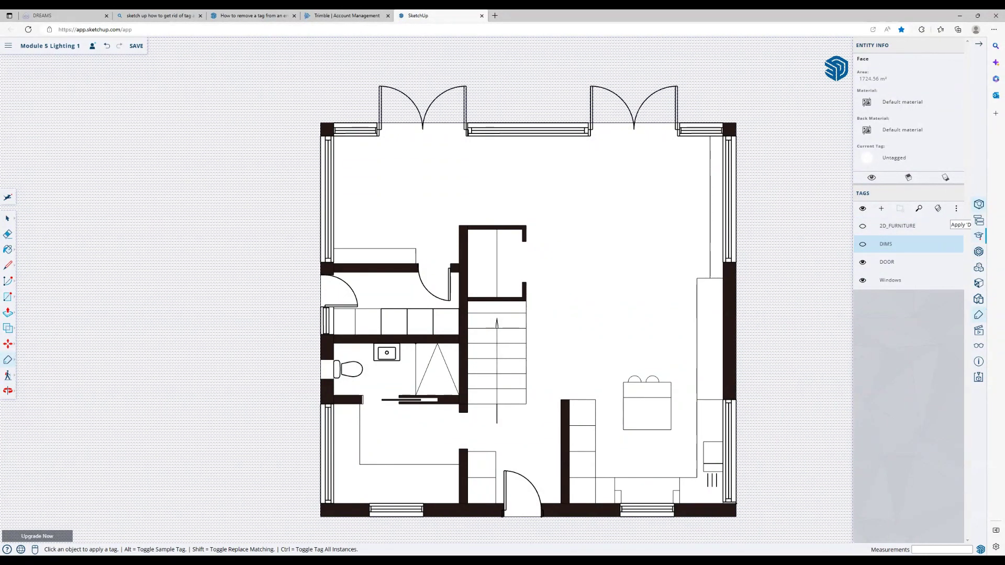
# Search 3D Warehouse for "electrical symbol" and switch the results from products to models.
pyautogui.click(979, 252)
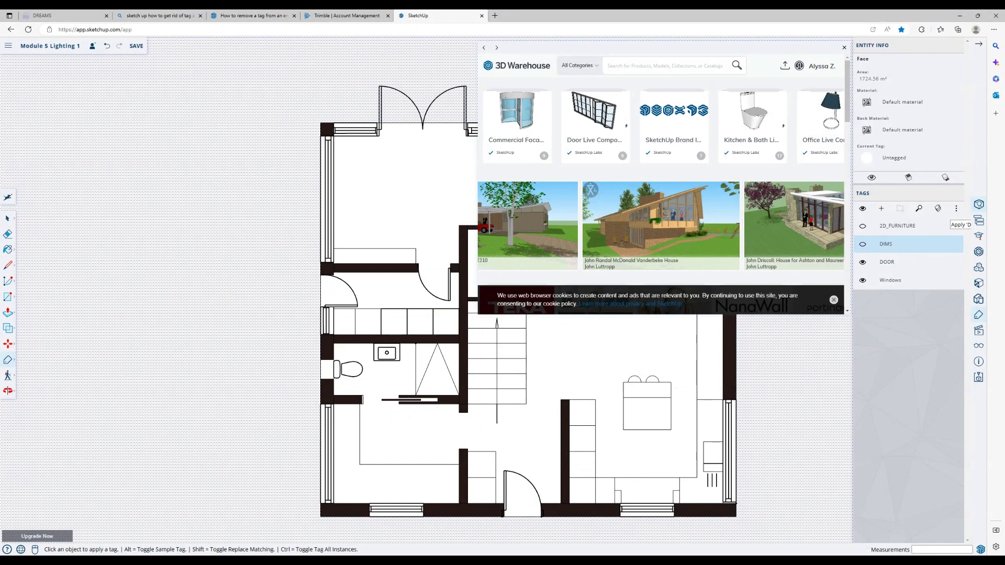
pyautogui.write('electrical symp')
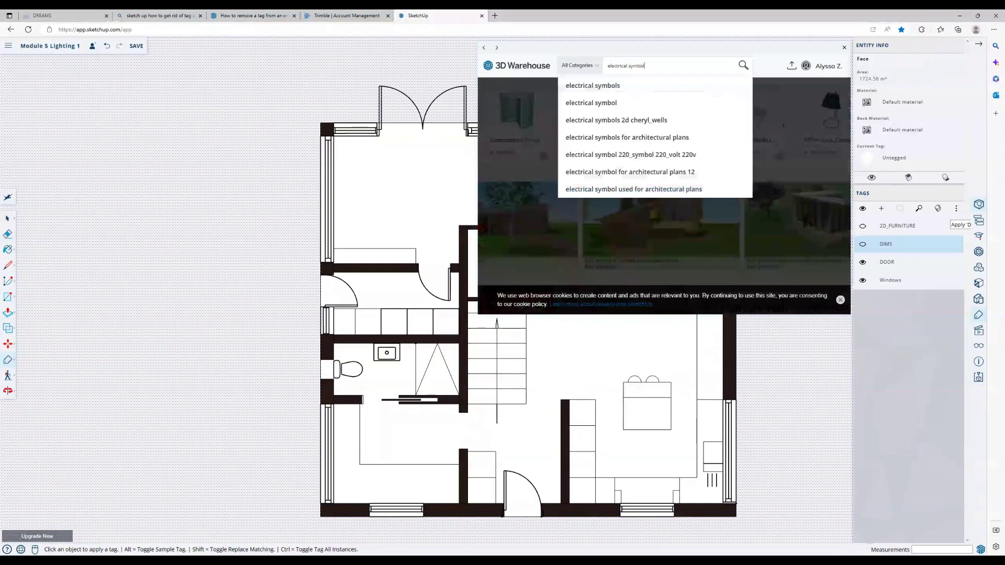
pyautogui.press('Return')
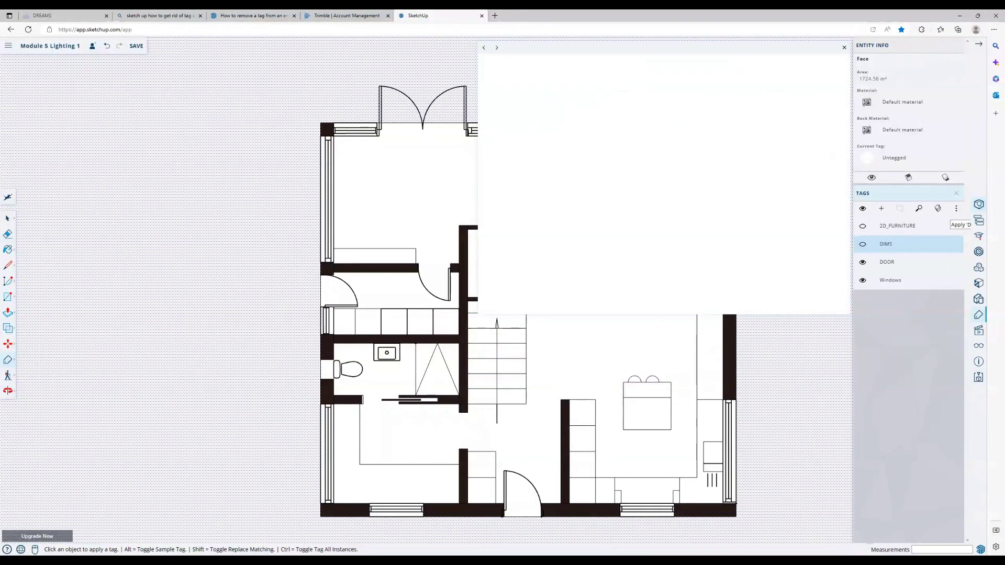
pyautogui.click(979, 45)
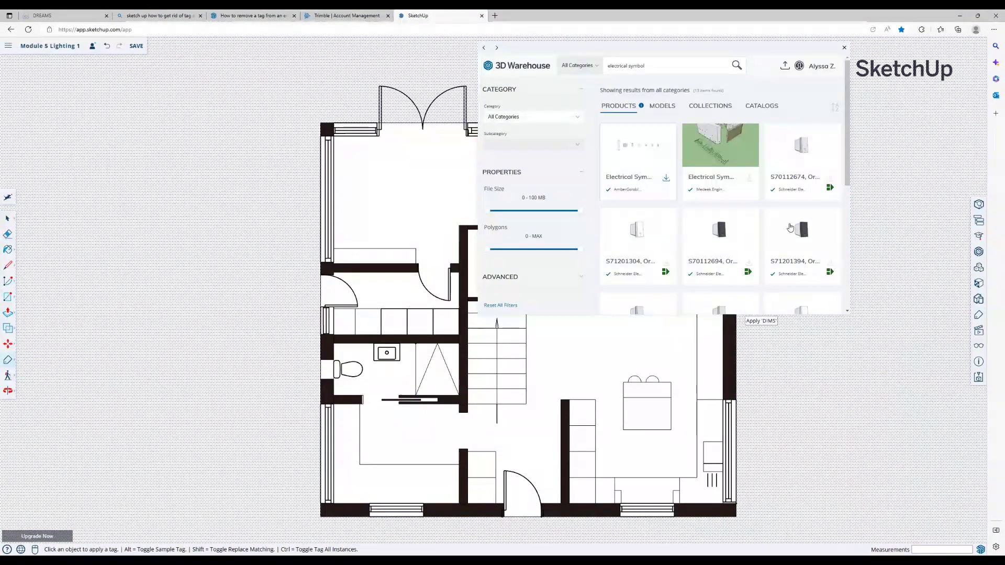
pyautogui.scroll(-3, 811, 252)
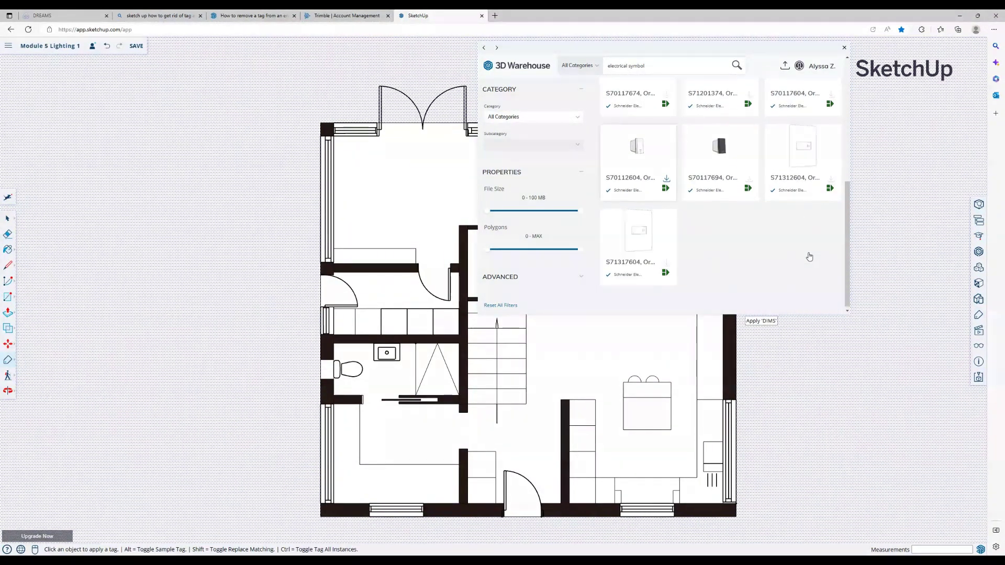
pyautogui.scroll(3, 810, 249)
pyautogui.click(662, 106)
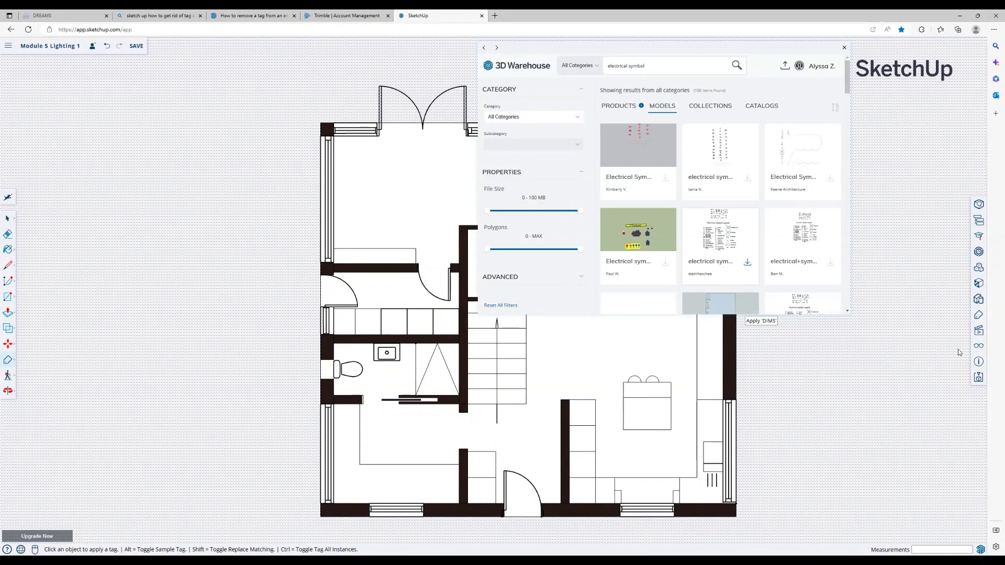
# Import a 2D electrical symbol set with a dashed wiring arc from the model results and place it outside the background sheet beside the plan.
pyautogui.scroll(-5, 830, 262)
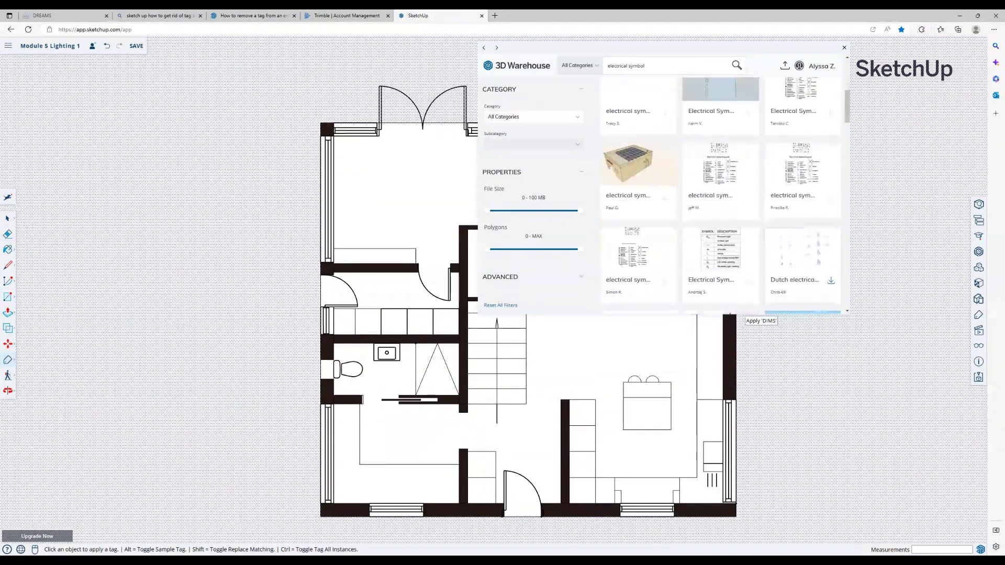
pyautogui.scroll(-8, 831, 262)
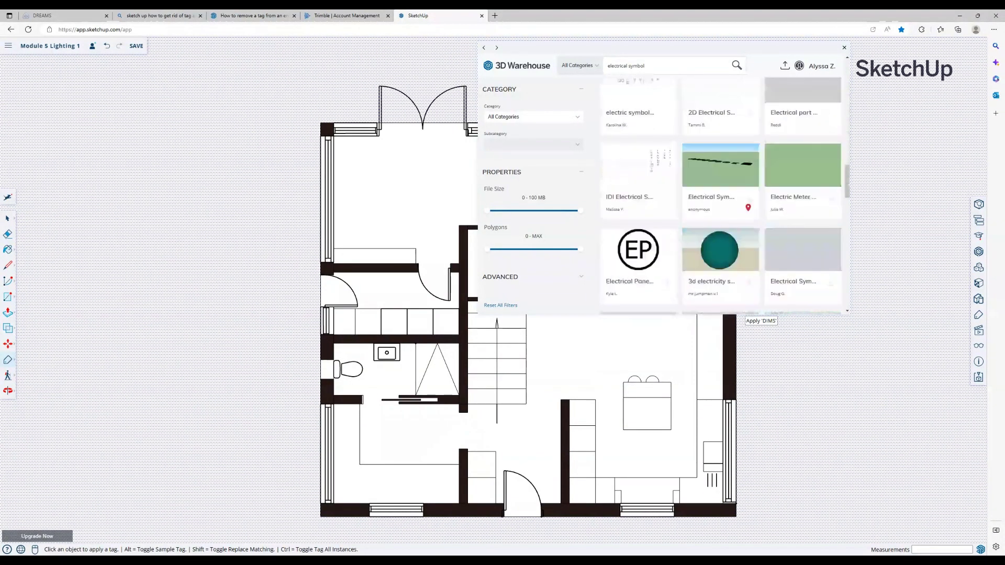
pyautogui.scroll(-10, 830, 262)
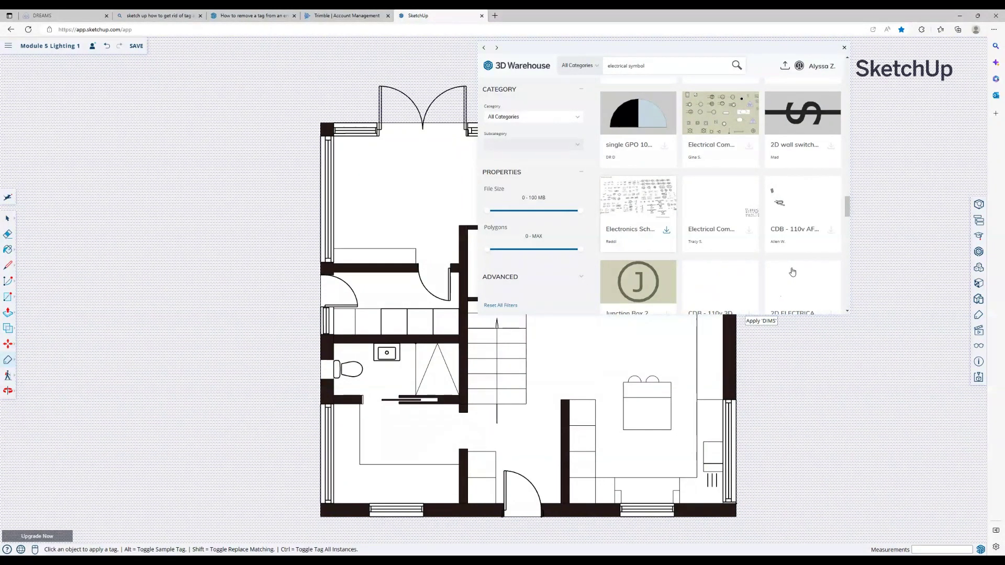
pyautogui.scroll(-2, 805, 266)
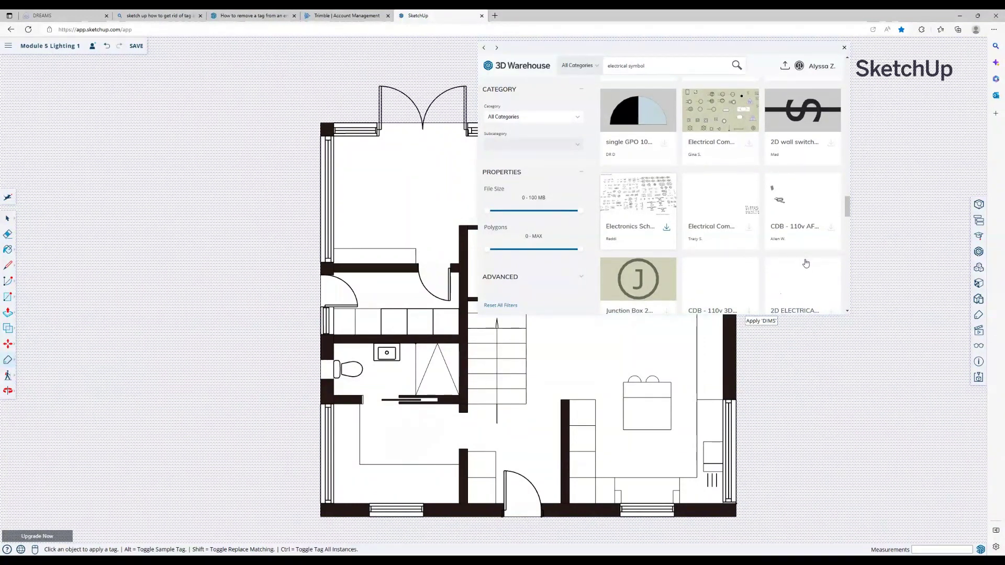
pyautogui.scroll(-5, 806, 263)
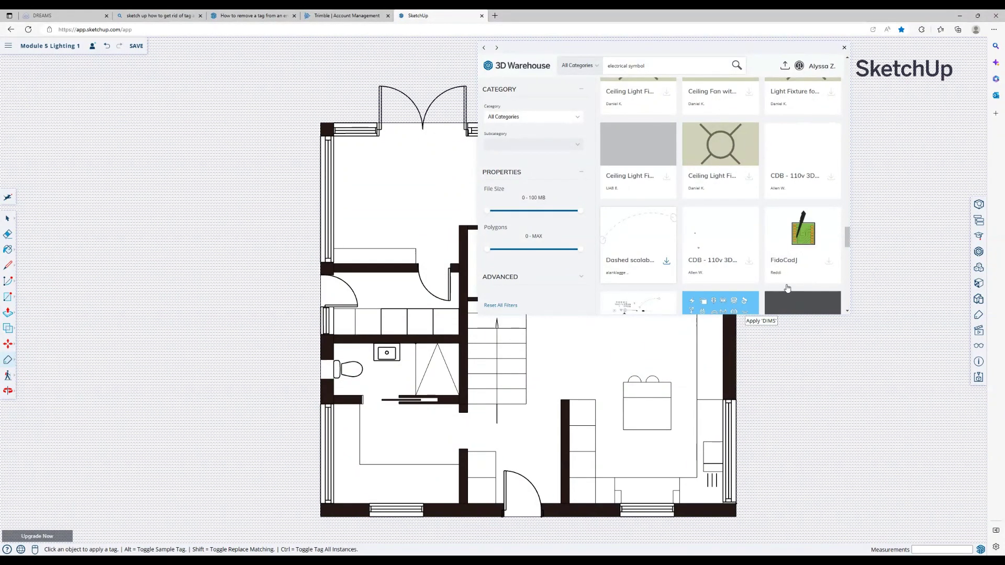
pyautogui.scroll(-2, 788, 287)
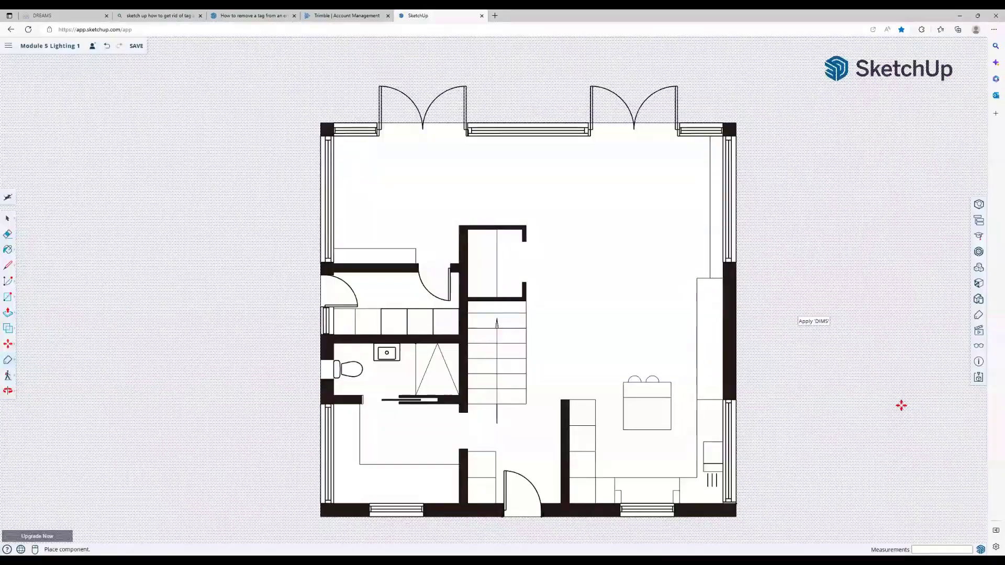
pyautogui.scroll(-3, 969, 441)
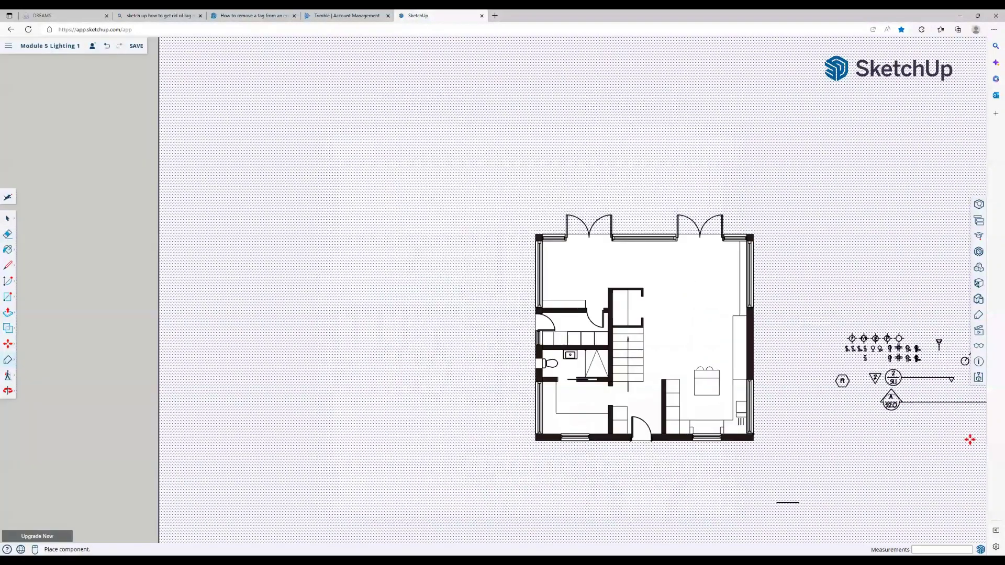
pyautogui.scroll(-6, 773, 348)
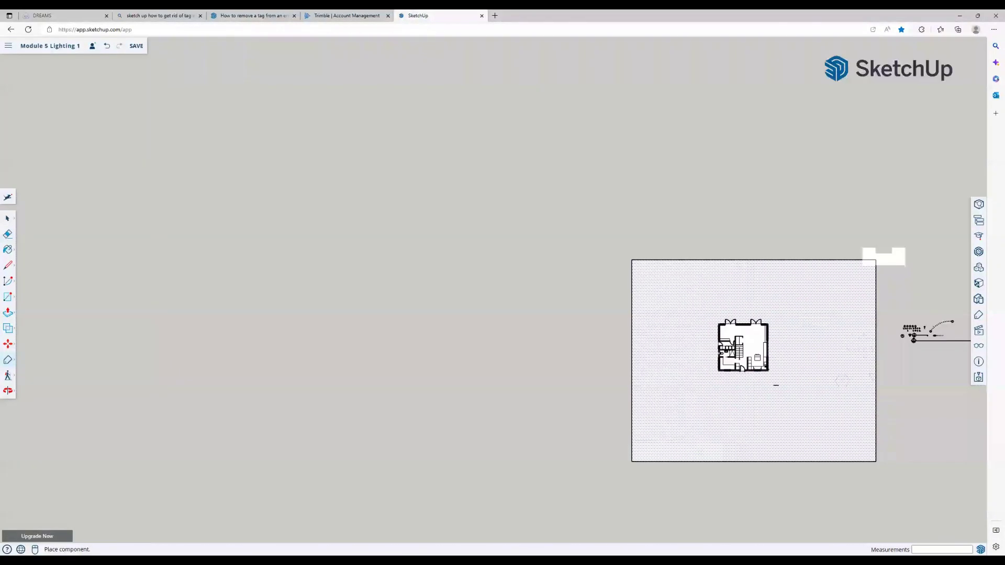
pyautogui.click(901, 343)
# Explode the imported electrical symbol set into its separate components and clear the selection.
pyautogui.scroll(10, 952, 329)
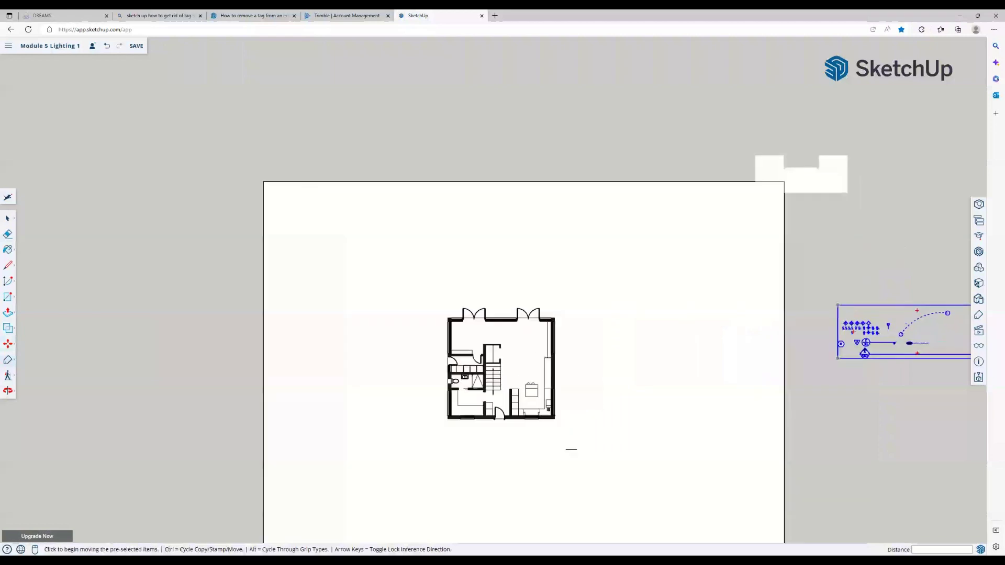
pyautogui.scroll(3, 854, 437)
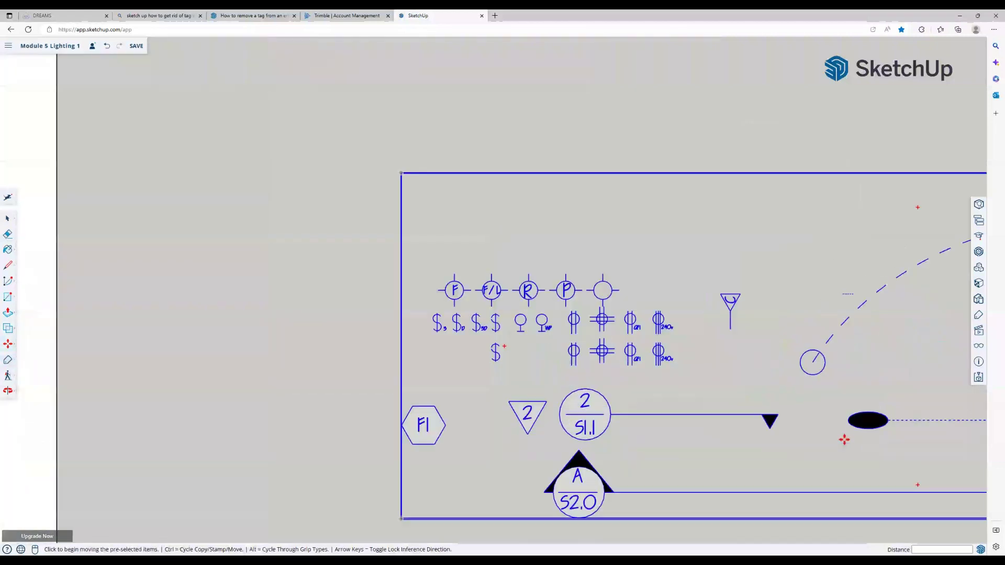
pyautogui.scroll(1, 560, 356)
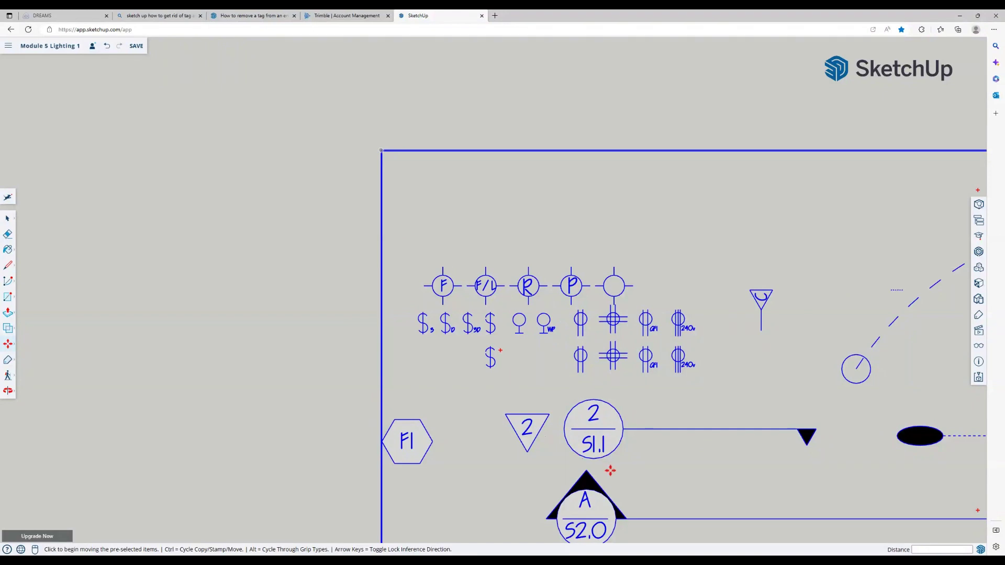
pyautogui.scroll(-5, 609, 470)
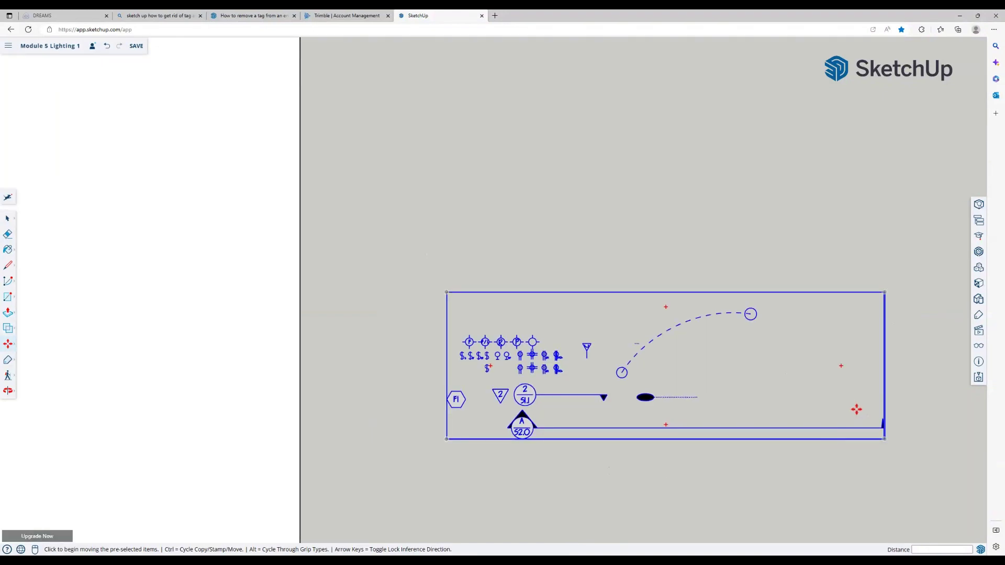
pyautogui.rightClick(597, 370)
pyautogui.click(579, 434)
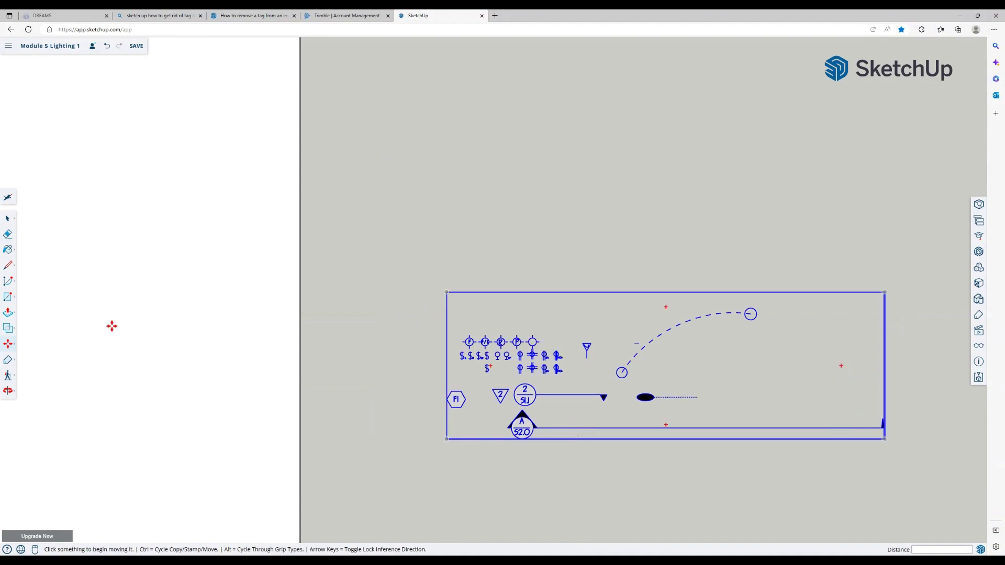
pyautogui.rightClick(573, 438)
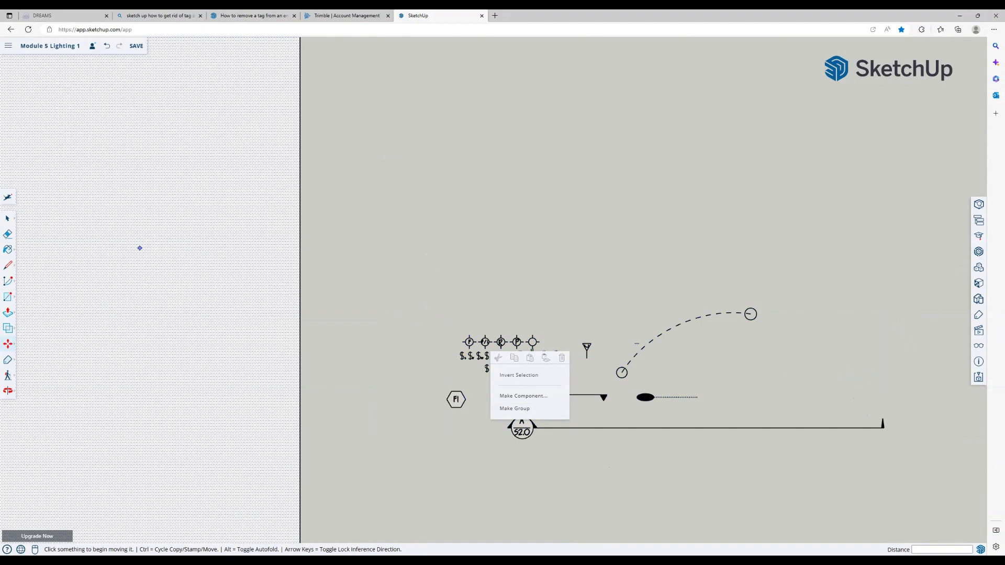
pyautogui.click(7, 218)
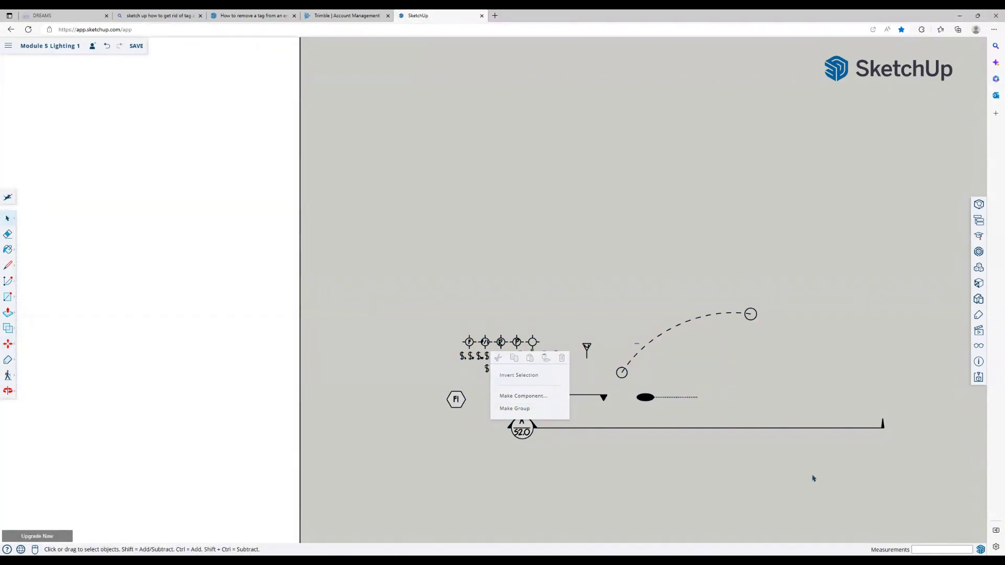
pyautogui.click(669, 434)
pyautogui.rightClick(669, 434)
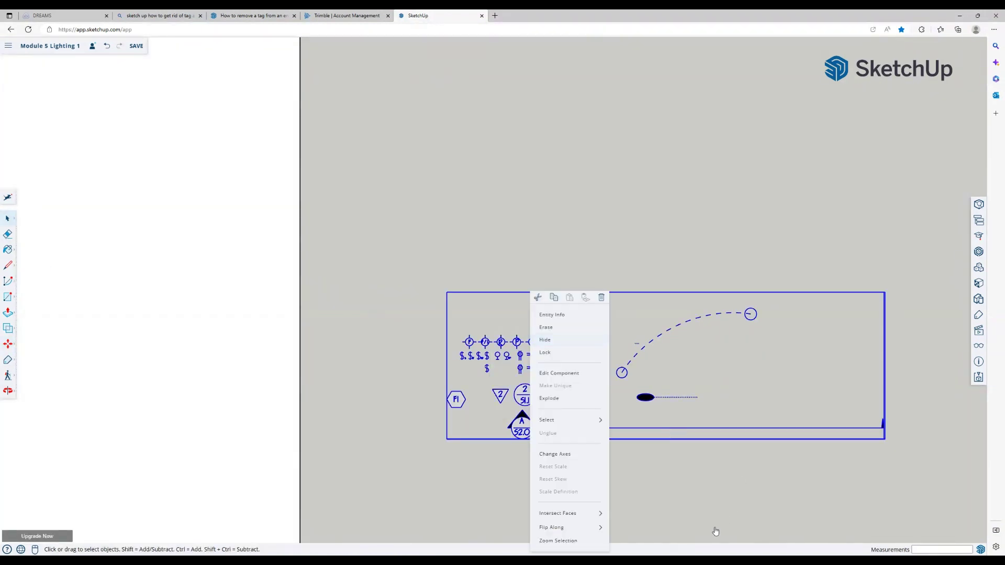
pyautogui.click(556, 398)
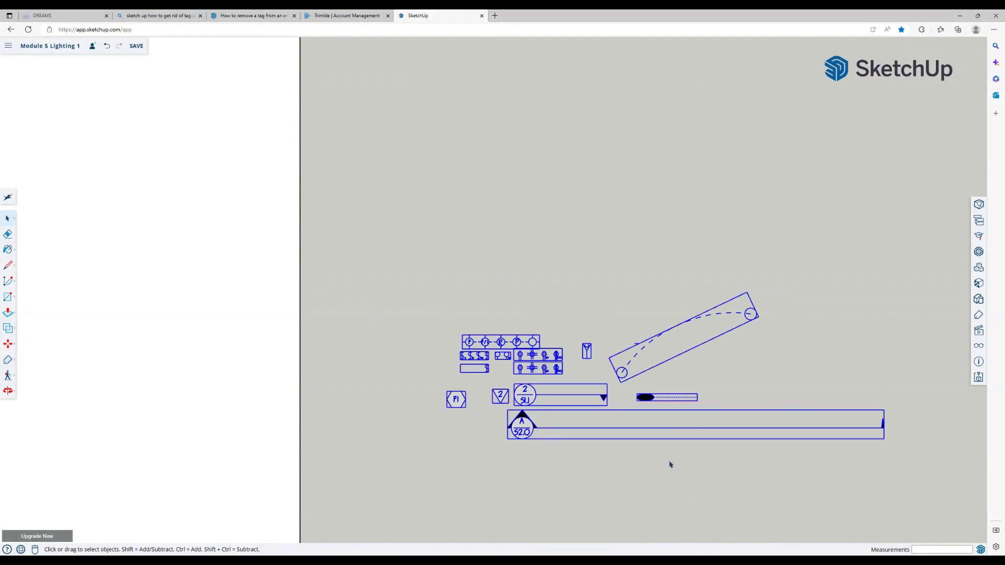
pyautogui.click(799, 503)
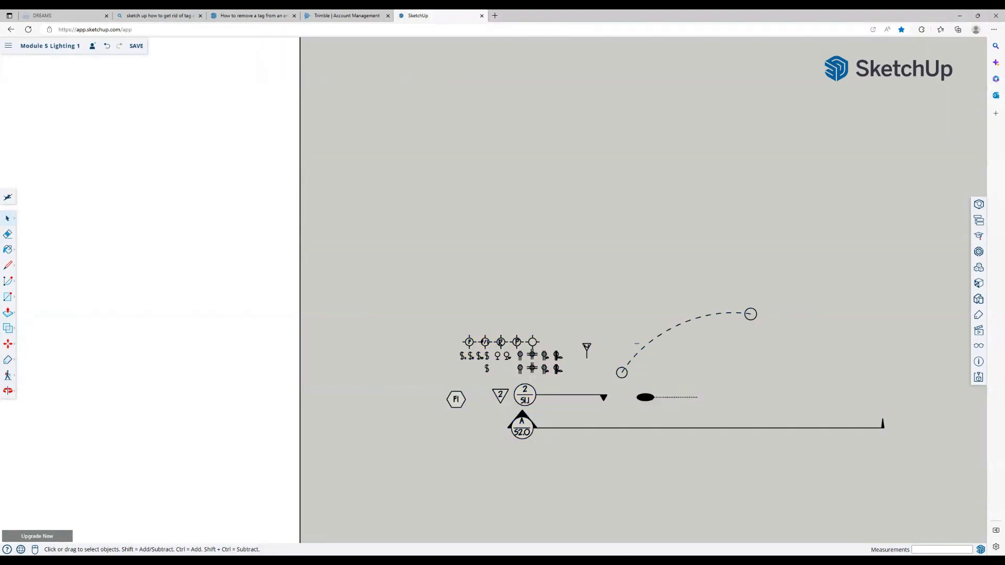
# Delete the section markers, callouts, switch, outlet and light symbols, keeping only the dashed arc and the short dashed line.
pyautogui.moveTo(914, 466); pyautogui.dragTo(522, 489)
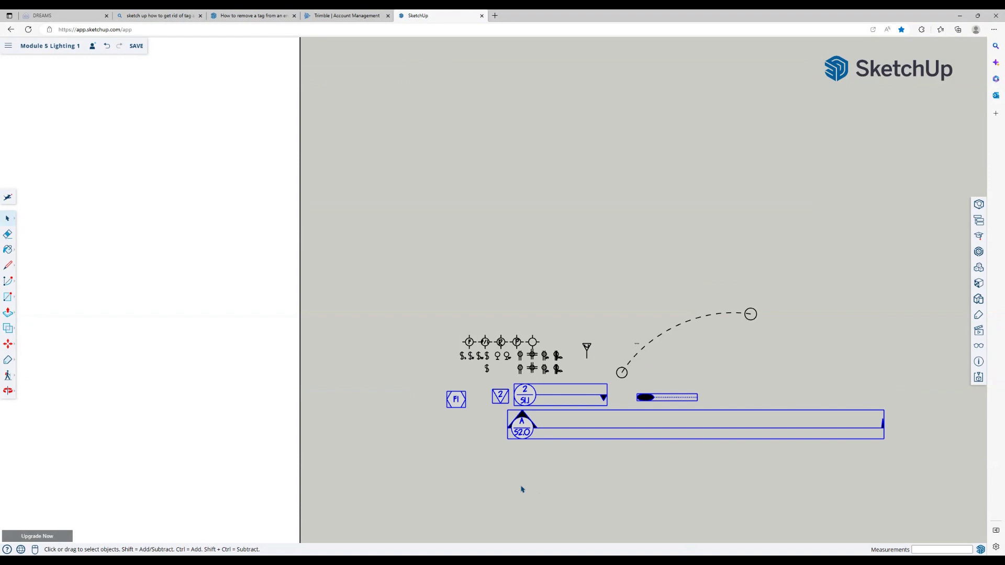
pyautogui.press('Delete')
pyautogui.moveTo(599, 404); pyautogui.dragTo(411, 291)
pyautogui.press('Delete')
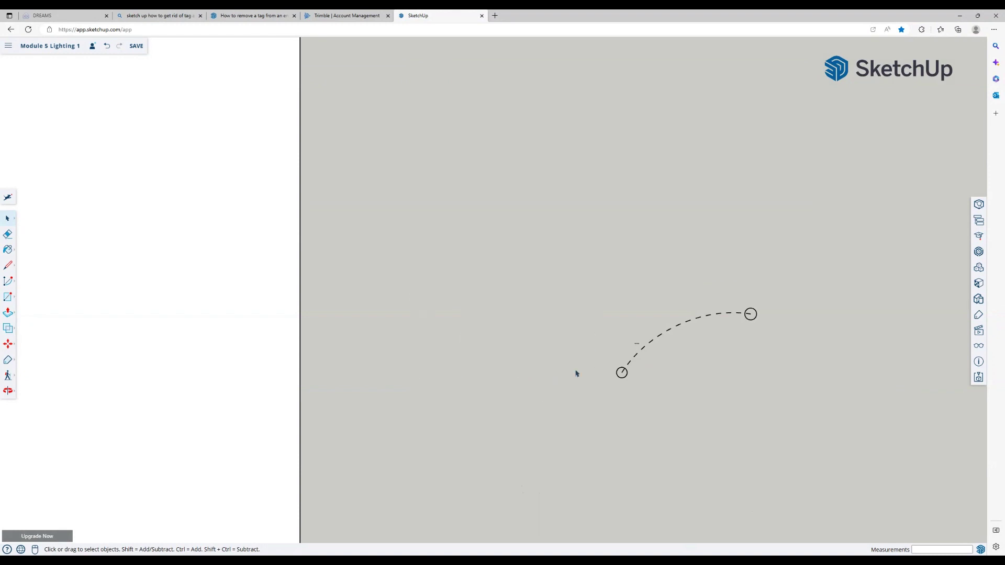
# Check the dashed arc and the short dashed line up close, and save the model.
pyautogui.scroll(8, 797, 431)
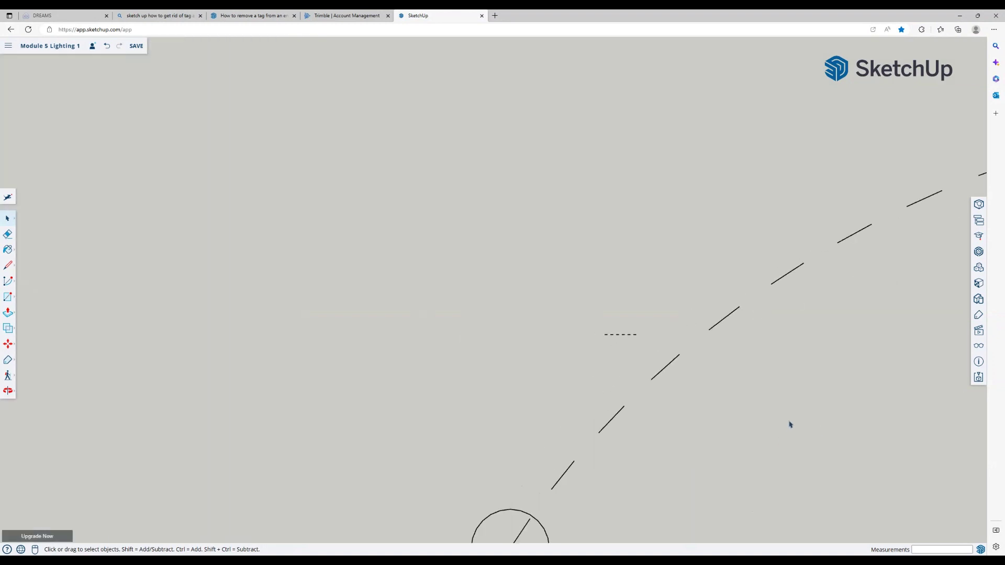
pyautogui.scroll(-6, 749, 451)
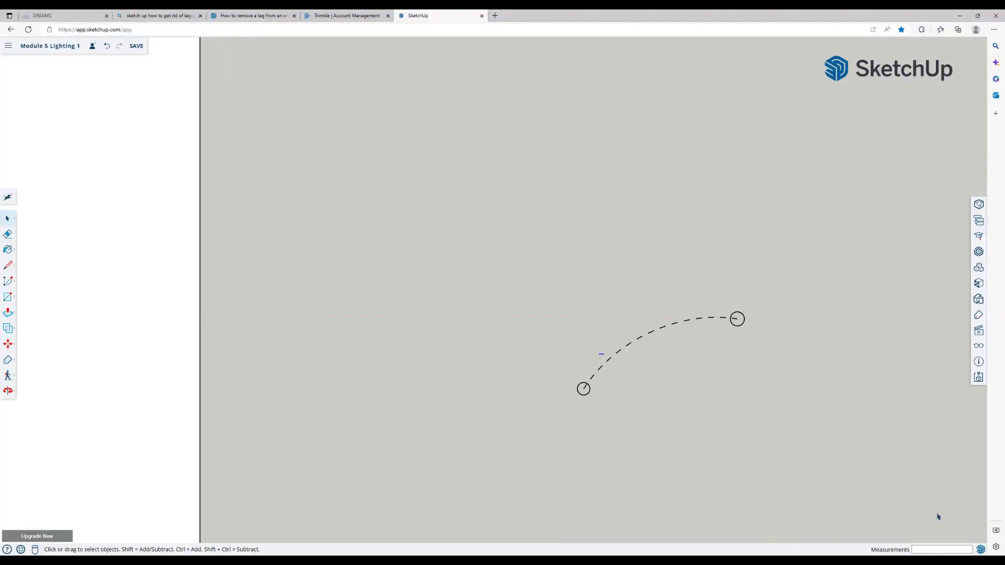
pyautogui.hotkey('ctrl', 'a')
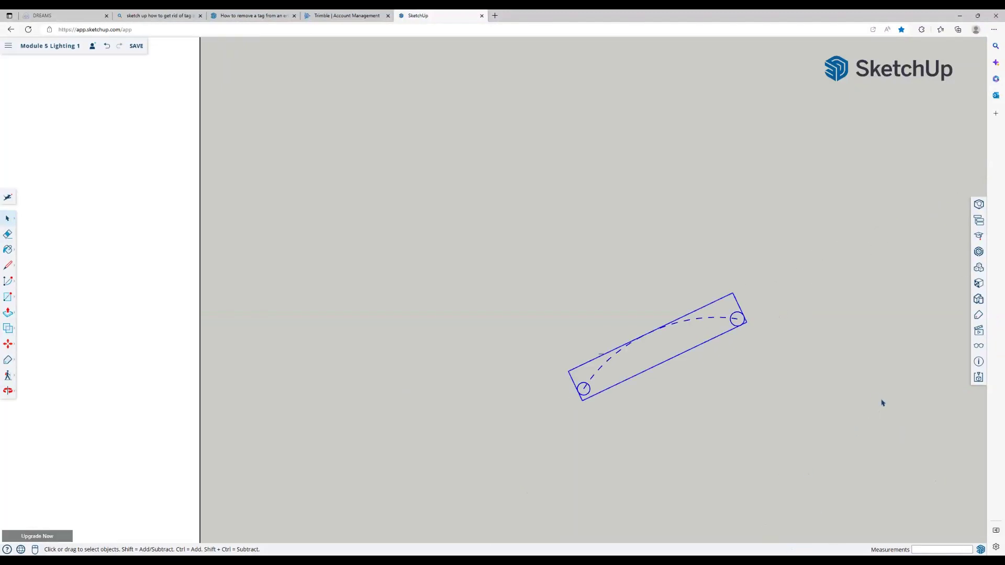
pyautogui.scroll(-5, 849, 329)
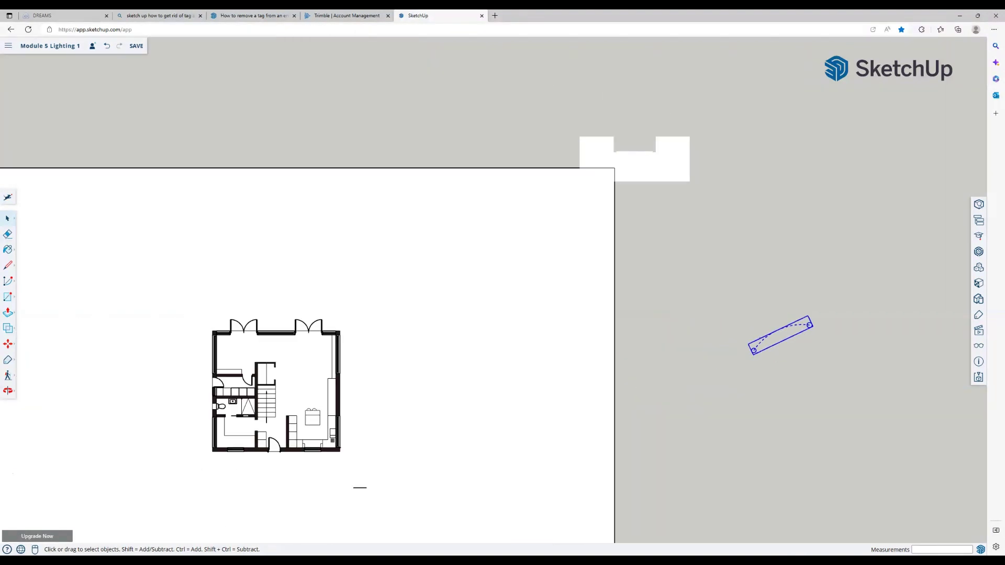
pyautogui.hotkey('ctrl', 's')
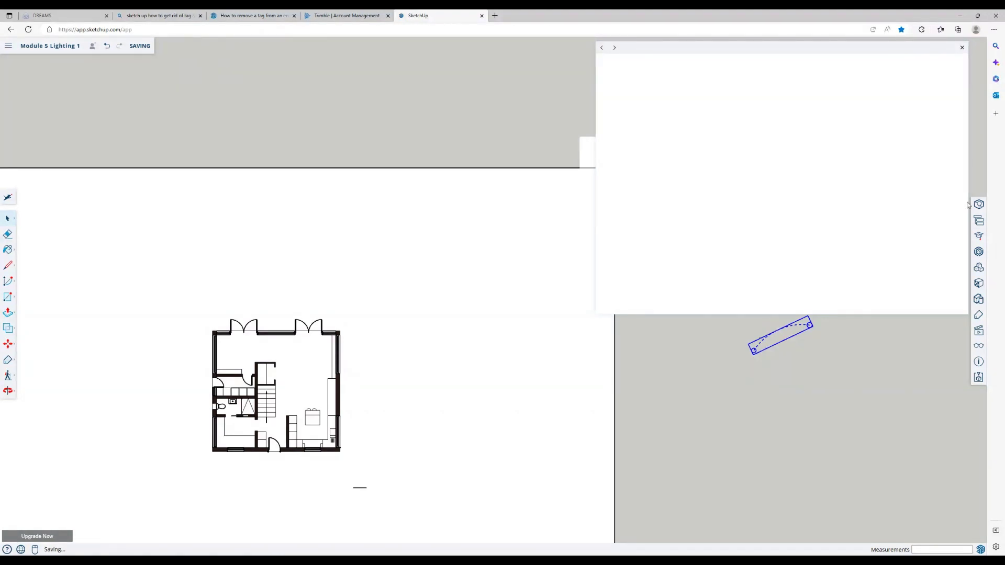
# Search 3D Warehouse for "electrical symbol" and show the model results.
pyautogui.click(784, 66)
pyautogui.write('electrical symbol')
pyautogui.press('Return')
pyautogui.click(780, 106)
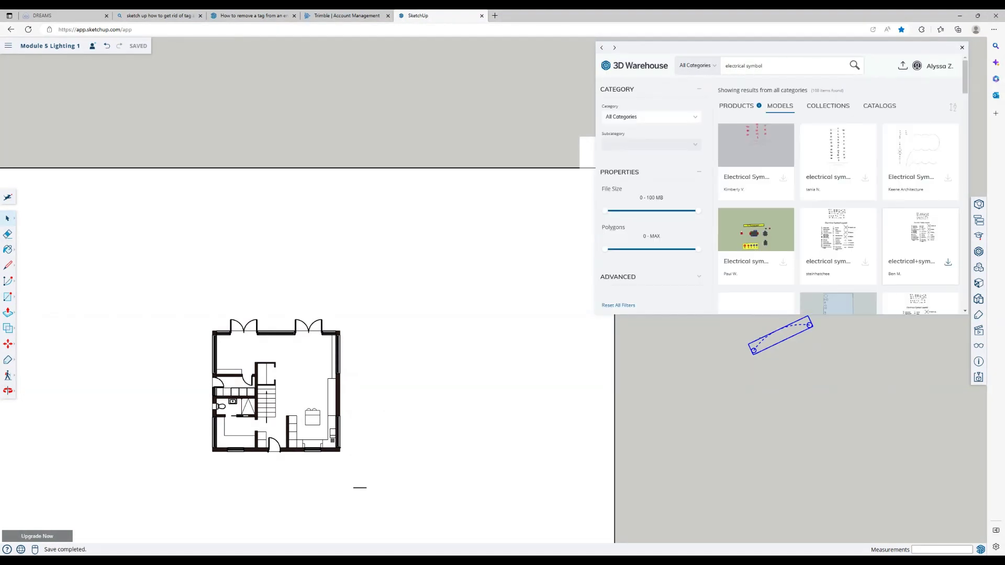
# Import the "electrical symbols" model with the Electrical Symbol Legend and place it below the dashed arc.
pyautogui.click(837, 233)
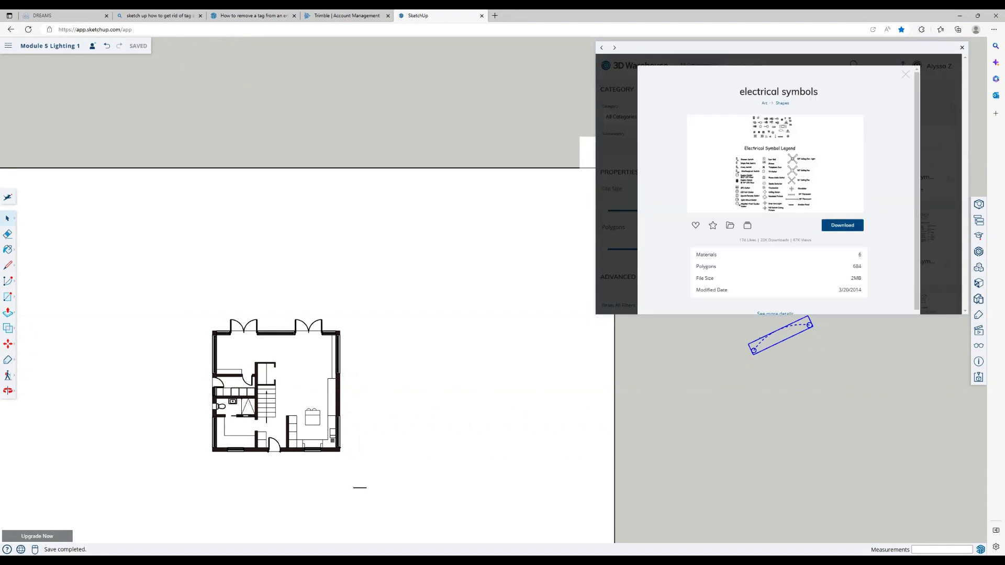
pyautogui.click(842, 225)
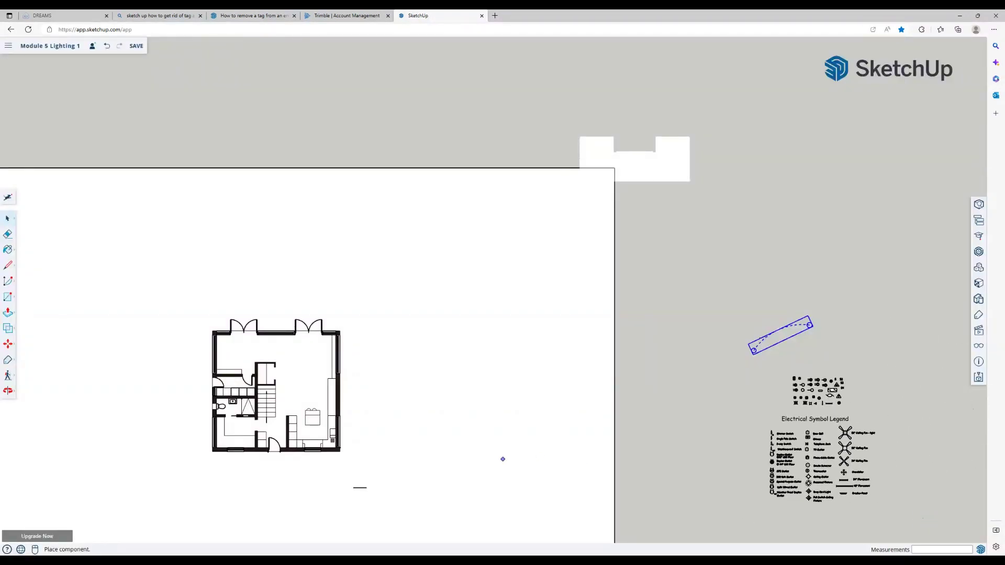
pyautogui.click(437, 465)
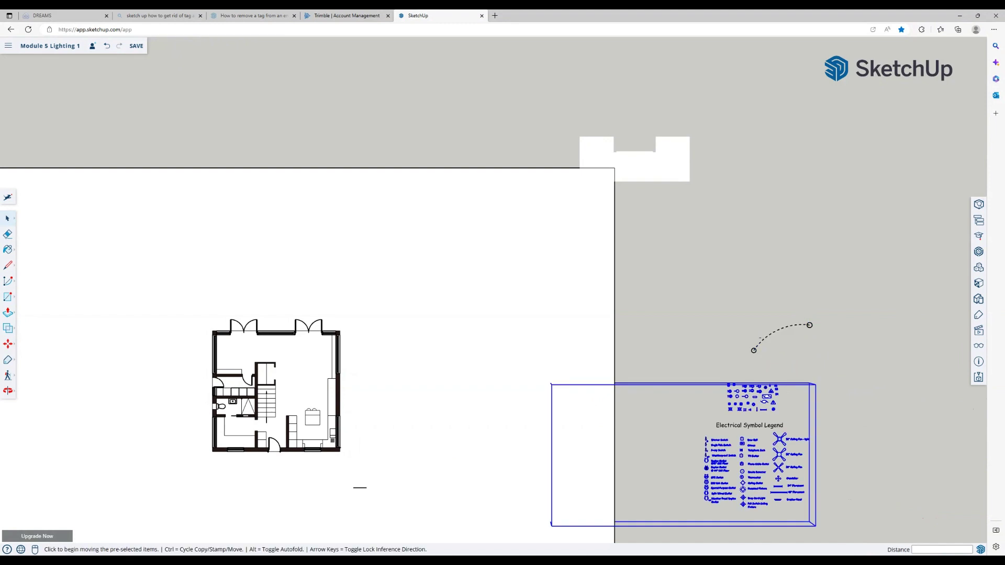
# Examine the switch, outlet, light fixture and ceiling fan symbols in the imported Electrical Symbol Legend.
pyautogui.scroll(5, 785, 450)
pyautogui.scroll(5, 781, 452)
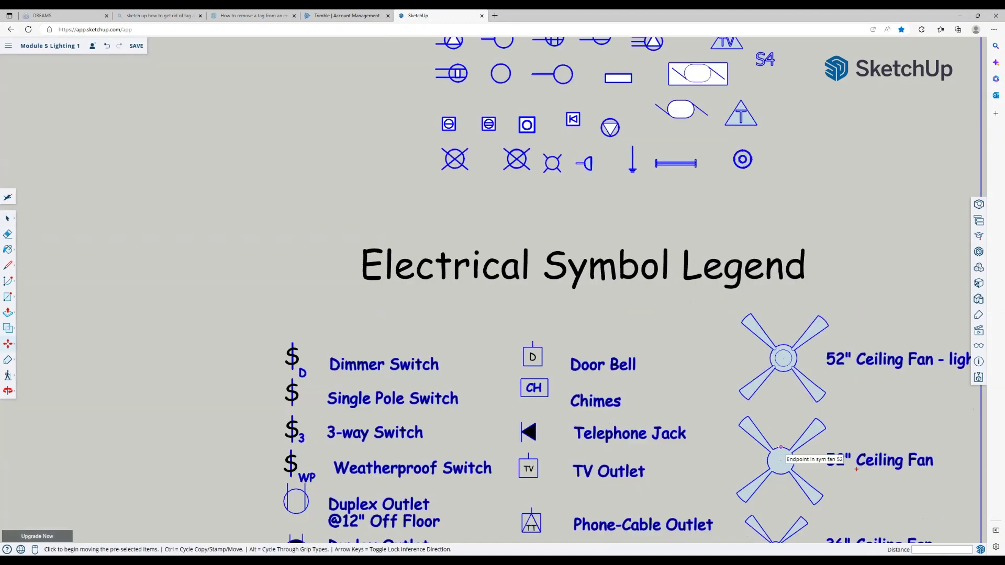
pyautogui.scroll(4, 452, 455)
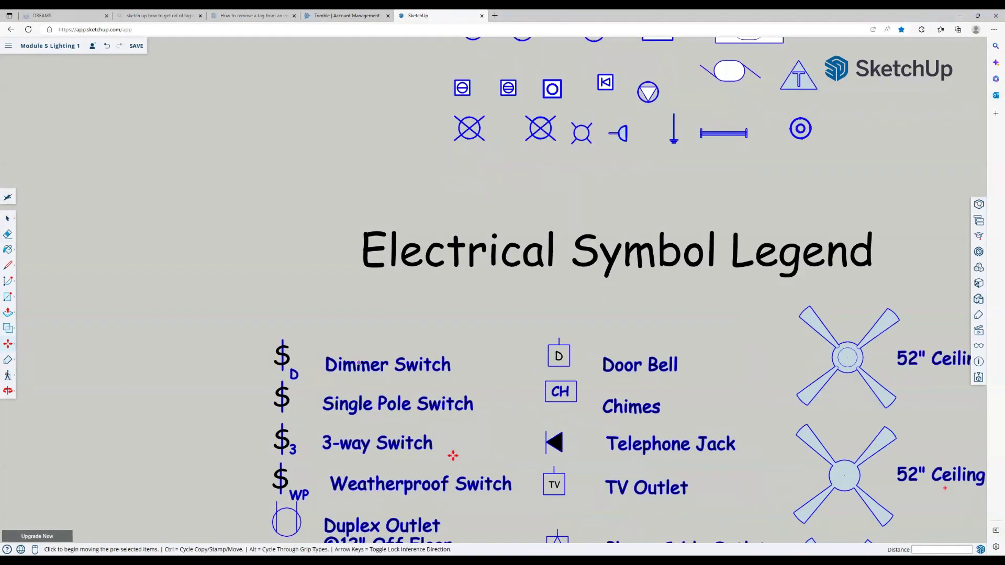
pyautogui.scroll(-7, 452, 455)
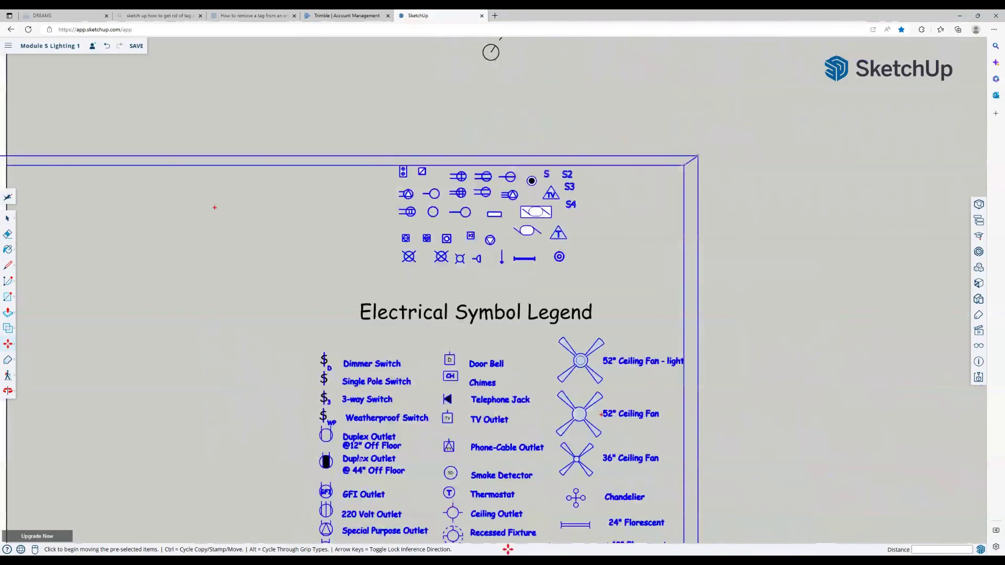
pyautogui.scroll(-3, 405, 435)
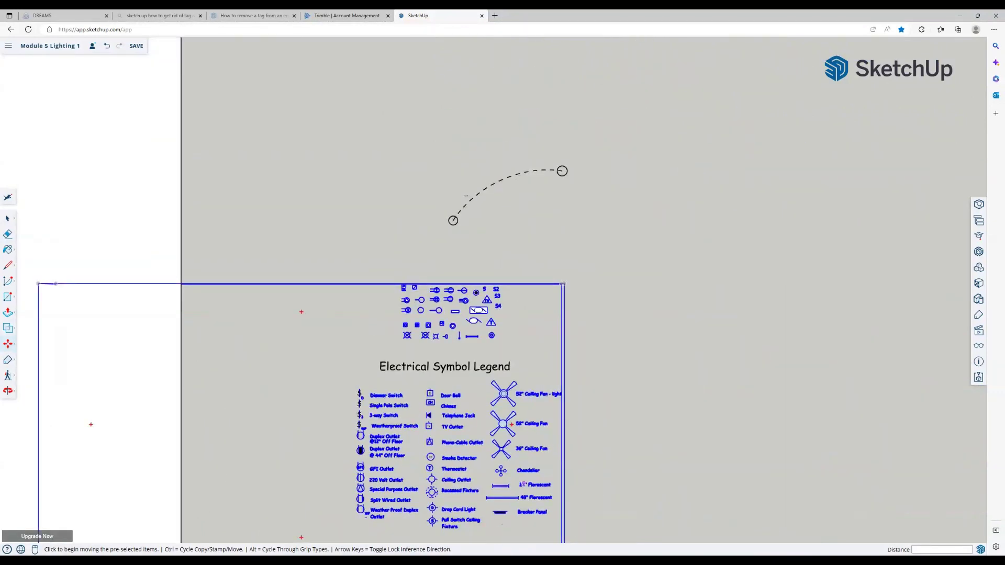
pyautogui.scroll(3, 525, 474)
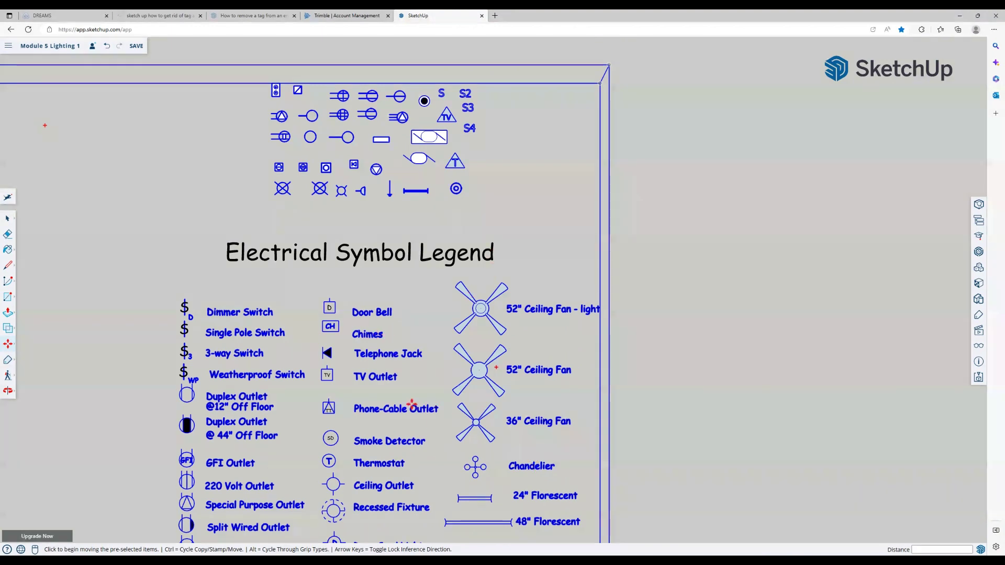
pyautogui.scroll(-1, 428, 520)
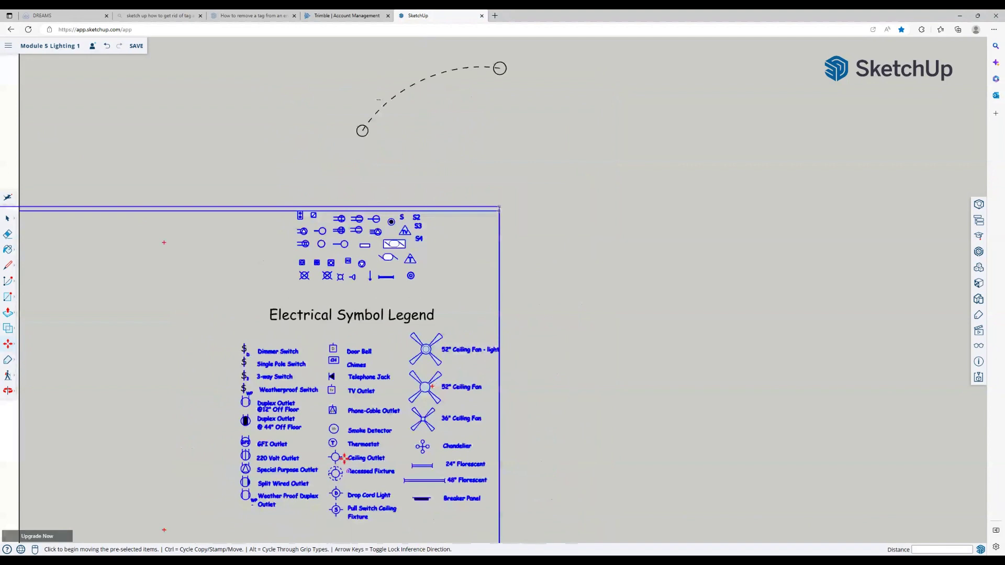
pyautogui.scroll(5, 268, 499)
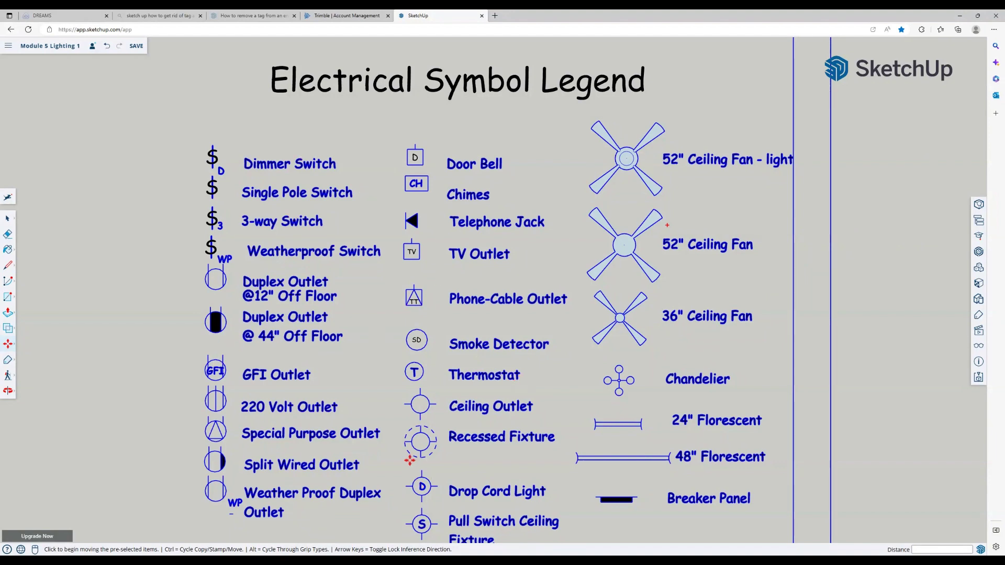
pyautogui.scroll(-3, 411, 460)
pyautogui.scroll(-3, 443, 434)
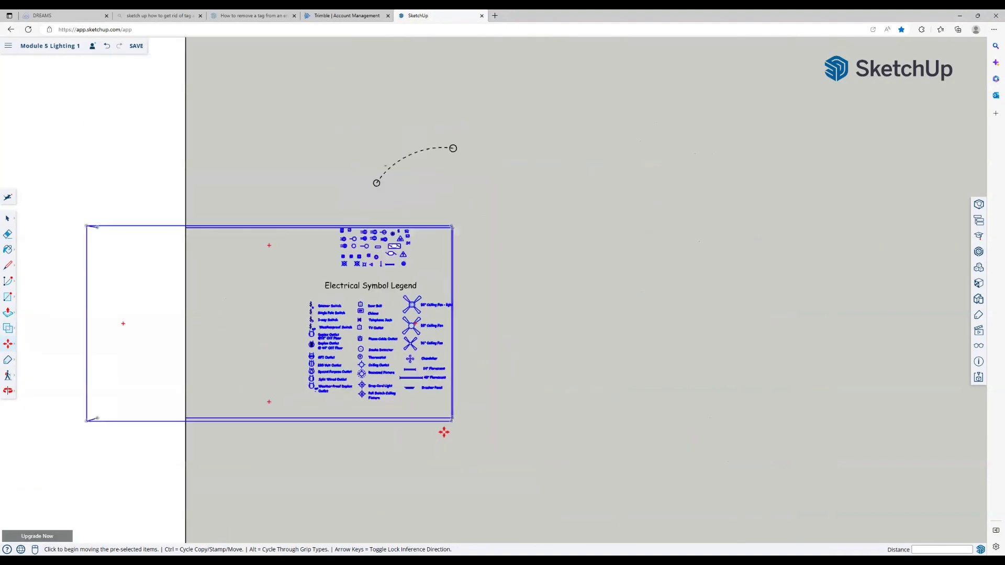
# Move the electrical symbol legend about 11,600 mm horizontally away from the plan, clear of the background sheet, and deselect it.
pyautogui.click(284, 285)
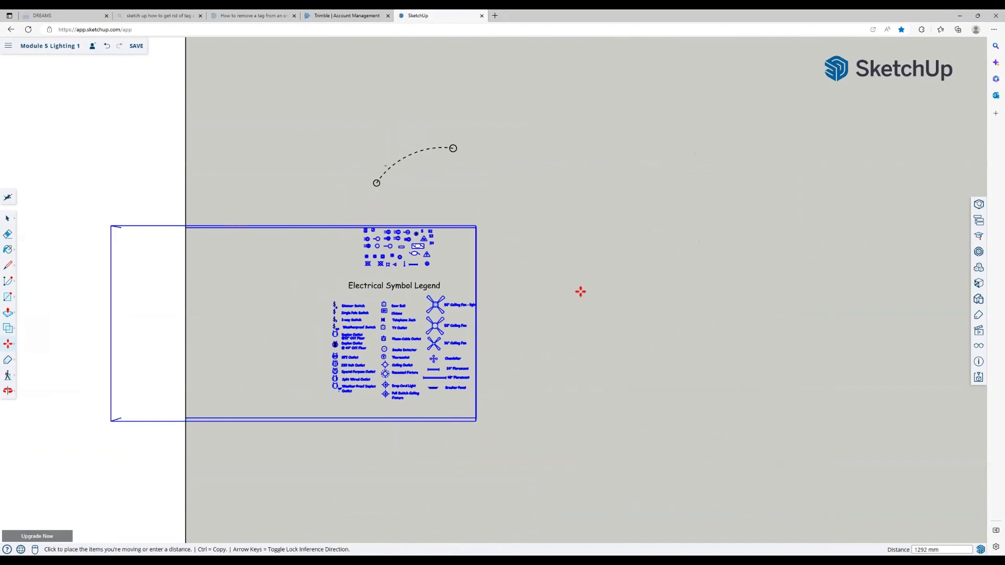
pyautogui.click(556, 248)
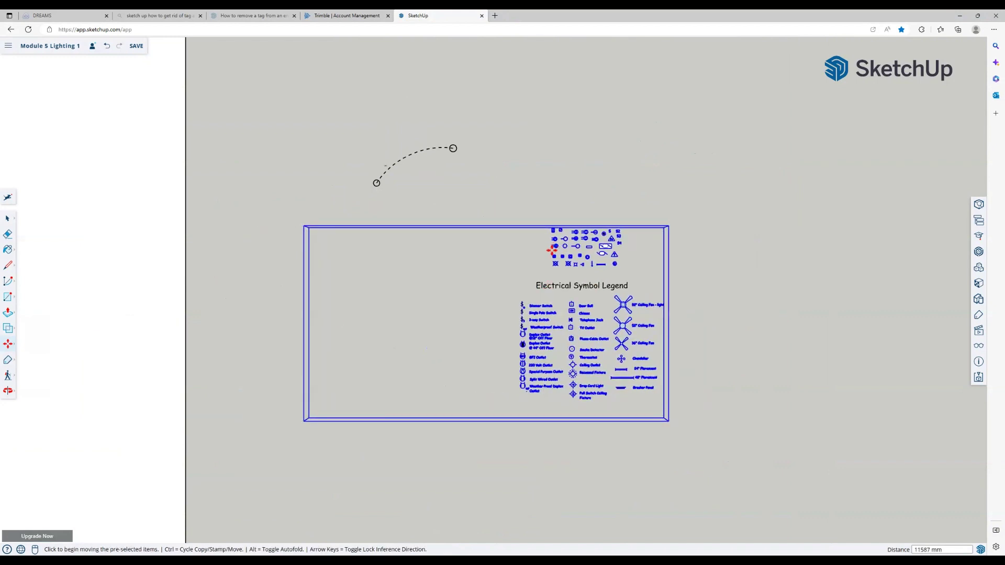
pyautogui.press('Escape')
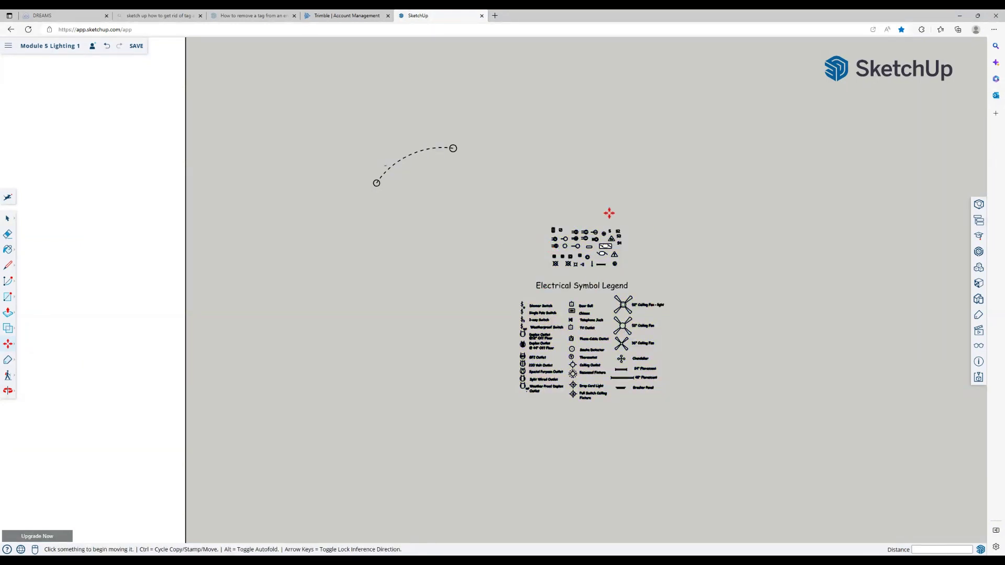
# Search 3D Warehouse for "electrical symbol" again, browse the models and open the details of "2d electrical symbols".
pyautogui.scroll(-3, 729, 322)
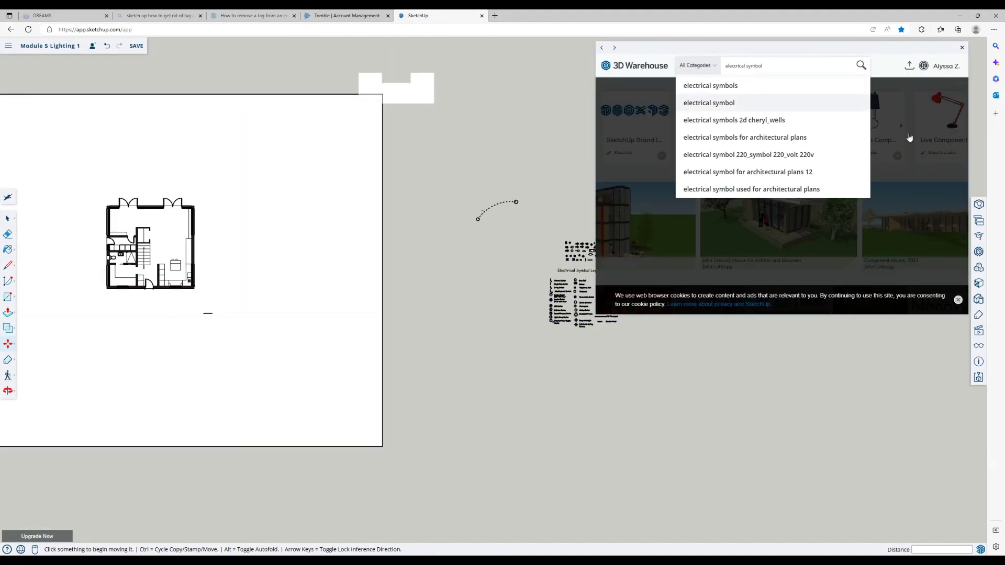
pyautogui.click(943, 205)
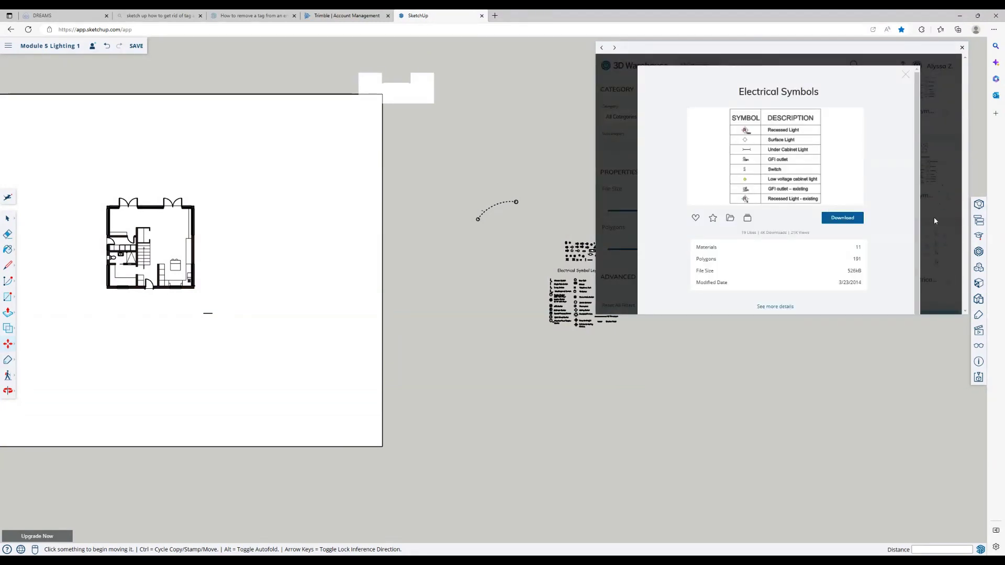
pyautogui.click(936, 221)
pyautogui.scroll(-3, 936, 220)
pyautogui.click(936, 221)
pyautogui.click(936, 221)
pyautogui.scroll(-3, 936, 221)
pyautogui.click(936, 221)
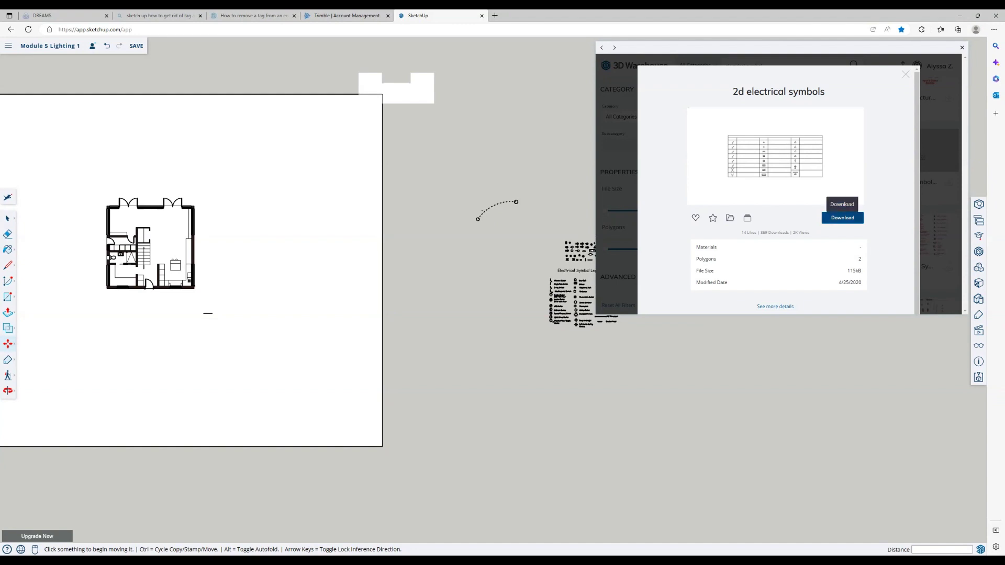
# Import the "2d electrical symbols" table and position it between the background sheet and the symbol legend.
pyautogui.click(842, 218)
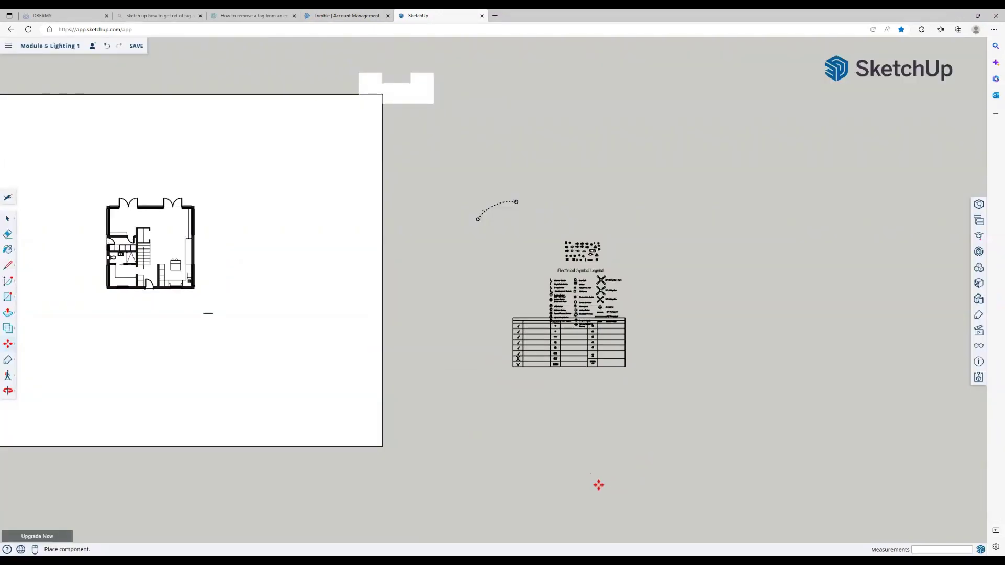
pyautogui.click(529, 408)
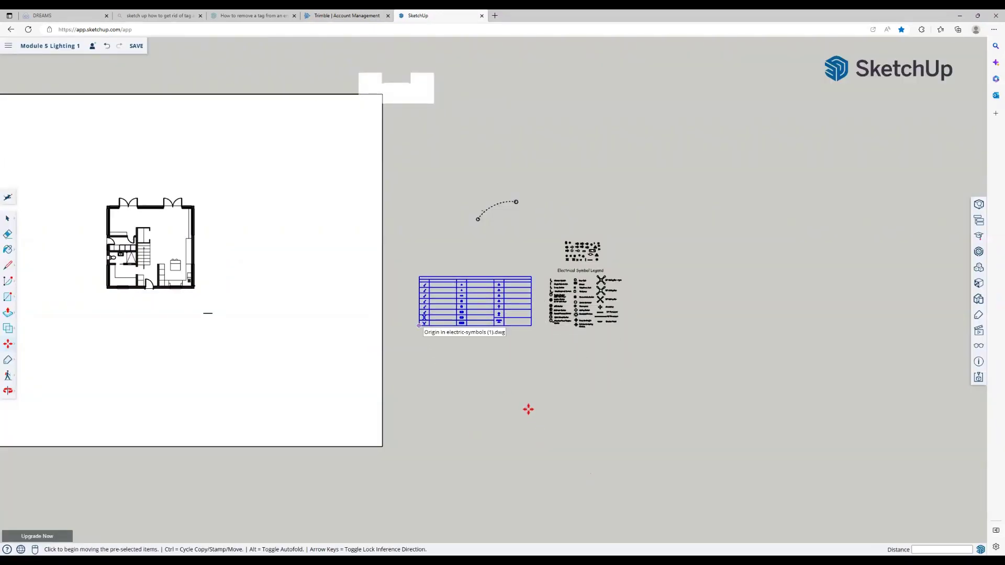
pyautogui.click(858, 482)
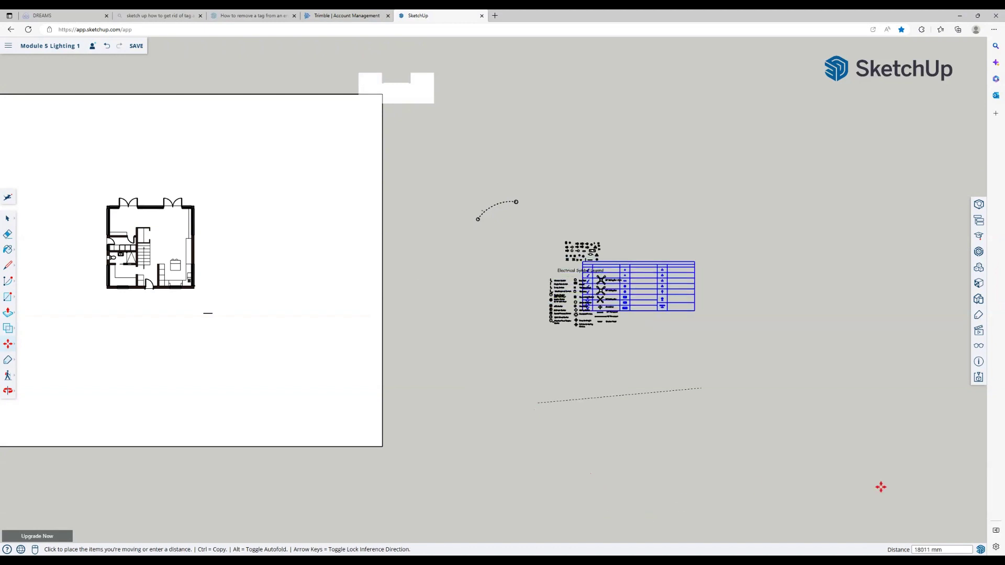
pyautogui.click(652, 497)
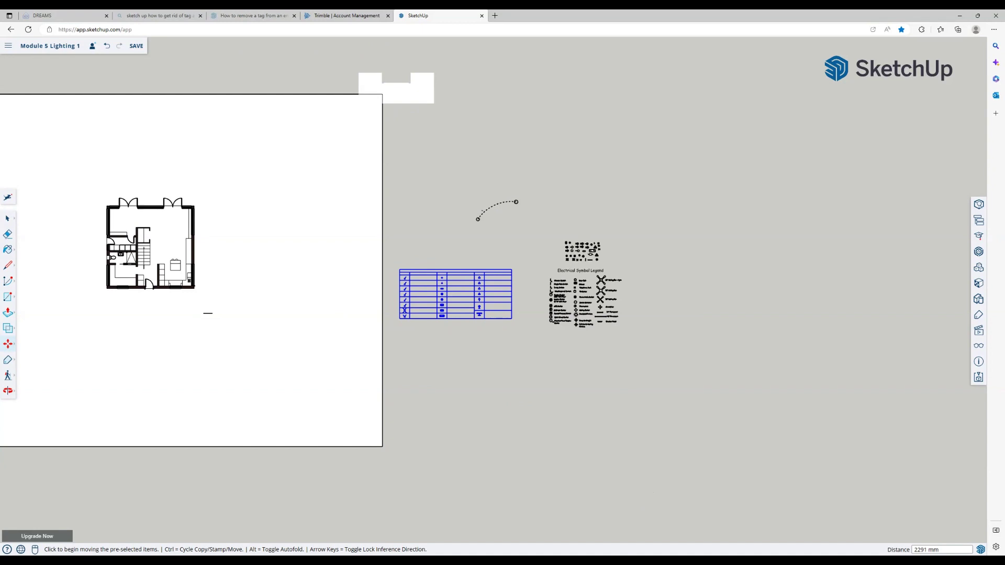
pyautogui.press('Escape')
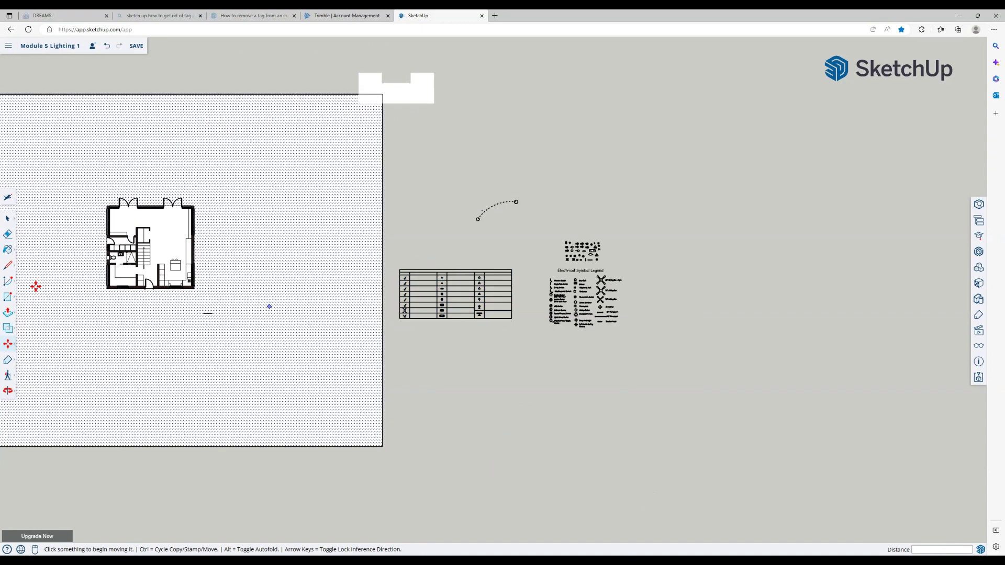
# Assign the Electrical tag to all edges inside the dashed arc component, and leave the component.
pyautogui.click(8, 218)
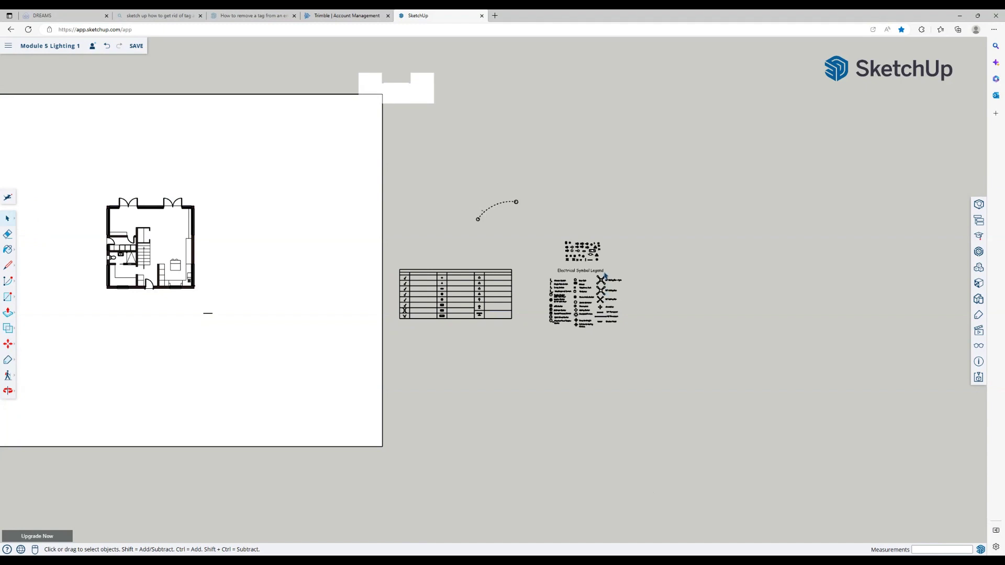
pyautogui.hotkey('ctrl', 'z')
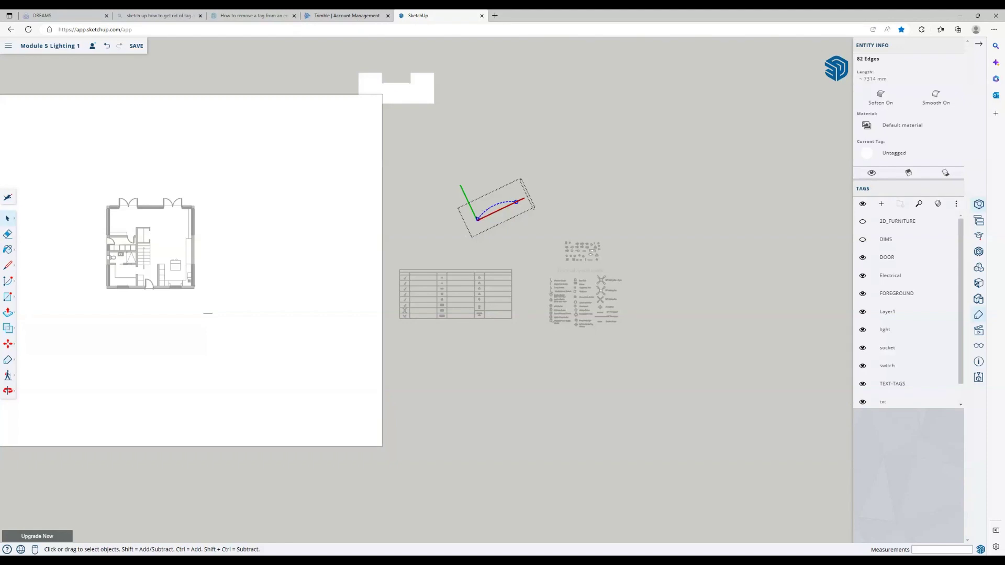
pyautogui.click(890, 275)
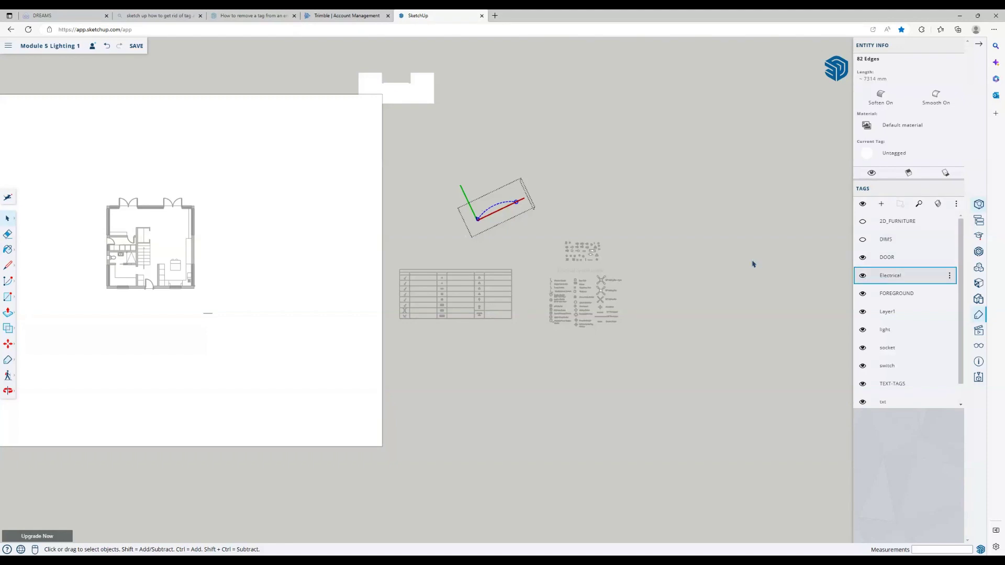
pyautogui.click(894, 153)
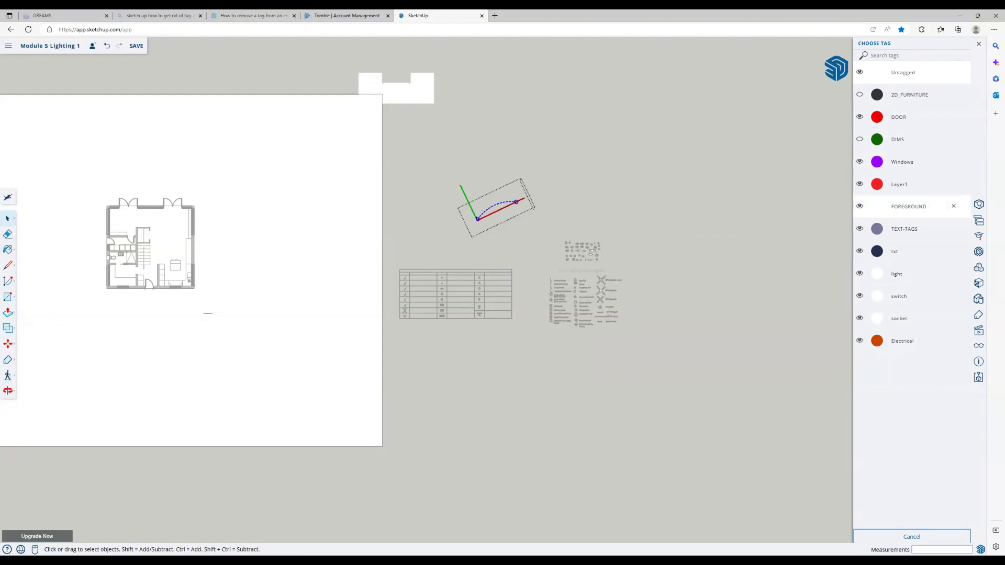
pyautogui.click(902, 341)
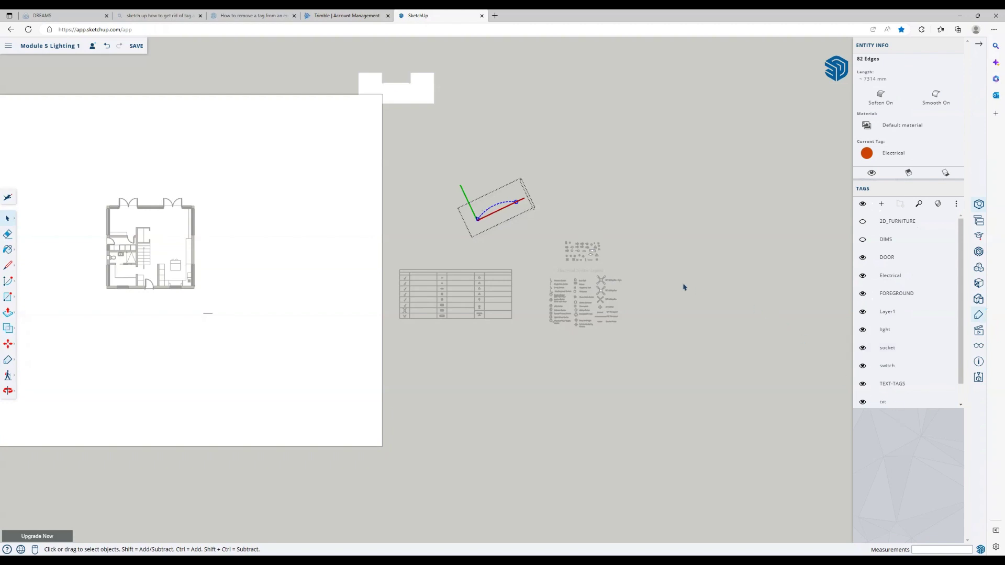
pyautogui.click(727, 323)
# Open the symbol legend component and assign the Electrical tag to all the small symbols above the "Electrical Symbol Legend" title.
pyautogui.doubleClick(567, 256)
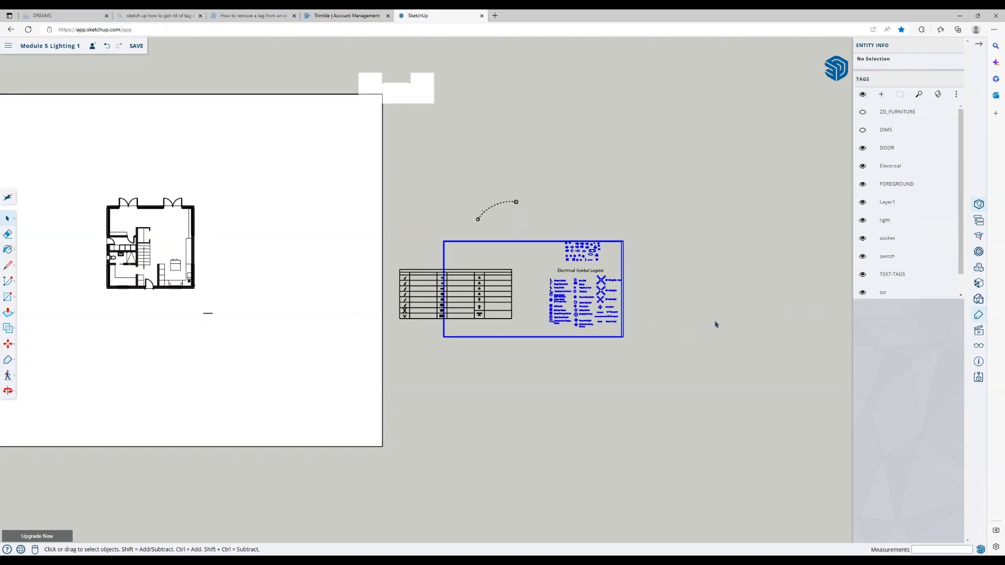
pyautogui.click(567, 256)
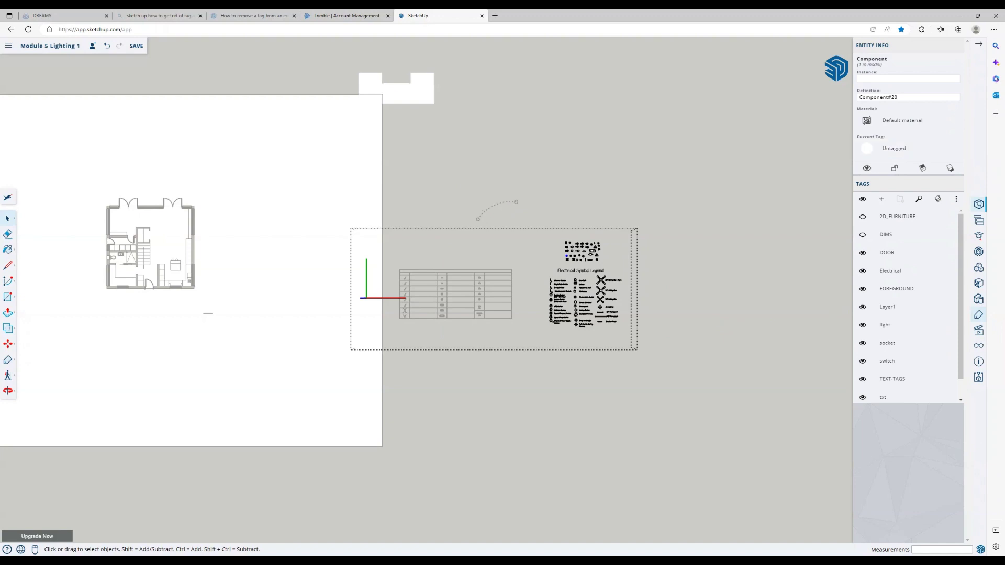
pyautogui.click(894, 148)
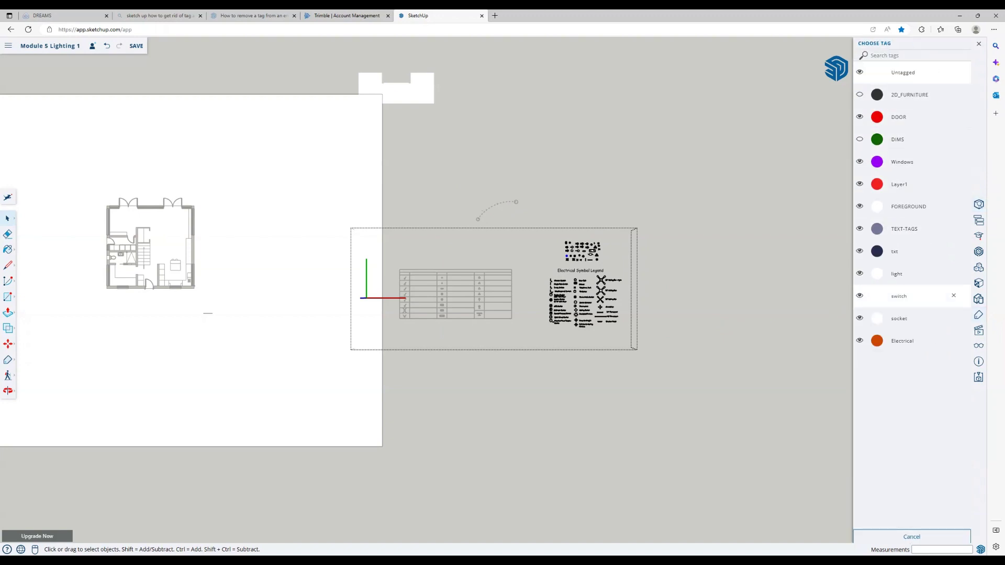
pyautogui.click(909, 340)
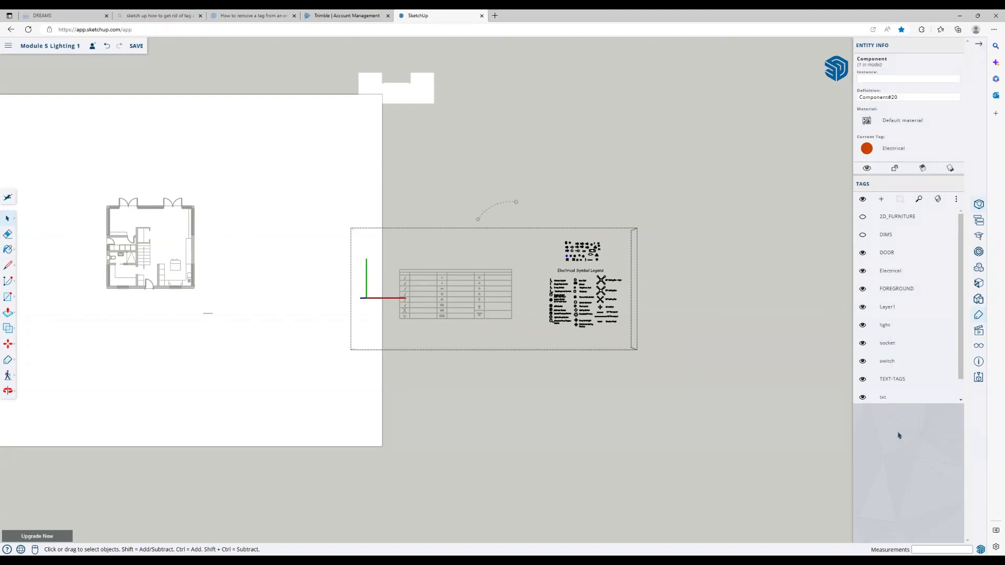
pyautogui.click(711, 311)
pyautogui.scroll(5, 714, 302)
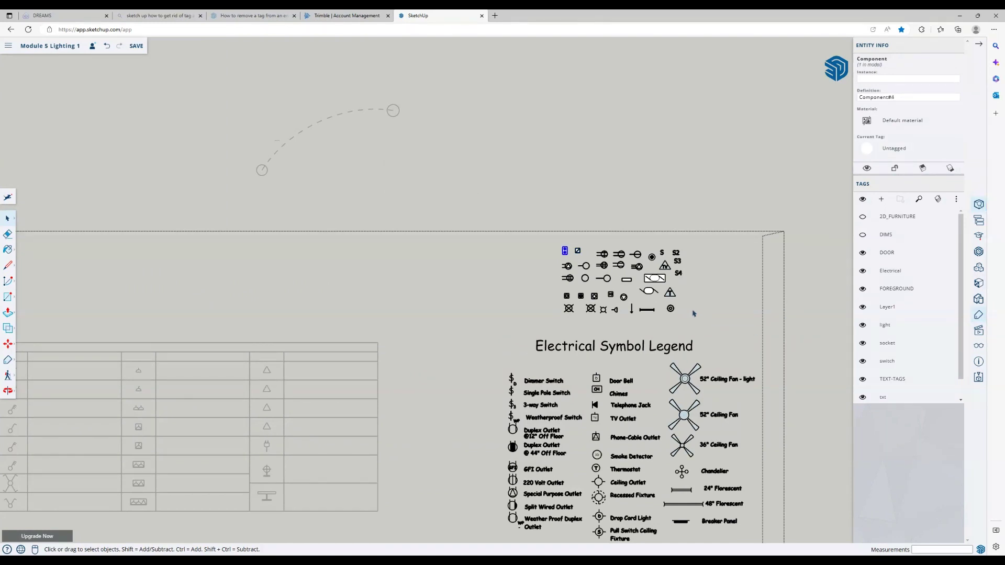
pyautogui.click(695, 310)
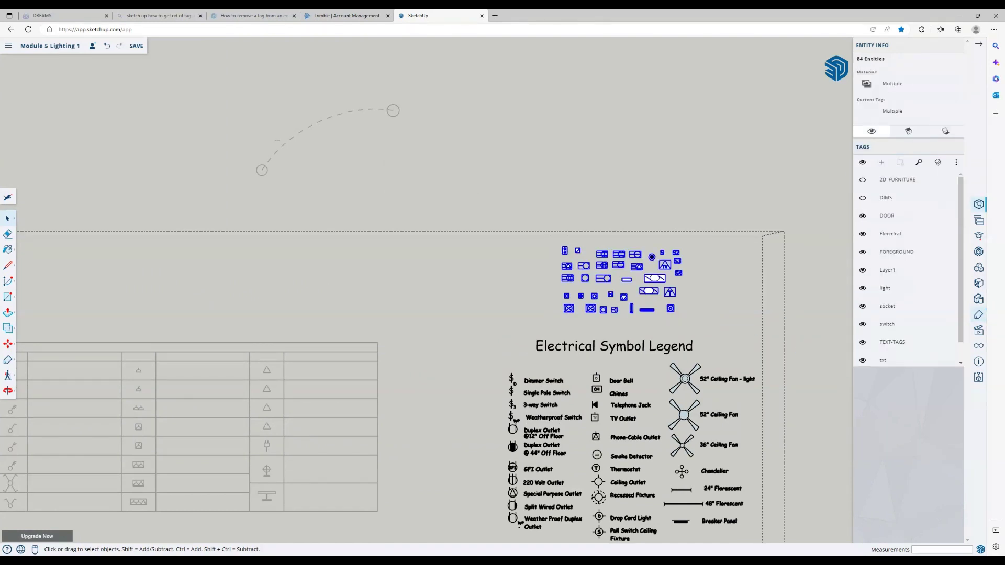
pyautogui.click(890, 149)
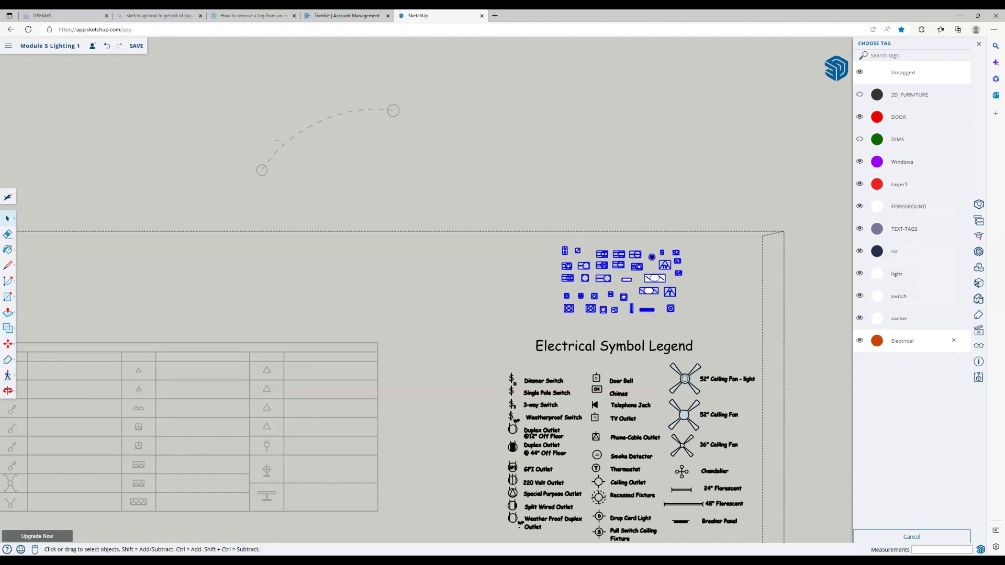
pyautogui.click(902, 341)
# Assign the Electrical tag to the "Electrical Symbol Legend" title and all the symbols and labels beneath it, and clear the selection.
pyautogui.scroll(-3, 813, 437)
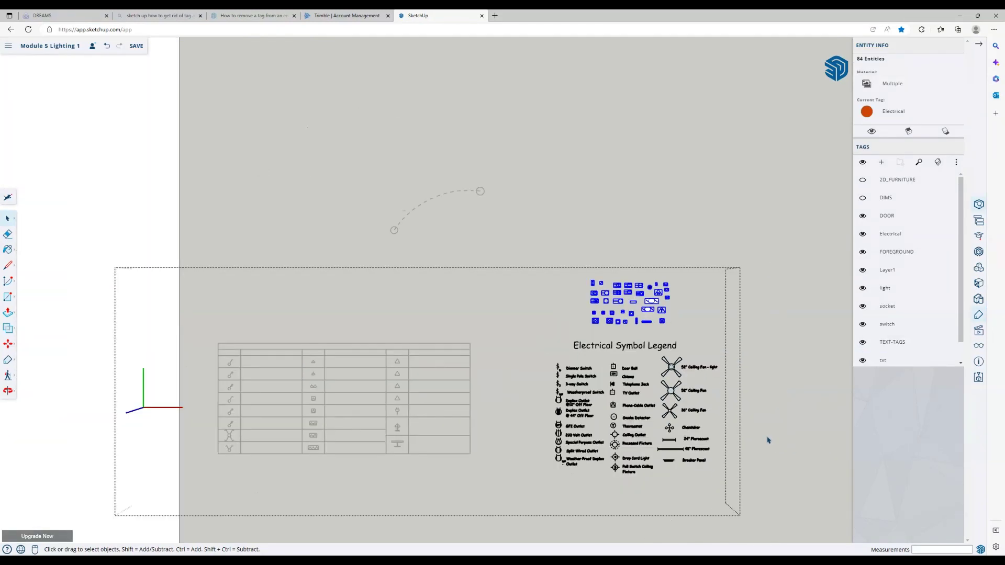
pyautogui.moveTo(712, 477); pyautogui.dragTo(715, 478)
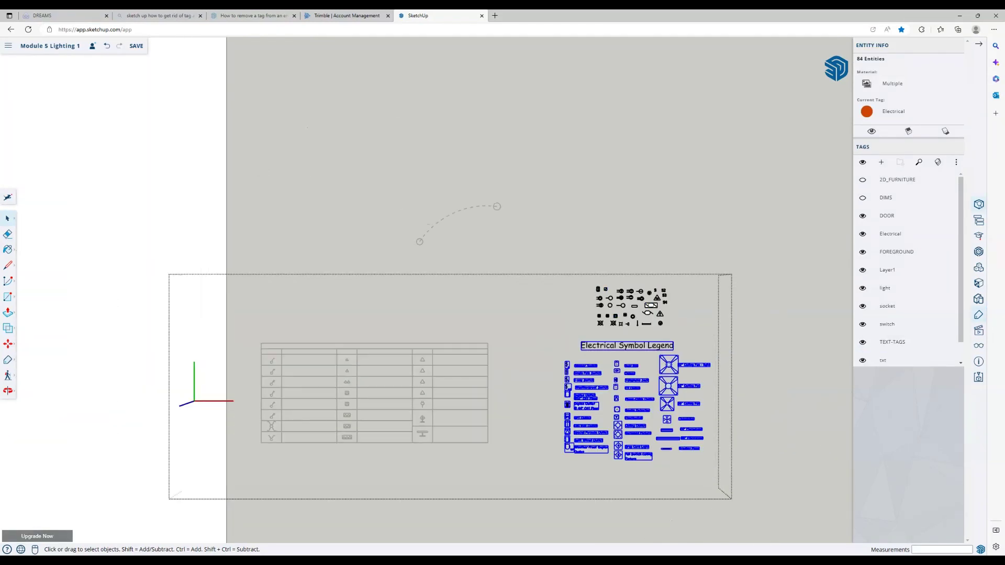
pyautogui.click(895, 149)
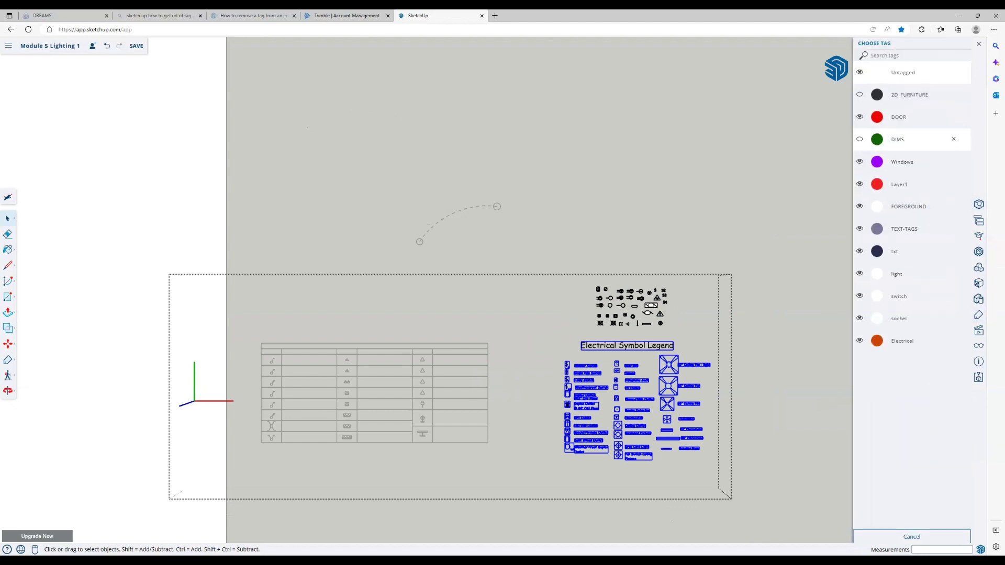
pyautogui.click(902, 341)
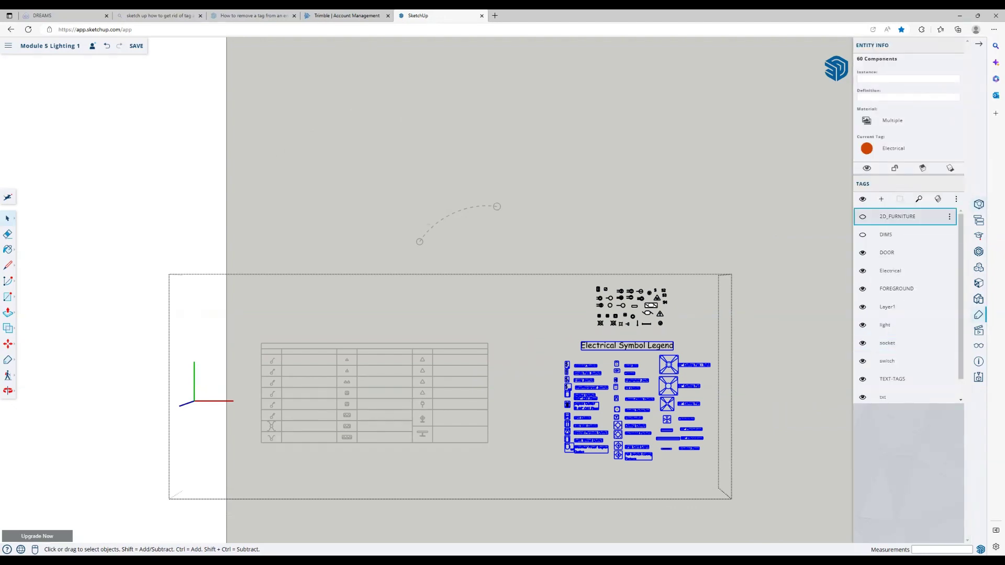
pyautogui.click(804, 405)
pyautogui.click(762, 375)
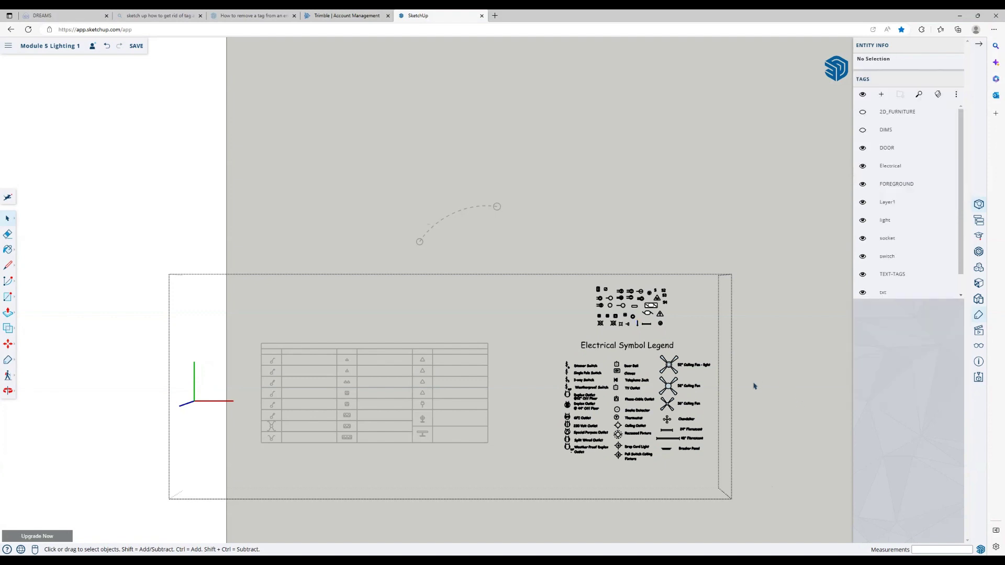
pyautogui.click(779, 372)
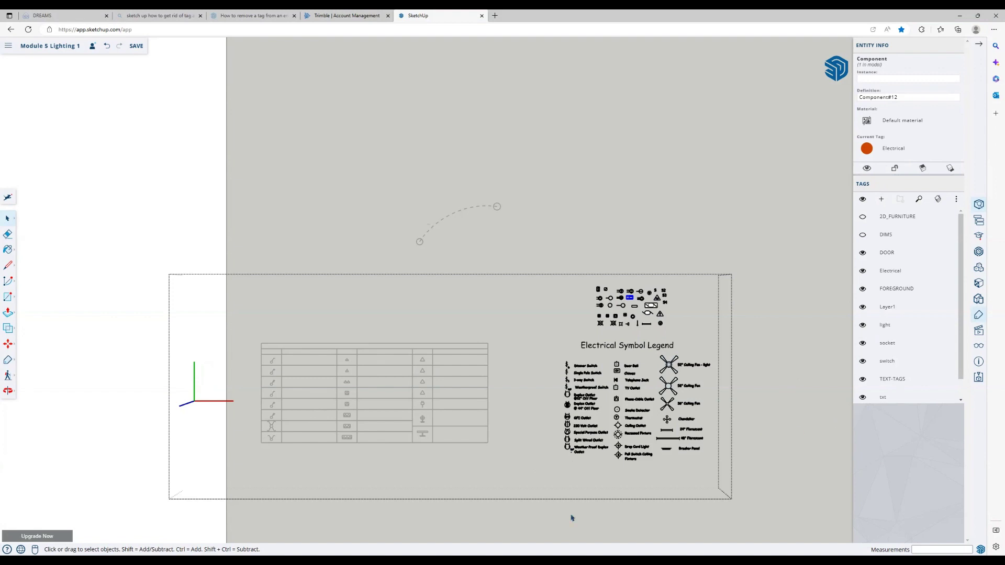
pyautogui.click(381, 464)
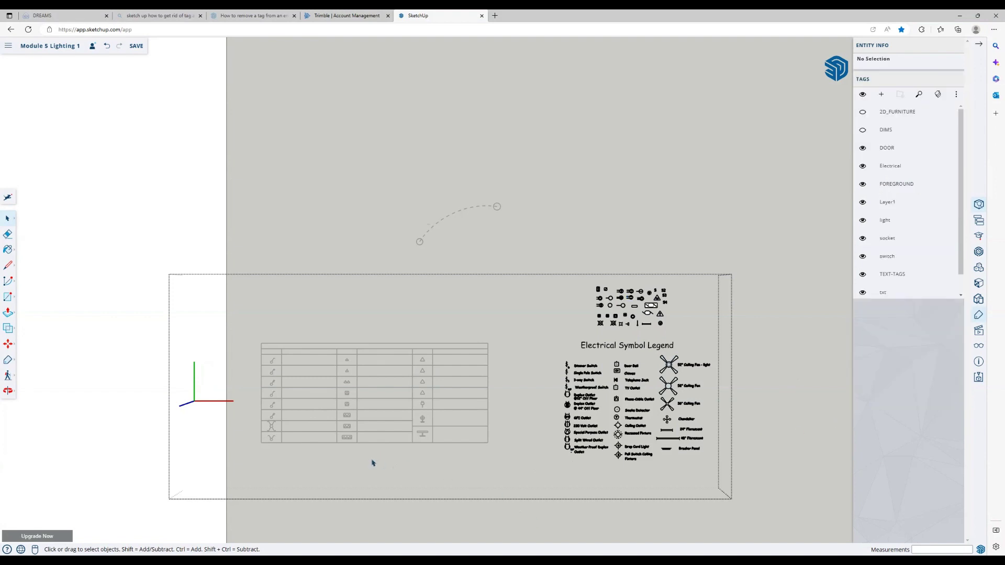
# Open the electrical symbol table component, assign the Electrical tag to all its contents, and leave the component.
pyautogui.doubleClick(375, 463)
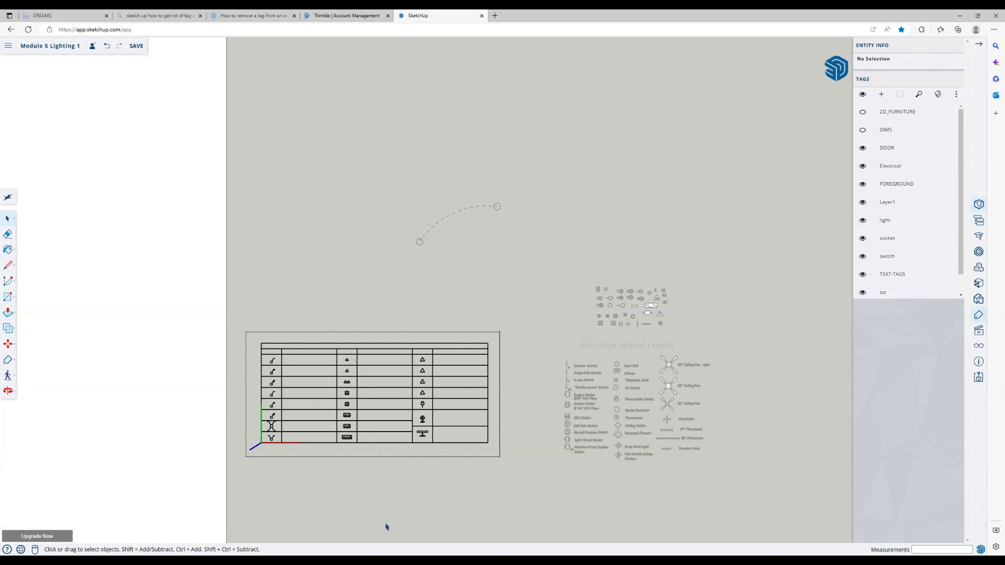
pyautogui.moveTo(258, 341); pyautogui.dragTo(494, 448)
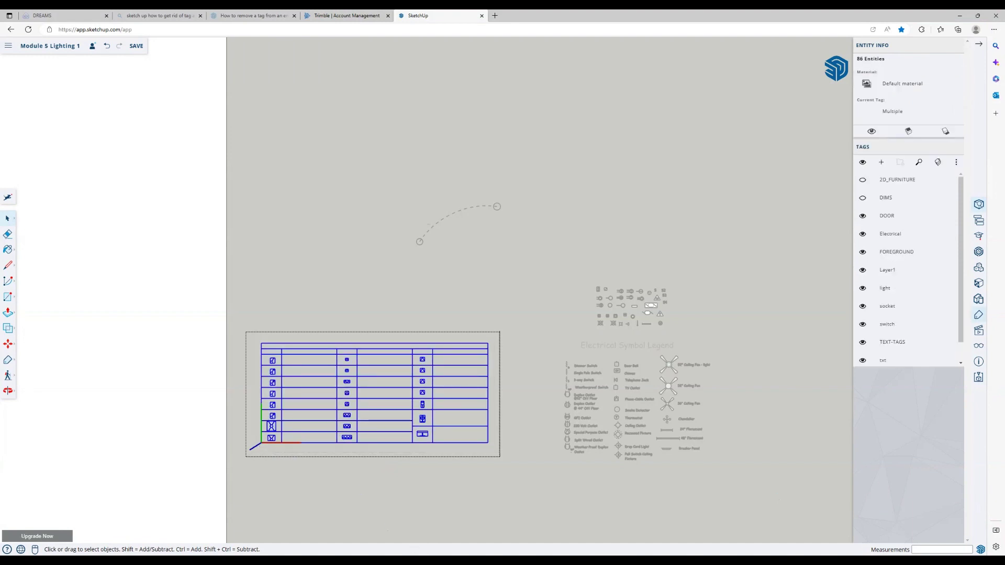
pyautogui.click(893, 111)
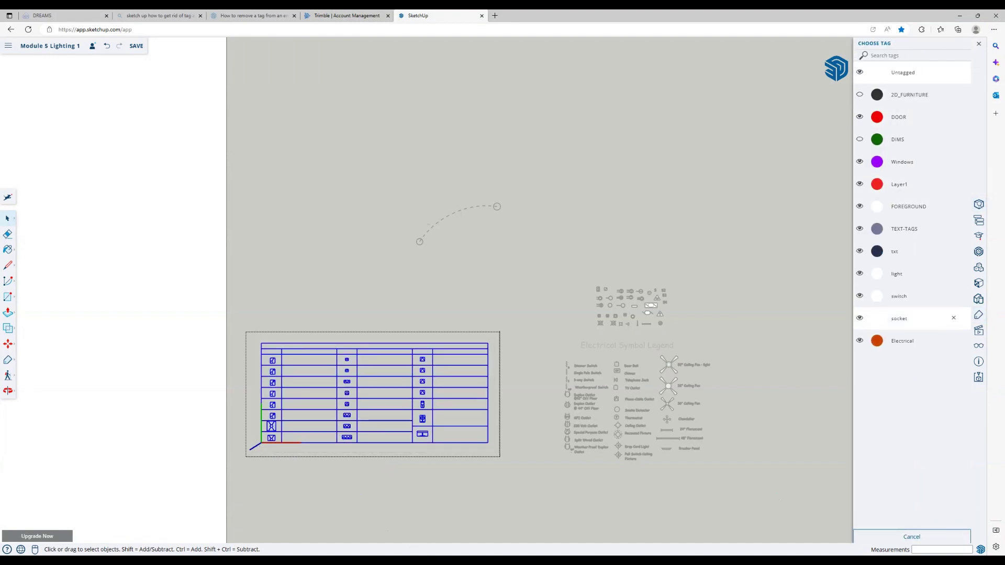
pyautogui.click(896, 339)
pyautogui.click(955, 486)
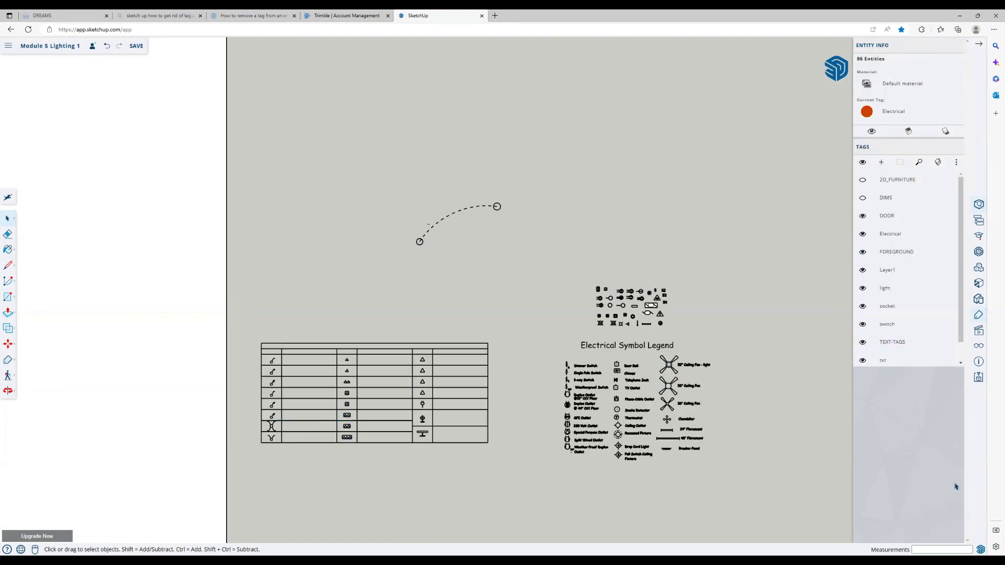
# Delete the stray white face overlapping the upper corner of the background sheet.
pyautogui.scroll(-1, 607, 382)
pyautogui.scroll(-6, 606, 382)
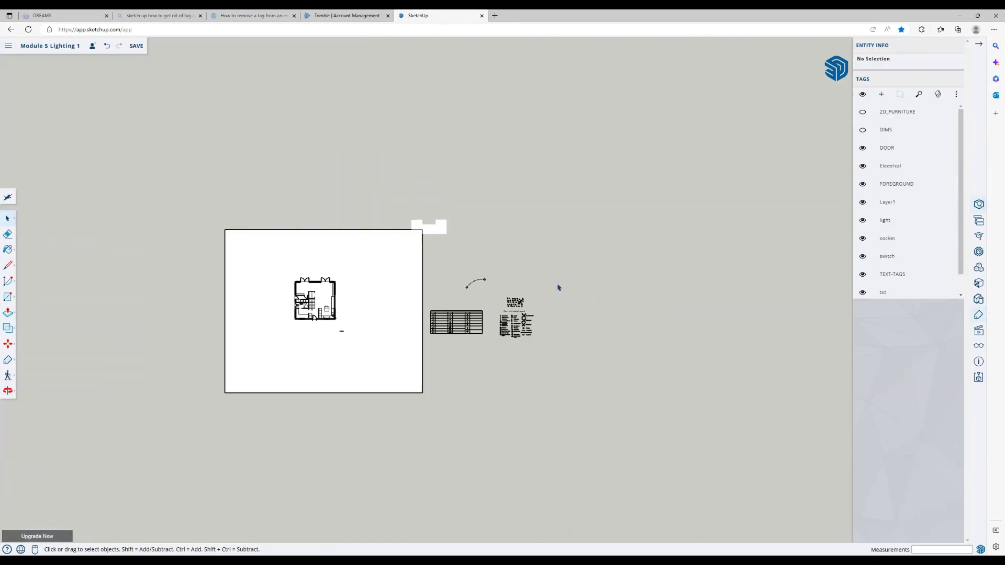
pyautogui.moveTo(387, 194); pyautogui.dragTo(559, 283)
pyautogui.press('Delete')
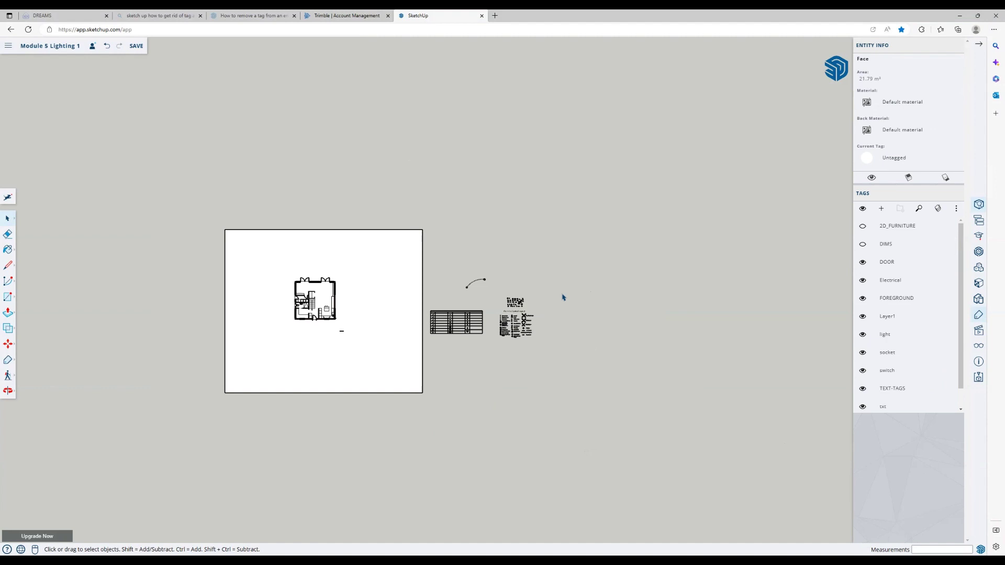
# Explode the electrical symbol table component into separate symbols and lines, and deselect them.
pyautogui.scroll(8, 554, 412)
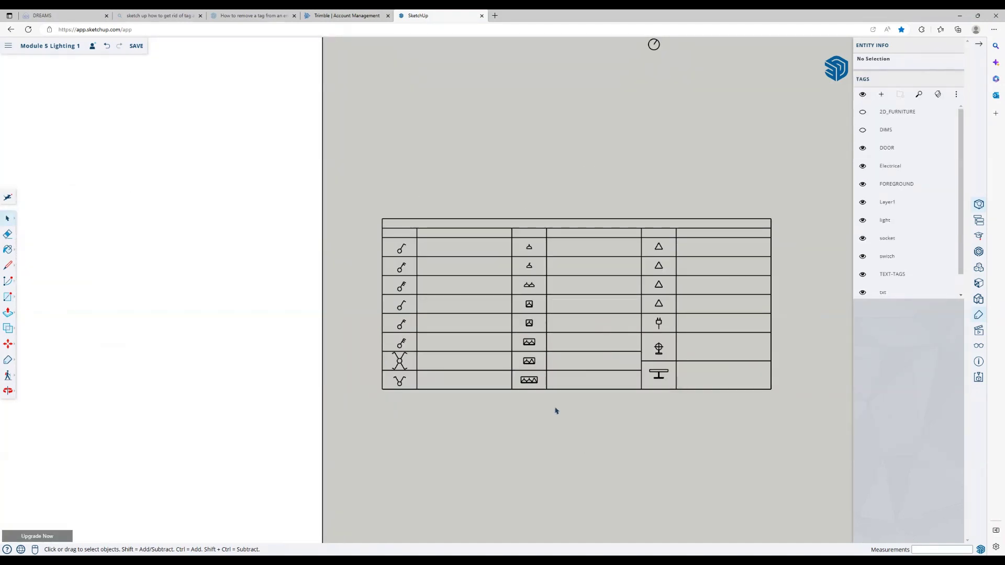
pyautogui.scroll(-3, 556, 411)
pyautogui.scroll(-2, 556, 411)
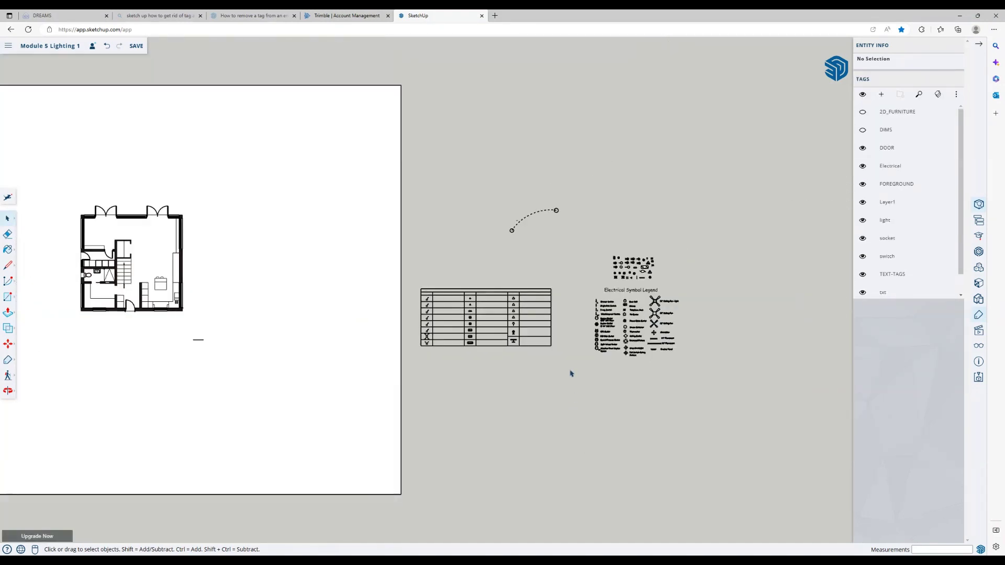
pyautogui.rightClick(571, 374)
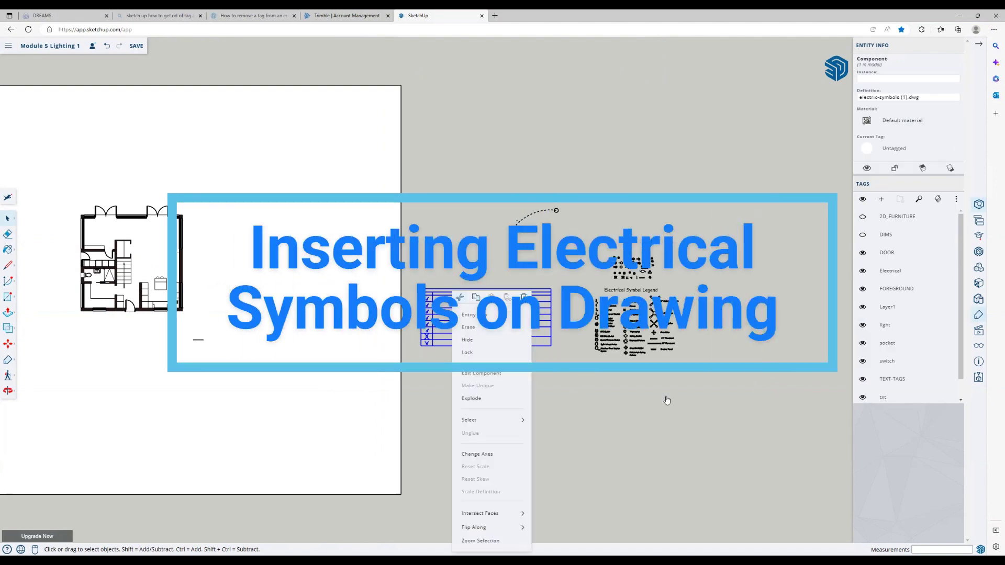
pyautogui.click(568, 433)
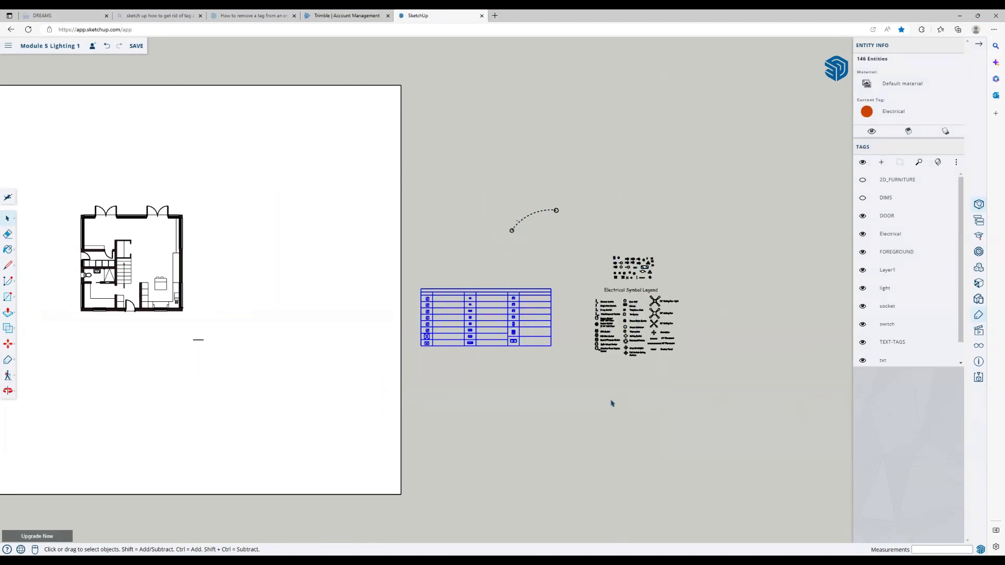
pyautogui.scroll(8, 540, 407)
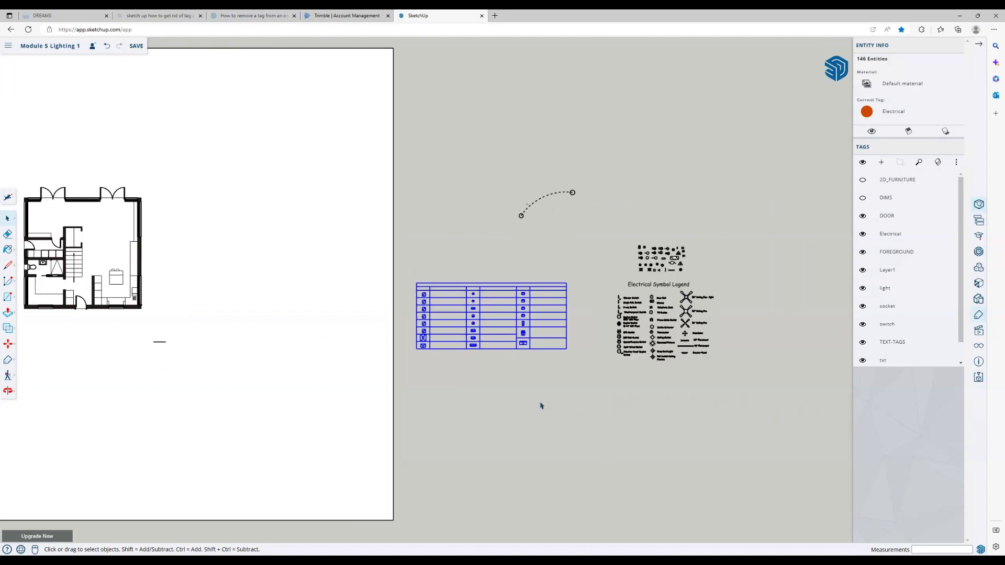
pyautogui.click(497, 286)
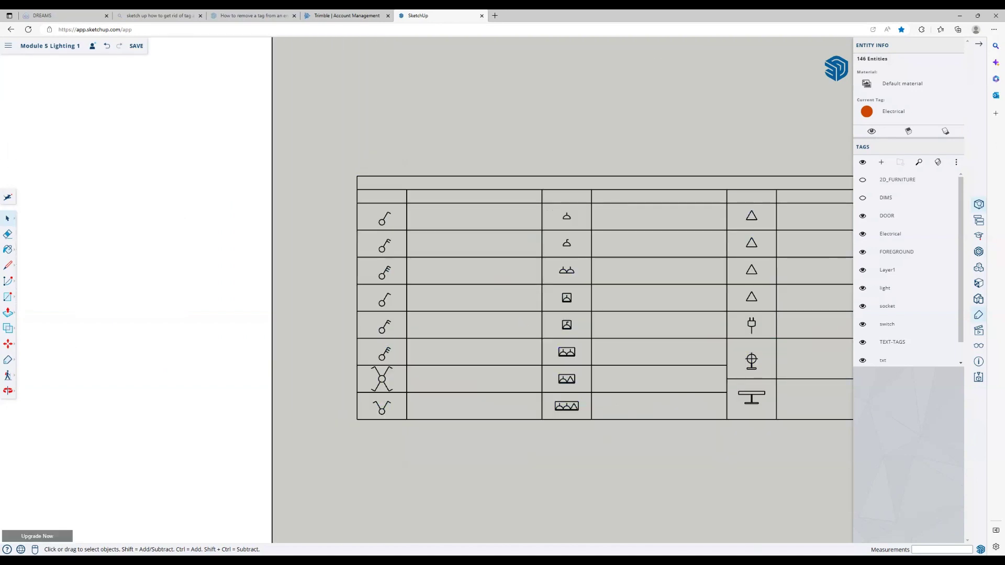
# Copy the switch symbol in the first row of the exploded symbol table.
pyautogui.scroll(-6, 495, 523)
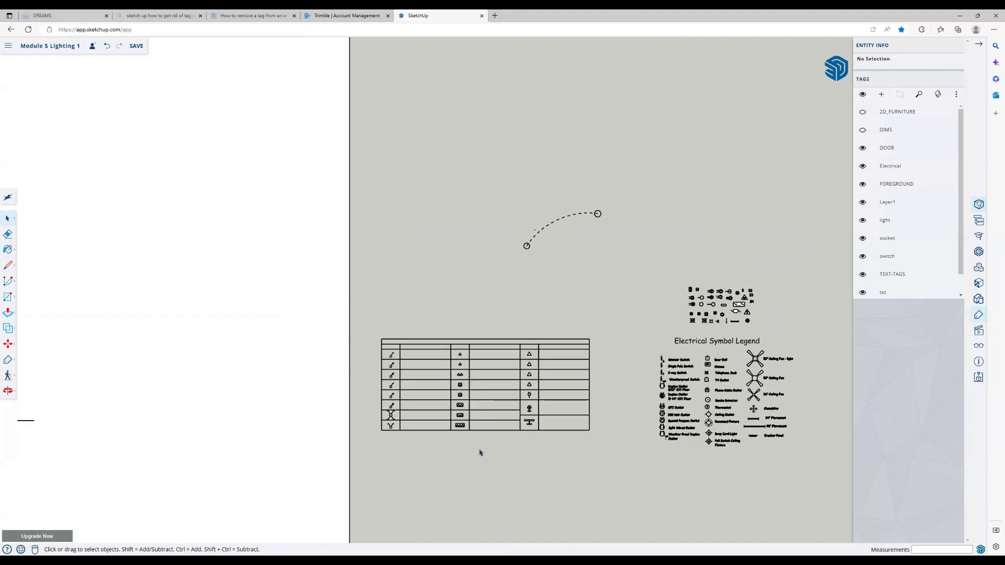
pyautogui.scroll(5, 482, 449)
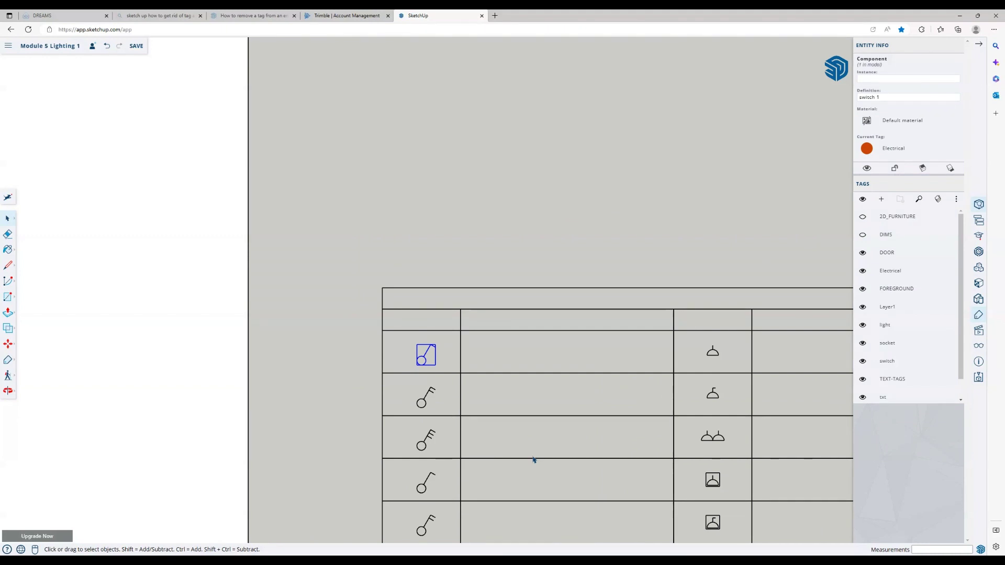
pyautogui.rightClick(534, 459)
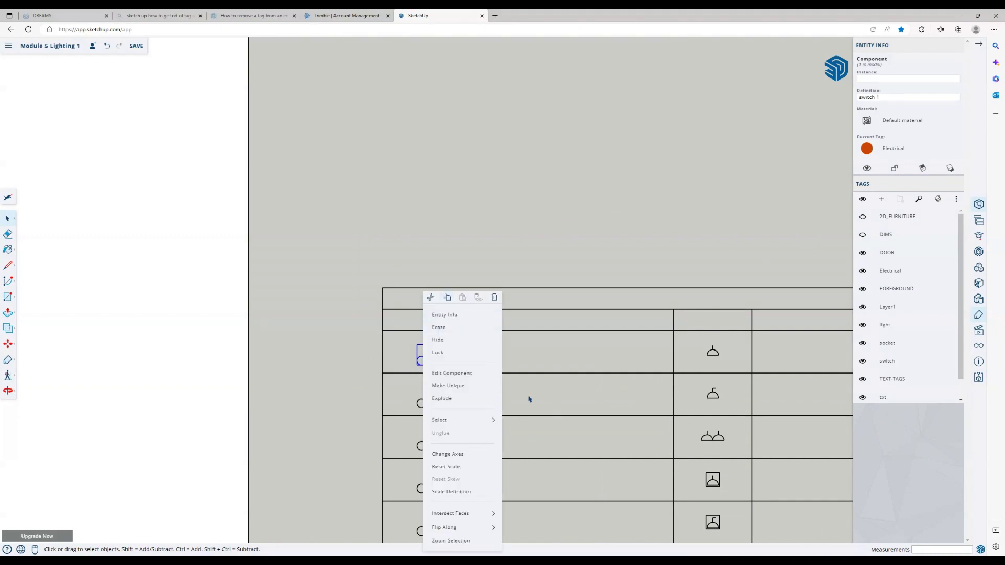
pyautogui.click(567, 337)
# Paste the copied switch symbol onto the free end of the wall stub between the lower-left room and the entrance hall.
pyautogui.rightClick(566, 337)
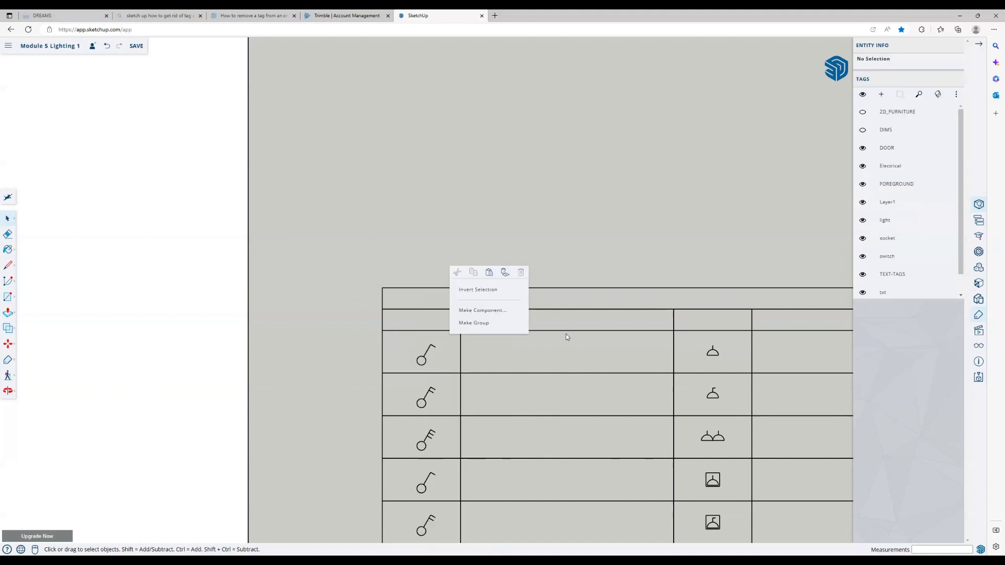
pyautogui.hotkey('ctrl', 'v')
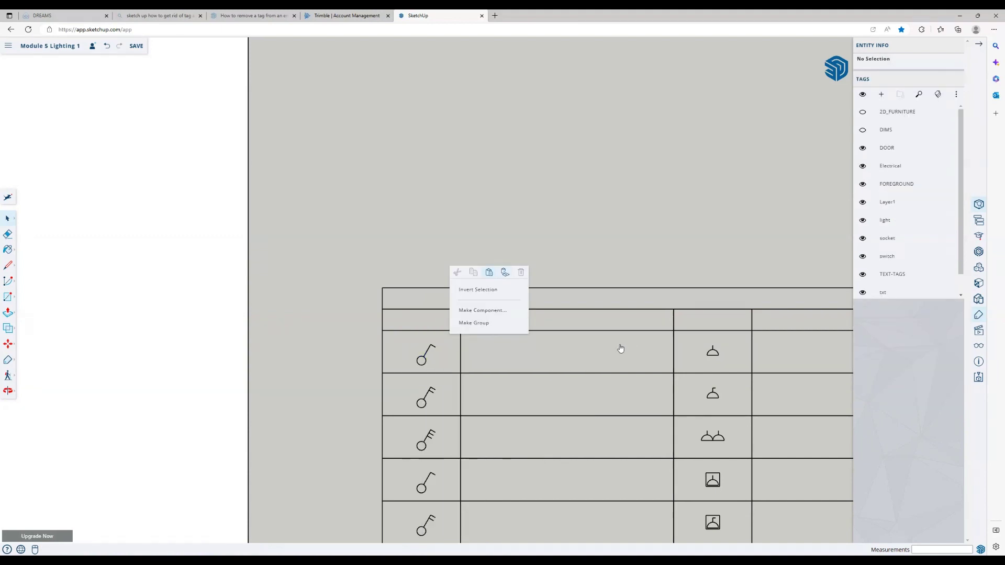
pyautogui.scroll(-3, 432, 481)
pyautogui.scroll(-2, 433, 480)
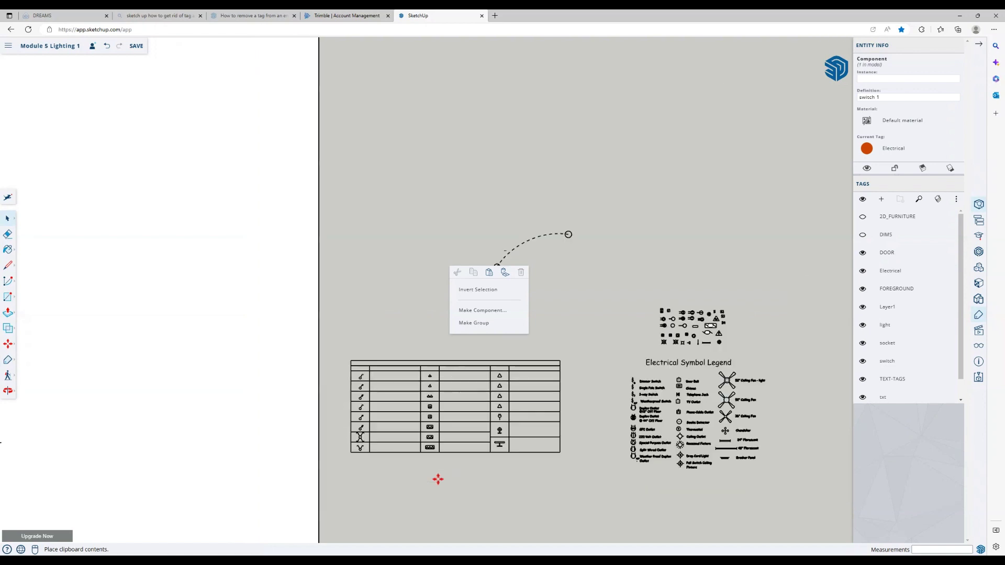
pyautogui.scroll(-5, 159, 462)
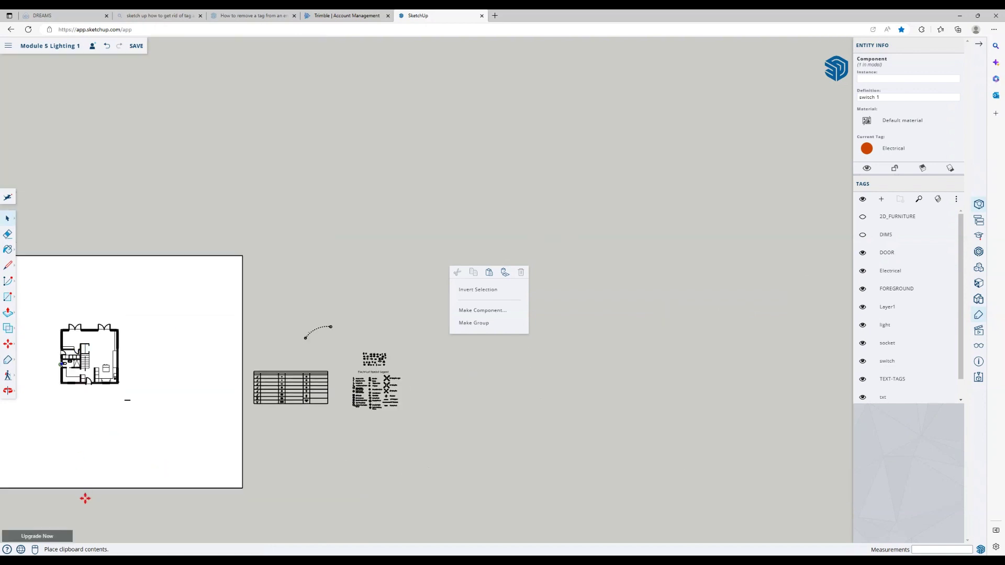
pyautogui.scroll(7, 74, 498)
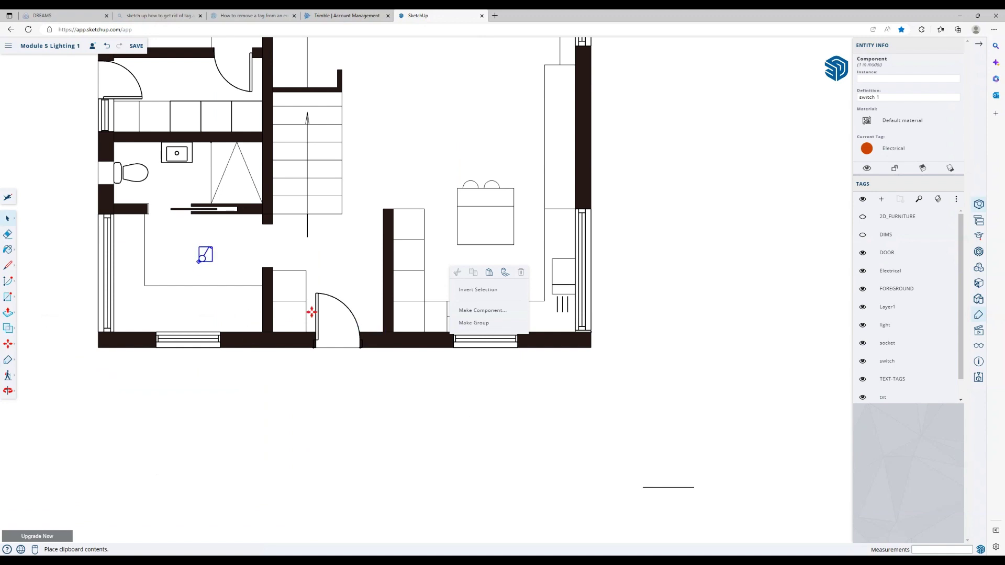
pyautogui.scroll(3, 266, 266)
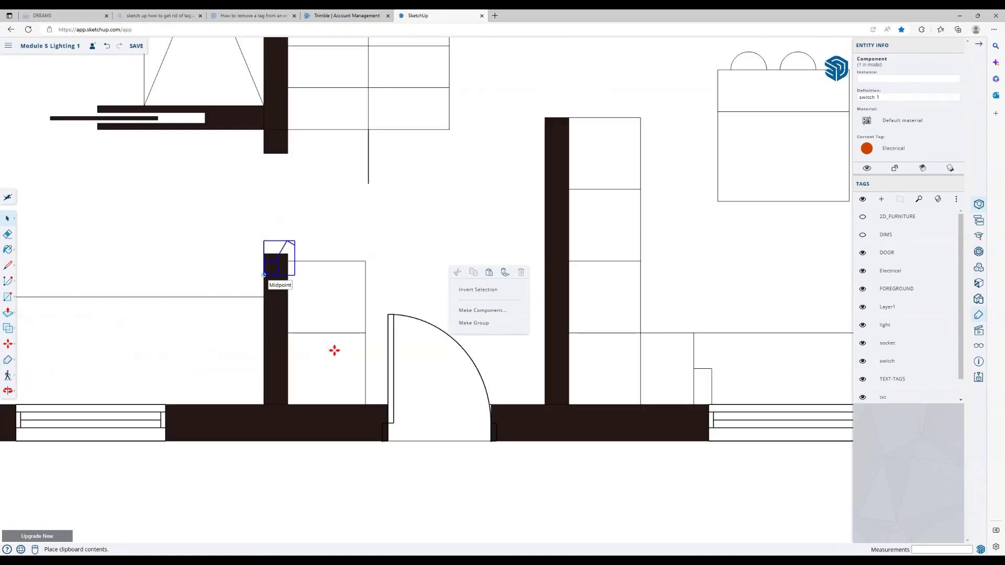
pyautogui.click(334, 351)
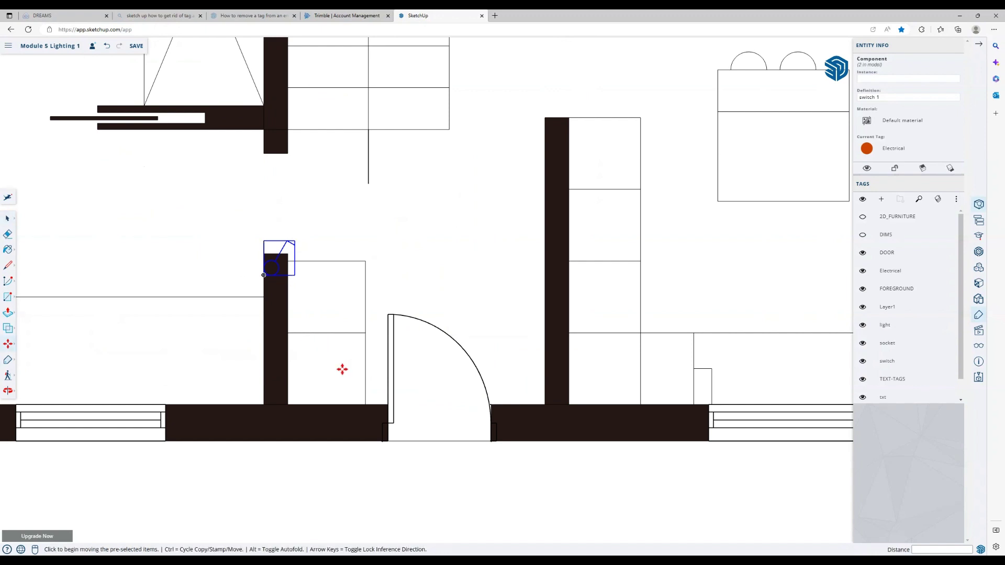
# Rotate the pasted switch symbol 90 degrees counter-clockwise and move it against the room side of the wall stub.
pyautogui.press('Escape')
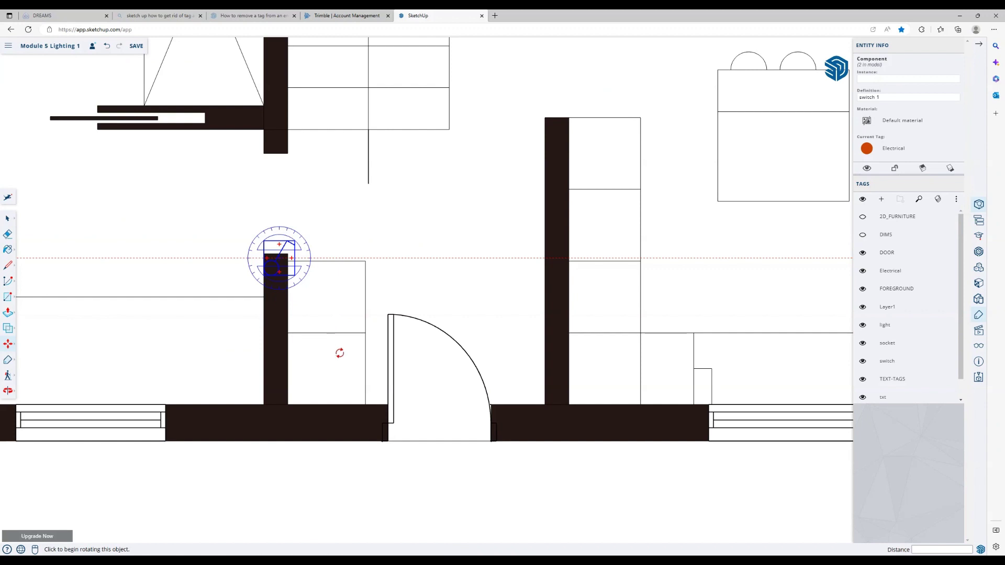
pyautogui.click(337, 351)
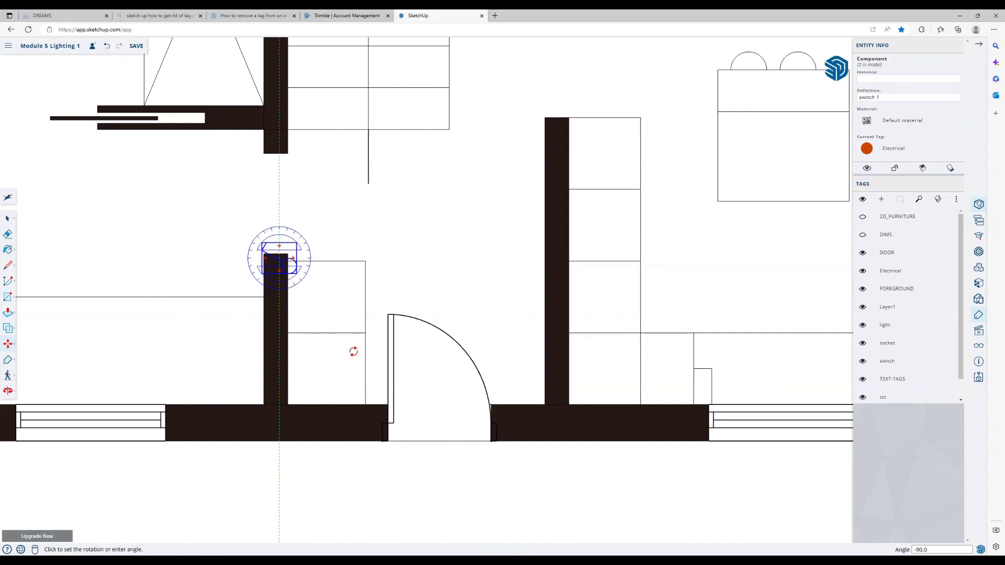
pyautogui.click(353, 352)
pyautogui.press('m')
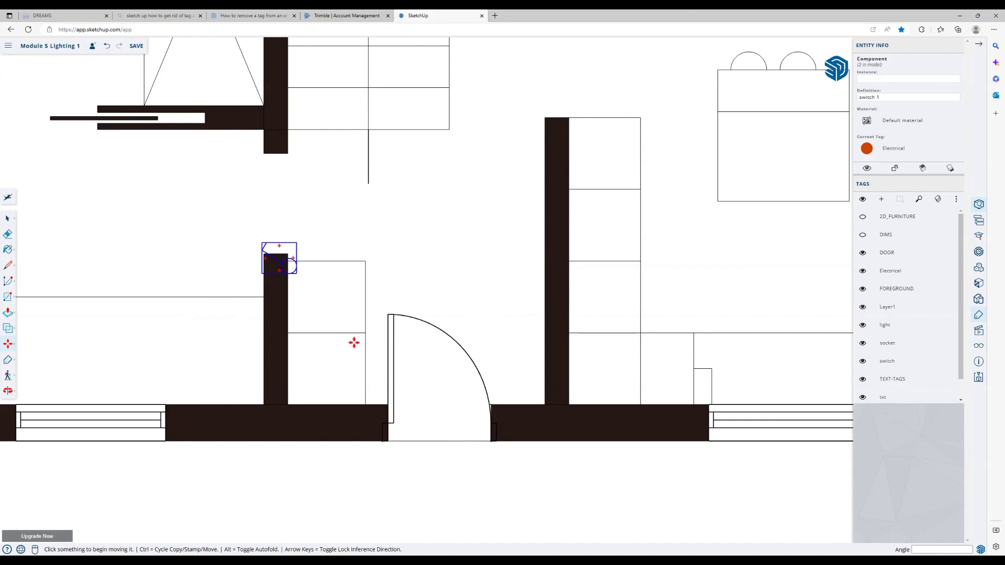
pyautogui.scroll(-5, 362, 410)
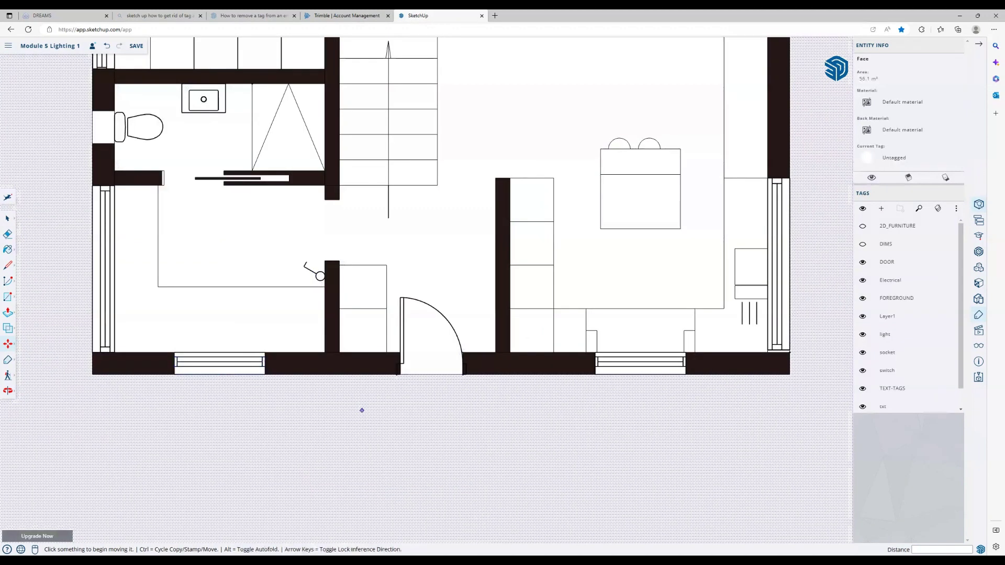
pyautogui.scroll(-3, 657, 438)
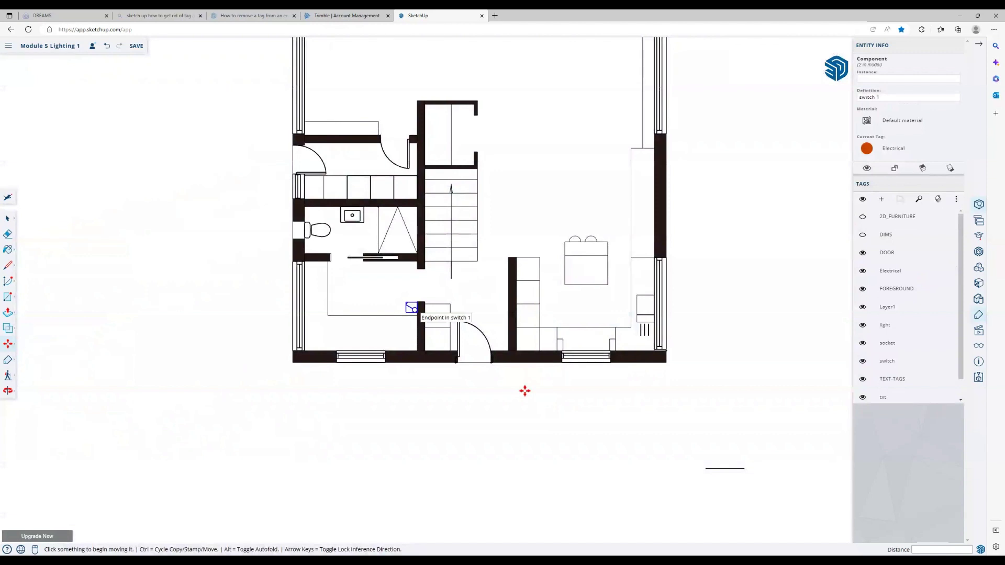
# Paste another rotated copy of the switch symbol on the blank sheet outside the plan's upper-right corner.
pyautogui.click(525, 392)
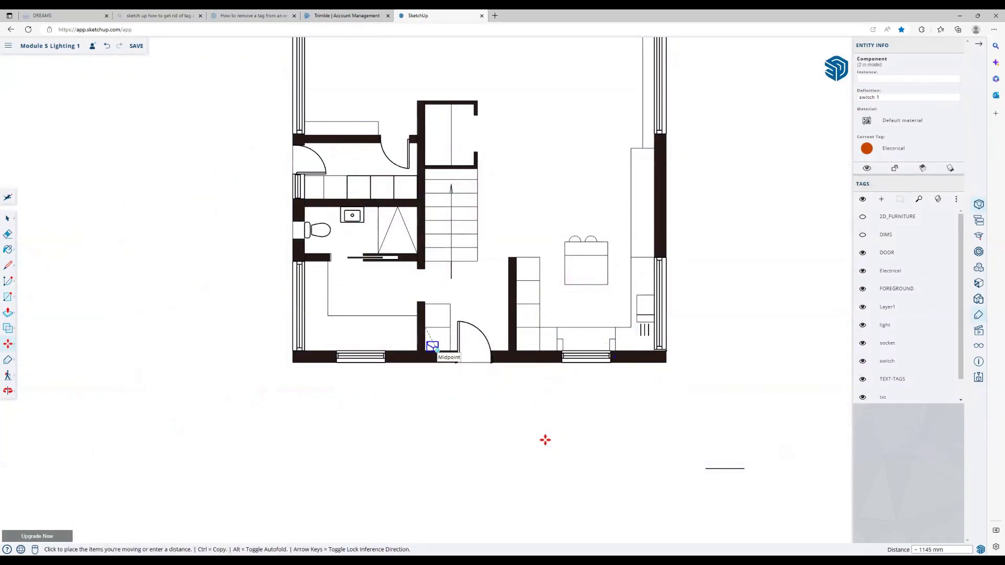
pyautogui.click(542, 439)
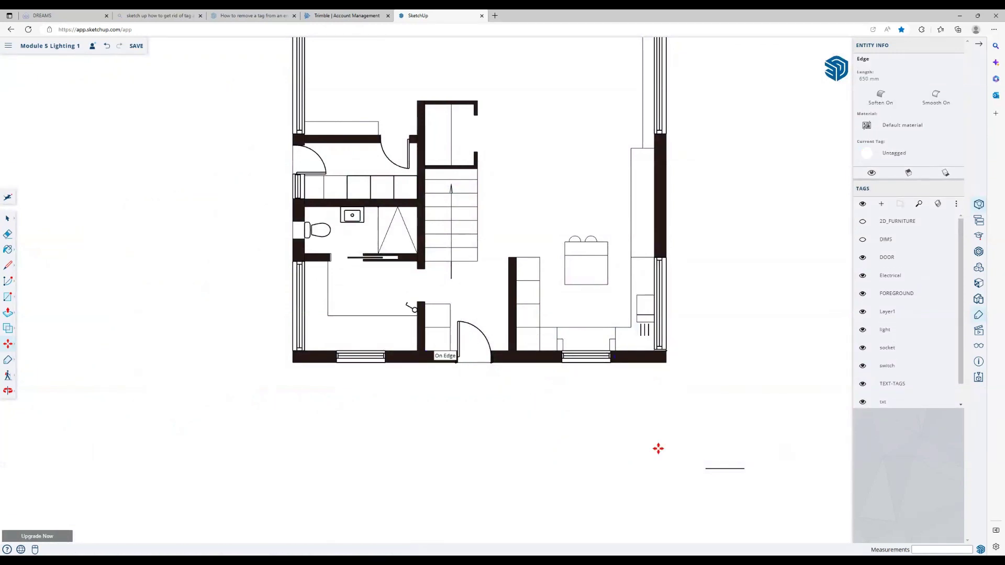
pyautogui.hotkey('ctrl', 'v')
pyautogui.scroll(-5, 902, 351)
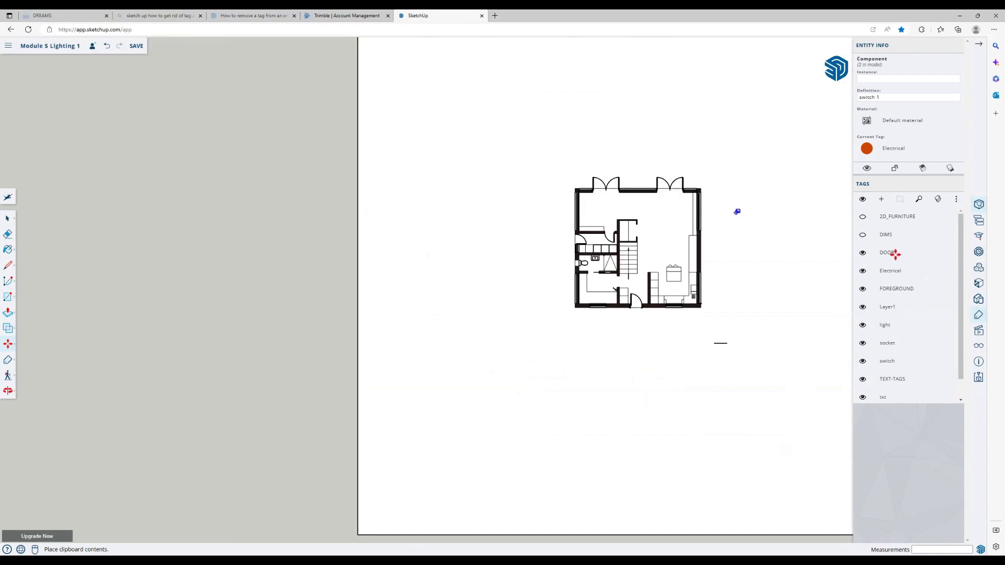
pyautogui.scroll(5, 895, 254)
pyautogui.scroll(-2, 971, 265)
pyautogui.scroll(3, 744, 196)
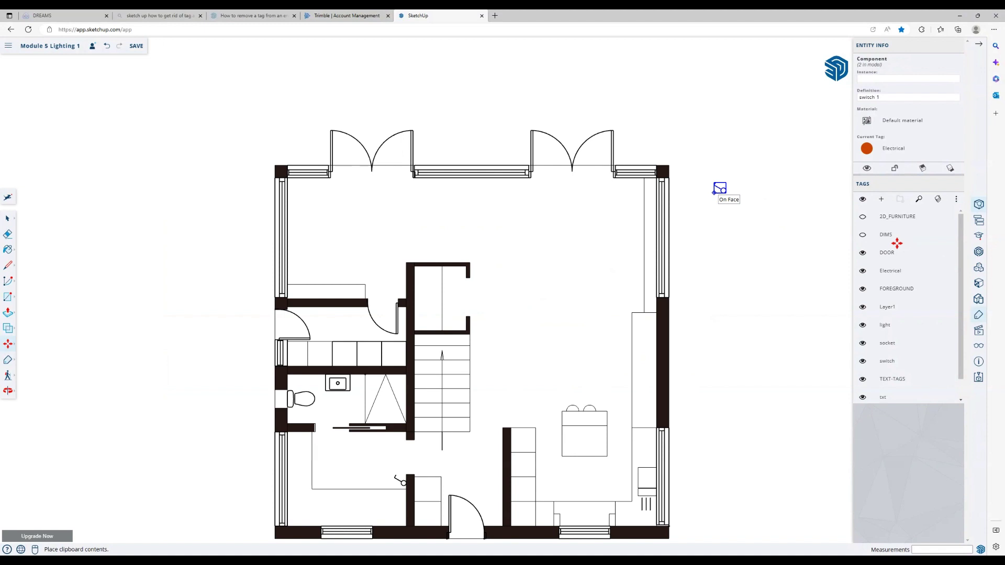
pyautogui.click(897, 244)
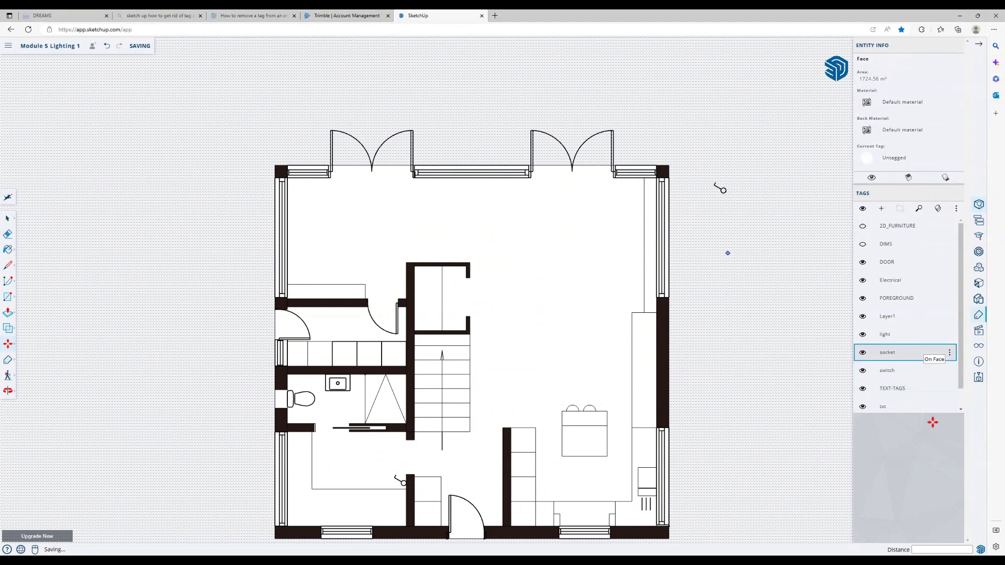
# Hide the side panels and copy the switch symbol in the table's second row to the upper-left corner of the cupboard above the stairs.
pyautogui.click(979, 45)
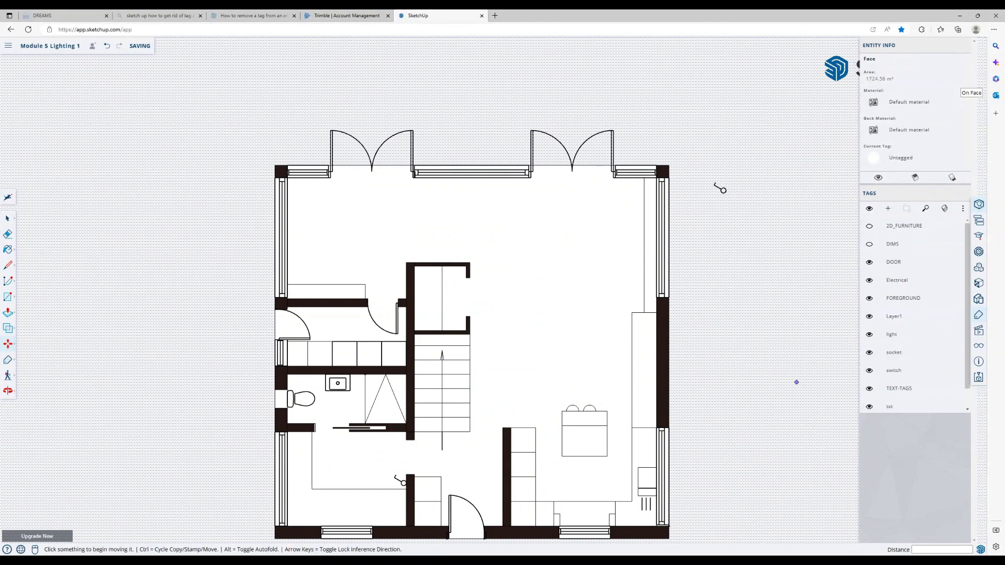
pyautogui.scroll(-3, 805, 309)
pyautogui.scroll(-5, 805, 309)
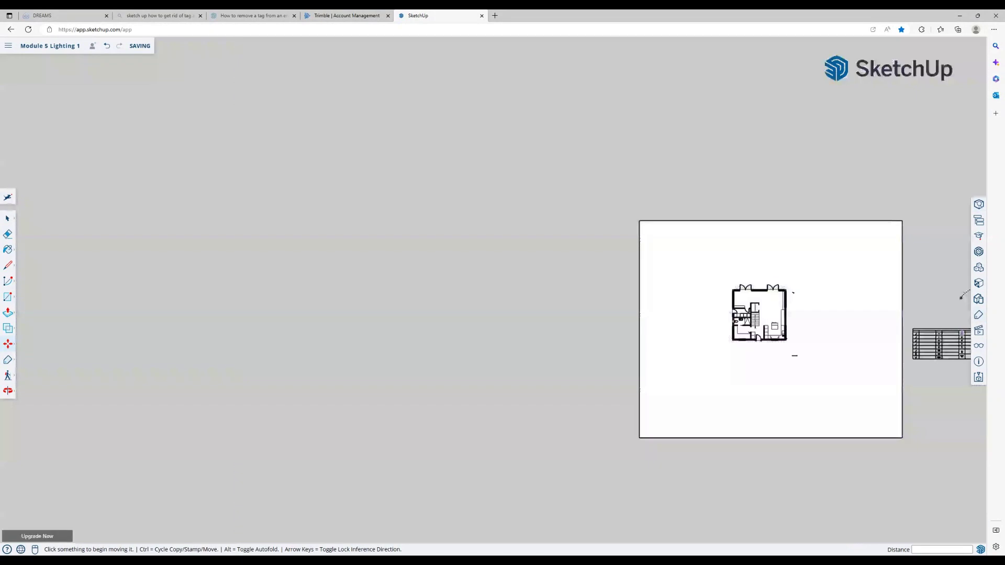
pyautogui.scroll(4, 942, 315)
pyautogui.scroll(4, 773, 269)
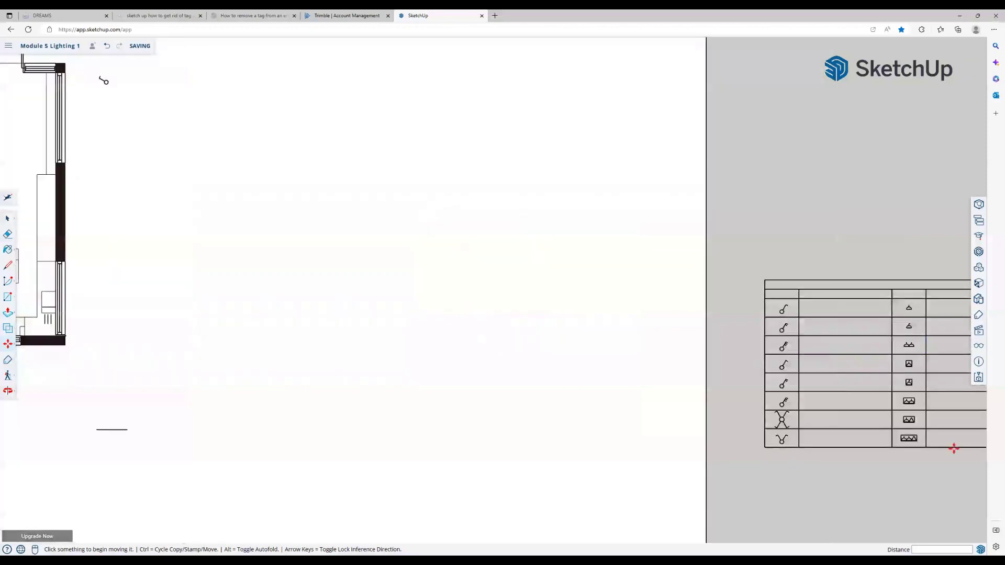
pyautogui.scroll(3, 800, 336)
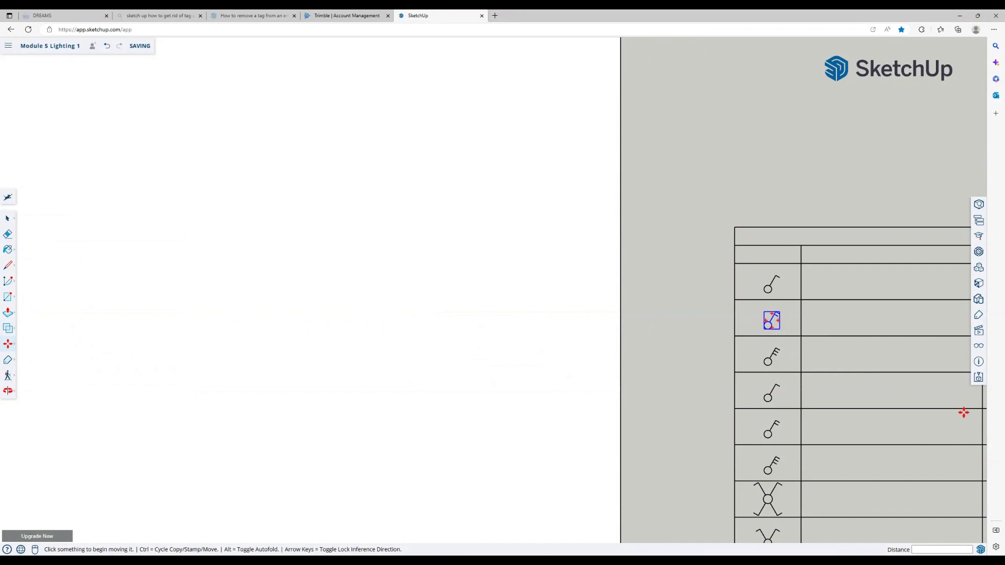
pyautogui.click(965, 412)
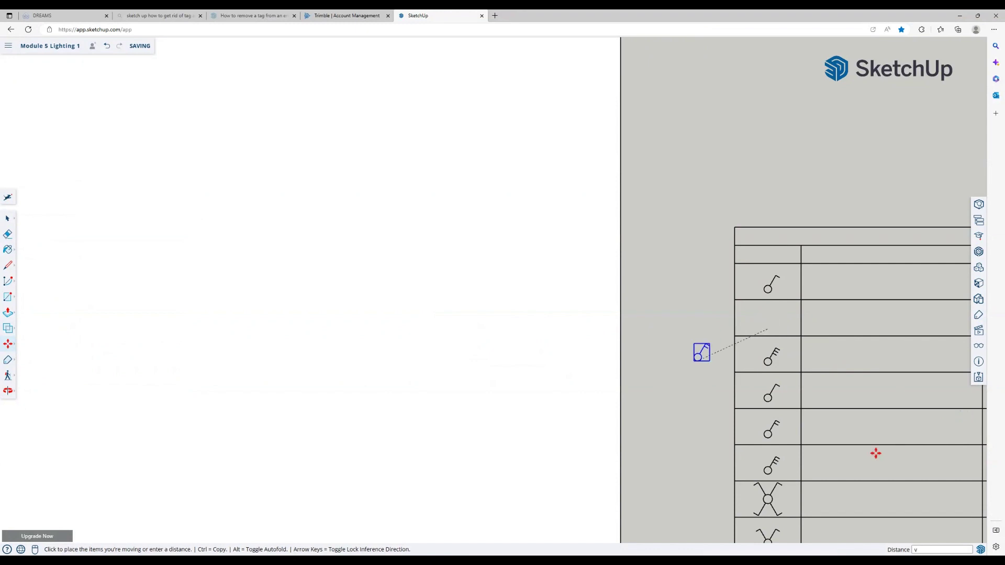
pyautogui.press('ctrl')
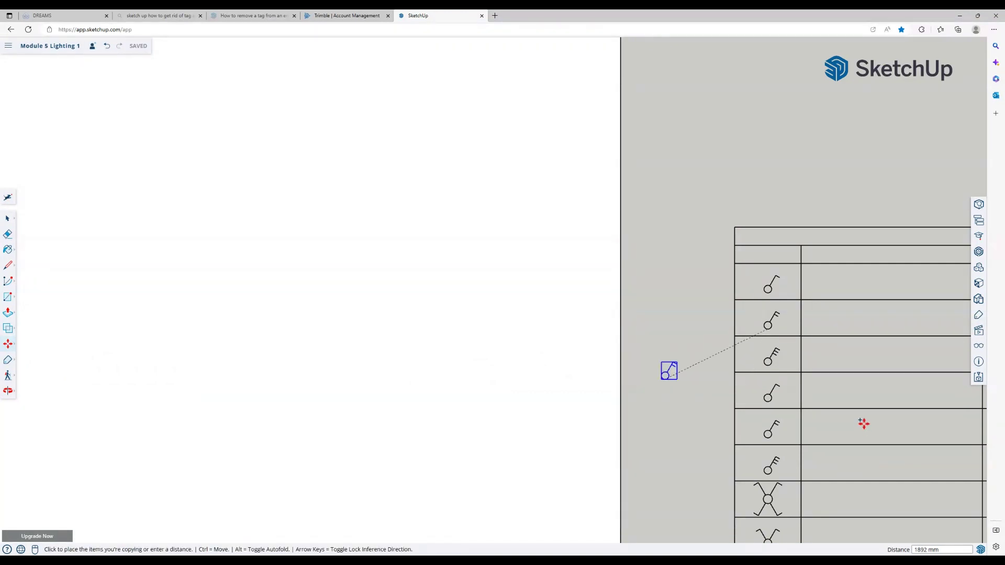
pyautogui.scroll(-3, 864, 423)
pyautogui.scroll(-5, 680, 413)
pyautogui.scroll(8, 650, 400)
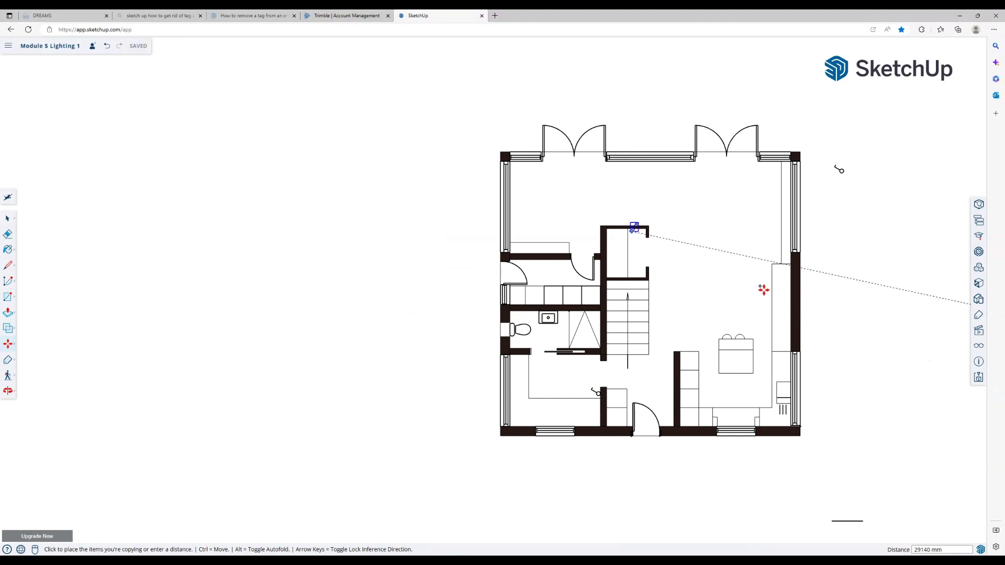
pyautogui.scroll(2, 762, 290)
pyautogui.scroll(3, 754, 295)
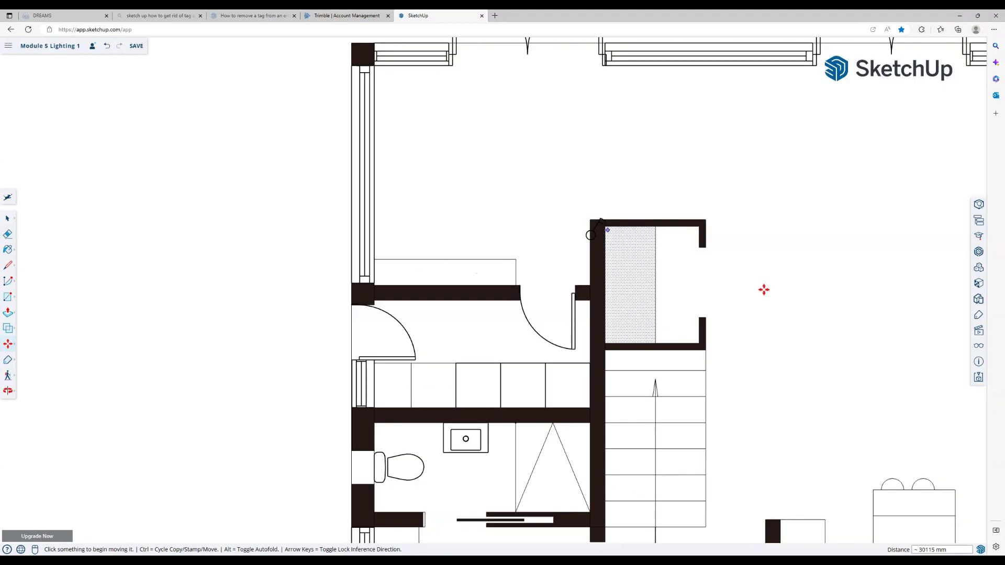
pyautogui.click(742, 286)
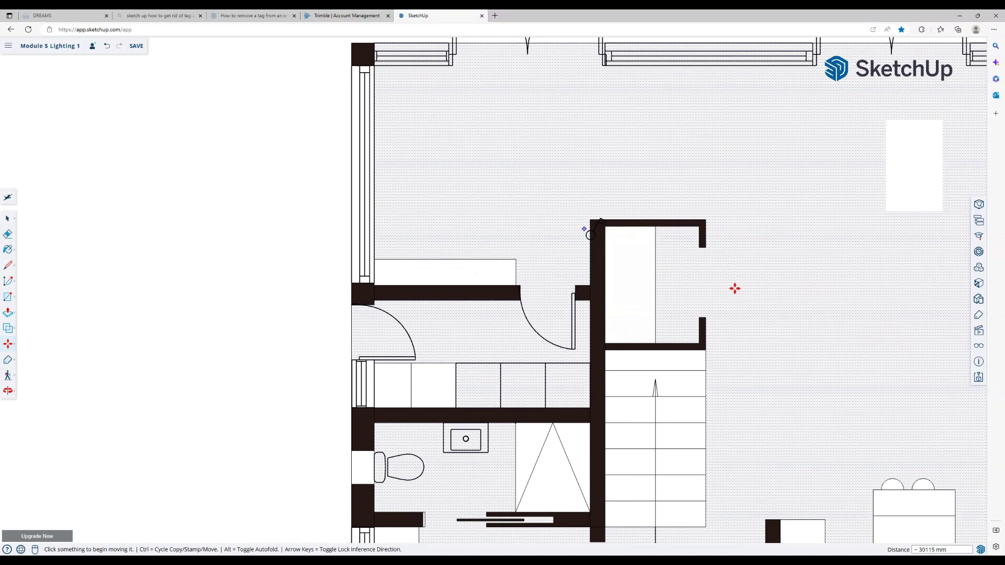
# Rotate the copied second-row switch 90 degrees counter-clockwise and move it about 220 mm against the wall's left face in the upper room.
pyautogui.press('q')
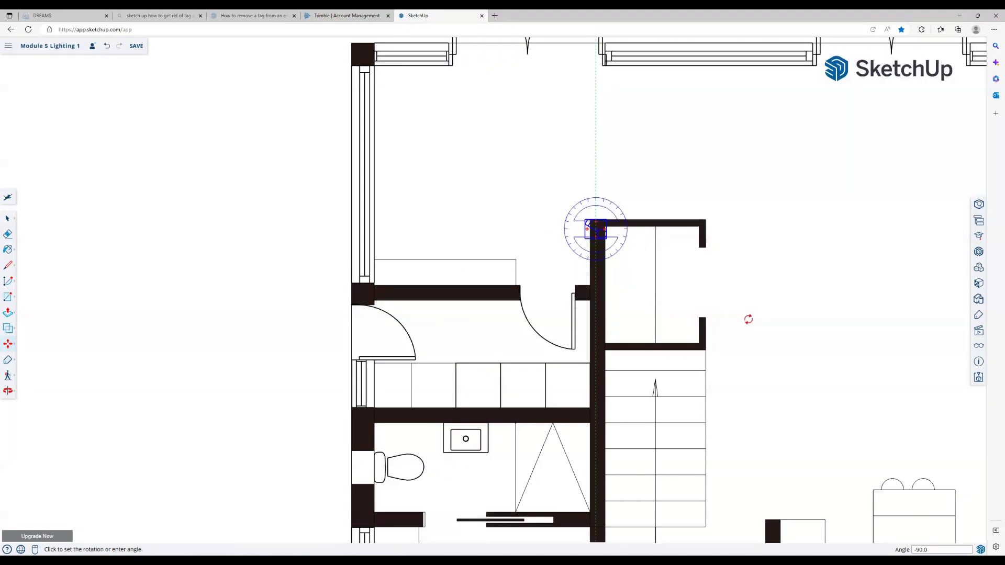
pyautogui.click(749, 319)
pyautogui.press('m')
pyautogui.click(760, 293)
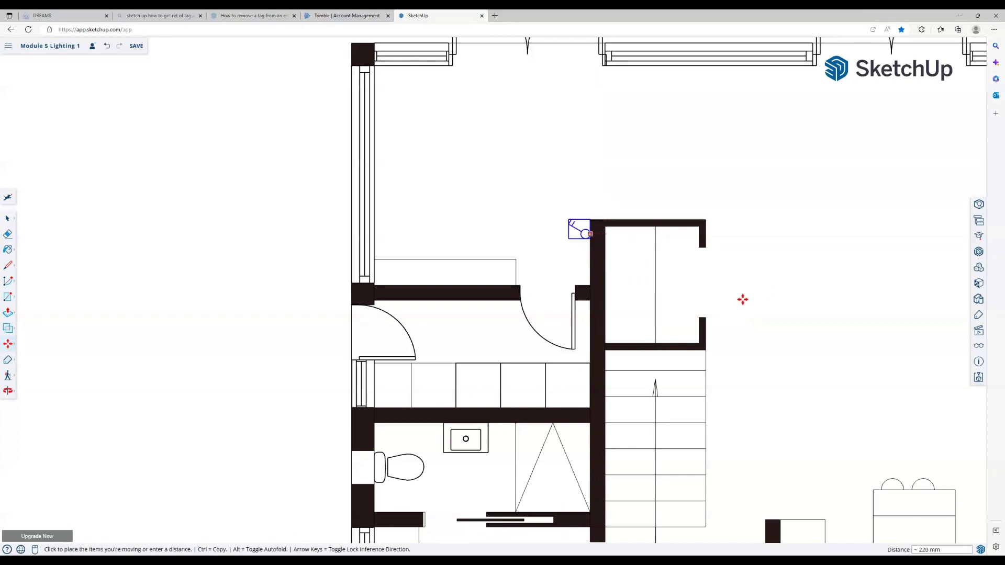
pyautogui.click(742, 300)
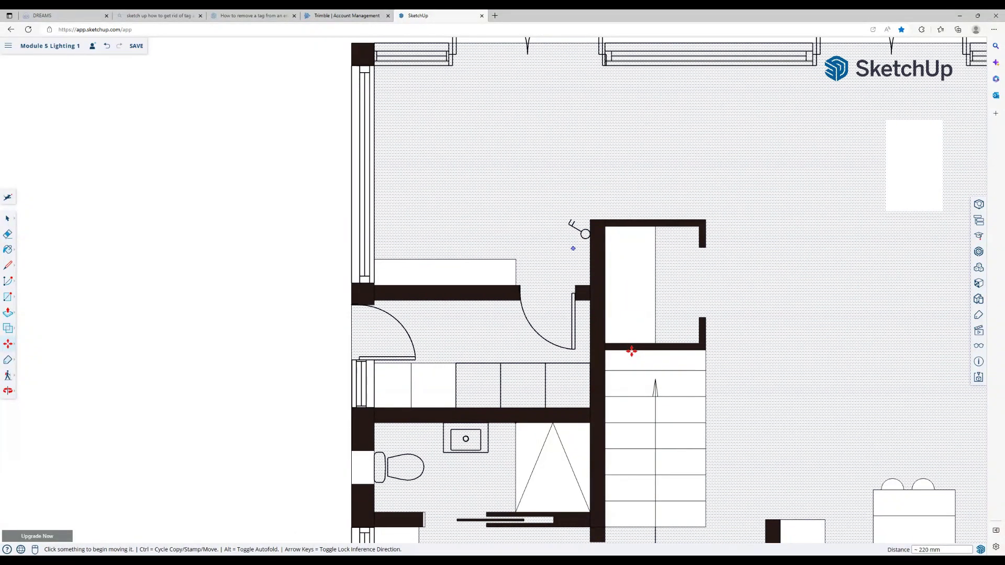
# Move the boxed double-socket symbol from the table's sixth row onto the worktop above the bathroom, against the upper face of the dividing wall.
pyautogui.scroll(-3, 810, 348)
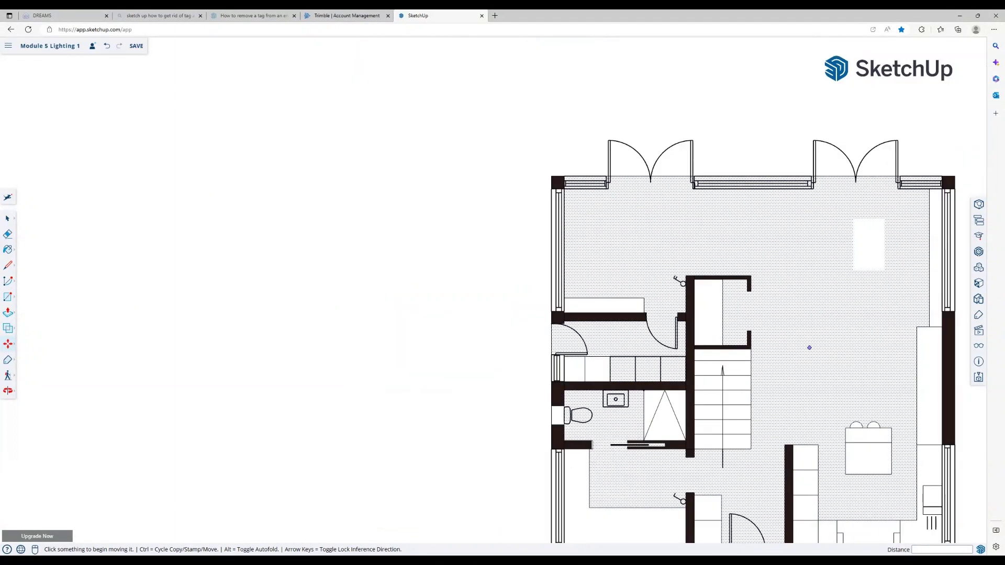
pyautogui.scroll(-3, 810, 348)
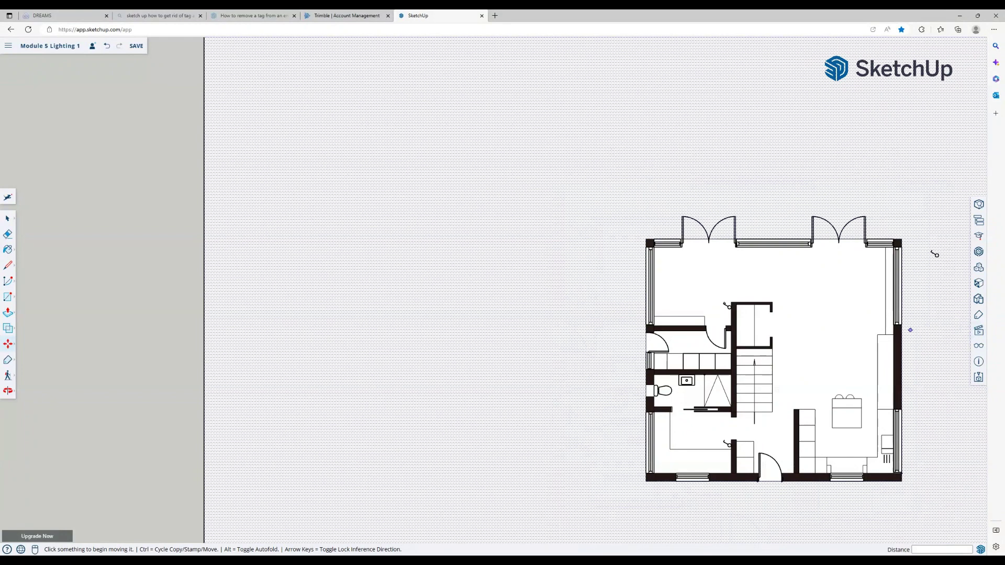
pyautogui.scroll(-5, 912, 329)
pyautogui.moveTo(911, 329); pyautogui.dragTo(491, 344)
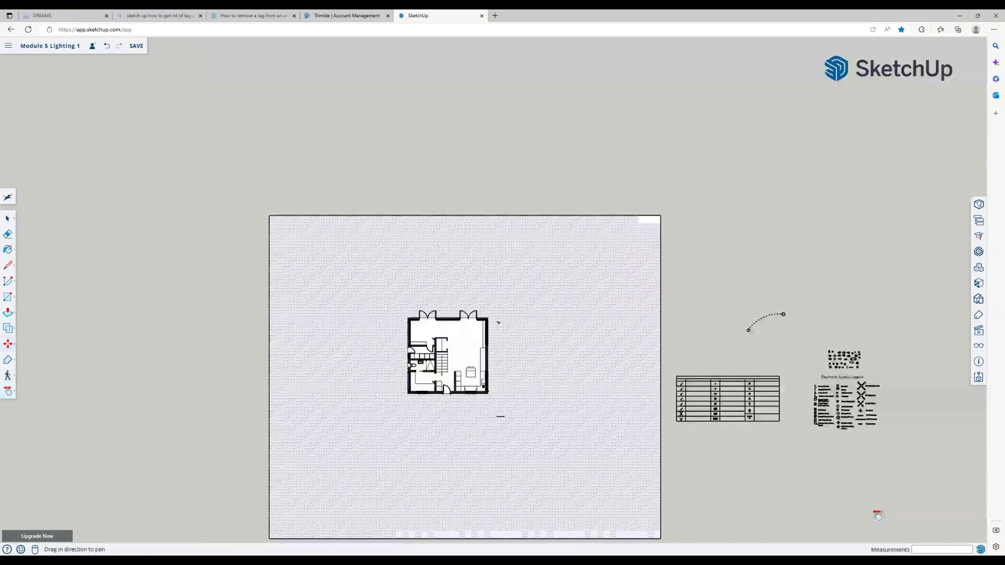
pyautogui.scroll(5, 700, 407)
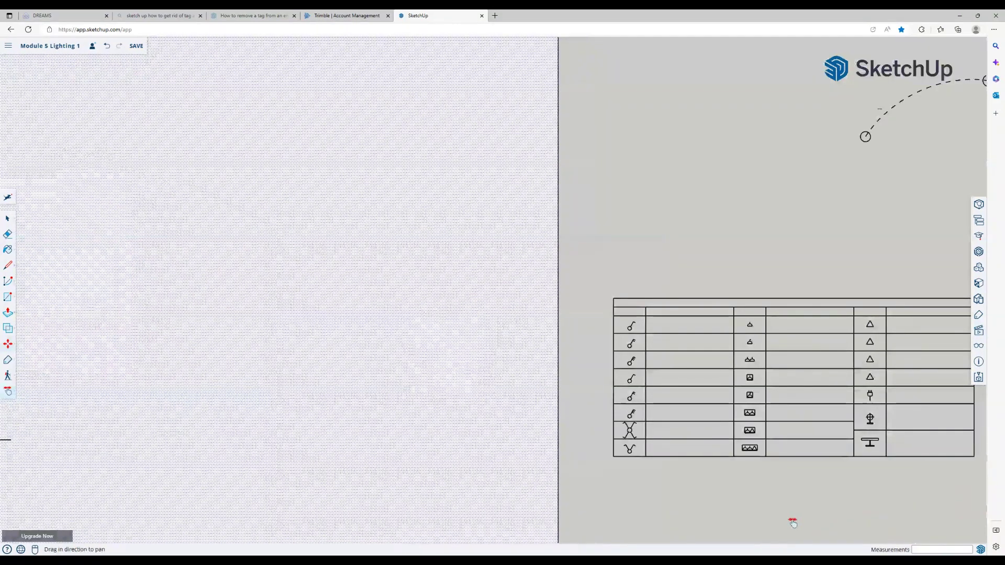
pyautogui.scroll(3, 804, 522)
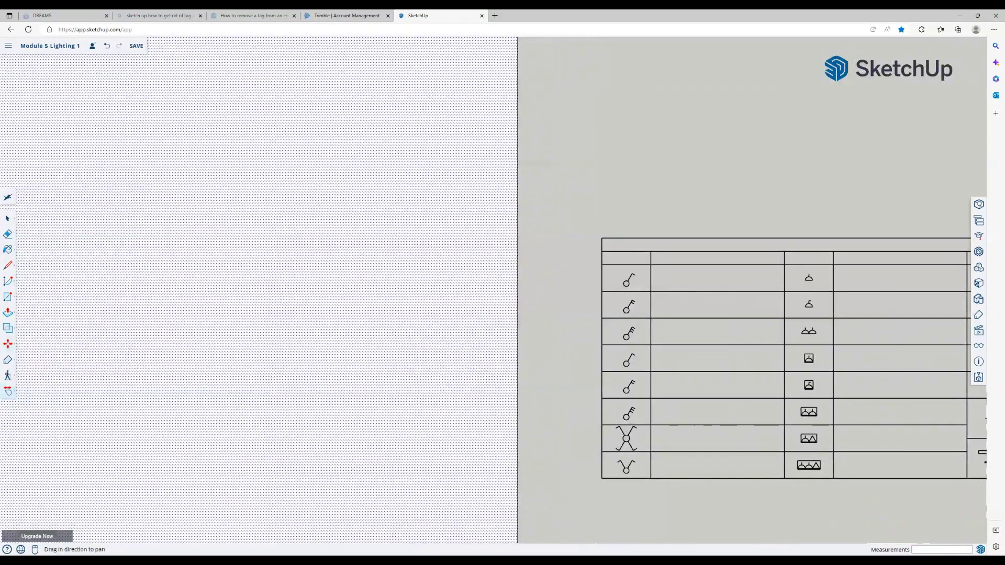
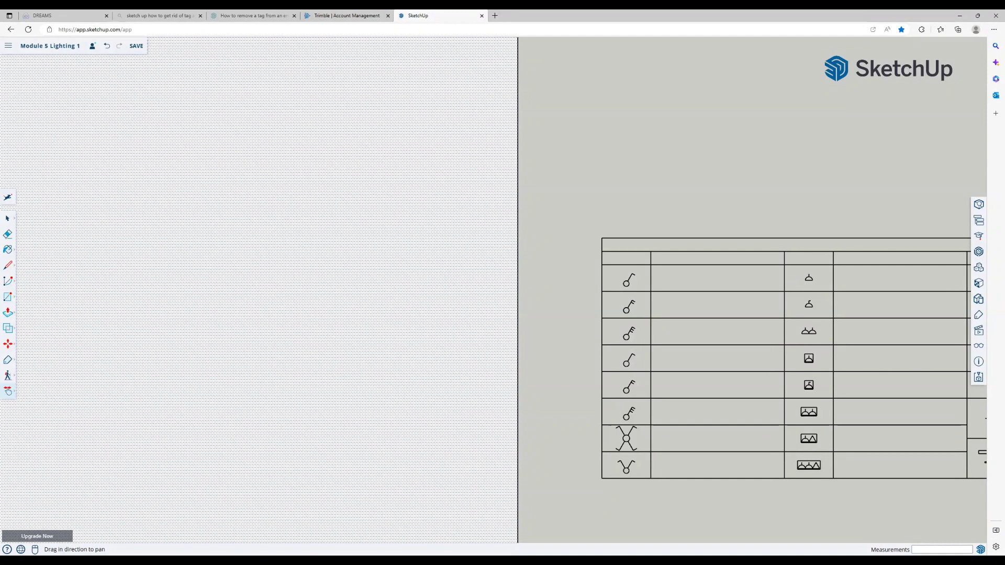
pyautogui.press('m')
pyautogui.click(809, 413)
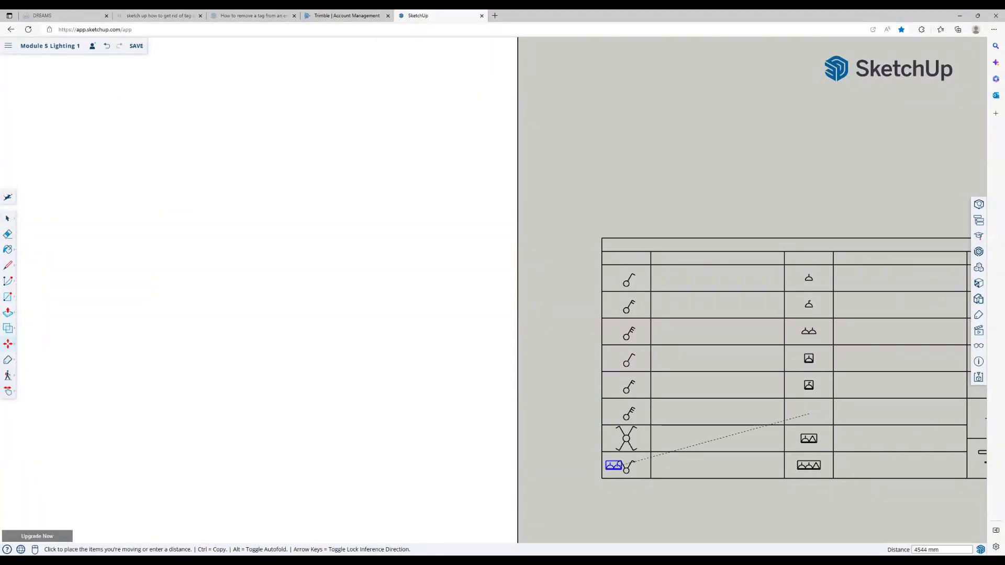
pyautogui.scroll(-5, 652, 459)
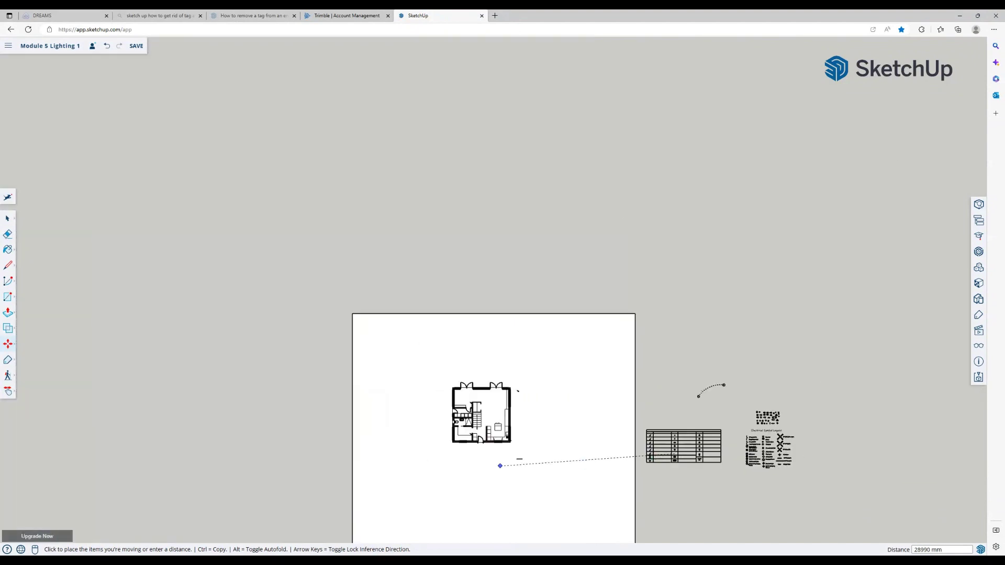
pyautogui.scroll(8, 471, 445)
pyautogui.scroll(-3, 544, 419)
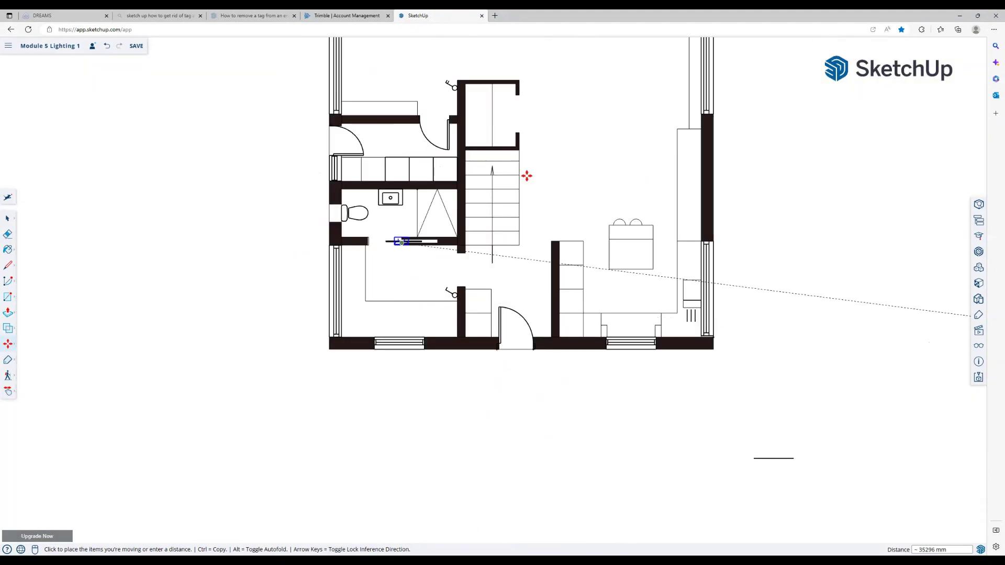
pyautogui.scroll(5, 526, 178)
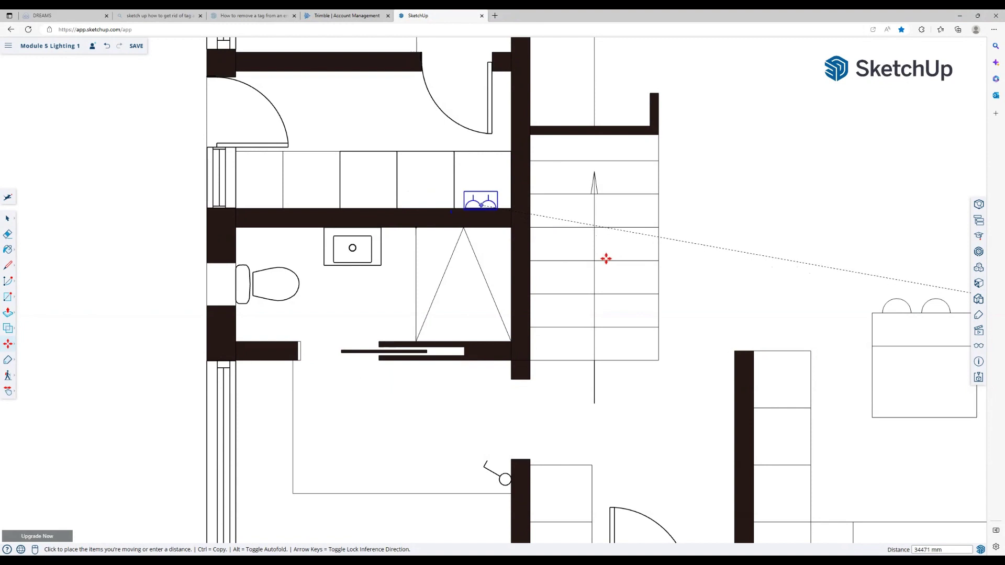
pyautogui.click(540, 260)
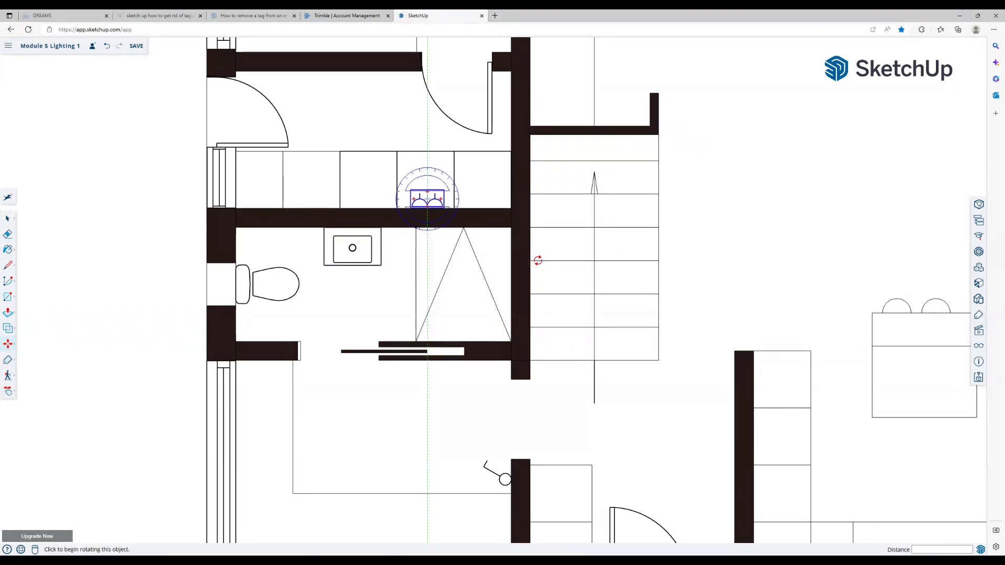
pyautogui.click(538, 260)
pyautogui.press('Escape')
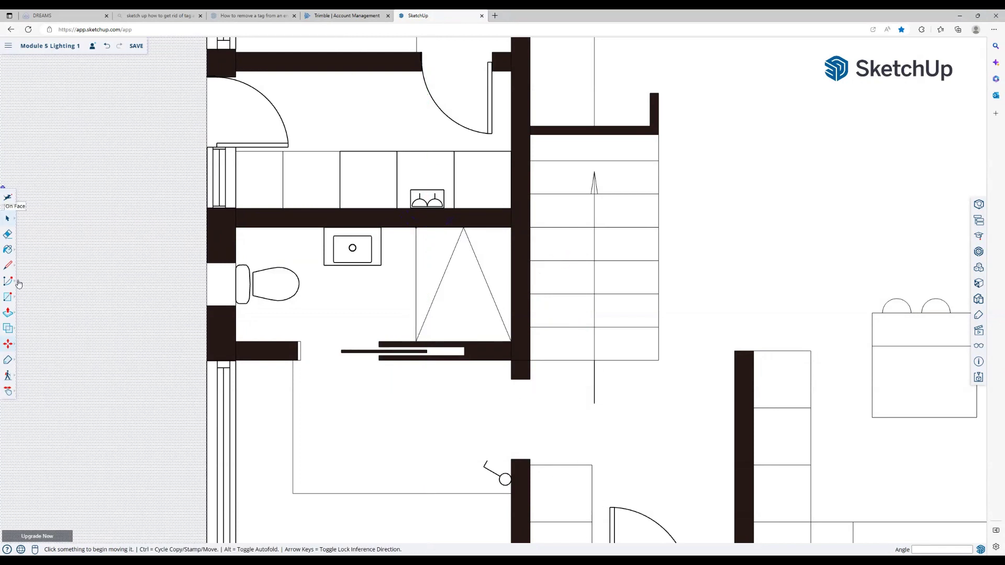
# Paste a copy of the boxed double-socket symbol on the blank sheet beside the plan's right wall, below the spare switch symbol.
pyautogui.press('space')
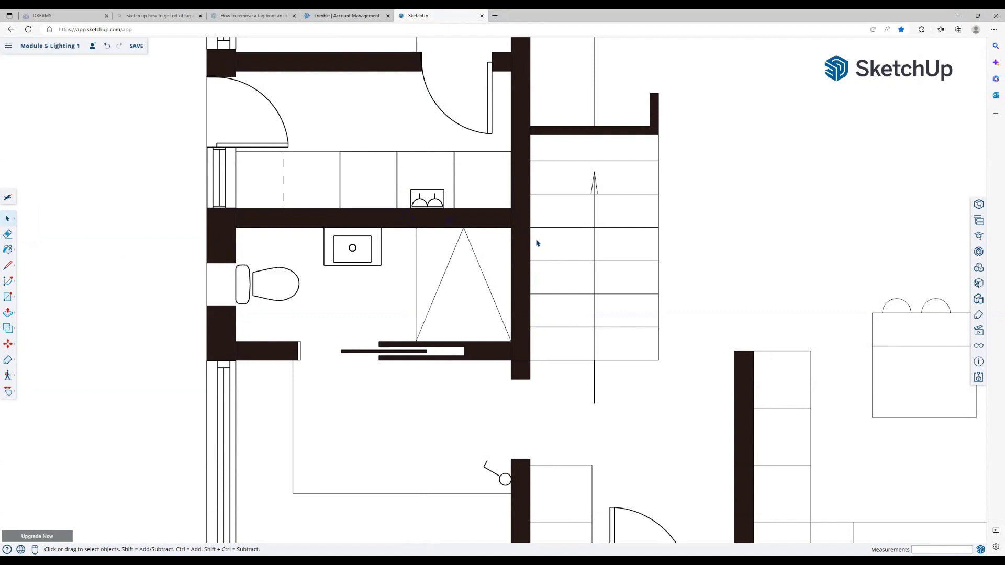
pyautogui.hotkey('ctrl', 'v')
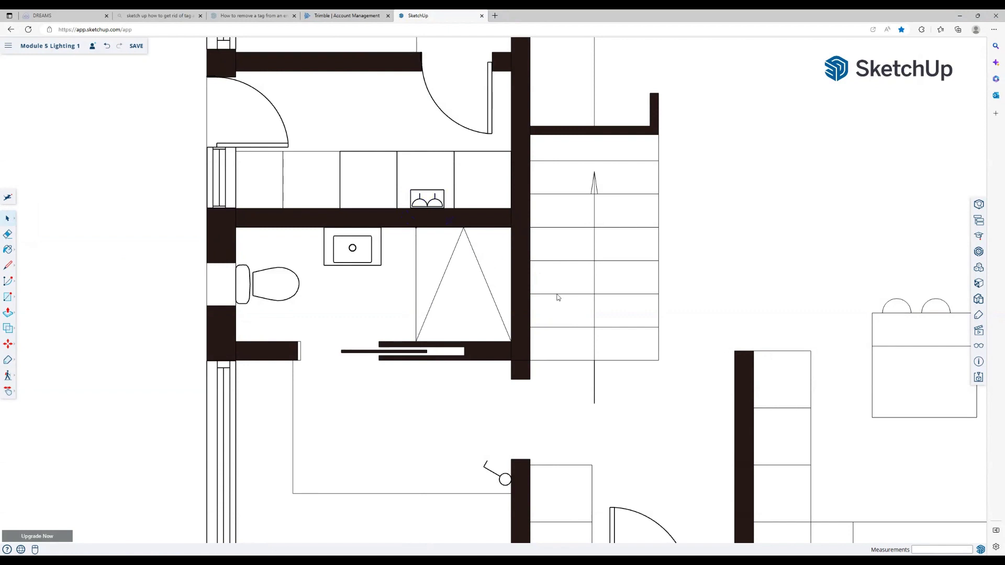
pyautogui.scroll(-6, 459, 291)
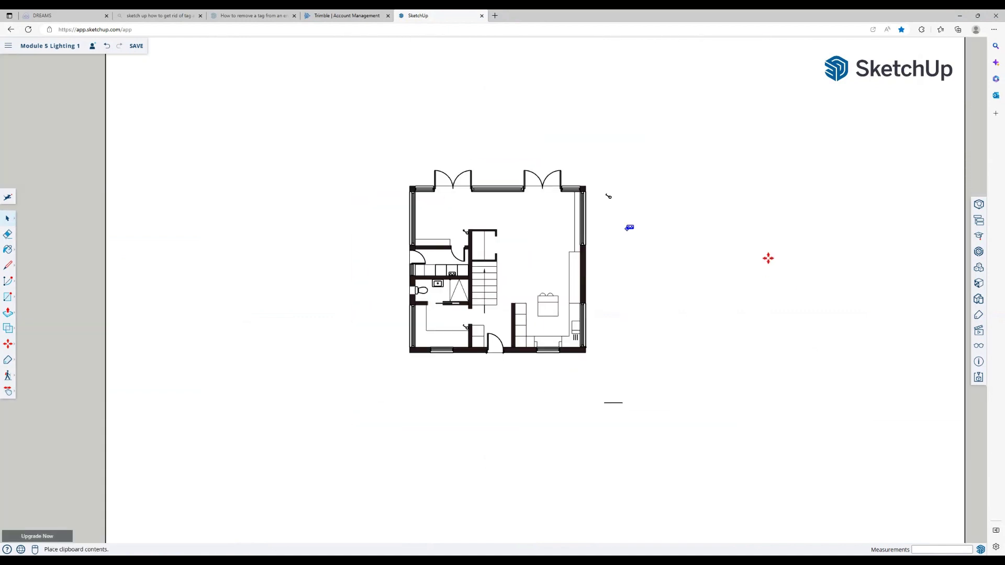
pyautogui.scroll(2, 764, 250)
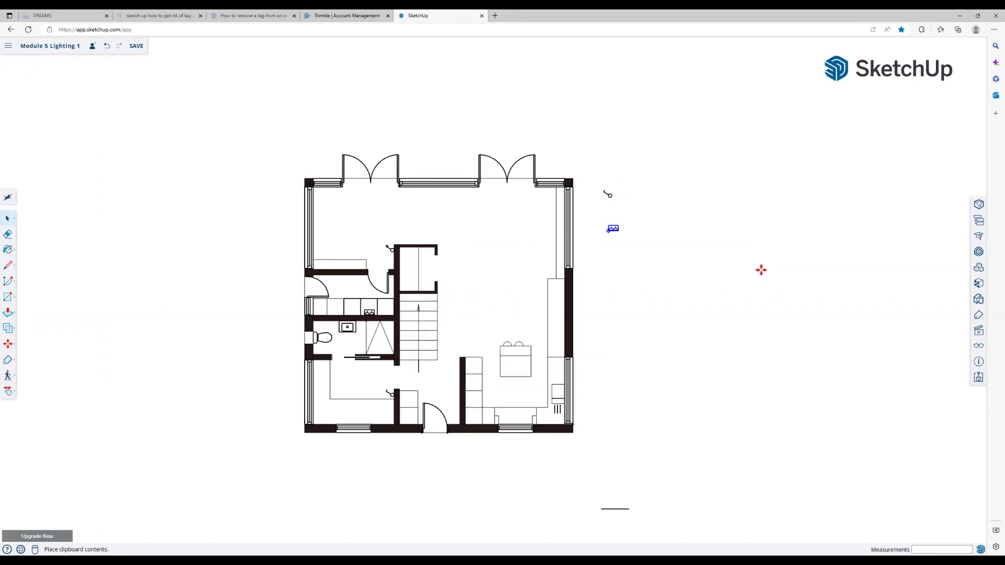
pyautogui.scroll(2, 607, 224)
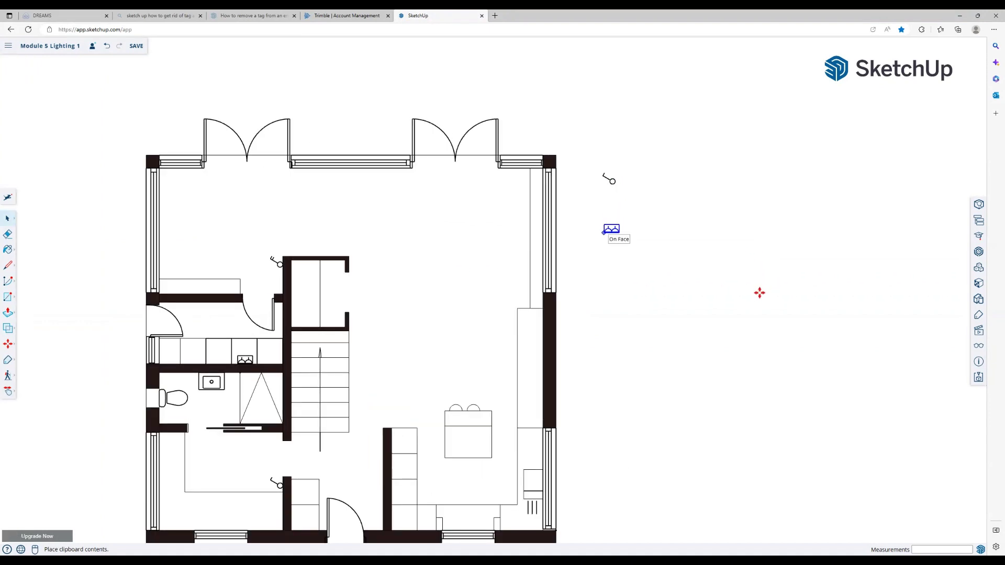
pyautogui.click(760, 294)
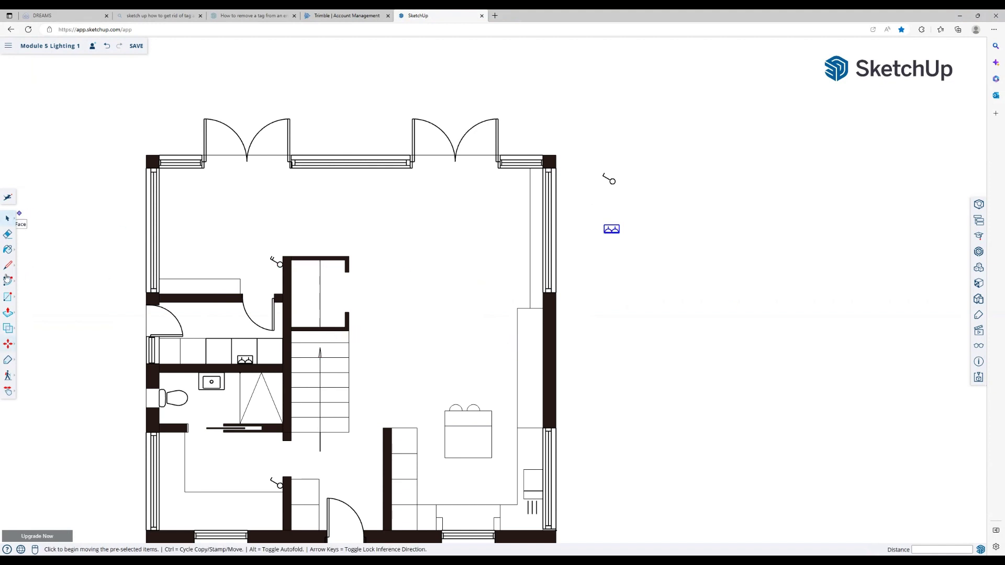
# Copy the switch symbol from the upper room and paste it outside the plan between the spare switch and the boxed double-socket symbol.
pyautogui.click(8, 218)
pyautogui.click(26, 211)
pyautogui.click(279, 264)
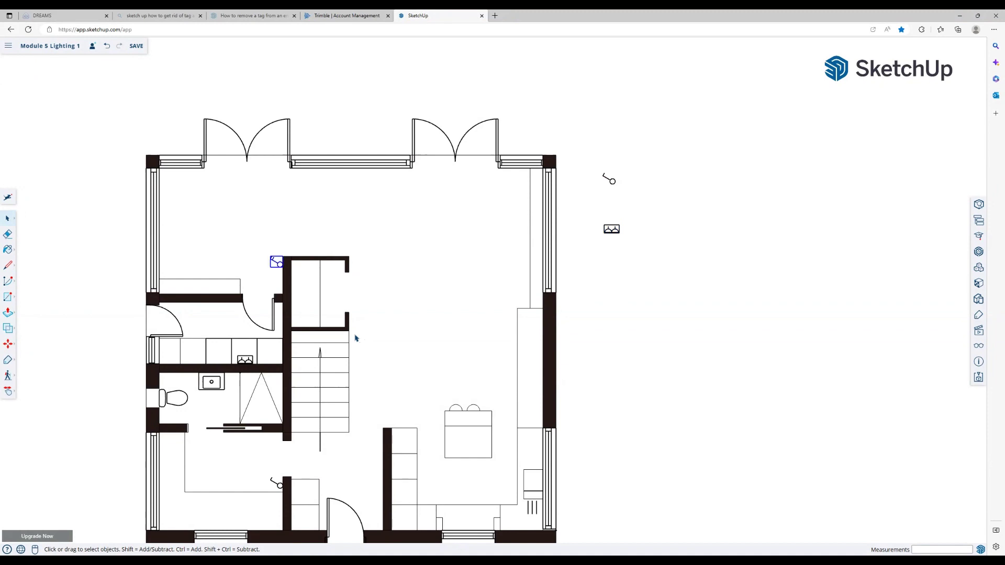
pyautogui.hotkey('ctrl', 'c')
pyautogui.hotkey('ctrl', 'v')
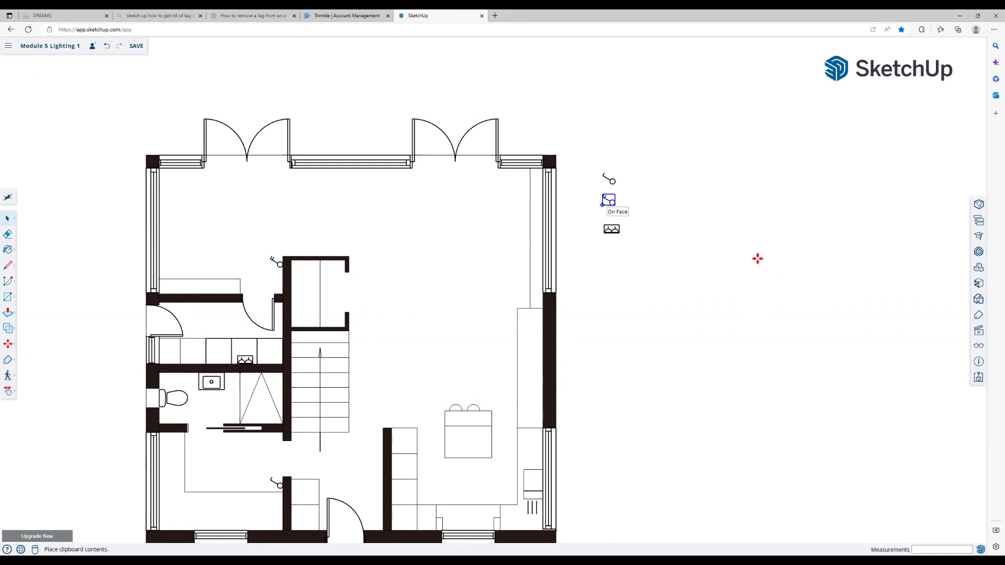
pyautogui.click(602, 206)
pyautogui.press('Escape')
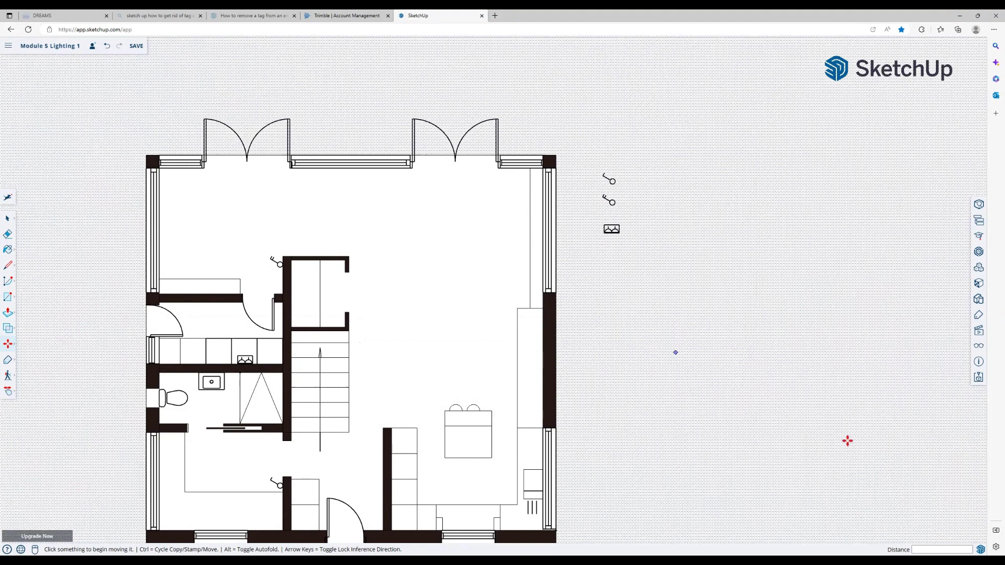
# Examine the symbol table and the Electrical Symbol Legend for a TV outlet symbol.
pyautogui.scroll(-3, 847, 441)
pyautogui.scroll(-3, 943, 451)
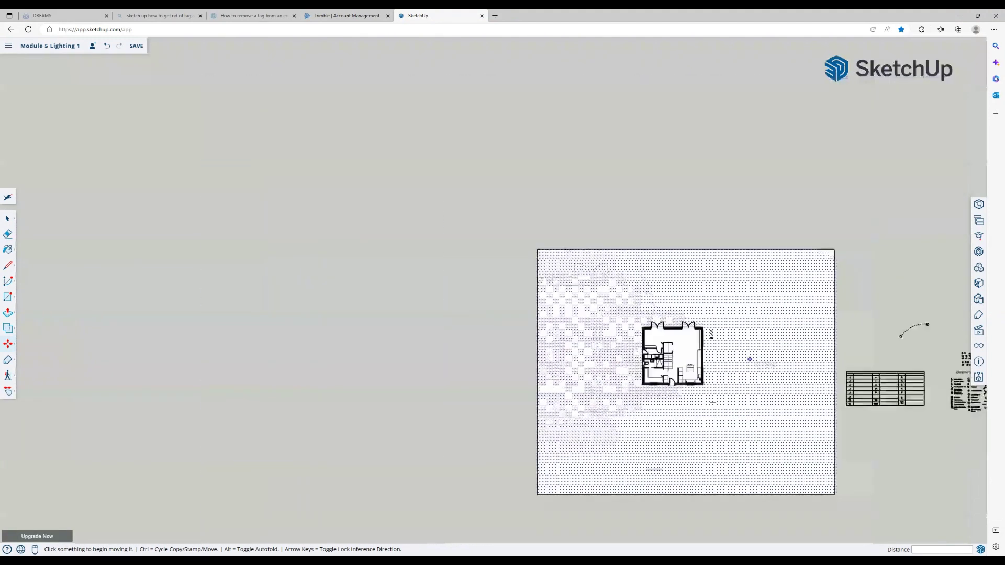
pyautogui.scroll(5, 959, 395)
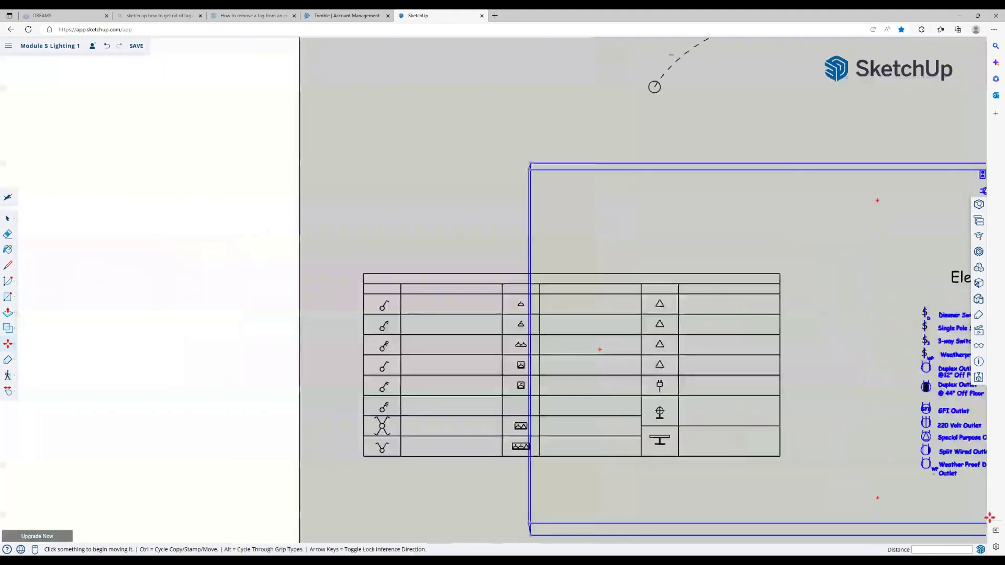
pyautogui.scroll(2, 909, 405)
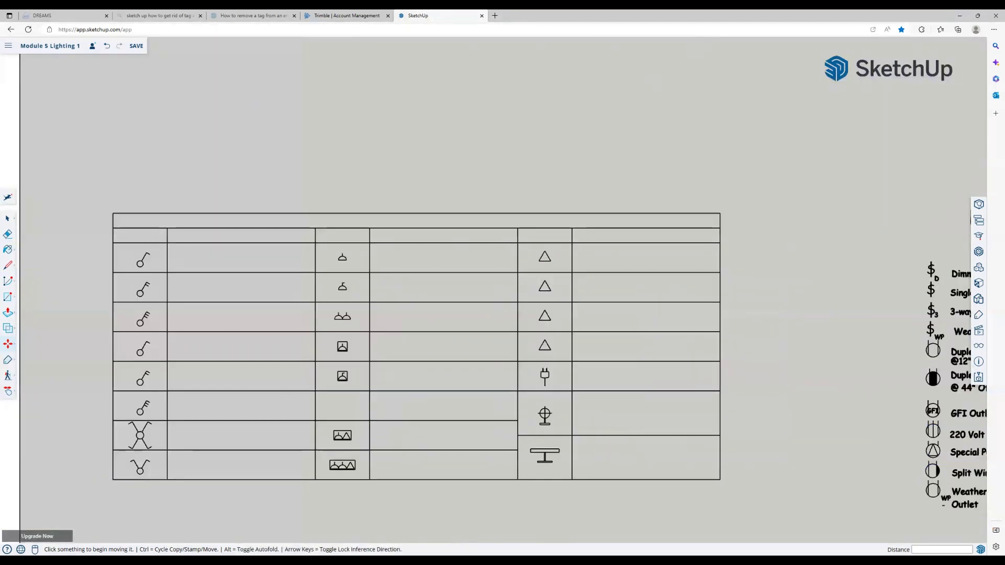
pyautogui.scroll(-6, 910, 404)
pyautogui.scroll(1, 967, 402)
pyautogui.scroll(4, 972, 405)
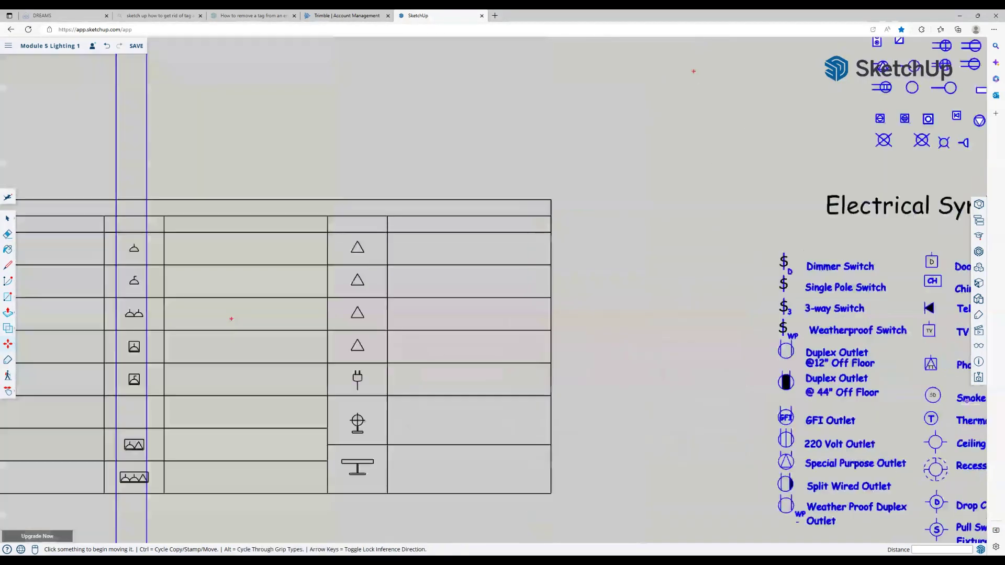
pyautogui.scroll(-3, 972, 404)
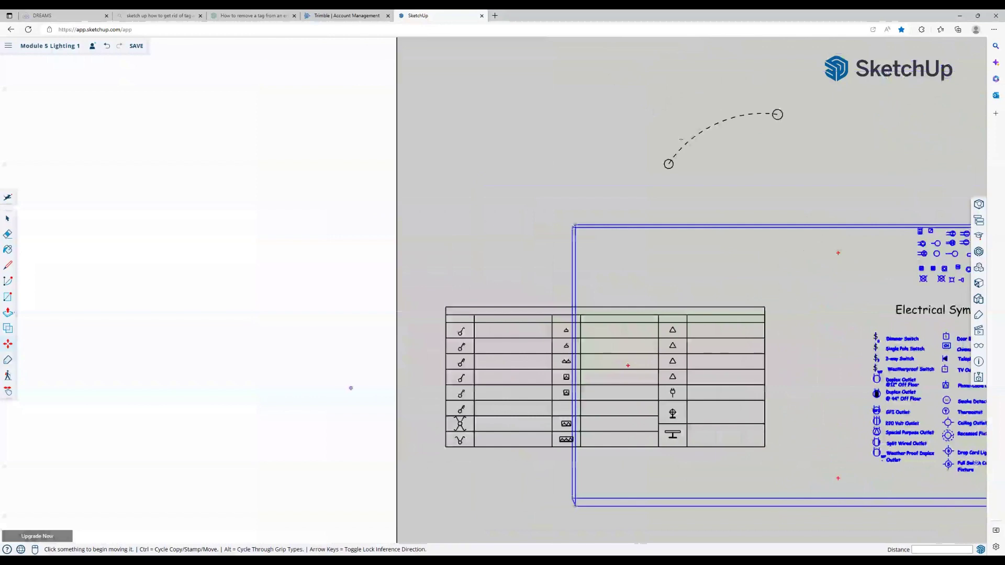
pyautogui.scroll(3, 975, 463)
pyautogui.scroll(-1, 881, 399)
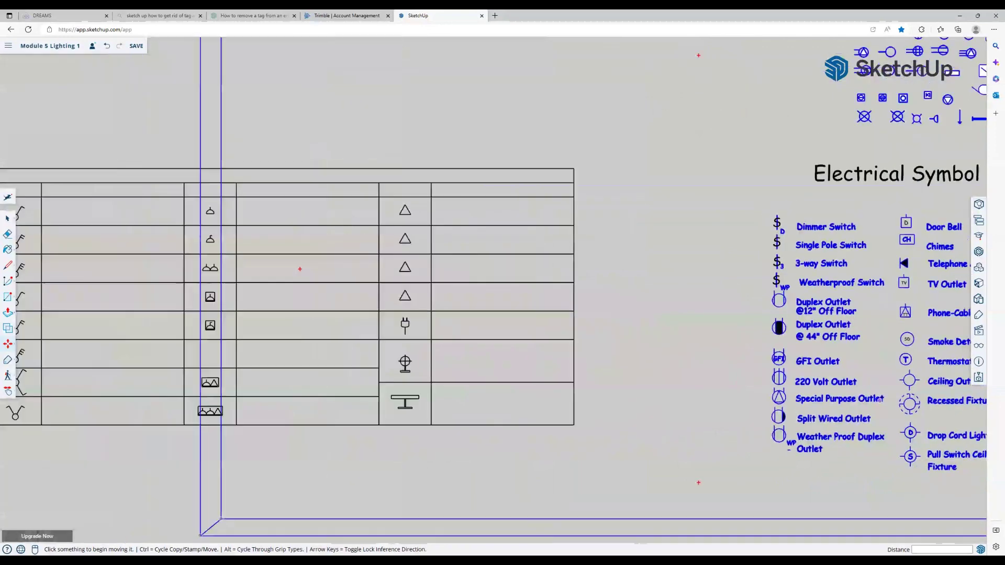
pyautogui.scroll(-4, 881, 399)
pyautogui.scroll(5, 895, 317)
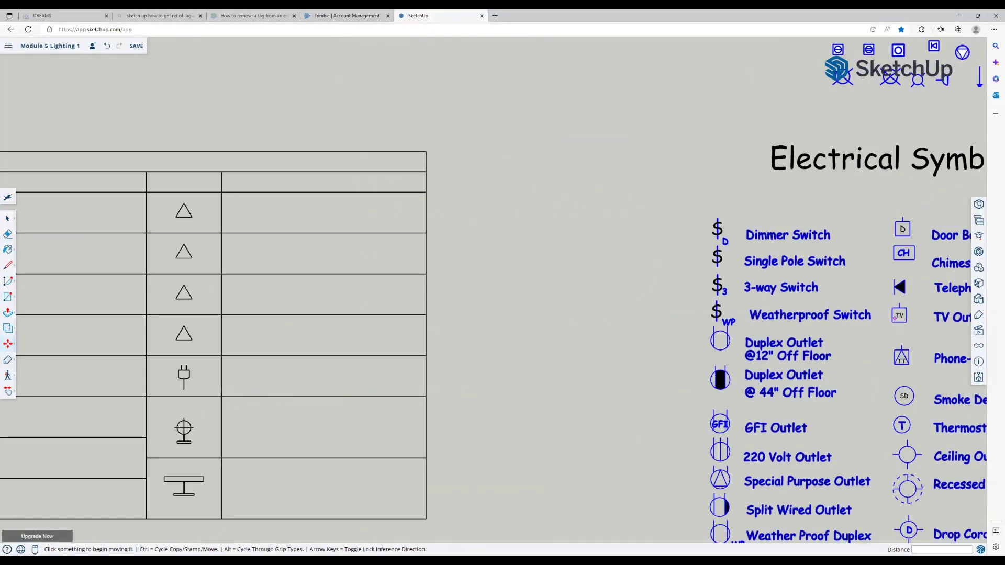
pyautogui.scroll(3, 896, 319)
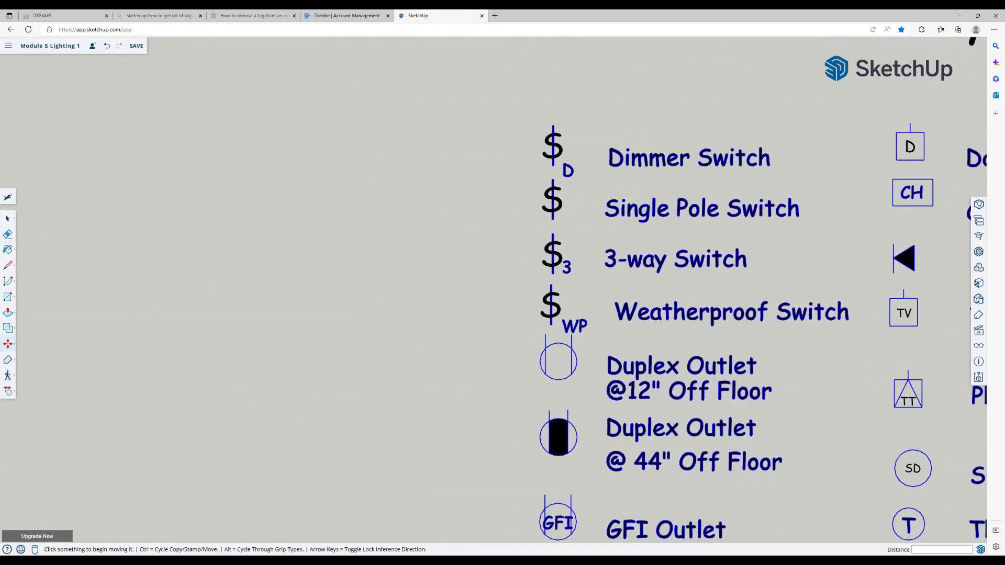
# Copy the TV Outlet symbol from the Electrical Symbol Legend and paste it outside the plan below the spare boxed double-socket symbol.
pyautogui.press('space')
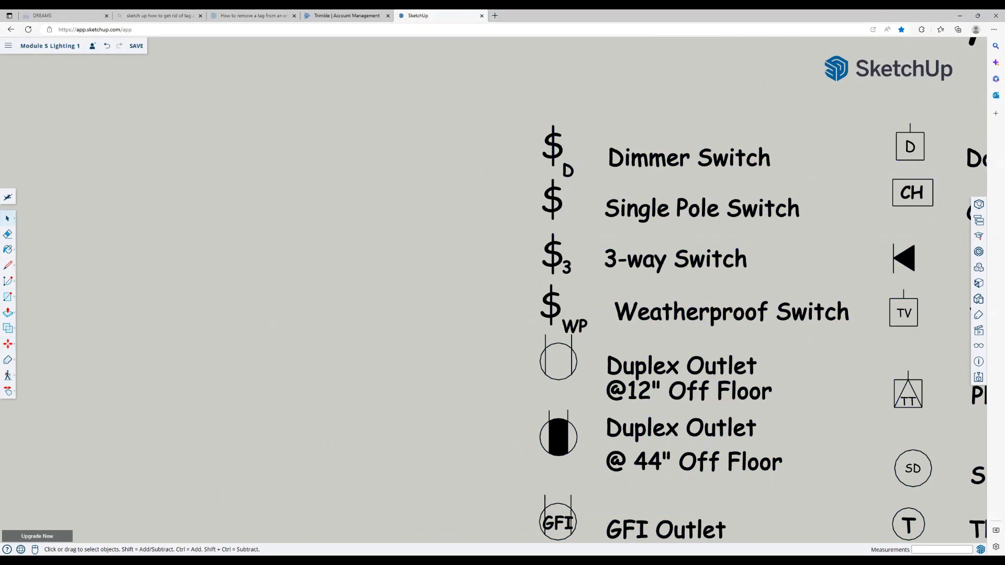
pyautogui.click(904, 313)
pyautogui.hotkey('ctrl', 'v')
pyautogui.scroll(-5, 861, 353)
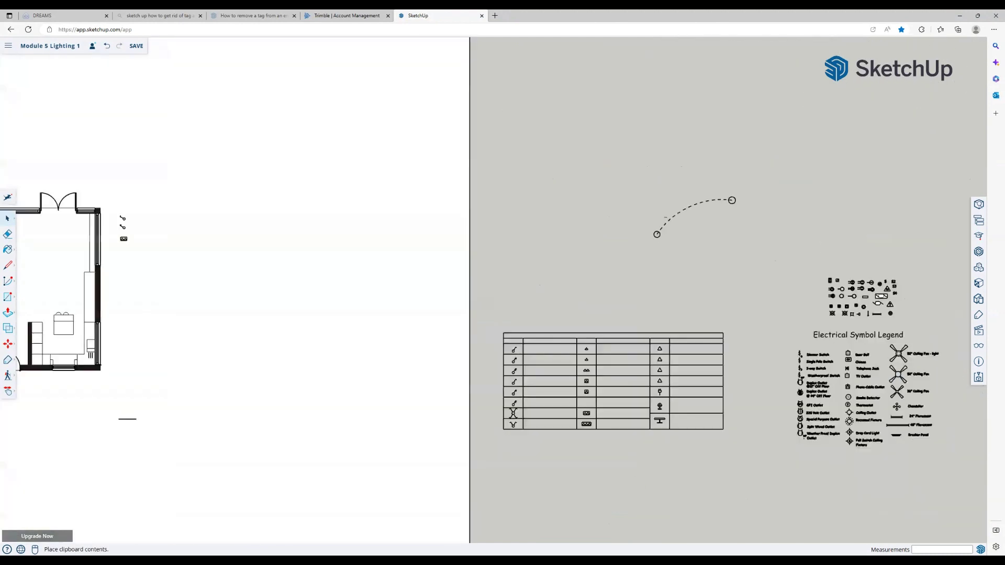
pyautogui.scroll(3, 122, 320)
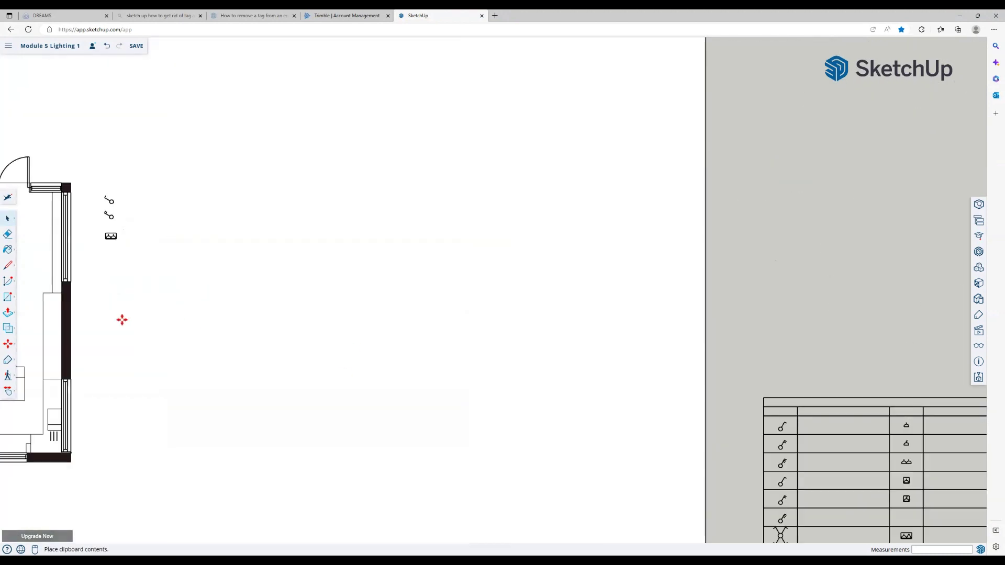
pyautogui.scroll(2, 139, 321)
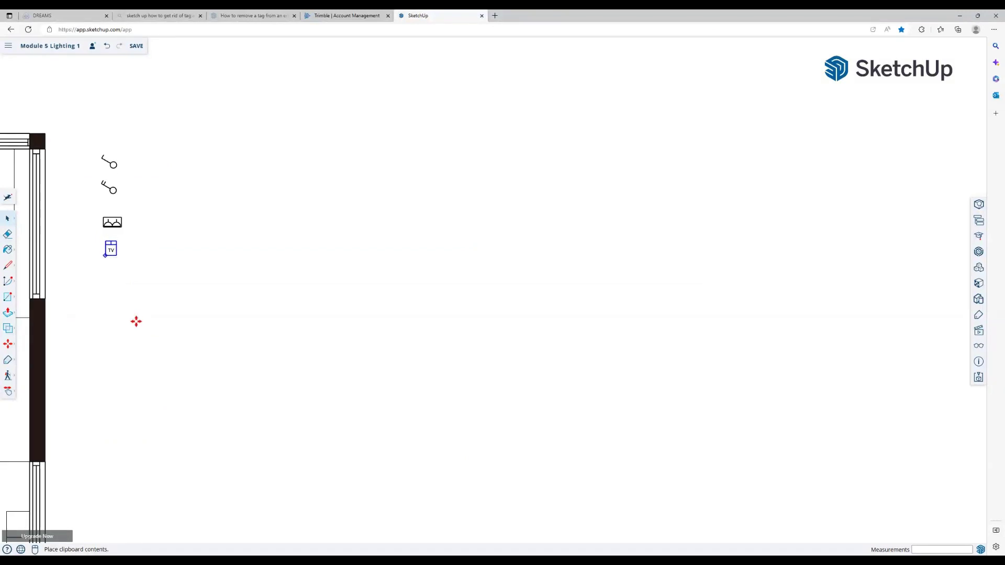
pyautogui.click(135, 321)
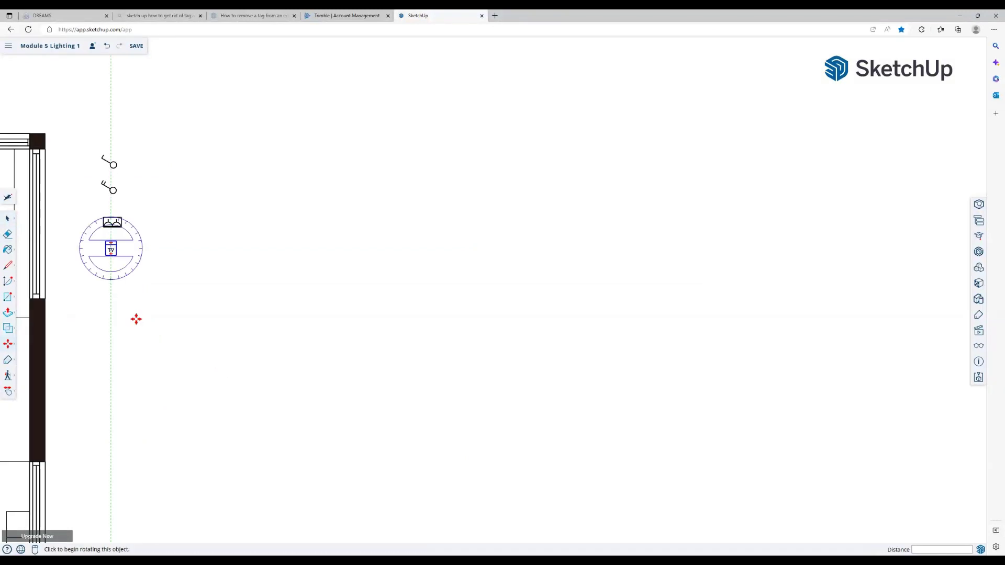
# Paste a copy of the TV outlet symbol onto the upper window in the plan's right wall.
pyautogui.hotkey('ctrl', 'v')
pyautogui.scroll(-5, 224, 384)
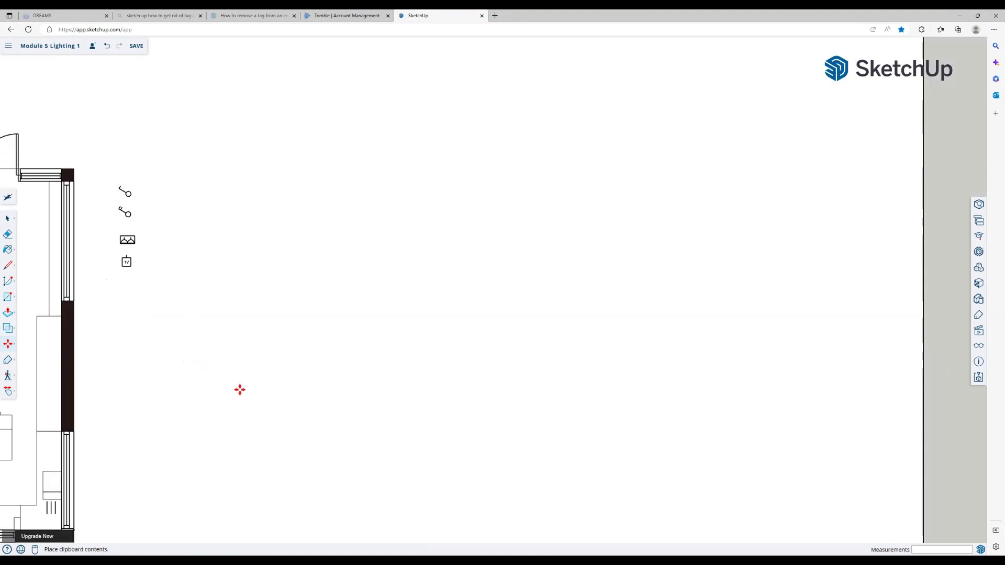
pyautogui.scroll(4, 200, 353)
pyautogui.scroll(4, 200, 354)
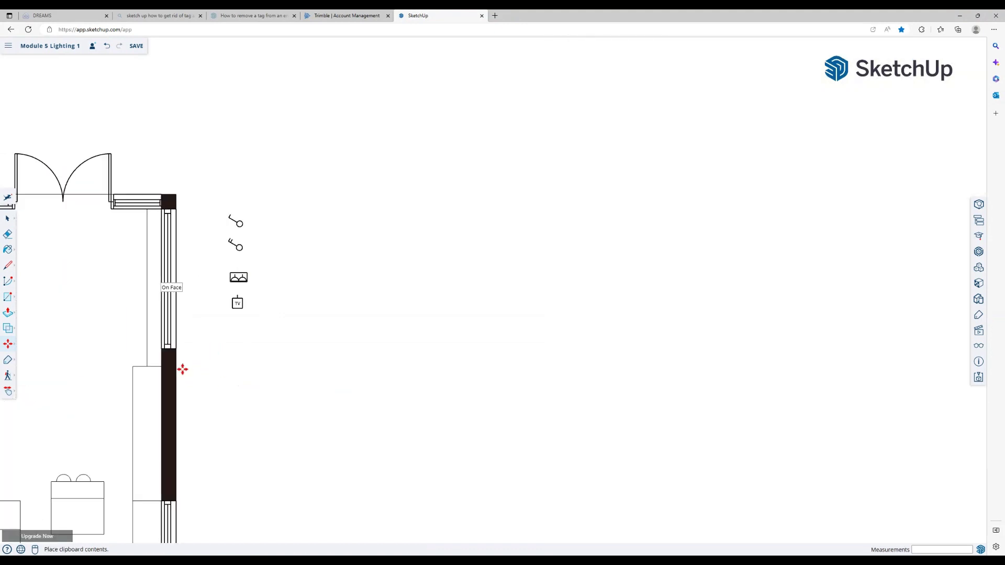
pyautogui.click(211, 396)
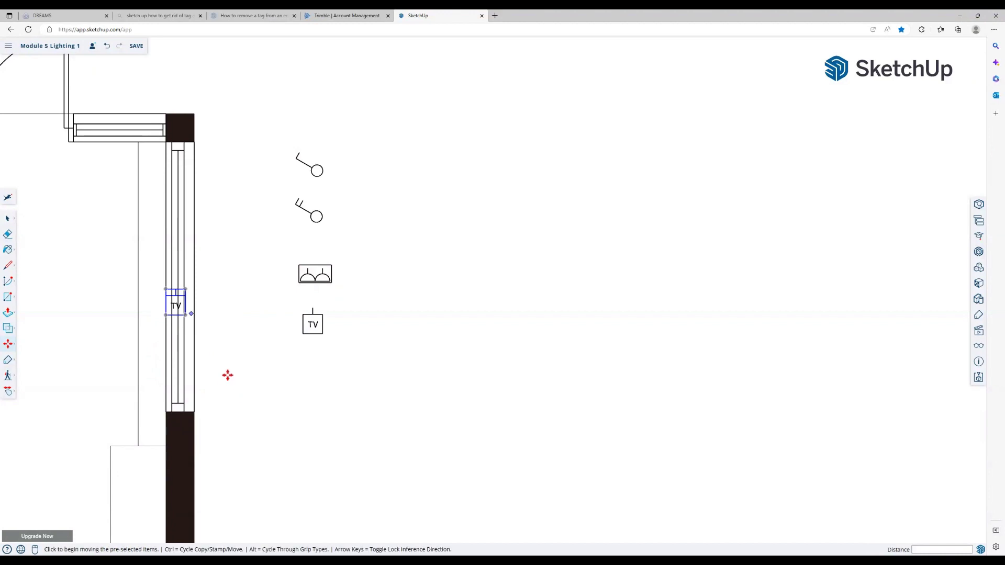
# Rotate the pasted TV outlet symbol a quarter turn counterclockwise and move it against the inner face of the right wall.
pyautogui.click(188, 376)
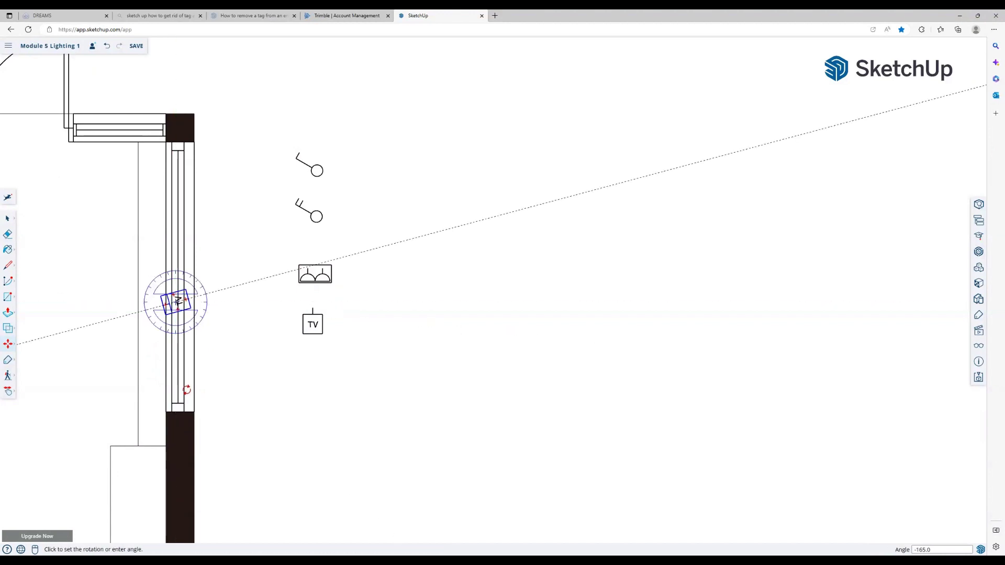
pyautogui.click(188, 382)
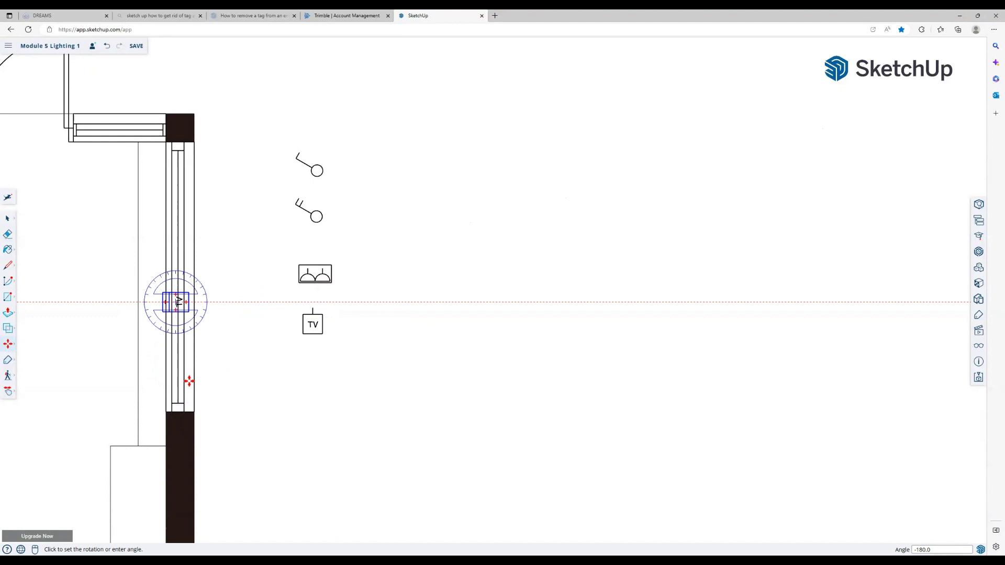
pyautogui.click(239, 378)
pyautogui.click(211, 377)
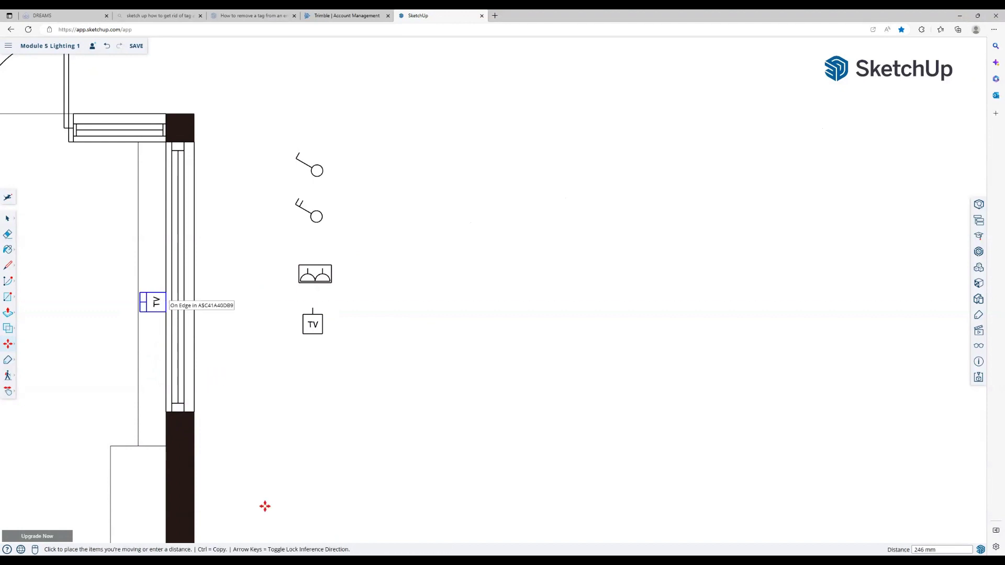
# Review the symbols placed on the plan and examine the Electrical Symbol Legend for further symbols.
pyautogui.scroll(-10, 554, 406)
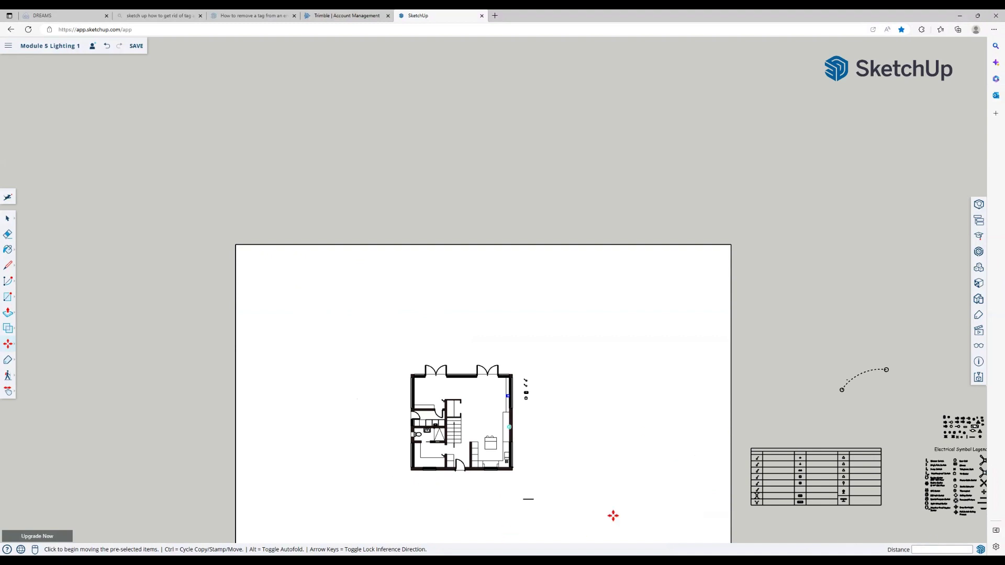
pyautogui.scroll(5, 679, 478)
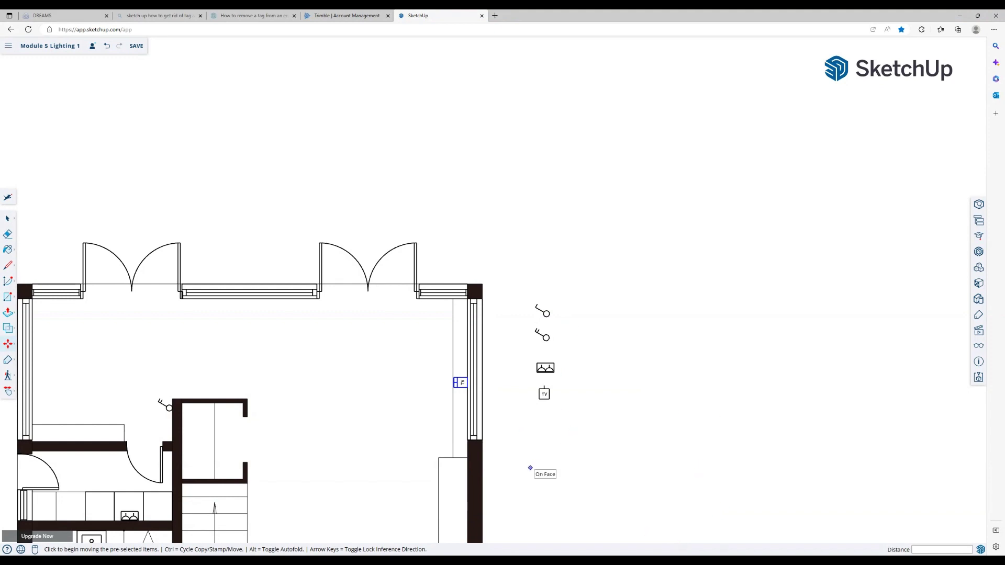
pyautogui.scroll(-10, 531, 468)
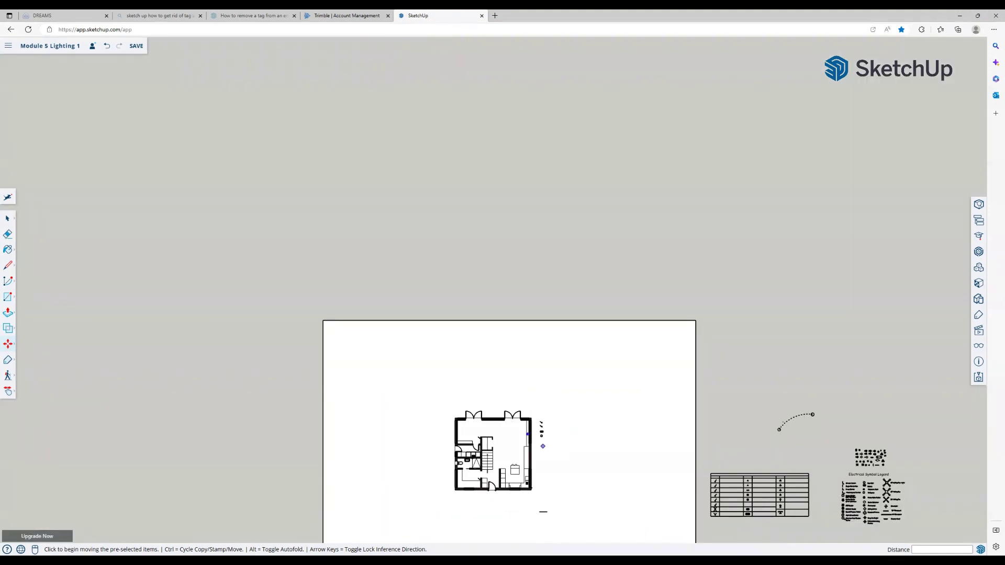
pyautogui.scroll(10, 916, 519)
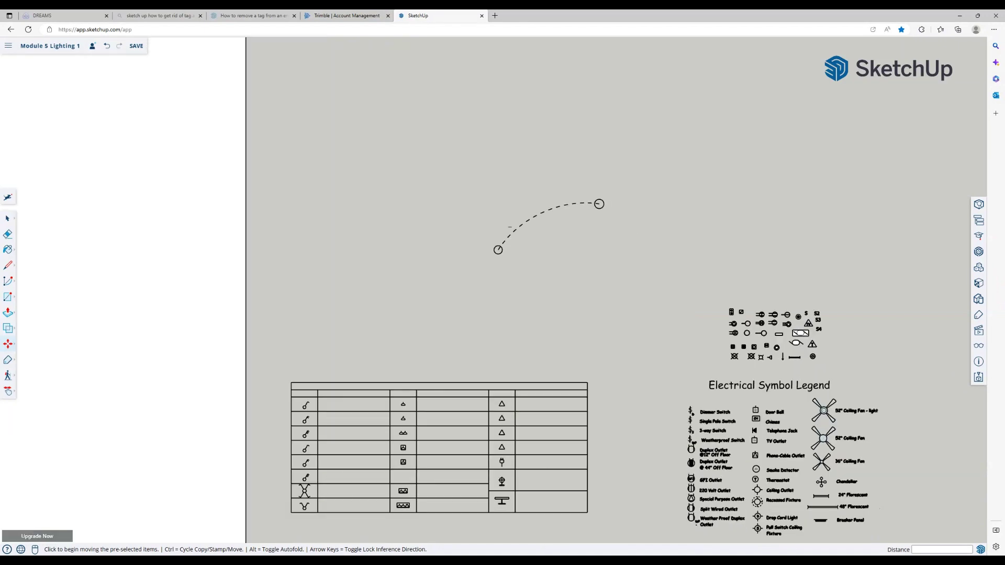
pyautogui.scroll(3, 904, 511)
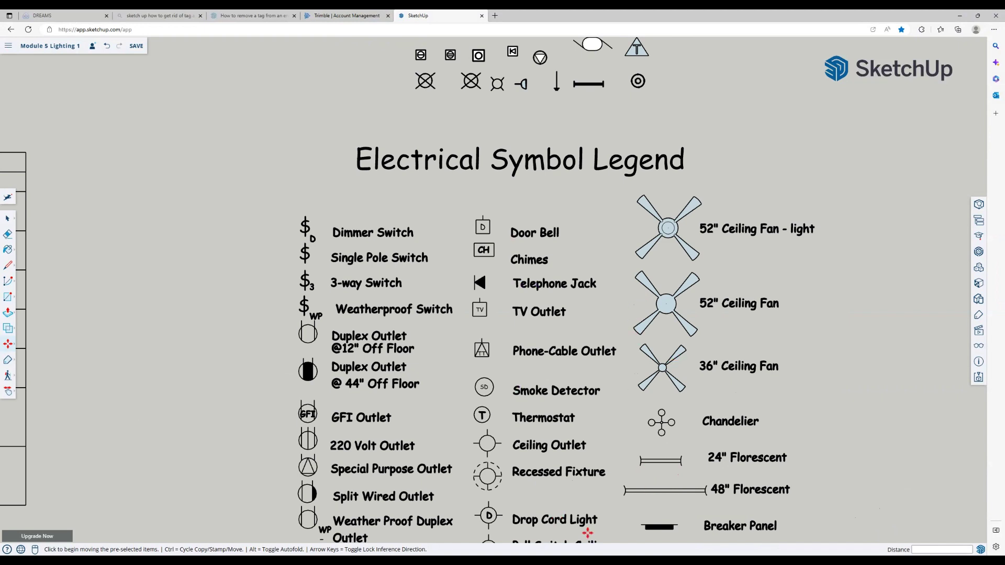
pyautogui.scroll(-3, 485, 437)
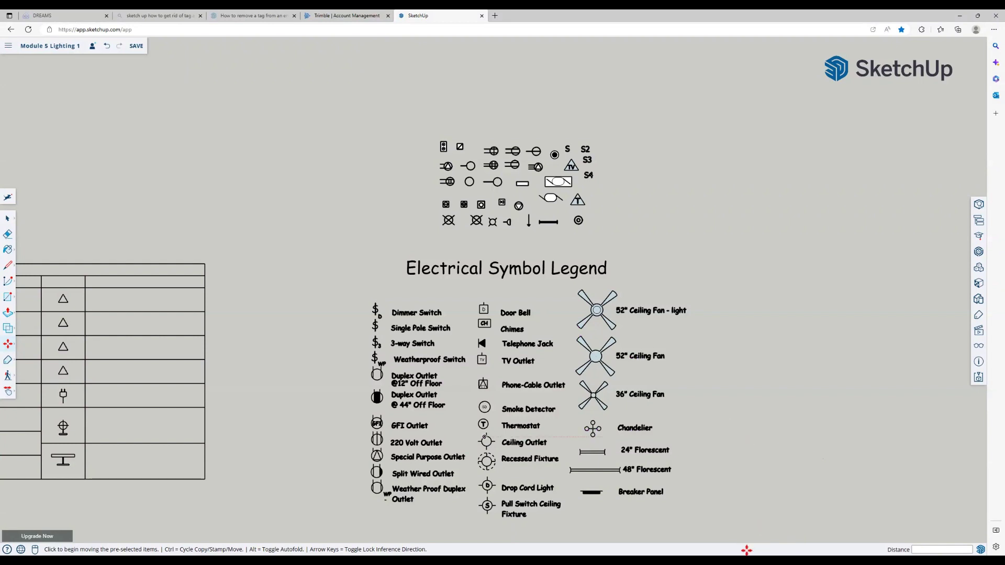
# Copy the Chandelier symbol from the Electrical Symbol Legend and place it beside the floor plan, below the TV outlet symbol.
pyautogui.scroll(2, 593, 440)
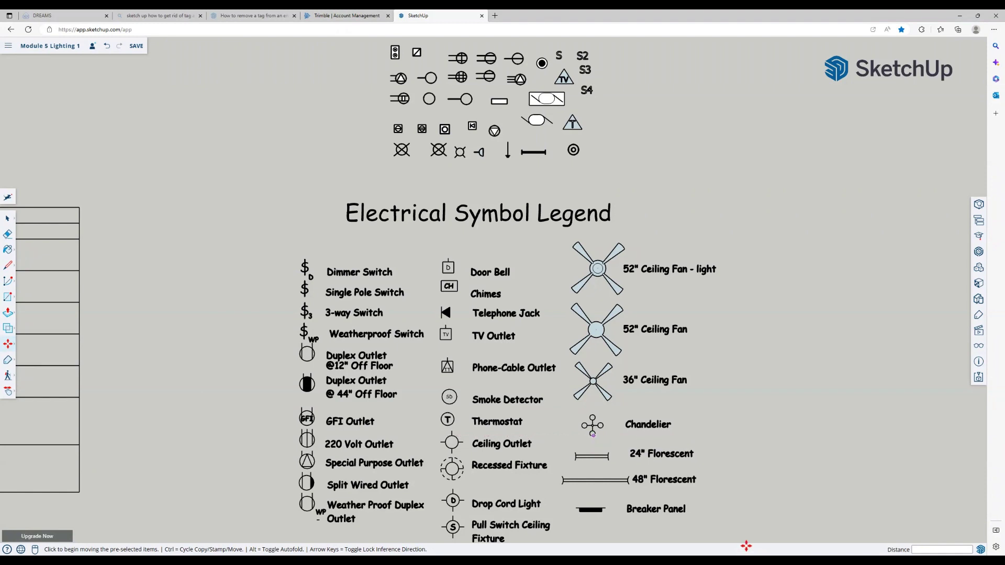
pyautogui.press('space')
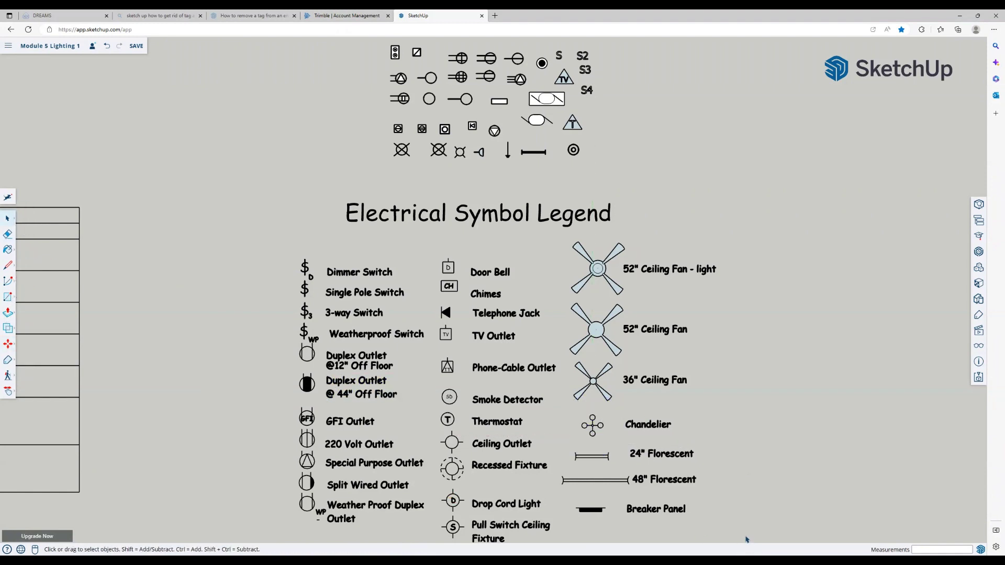
pyautogui.click(593, 425)
pyautogui.hotkey('ctrl', 'v')
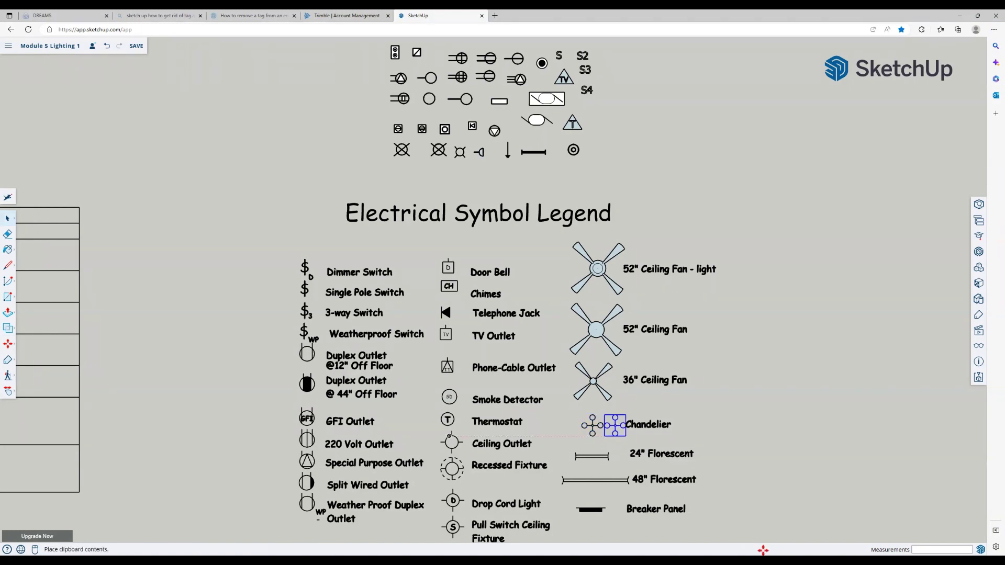
pyautogui.scroll(-5, 790, 538)
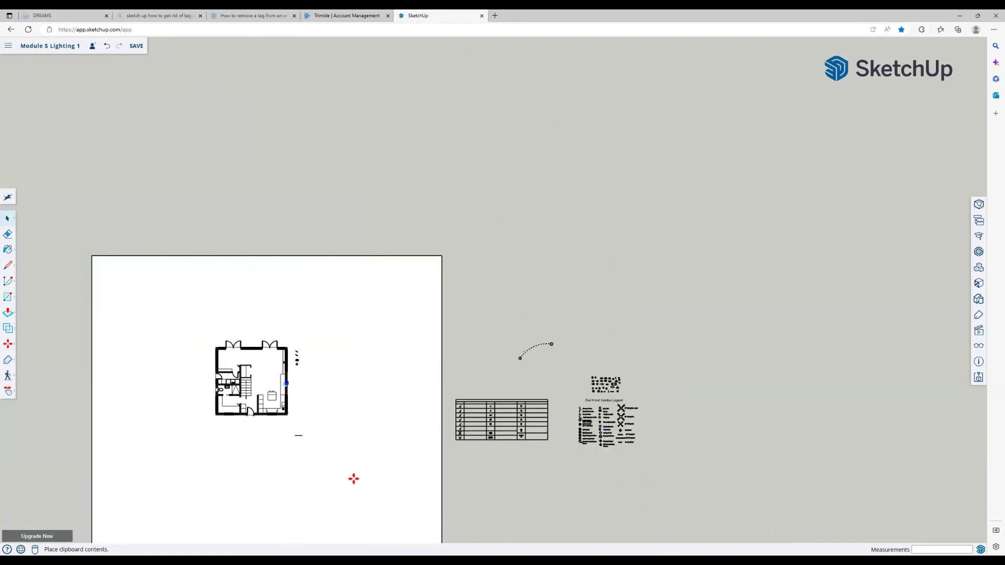
pyautogui.scroll(6, 375, 474)
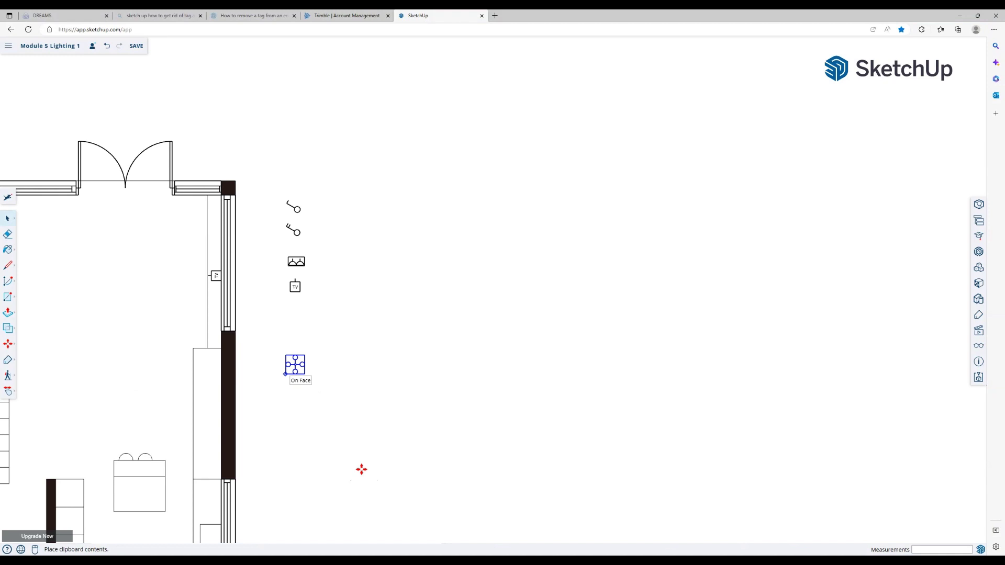
pyautogui.click(286, 374)
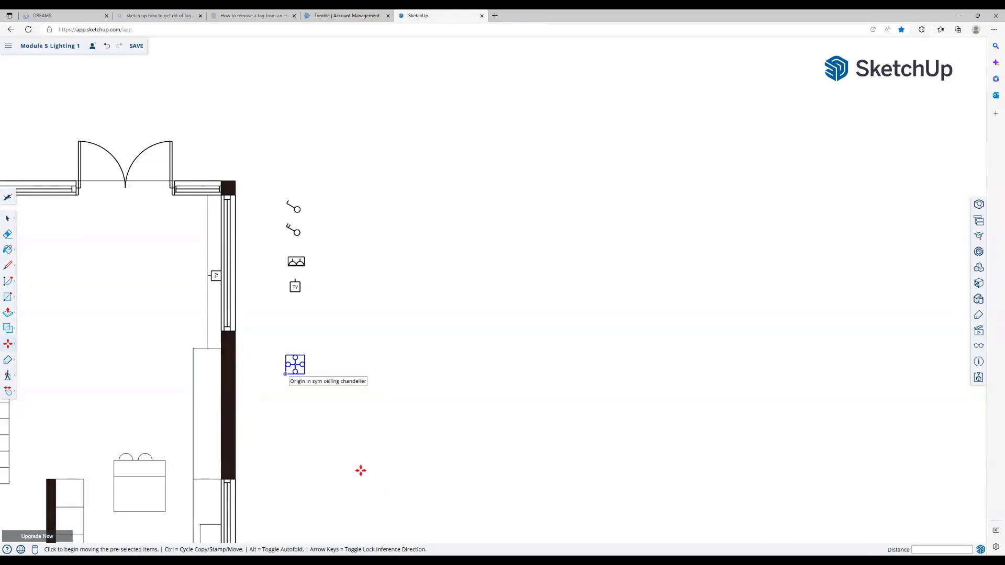
# Paste two chandelier symbols into the open living area, one inside the right-hand double doors and one just above the kitchen island.
pyautogui.hotkey('ctrl', 'v')
pyautogui.scroll(-3, 494, 504)
pyautogui.scroll(3, 505, 485)
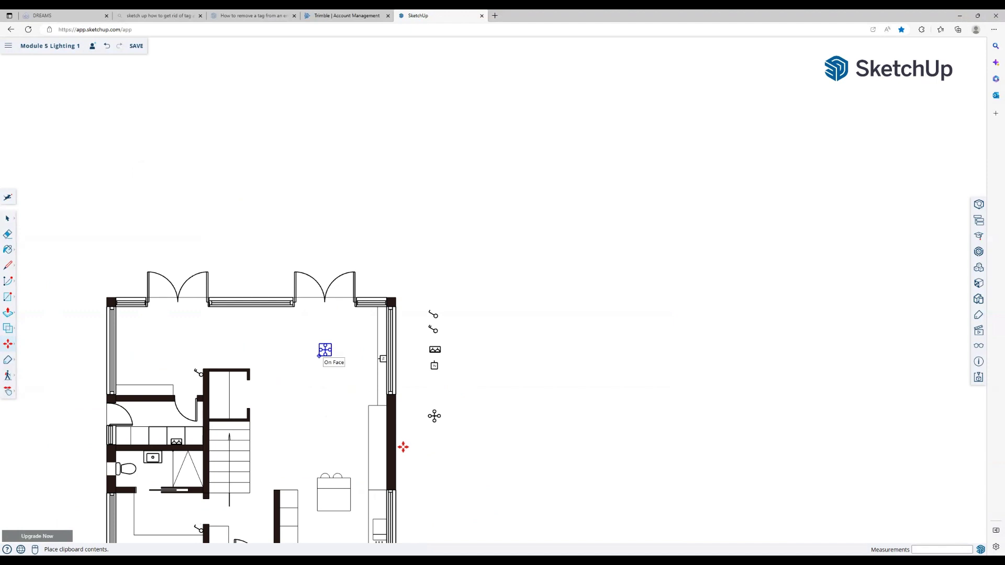
pyautogui.click(403, 447)
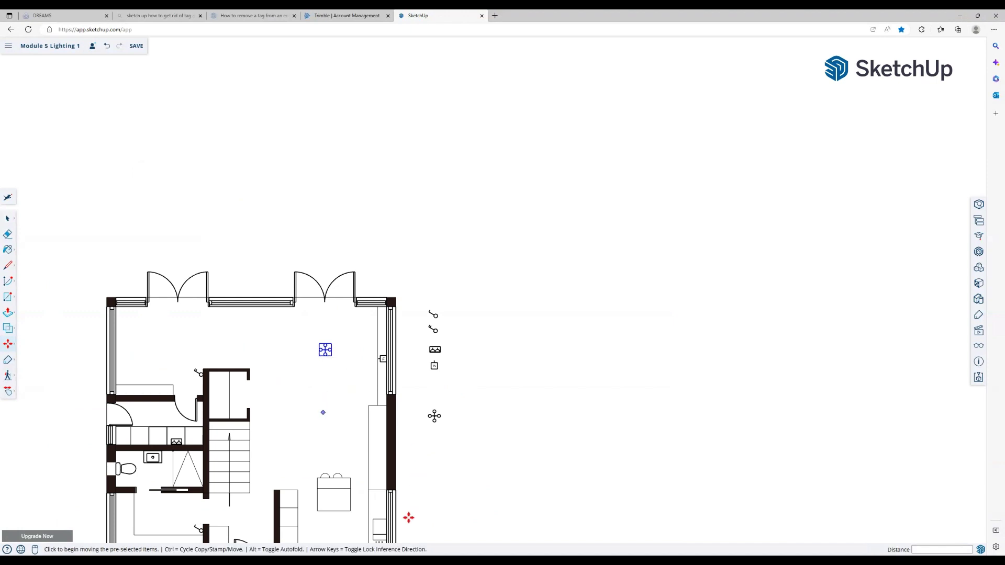
pyautogui.hotkey('ctrl', 'v')
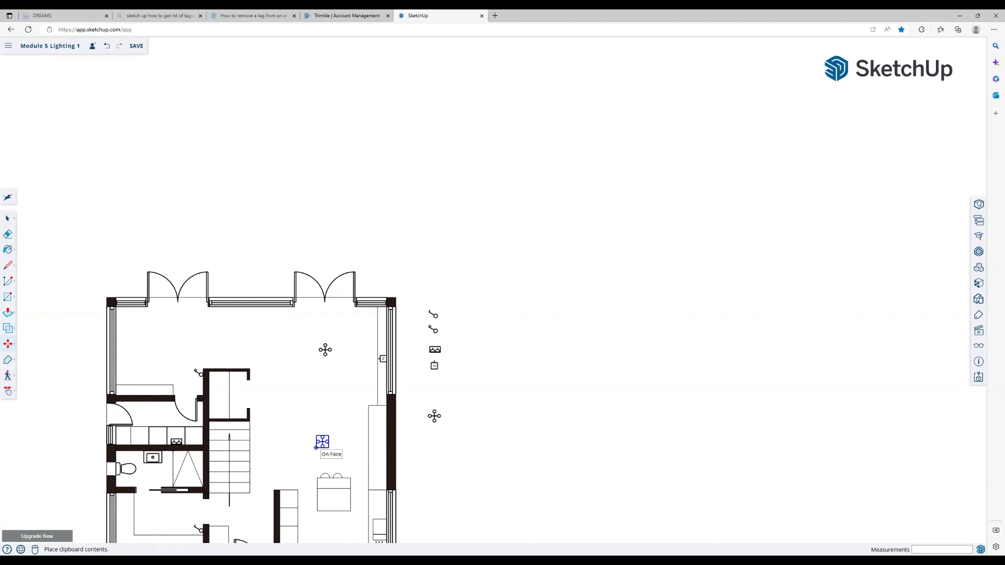
pyautogui.click(316, 447)
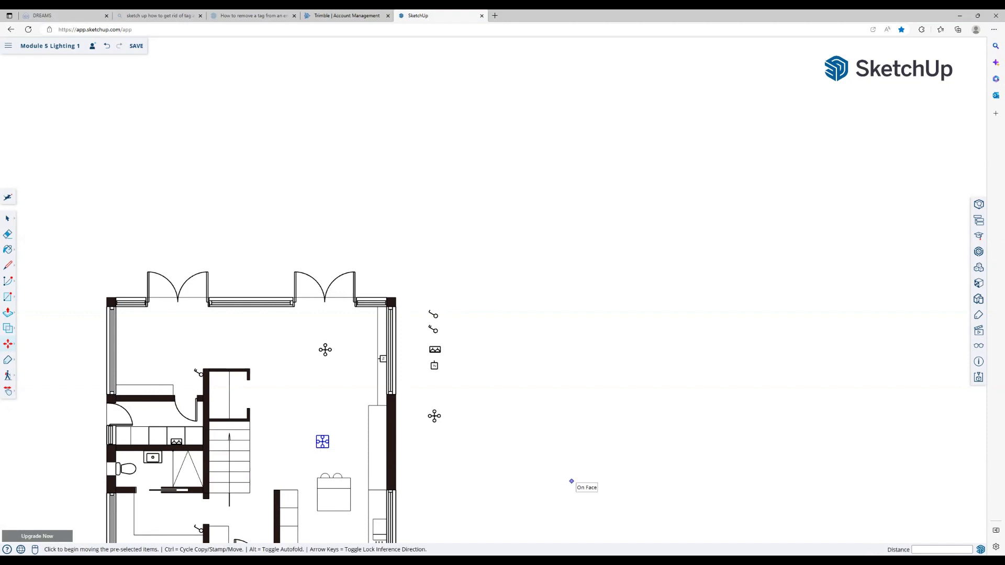
pyautogui.press('Escape')
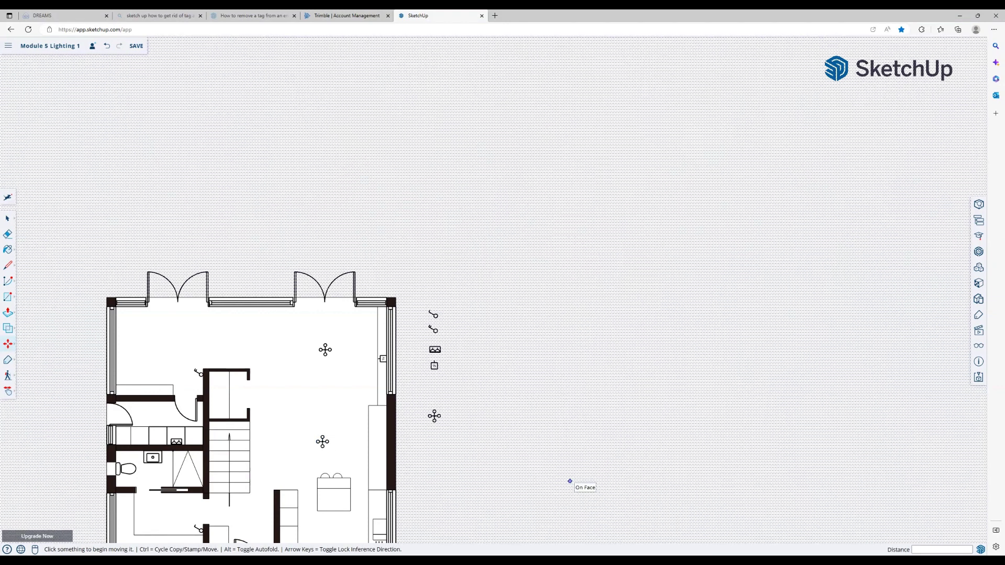
# Copy the "52" Ceiling Fan - light" symbol from the legend into the upper-left room of the floor plan.
pyautogui.scroll(-3, 559, 463)
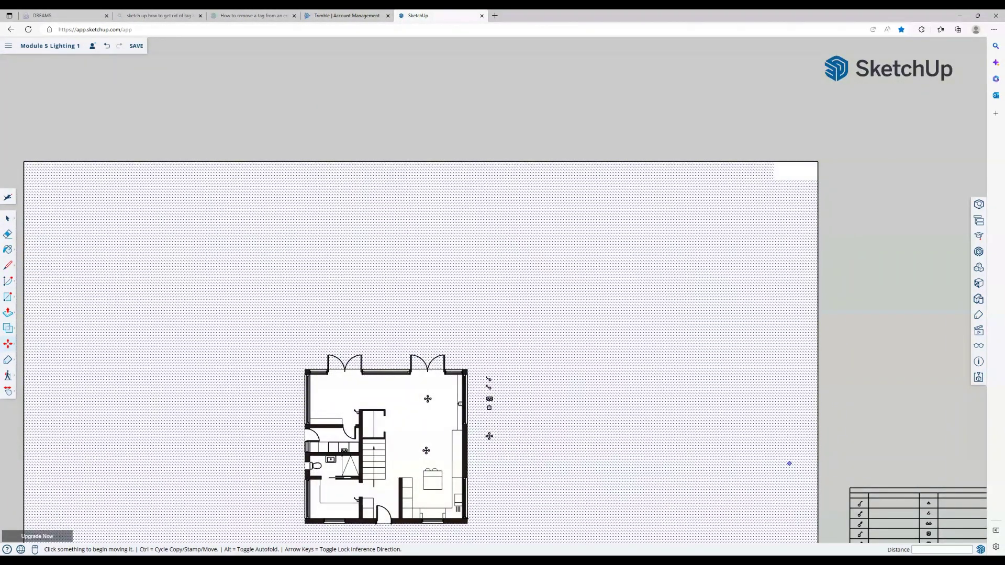
pyautogui.scroll(-3, 903, 441)
pyautogui.scroll(5, 957, 321)
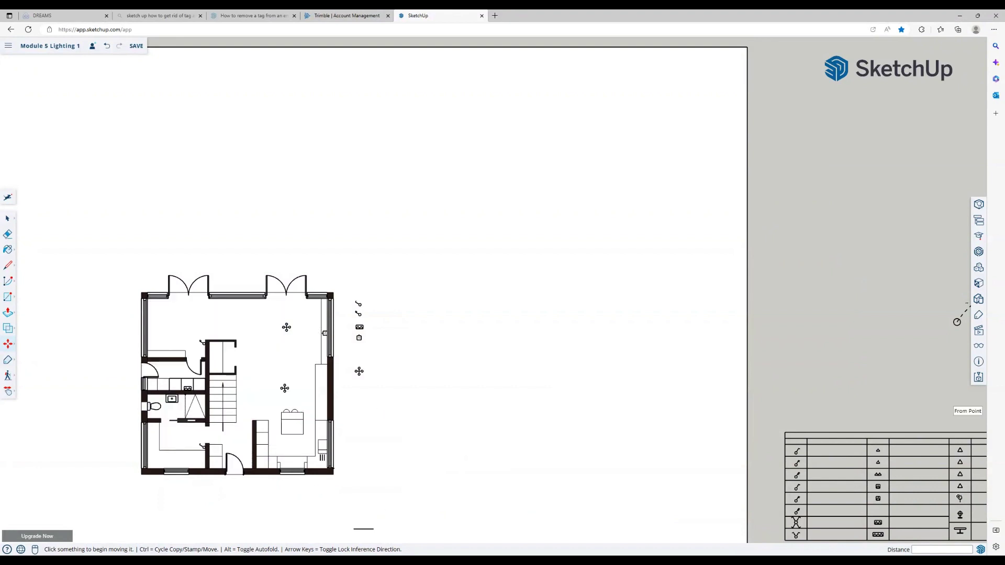
pyautogui.keyDown('shift'); pyautogui.moveTo(981, 487); pyautogui.dragTo(517, 329, button='middle'); pyautogui.keyUp('shift')
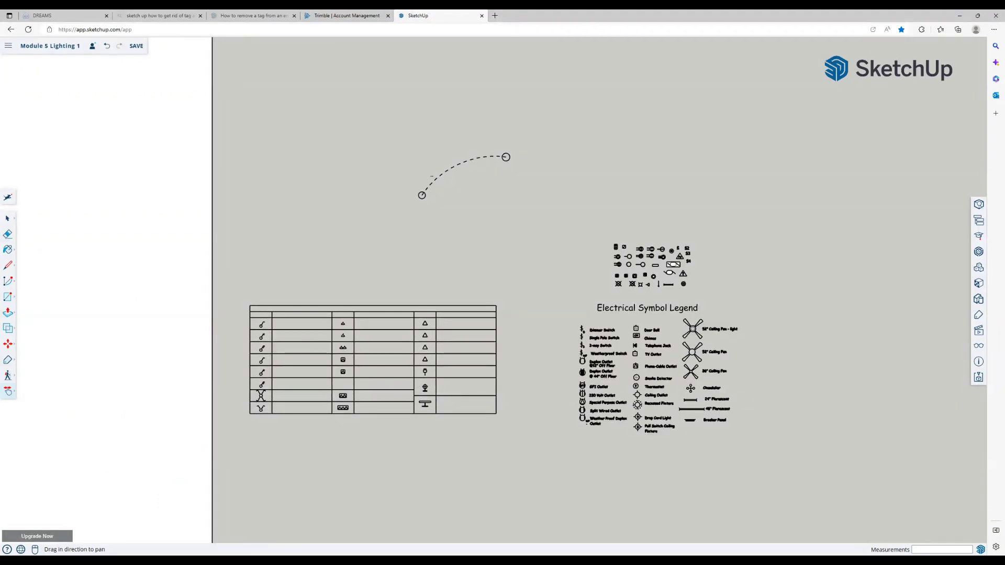
pyautogui.scroll(5, 861, 422)
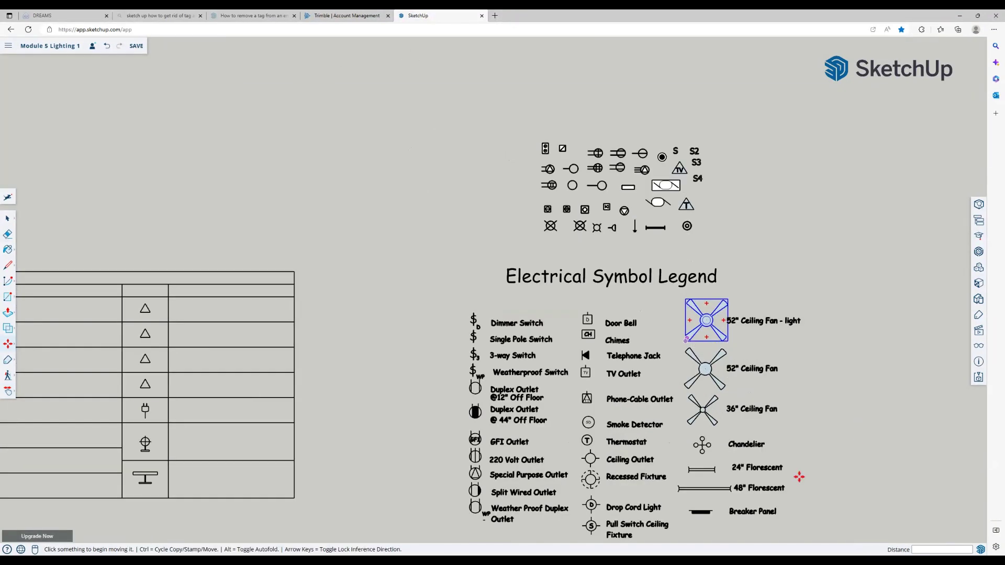
pyautogui.scroll(3, 777, 325)
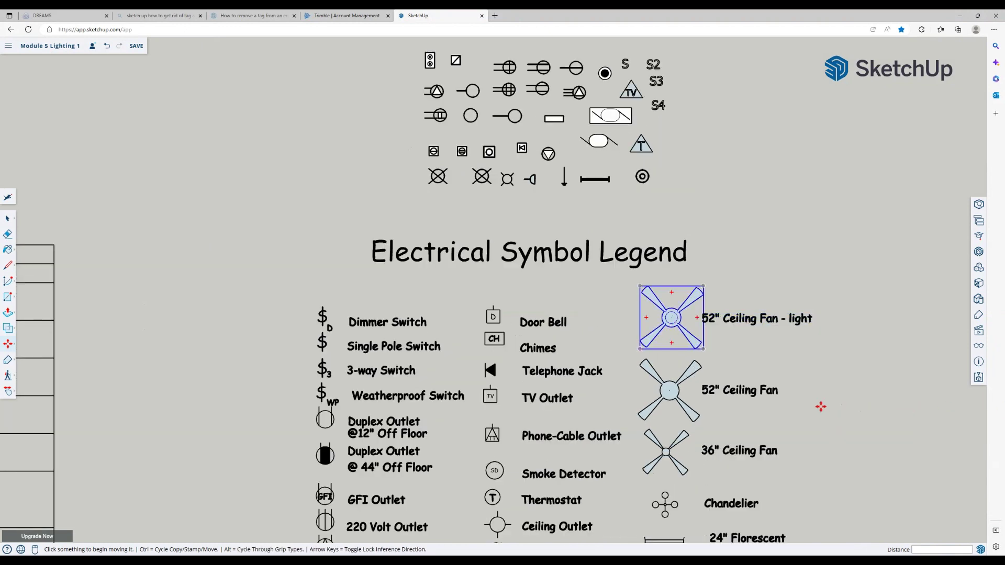
pyautogui.press('ctrl')
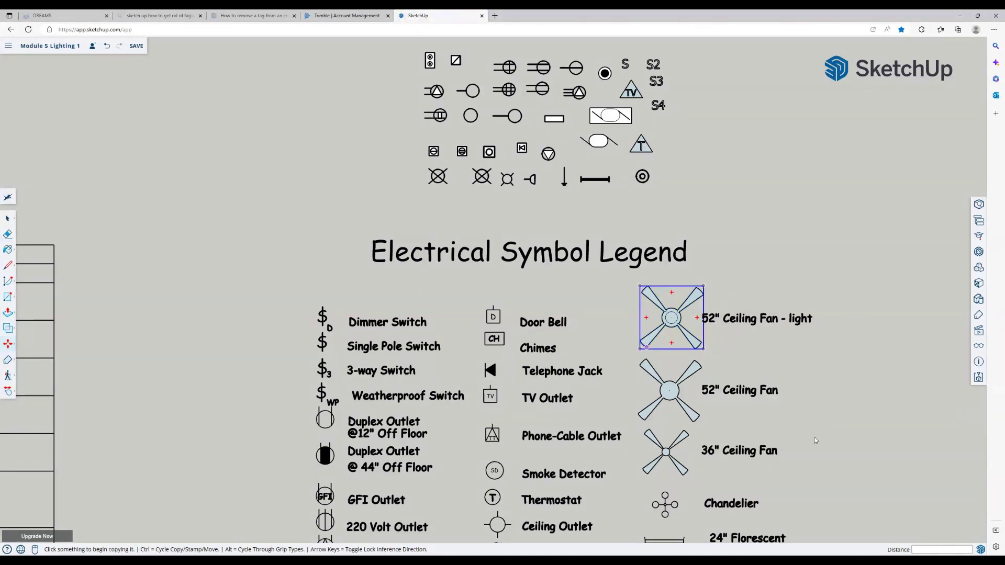
pyautogui.click(803, 448)
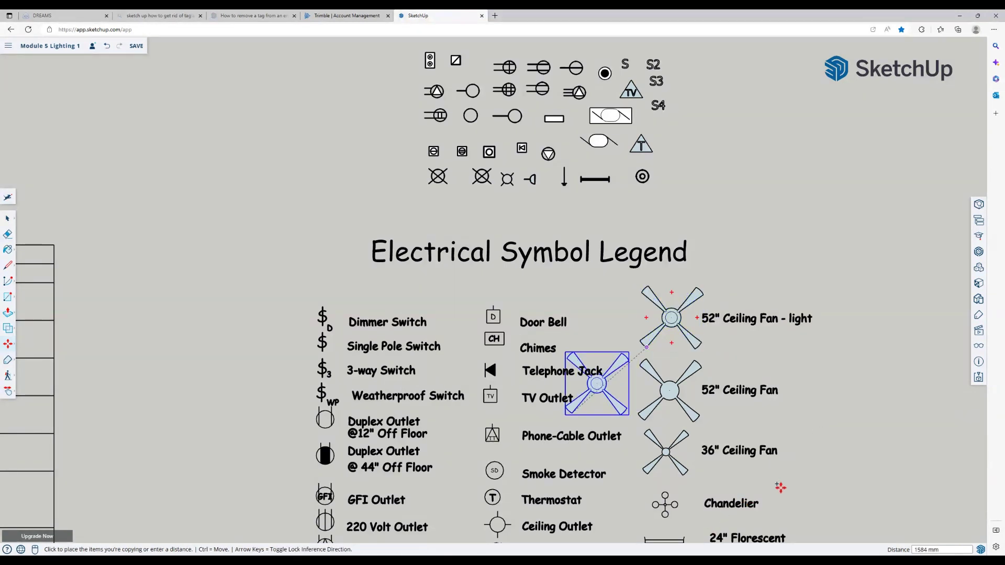
pyautogui.scroll(-8, 781, 482)
pyautogui.scroll(-2, 753, 474)
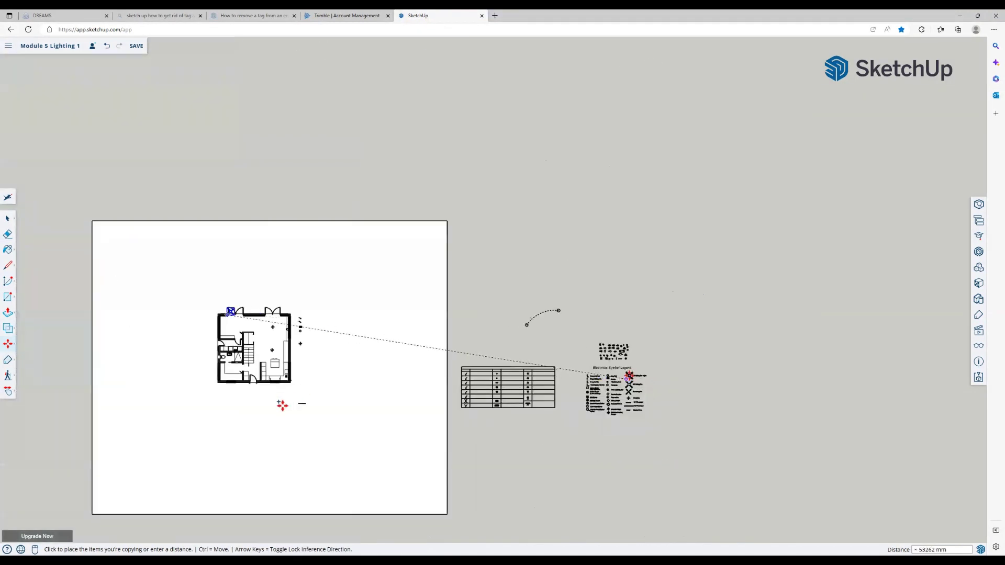
pyautogui.scroll(6, 288, 413)
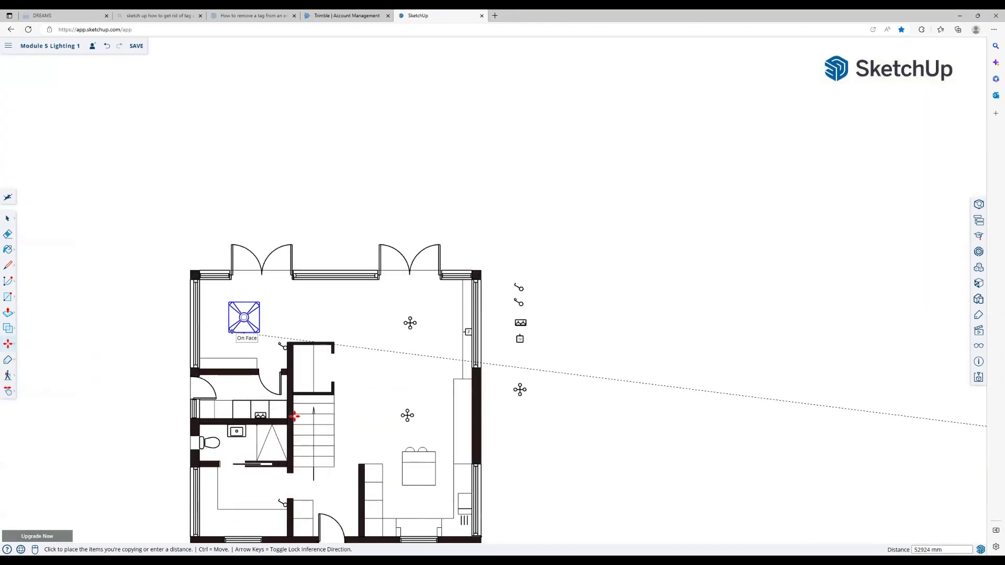
pyautogui.click(295, 416)
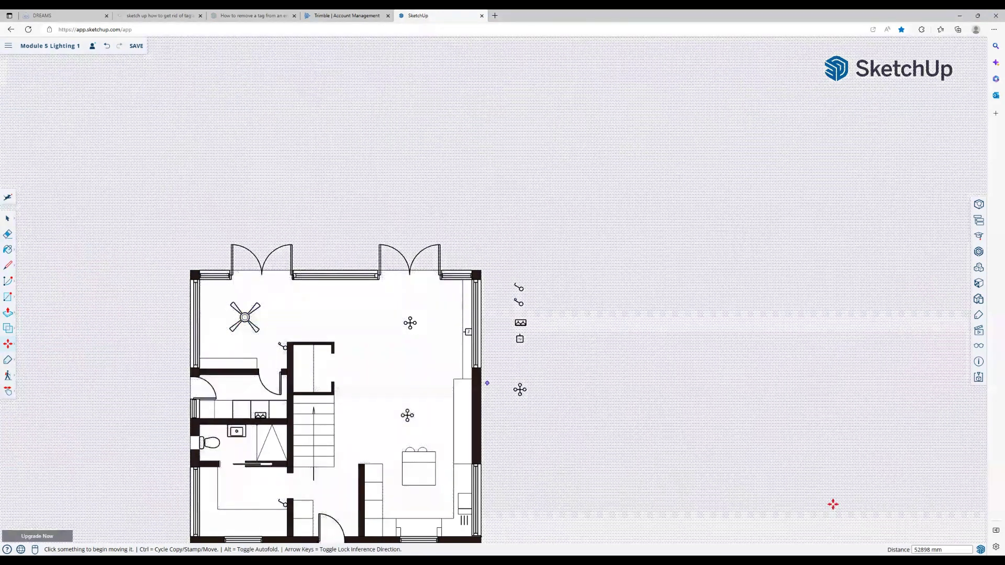
# Paste another ceiling fan with light symbol directly below the chandelier in the symbol column beside the plan.
pyautogui.scroll(-5, 833, 504)
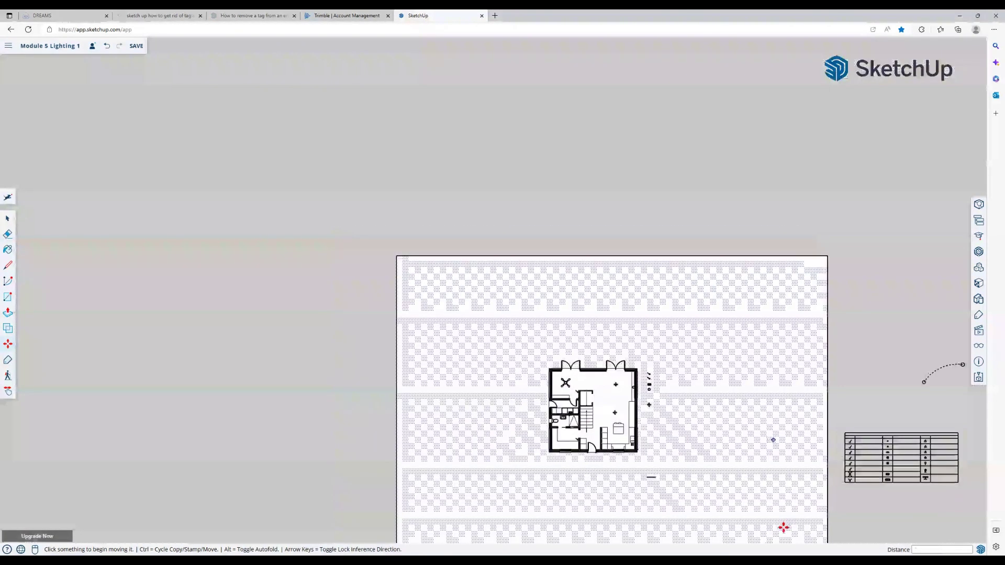
pyautogui.scroll(3, 826, 524)
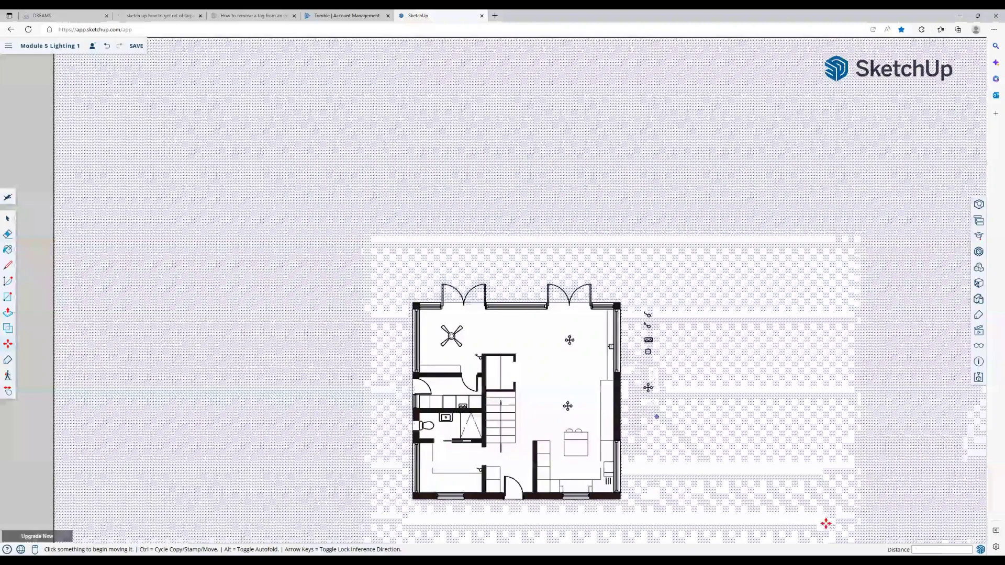
pyautogui.hotkey('ctrl', 'v')
pyautogui.scroll(4, 801, 526)
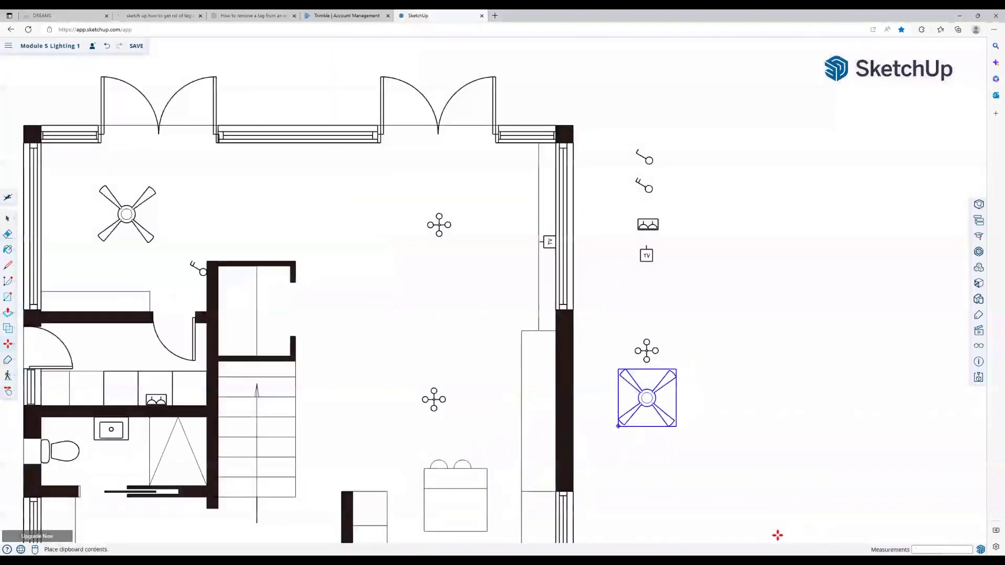
pyautogui.click(618, 426)
# Save the model, and move the Ceiling Outlet symbol from the legend to below the ceiling fan in the symbol column beside the plan.
pyautogui.scroll(-6, 706, 465)
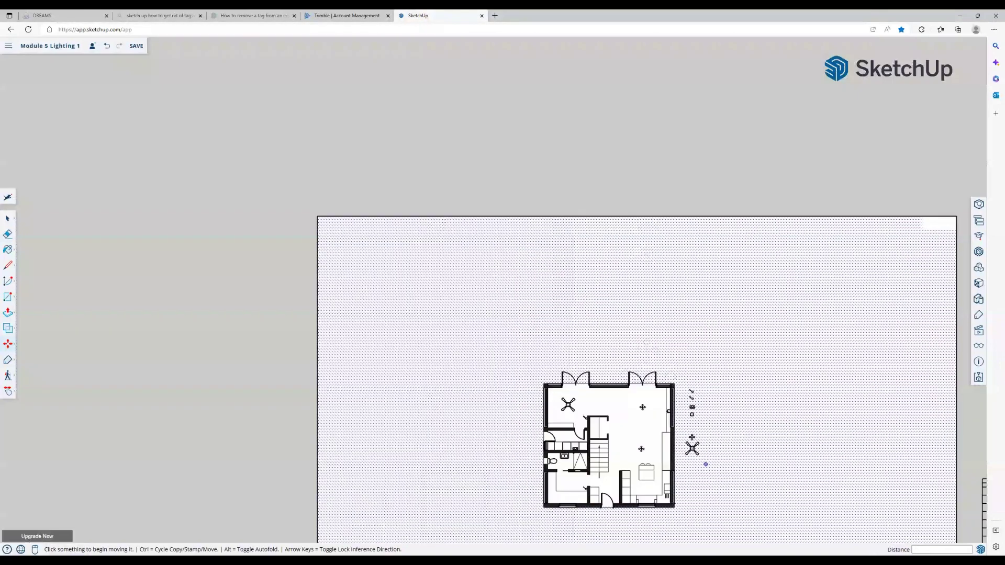
pyautogui.scroll(-3, 706, 464)
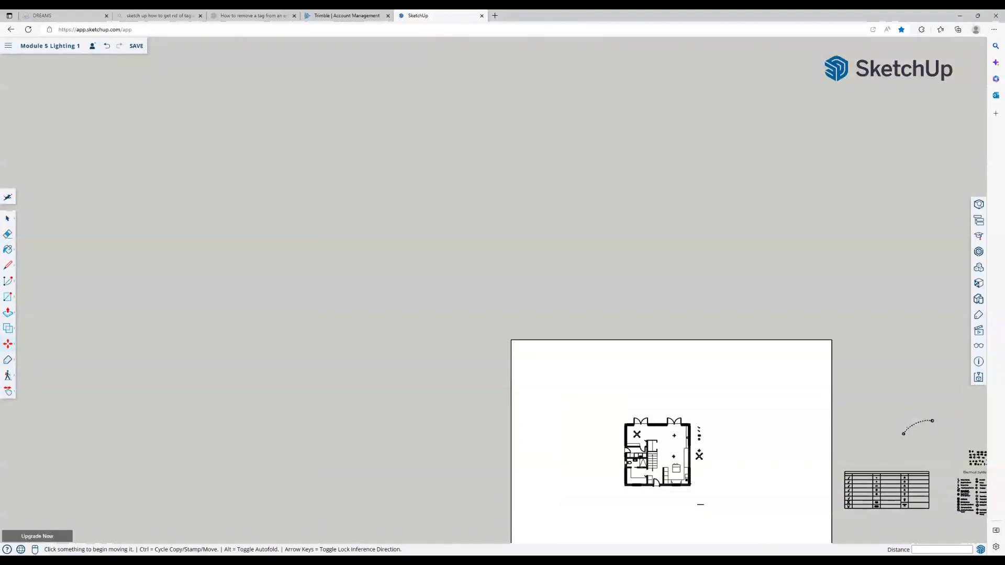
pyautogui.keyDown('shift'); pyautogui.moveTo(978, 497); pyautogui.dragTo(729, 469, button='middle'); pyautogui.keyUp('shift')
pyautogui.scroll(1, 733, 470)
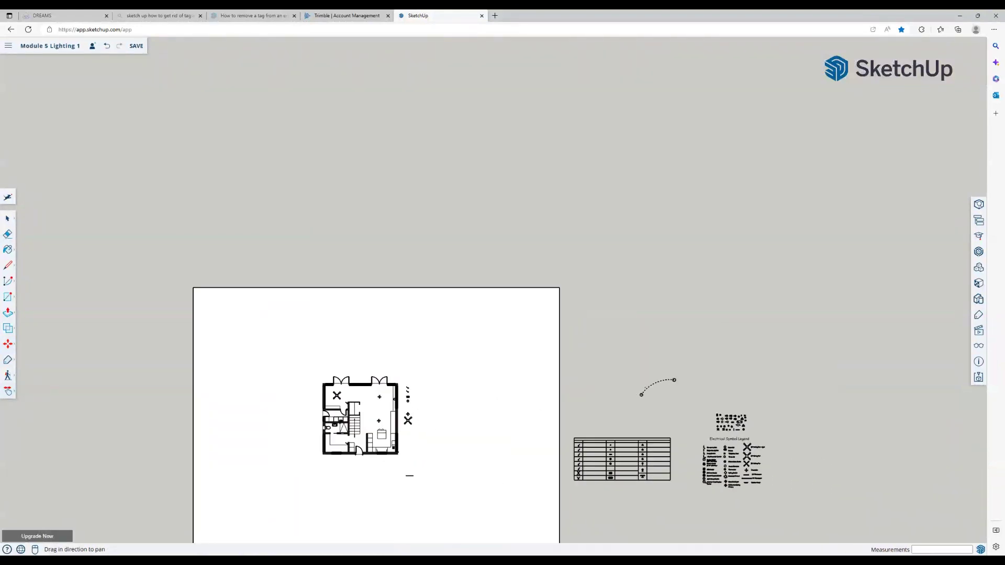
pyautogui.scroll(5, 747, 477)
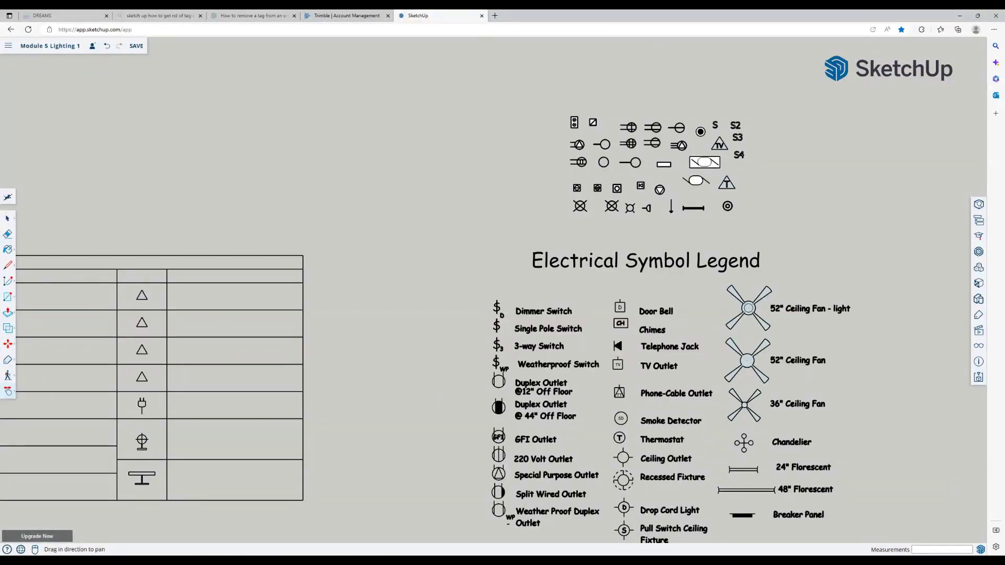
pyautogui.scroll(1, 613, 496)
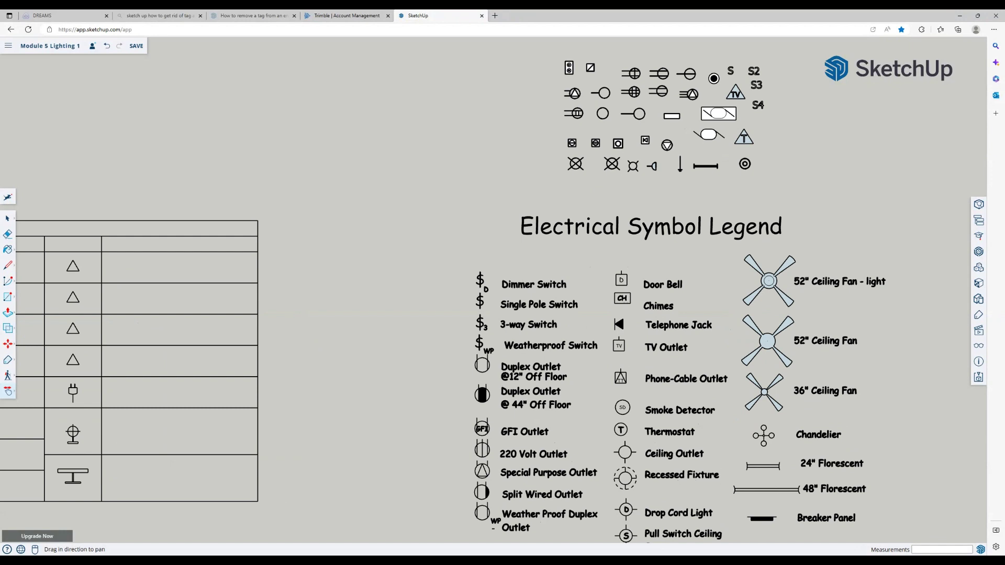
pyautogui.hotkey('ctrl', 's')
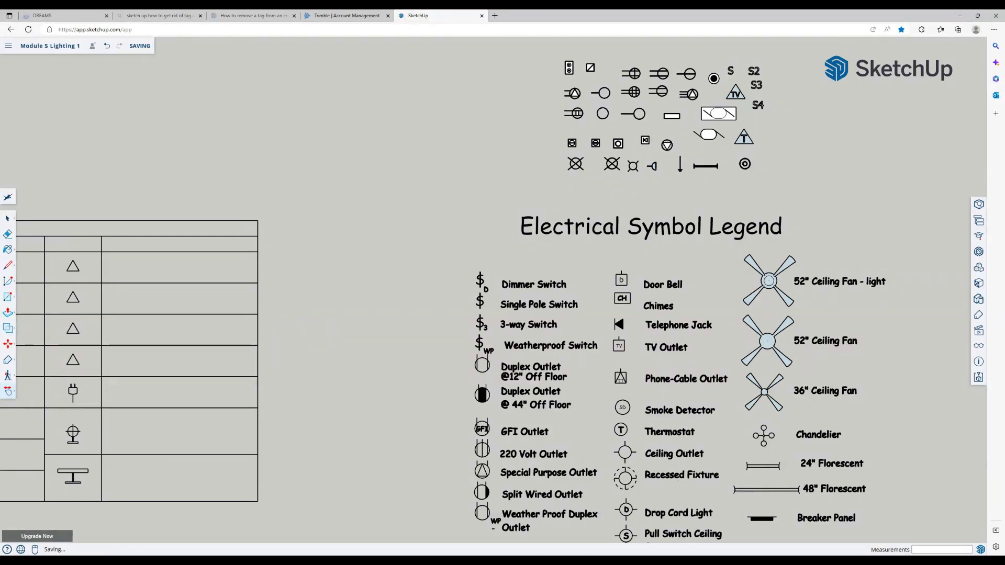
pyautogui.press('m')
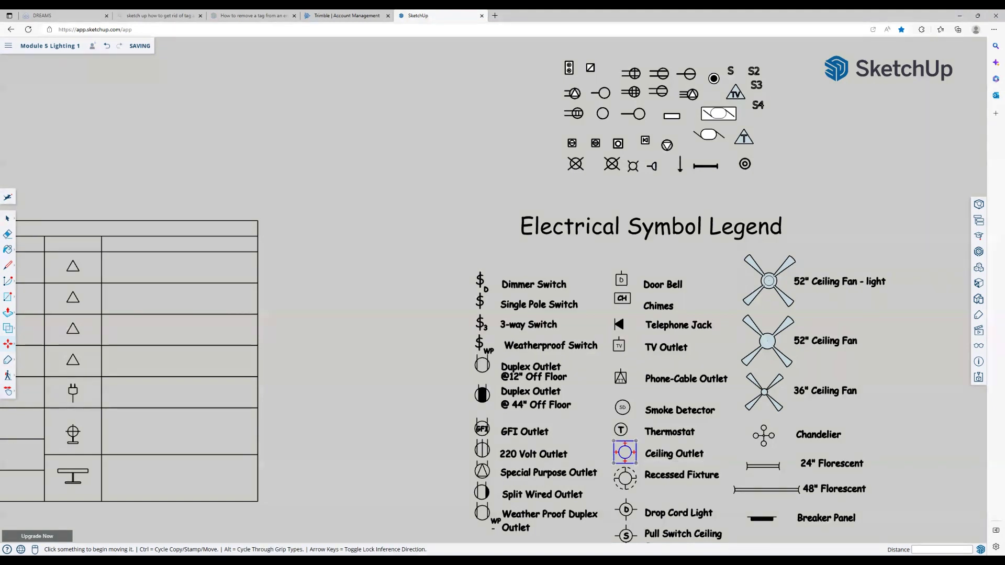
pyautogui.click(624, 453)
pyautogui.scroll(-5, 427, 471)
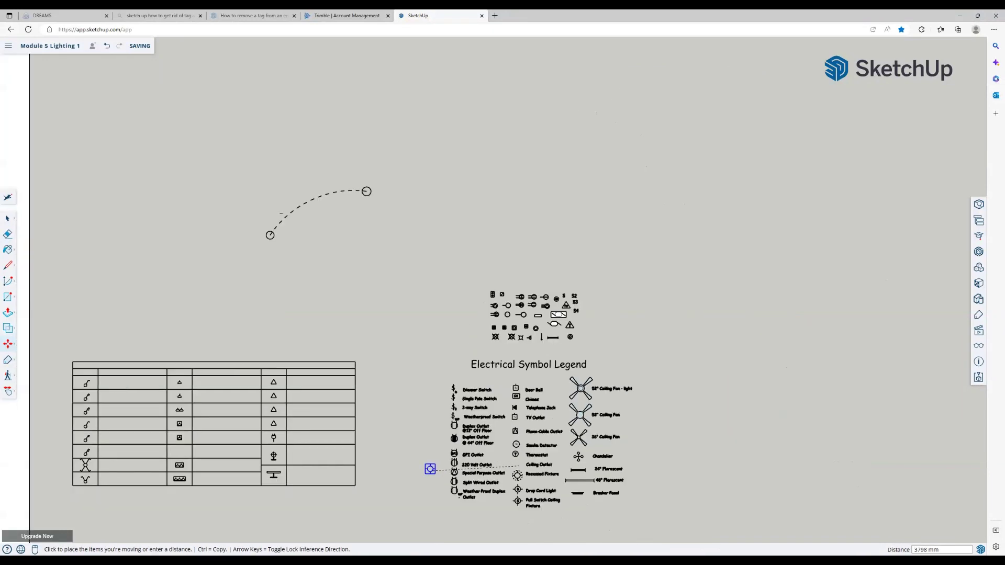
pyautogui.scroll(10, 257, 547)
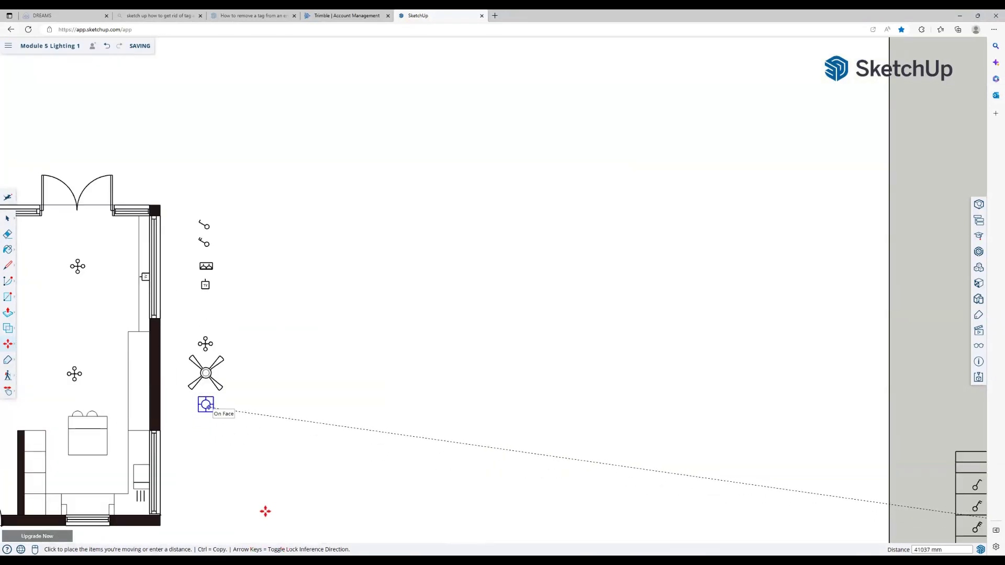
pyautogui.click(265, 511)
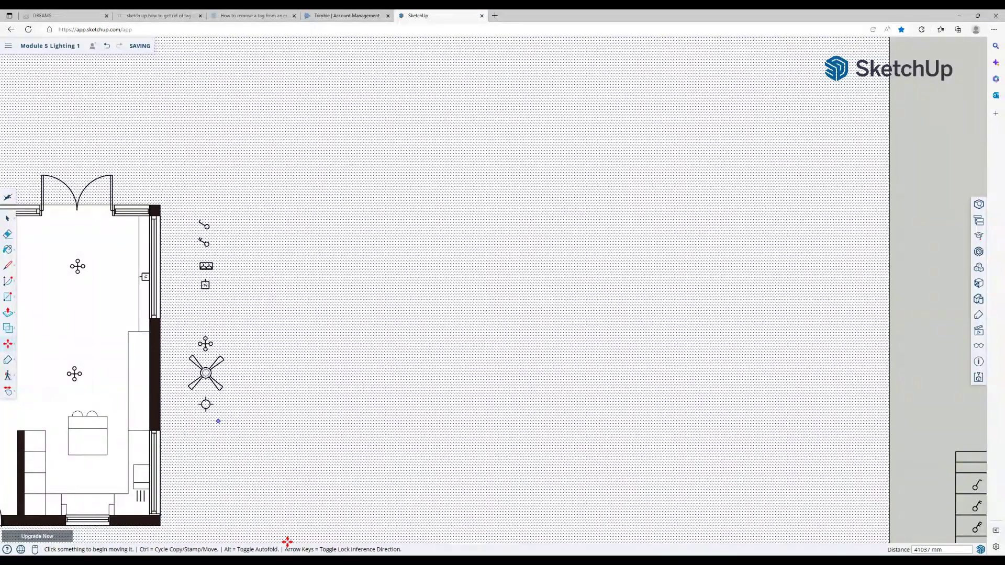
# Paste four Ceiling Outlet symbols around the kitchen island, two on its left side and two on its right side.
pyautogui.hotkey('ctrl', 'v')
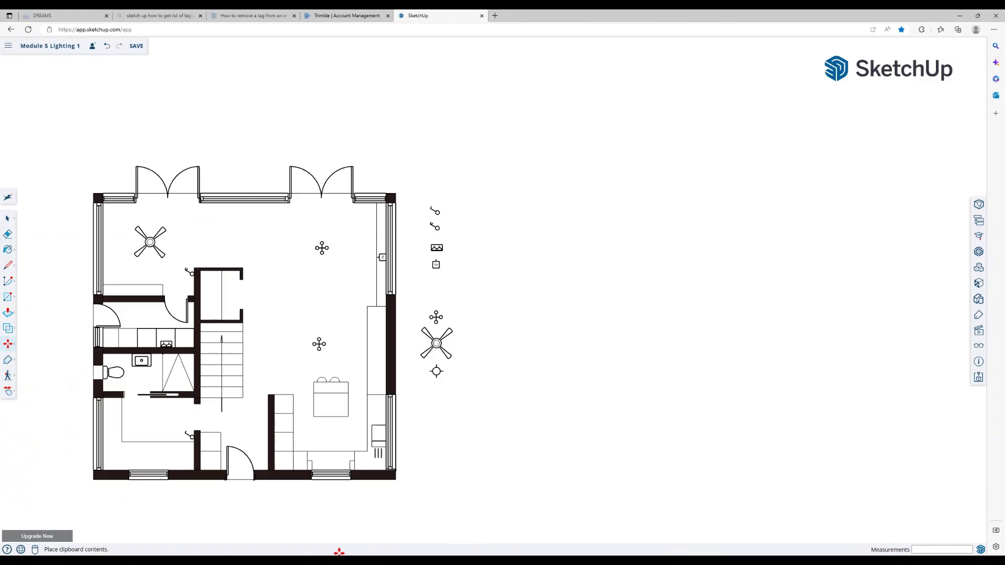
pyautogui.scroll(3, 340, 552)
pyautogui.click(397, 550)
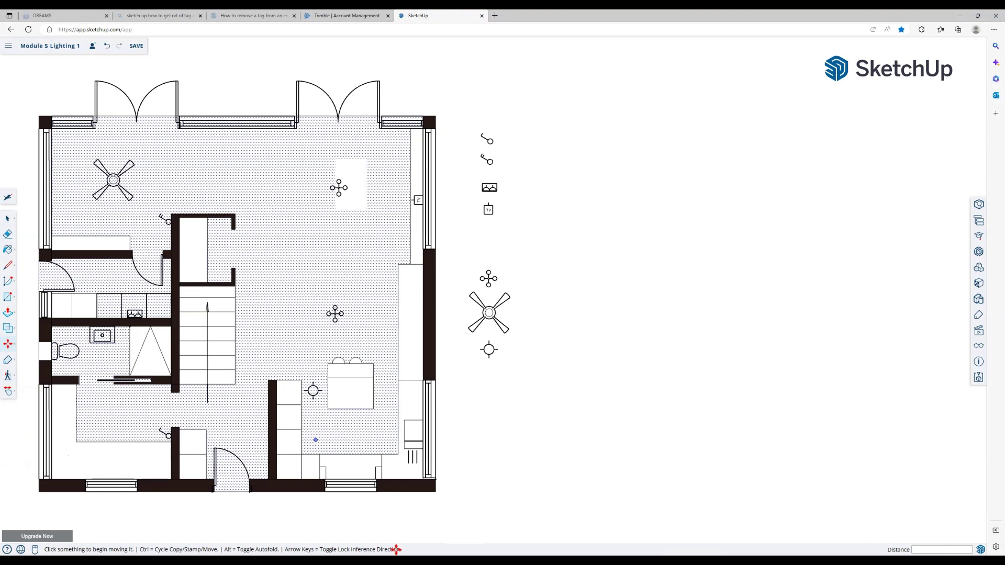
pyautogui.hotkey('ctrl', 'v')
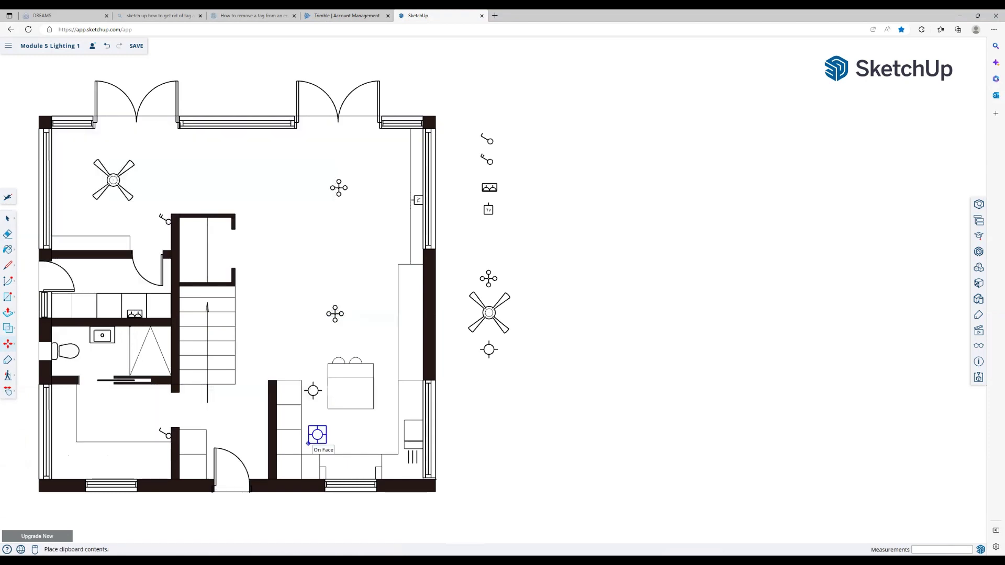
pyautogui.click(306, 443)
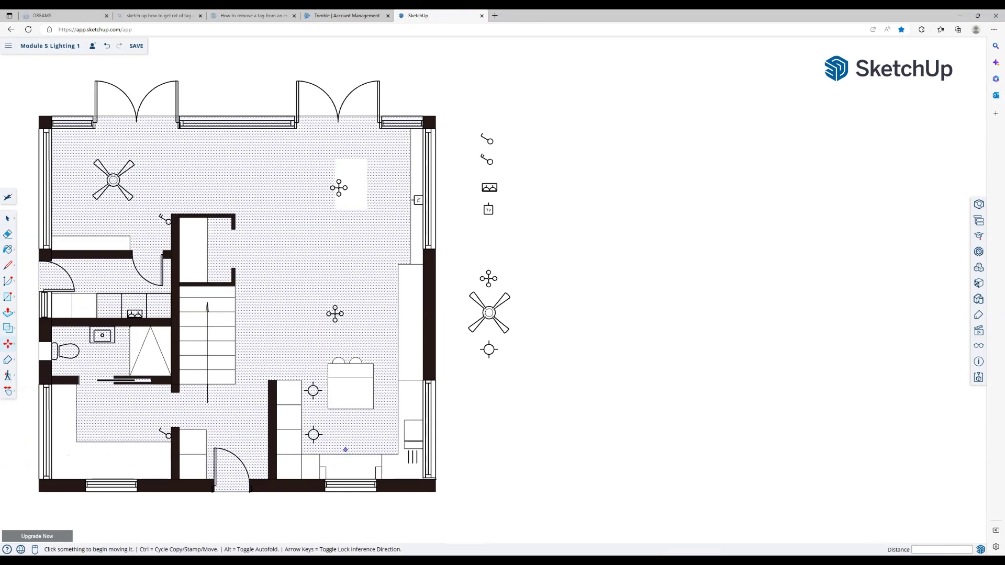
pyautogui.hotkey('ctrl', 'v')
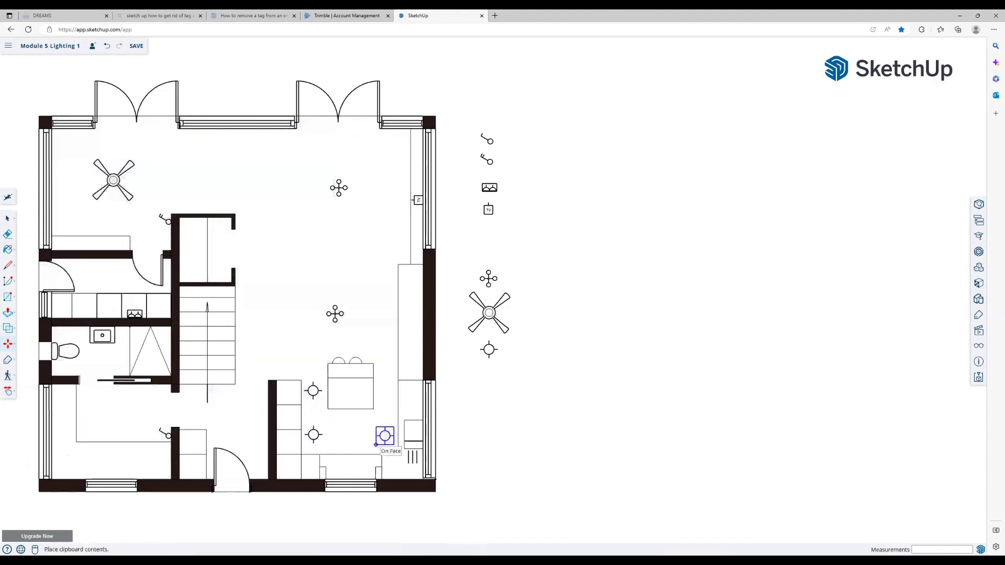
pyautogui.click(376, 445)
pyautogui.hotkey('ctrl', 'v')
pyautogui.click(376, 400)
# Paste Ceiling Outlet symbols into the lower-left room in a two-by-two arrangement.
pyautogui.scroll(5, 10, 471)
pyautogui.hotkey('ctrl', 'v')
pyautogui.click(157, 328)
pyautogui.hotkey('ctrl', 'v')
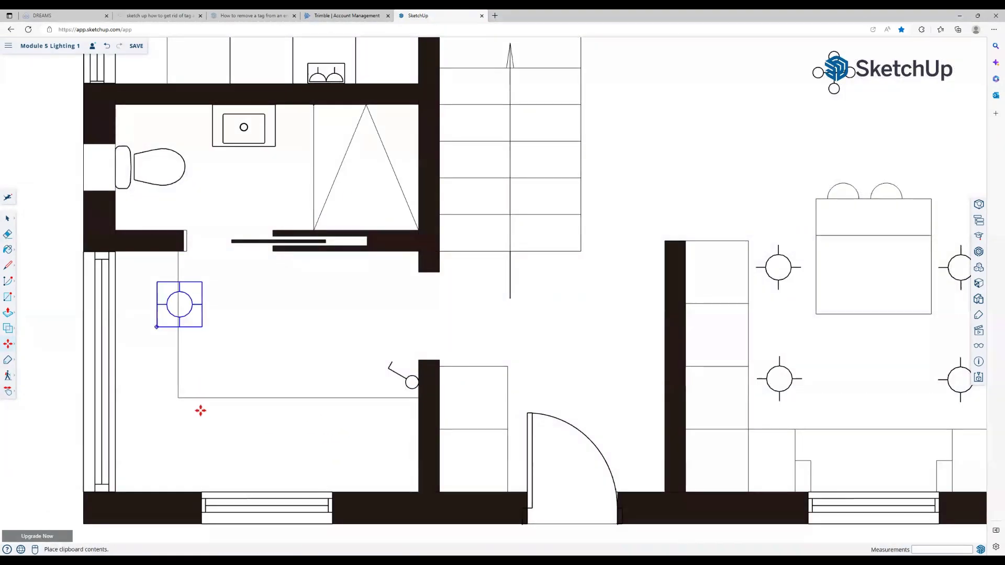
pyautogui.click(157, 453)
# Place the switch 2 symbol from the symbol table at the upper-right wall end of the closet above the stairs.
pyautogui.scroll(-10, 754, 392)
pyautogui.scroll(7, 966, 412)
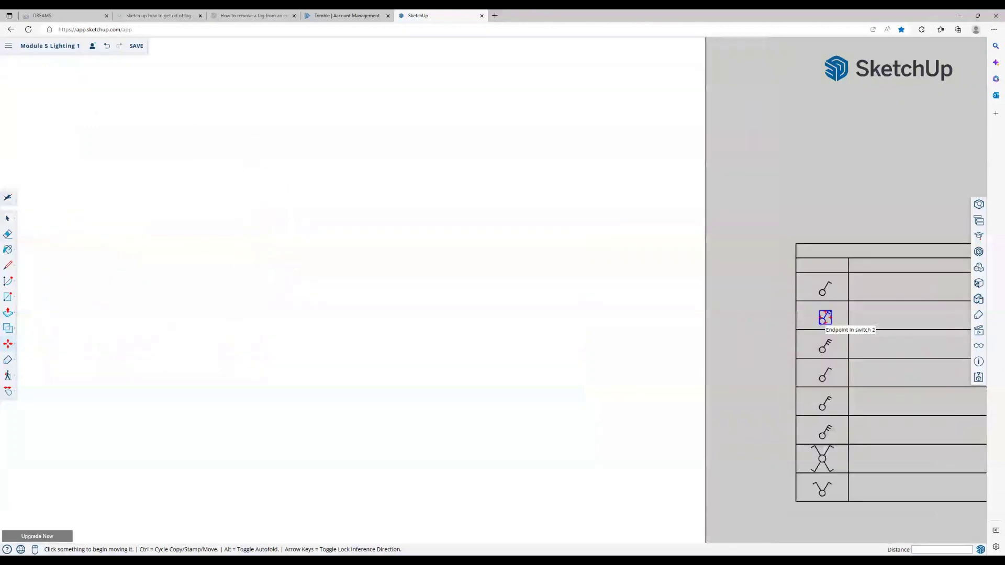
pyautogui.click(826, 319)
pyautogui.scroll(-7, 826, 319)
pyautogui.scroll(9, 640, 277)
pyautogui.click(387, 229)
pyautogui.scroll(-7, 662, 394)
pyautogui.scroll(7, 685, 372)
pyautogui.click(437, 372)
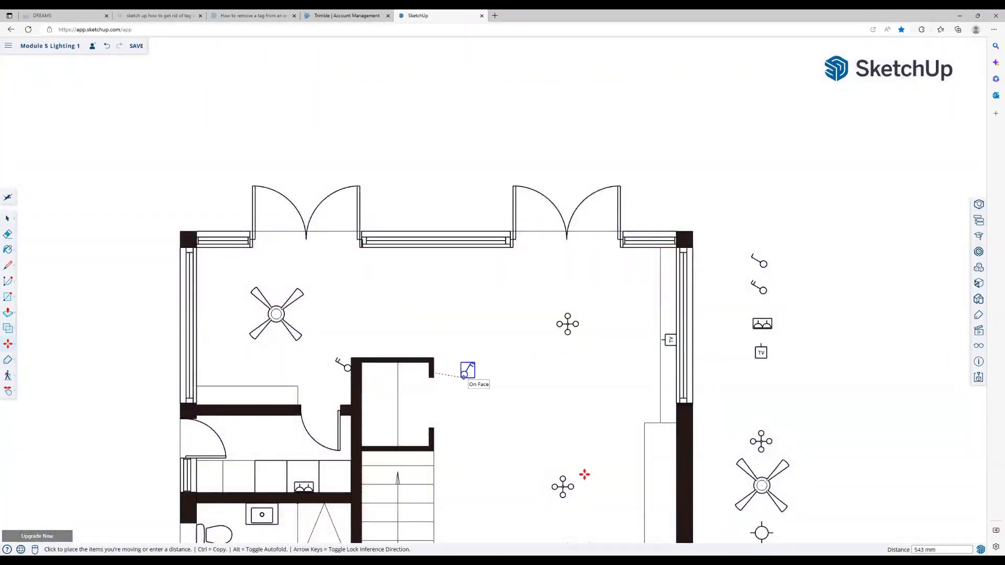
pyautogui.press('Escape')
pyautogui.press('space')
# Copy the switch by the closet and paste it at the upper end of the kitchen's left wall.
pyautogui.click(441, 374)
pyautogui.hotkey('ctrl', 'c')
pyautogui.scroll(-6, 413, 375)
pyautogui.scroll(8, 419, 438)
pyautogui.hotkey('ctrl', 'v')
pyautogui.click(417, 435)
pyautogui.scroll(-5, 662, 352)
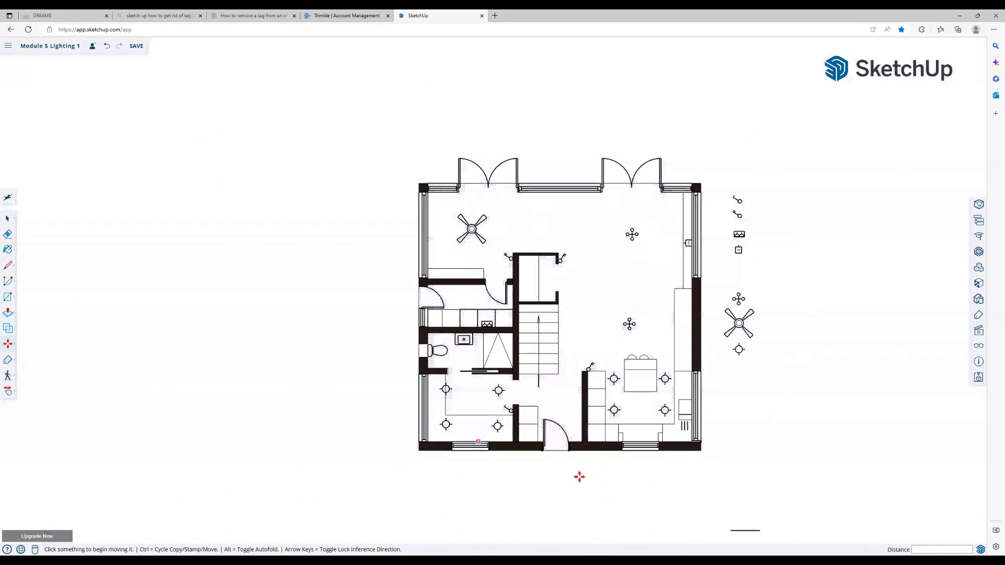
pyautogui.scroll(3, 587, 450)
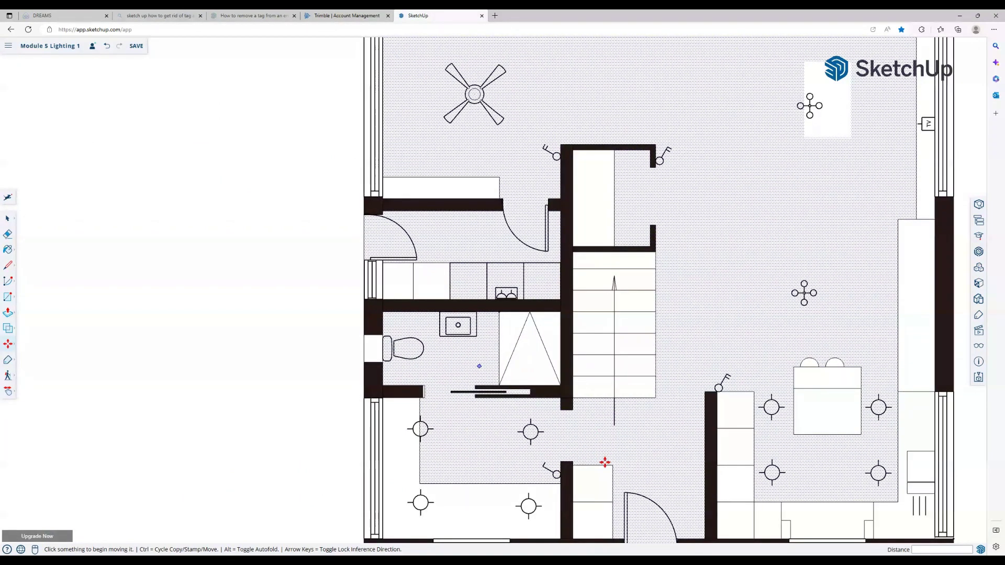
pyautogui.scroll(3, 597, 451)
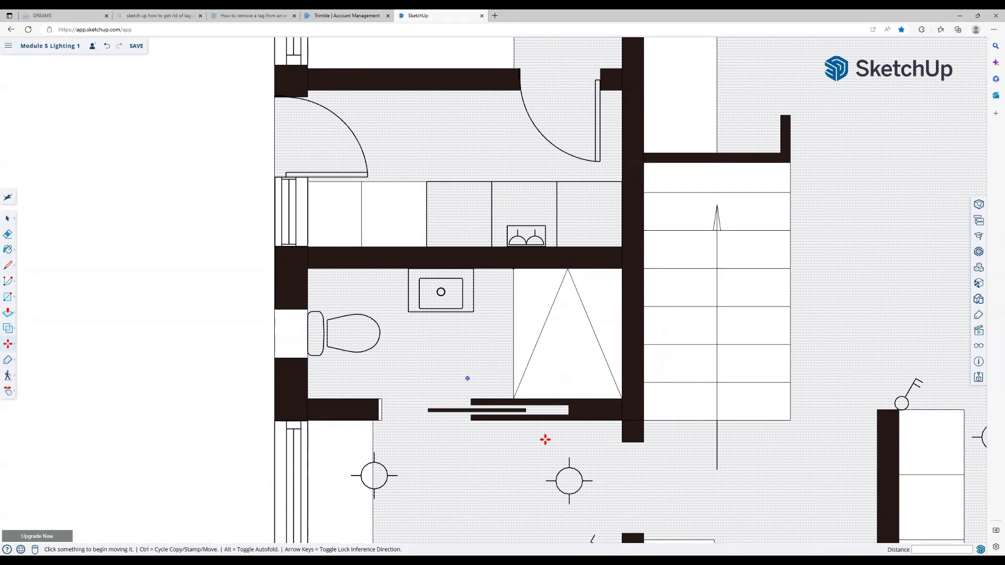
pyautogui.scroll(-5, 545, 440)
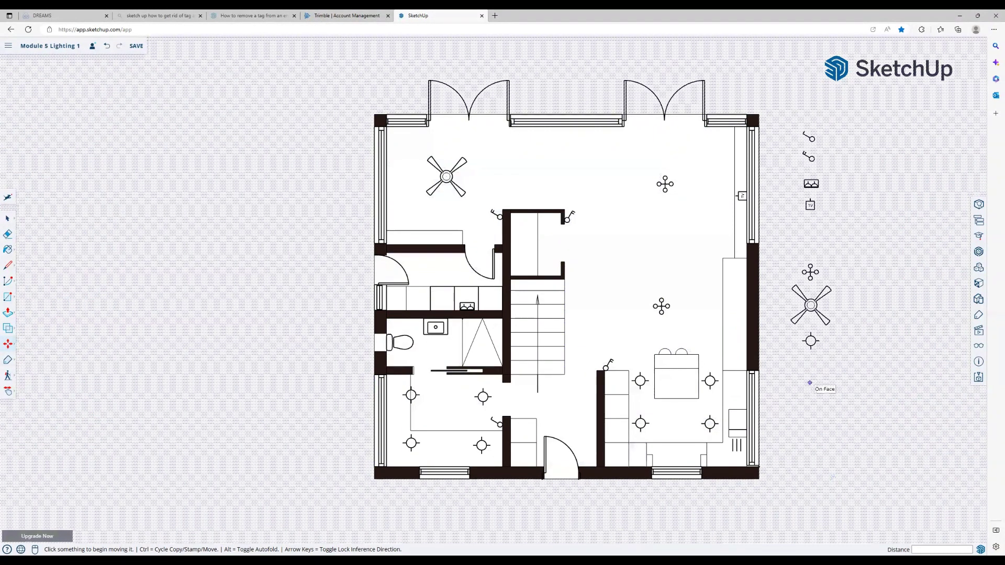
pyautogui.scroll(-3, 878, 434)
pyautogui.scroll(-3, 879, 434)
pyautogui.scroll(3, 975, 446)
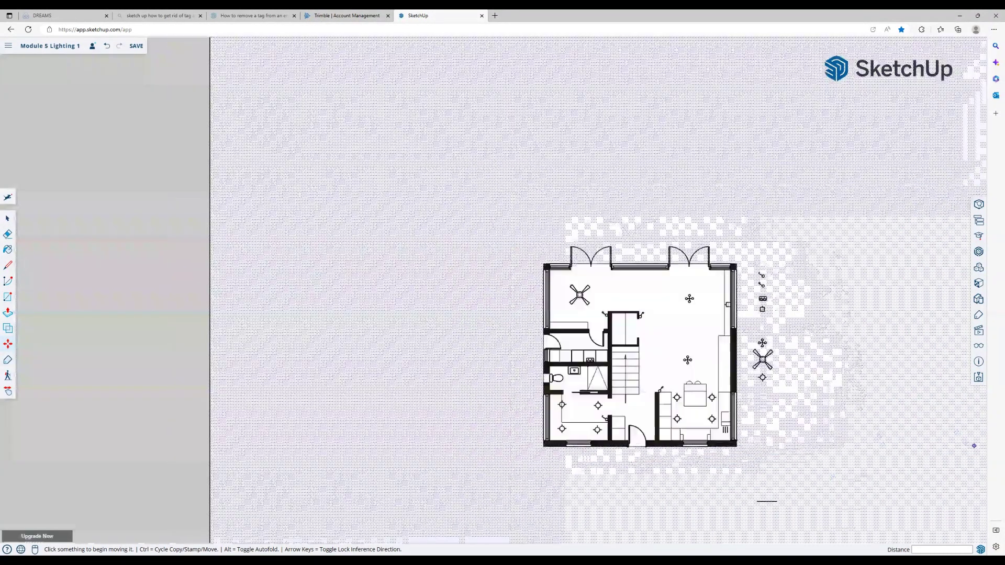
pyautogui.scroll(-3, 974, 446)
pyautogui.scroll(5, 974, 446)
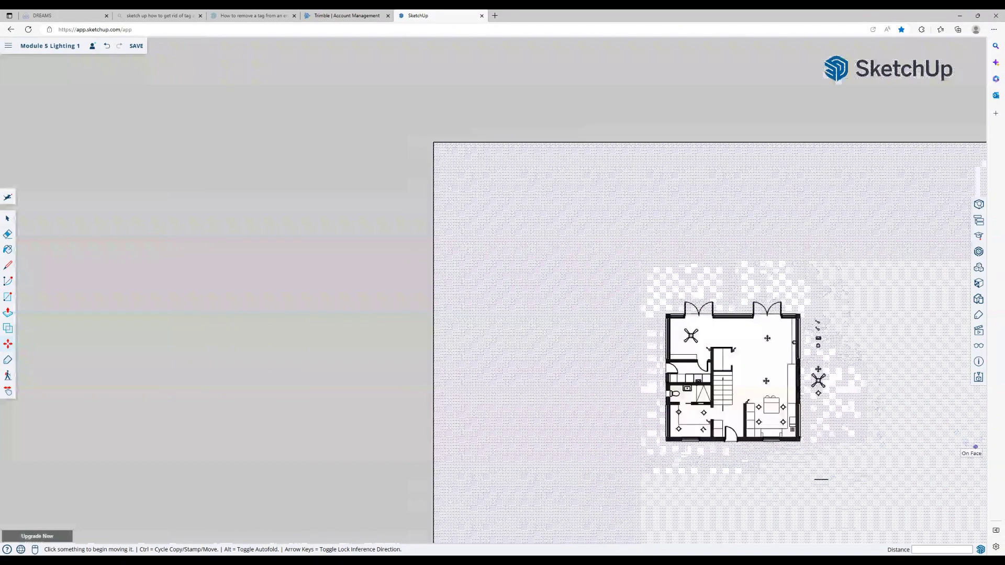
pyautogui.scroll(4, 976, 447)
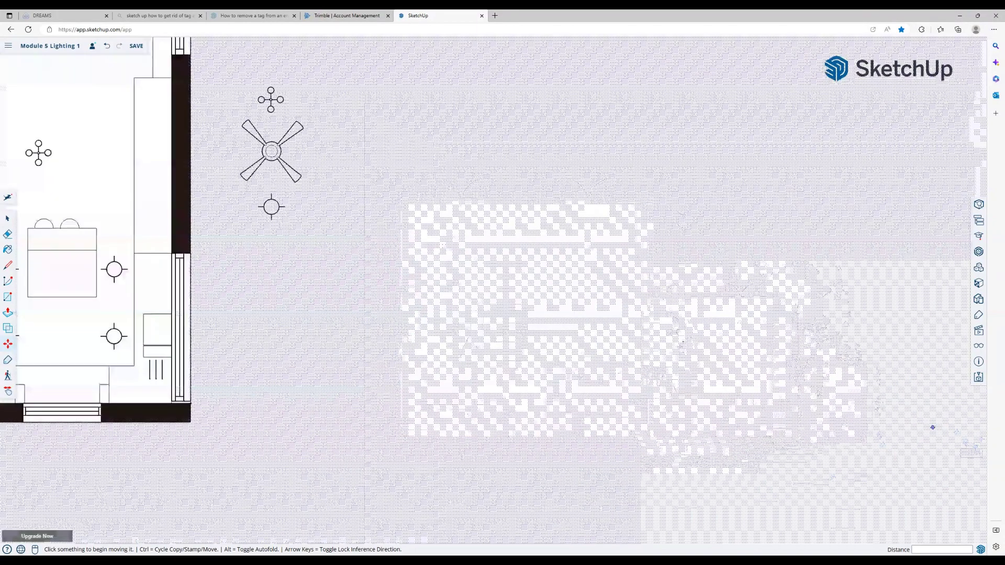
# Move the dashed wiring arc from above the symbol table to outside the floor plan, beside the lower-left room.
pyautogui.press('h')
pyautogui.scroll(-2, 825, 393)
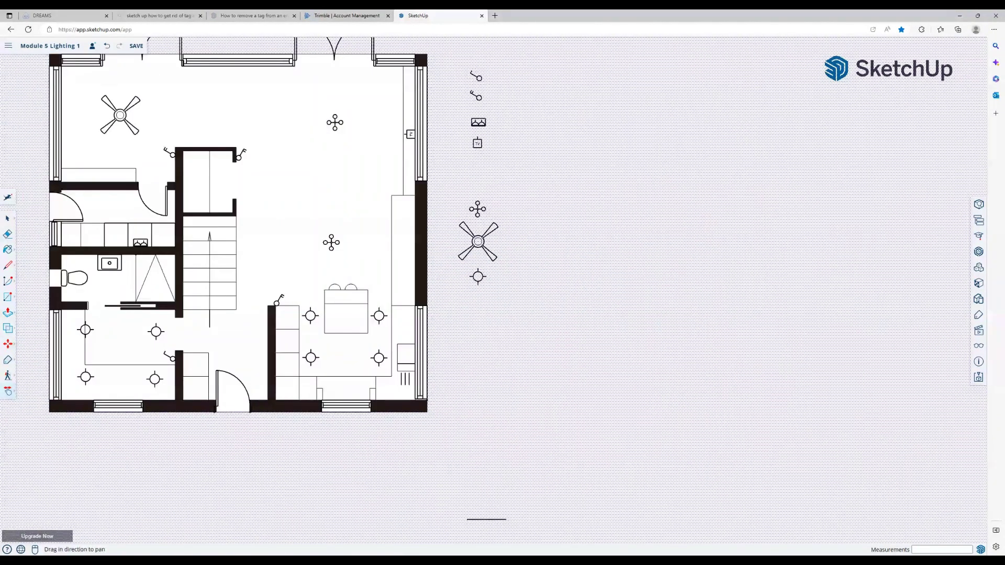
pyautogui.scroll(-5, 585, 396)
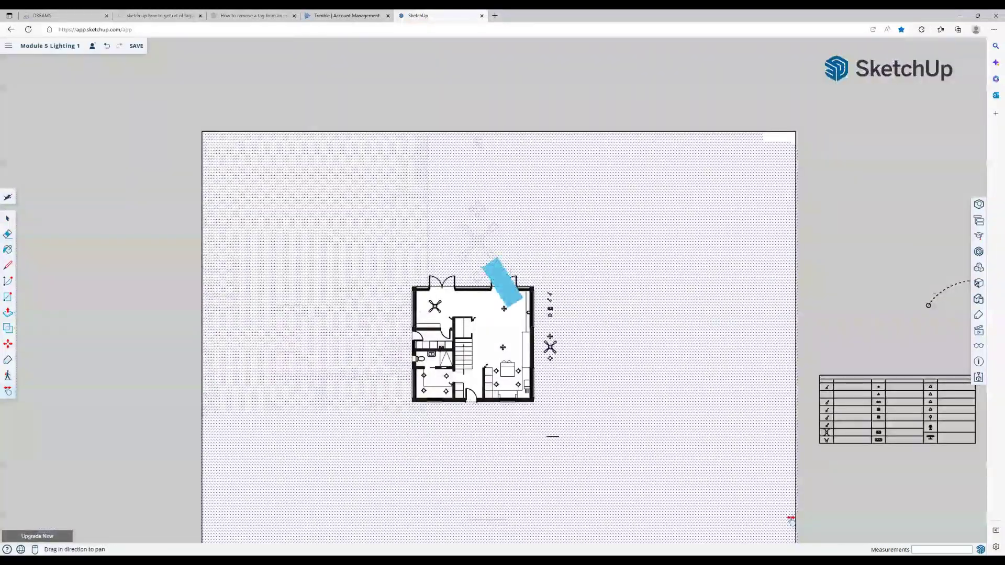
pyautogui.moveTo(790, 519); pyautogui.dragTo(605, 534)
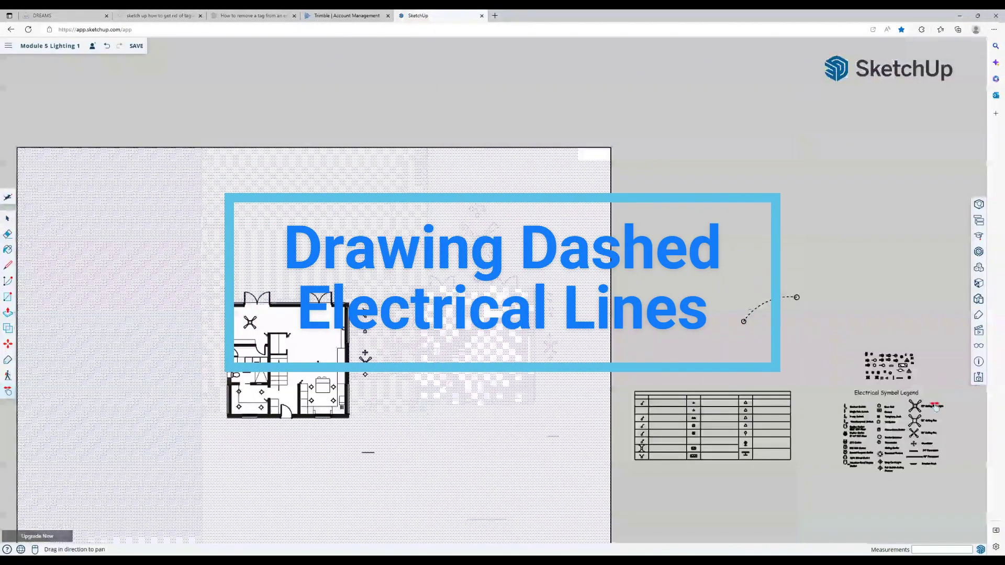
pyautogui.press('m')
pyautogui.click(743, 321)
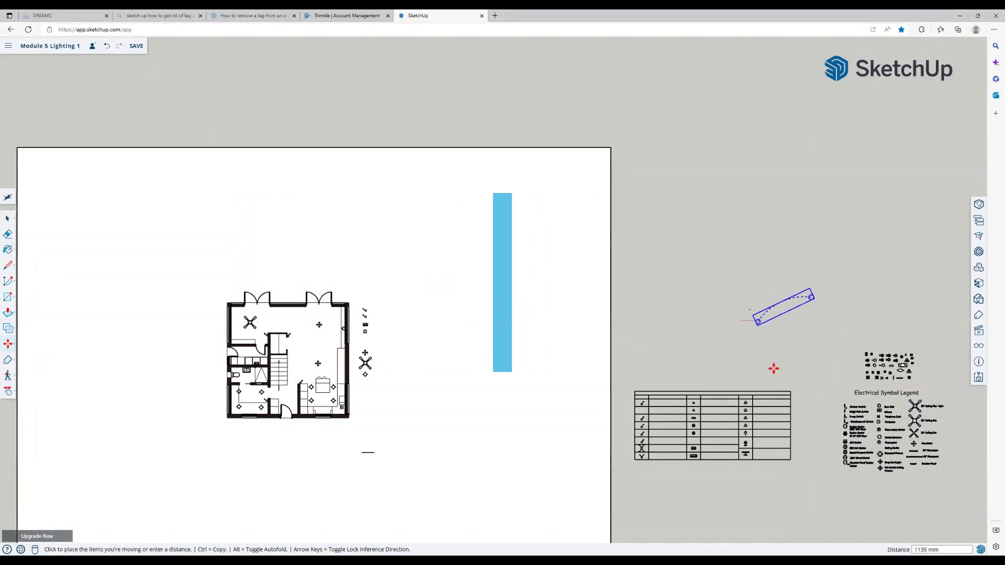
pyautogui.scroll(-5, 581, 444)
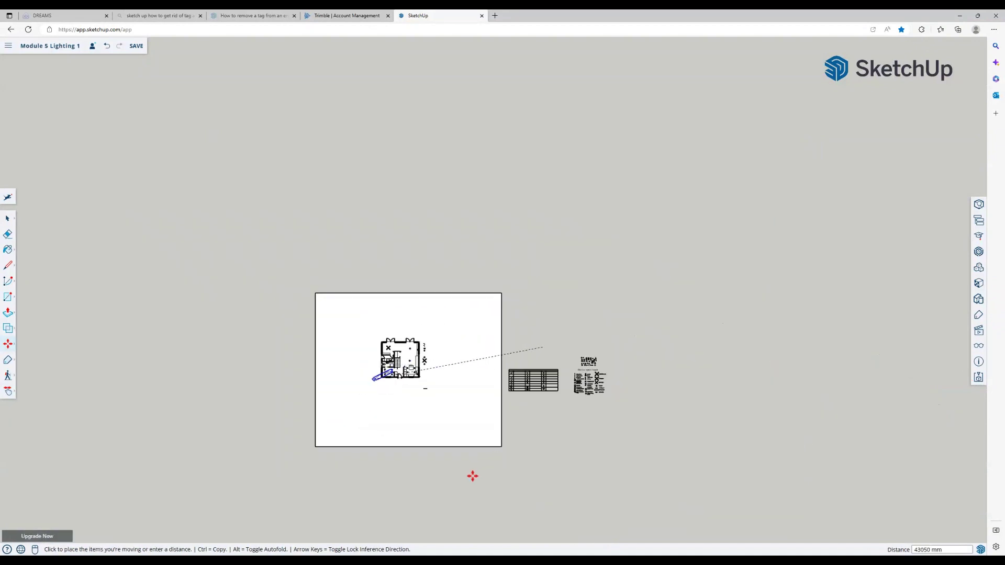
pyautogui.scroll(6, 375, 379)
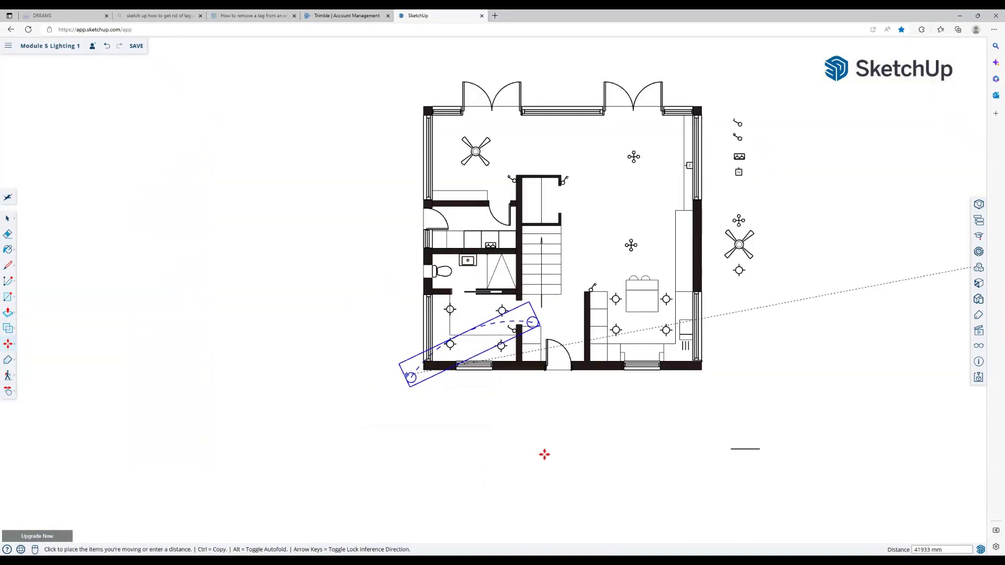
pyautogui.scroll(4, 577, 445)
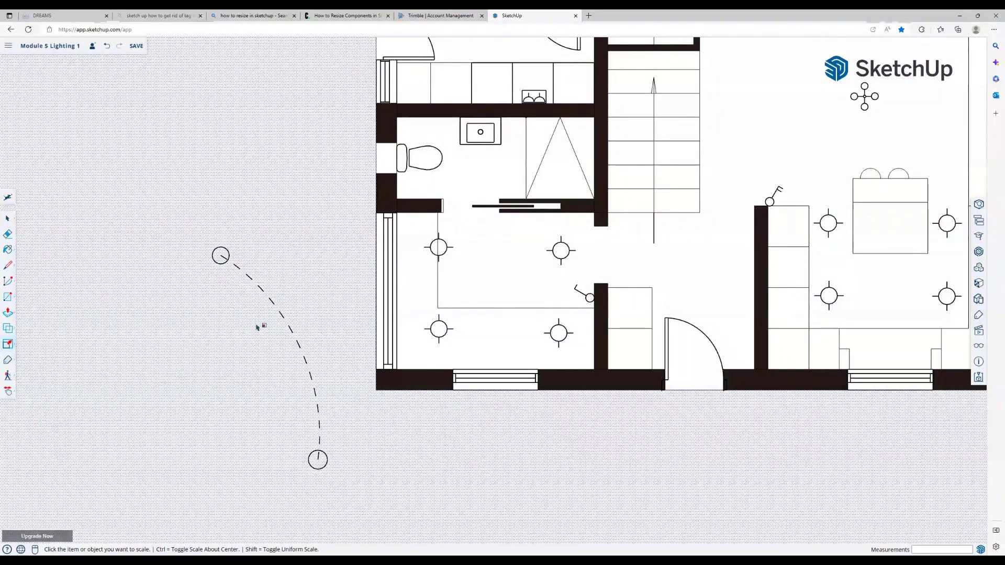
# Scale the dashed wiring arc down uniformly to a factor of about 0.18.
pyautogui.press('space')
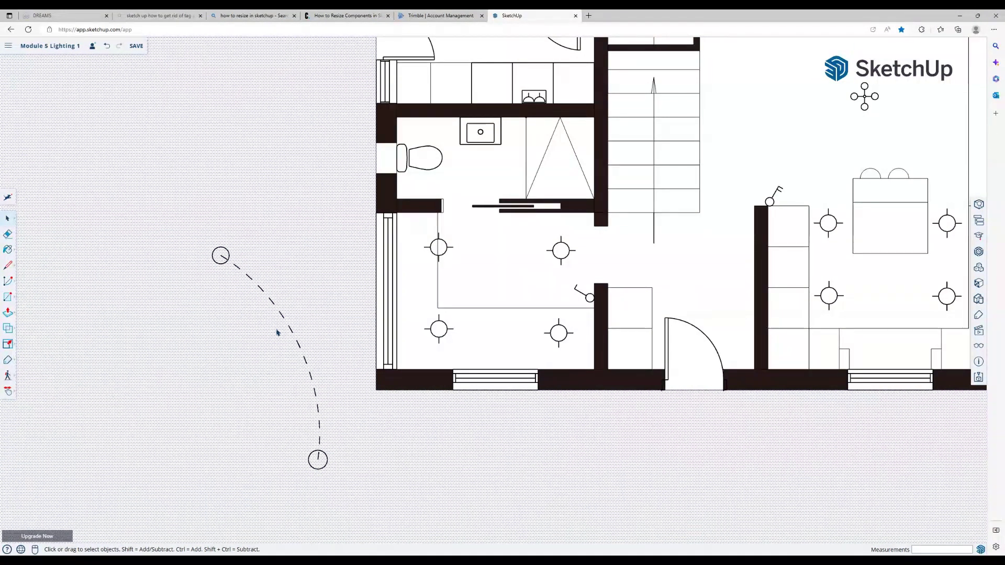
pyautogui.click(287, 337)
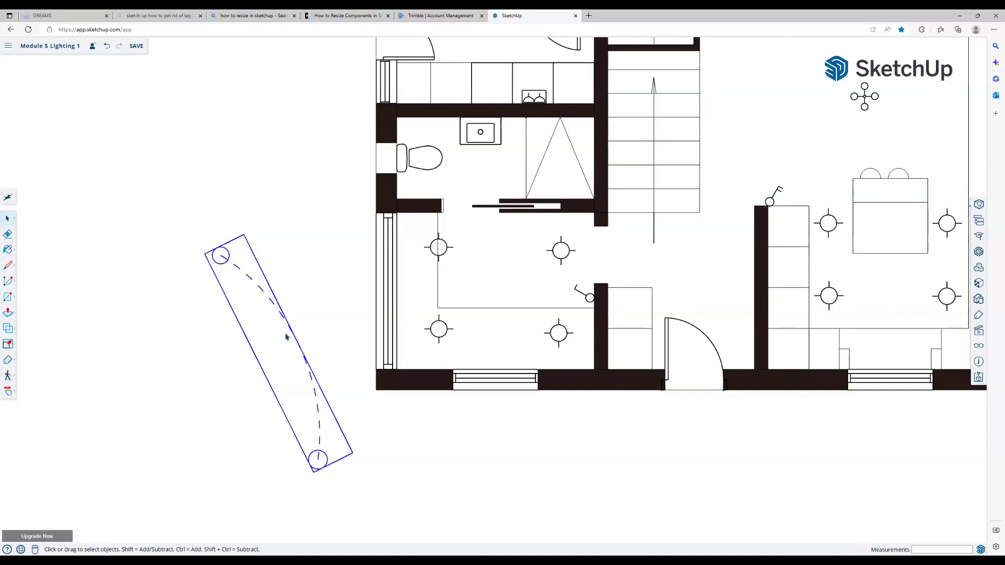
pyautogui.press('s')
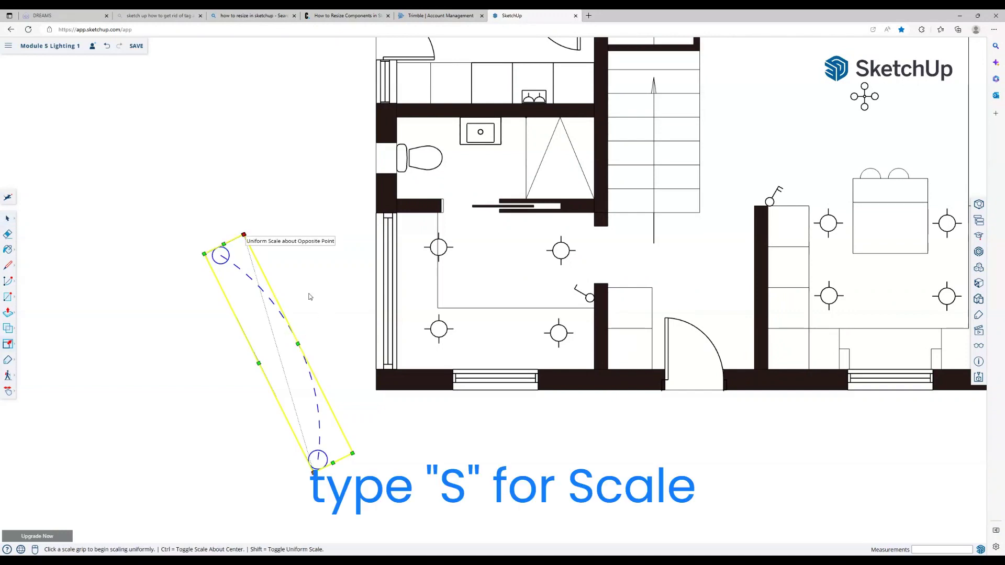
pyautogui.click(243, 235)
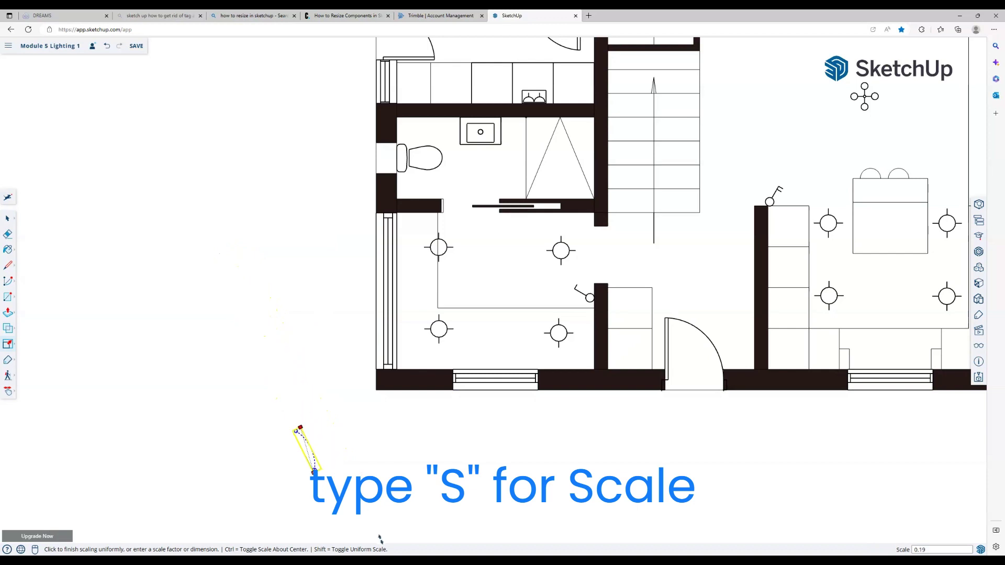
pyautogui.click(416, 552)
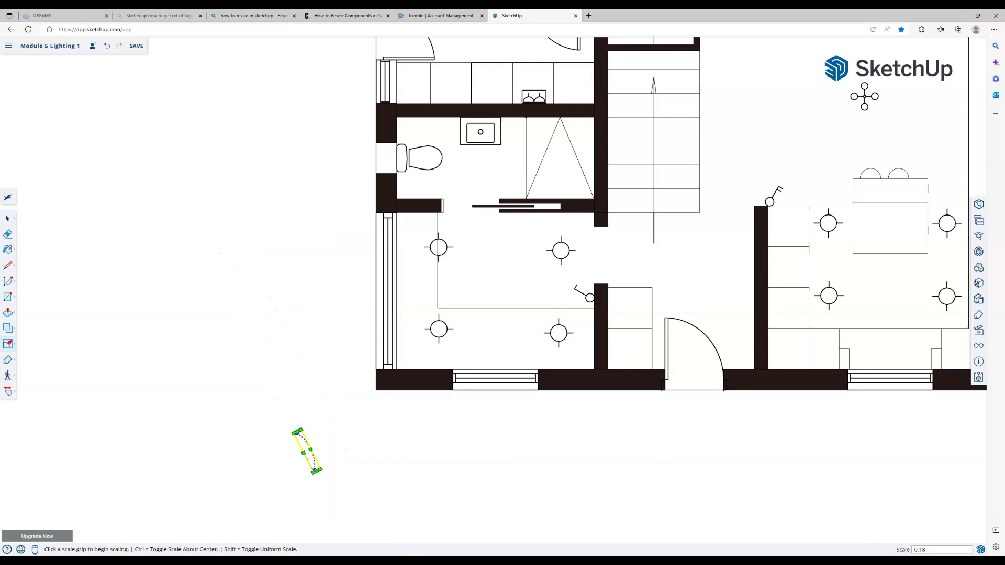
# Move the dashed wiring arc so its lower end sits on the switch in the lower-left room.
pyautogui.press('m')
pyautogui.click(314, 470)
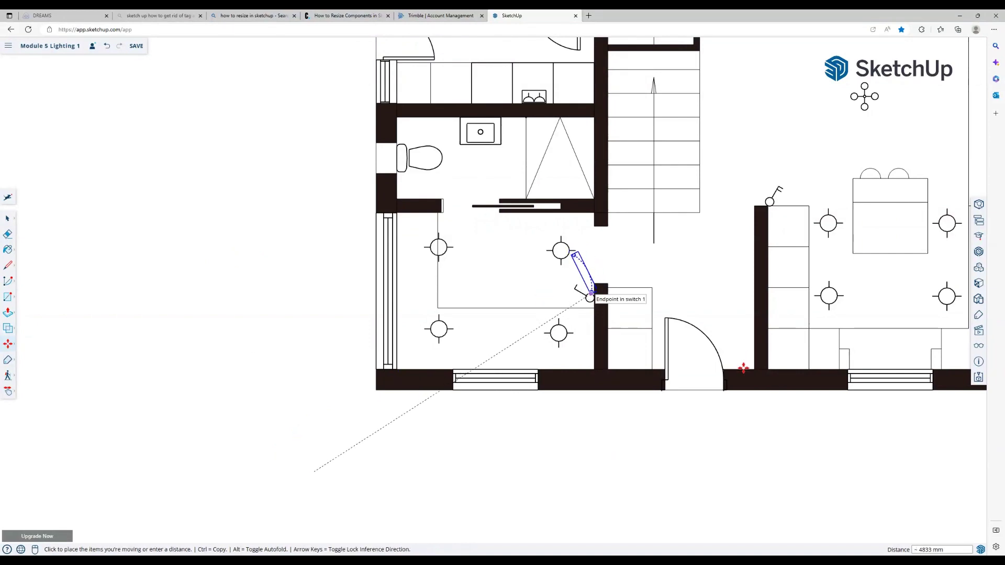
pyautogui.click(590, 298)
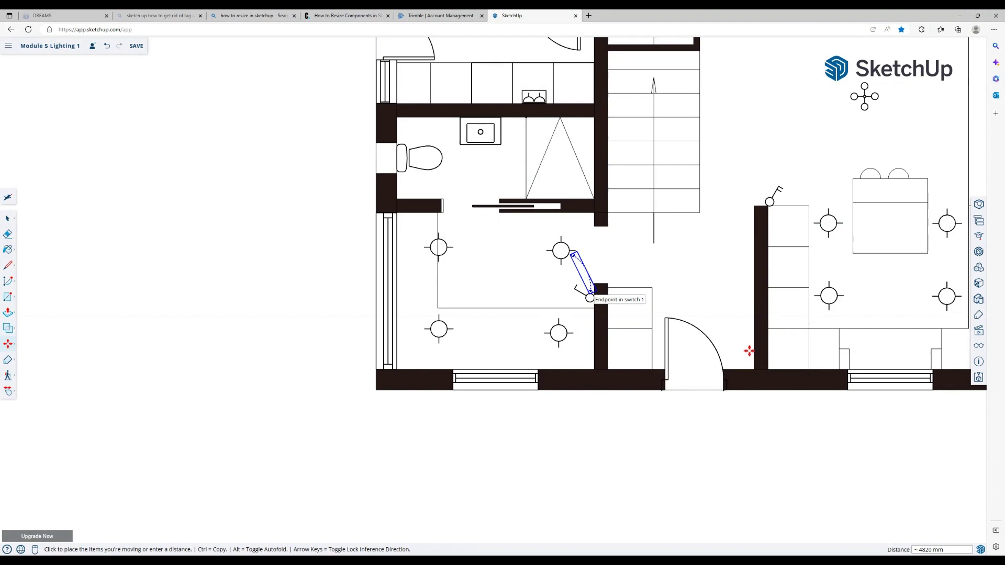
# Stretch the dashed arc lengthwise by a factor of about 1.11 so it reaches the room's upper-right ceiling outlet.
pyautogui.scroll(8, 657, 330)
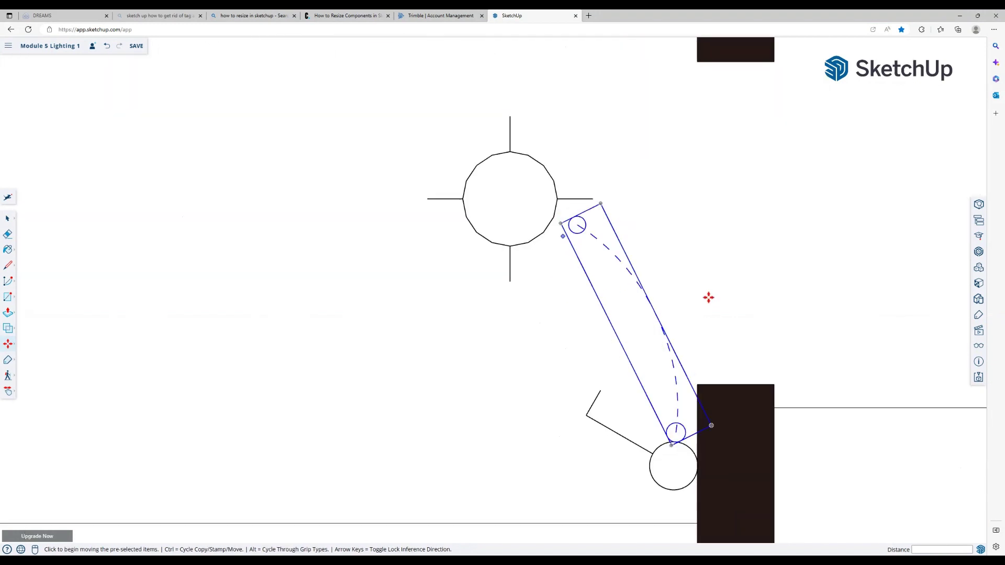
pyautogui.press('s')
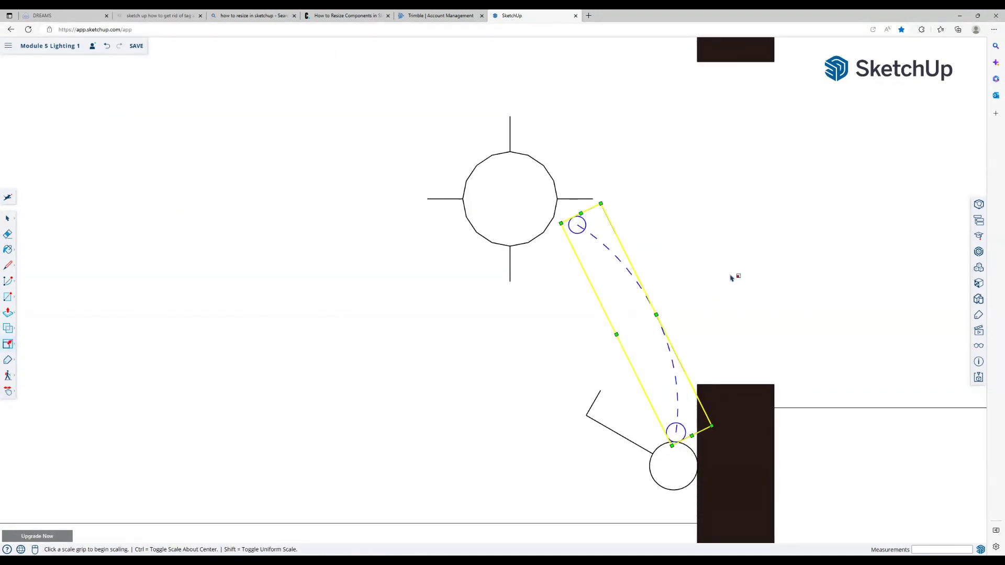
pyautogui.click(728, 268)
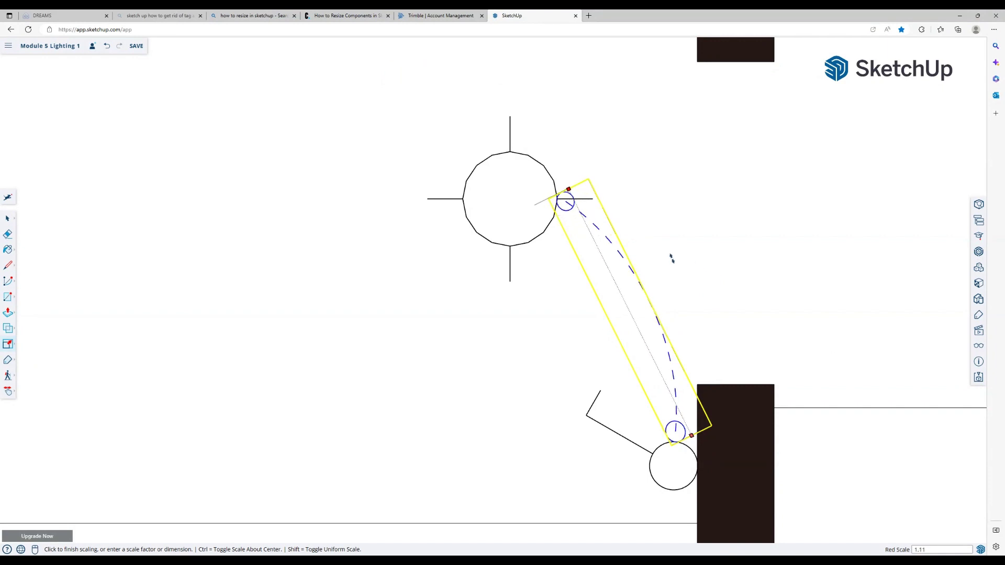
pyautogui.click(671, 258)
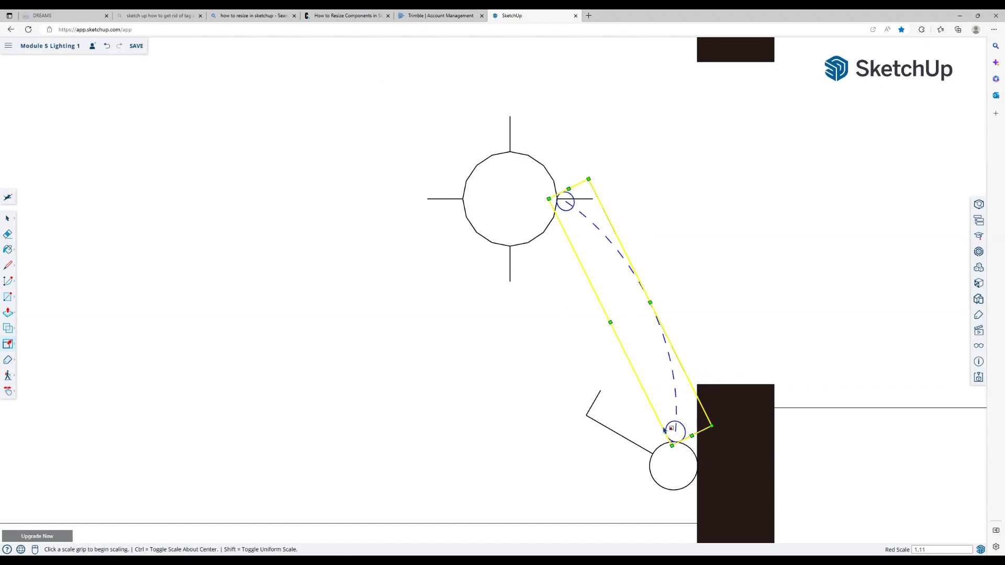
pyautogui.scroll(-3, 664, 429)
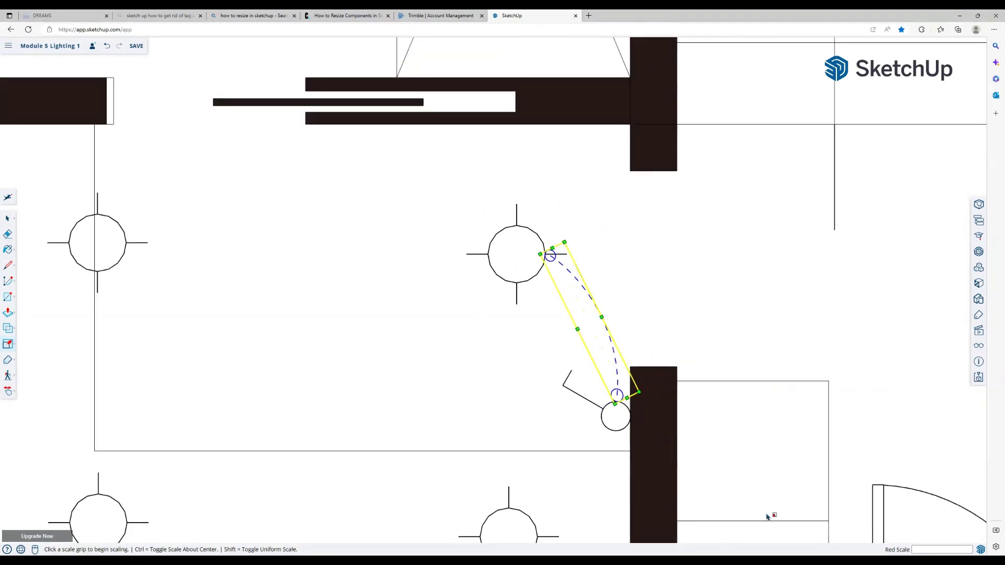
pyautogui.scroll(3, 615, 395)
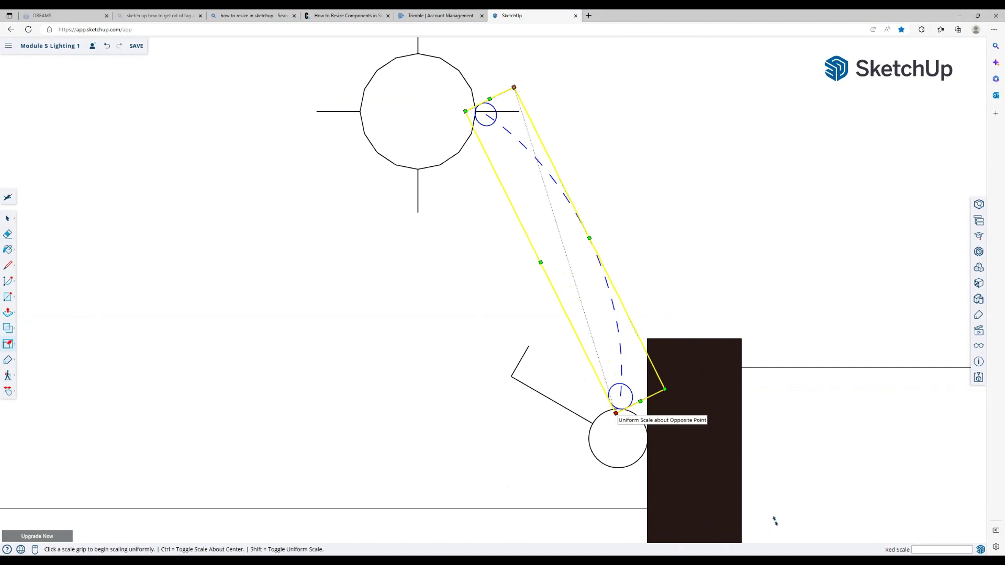
# Scale the dashed wiring arc uniformly by about 1.04 from its lower corner so its end circle overlaps the switch.
pyautogui.click(617, 413)
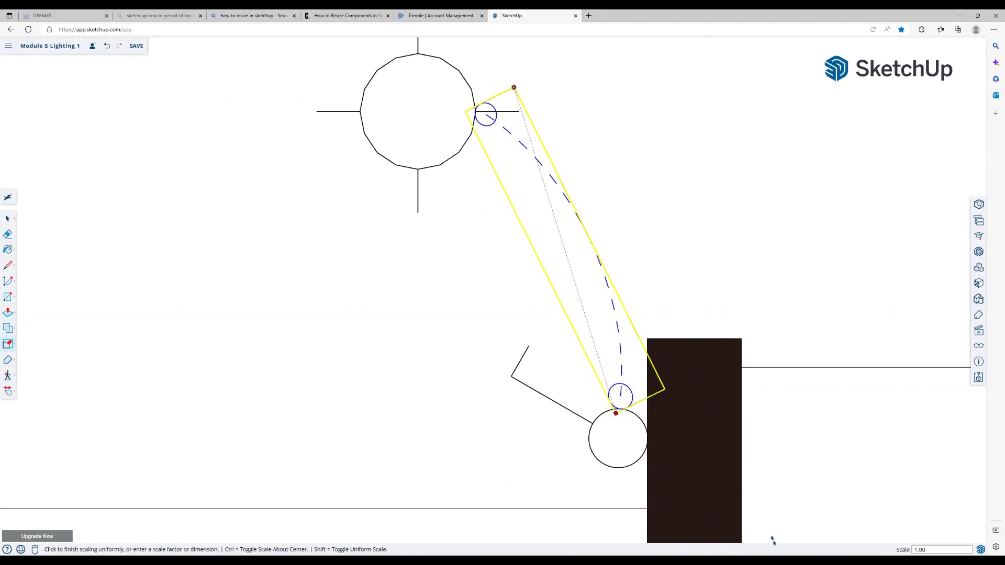
pyautogui.scroll(2, 786, 539)
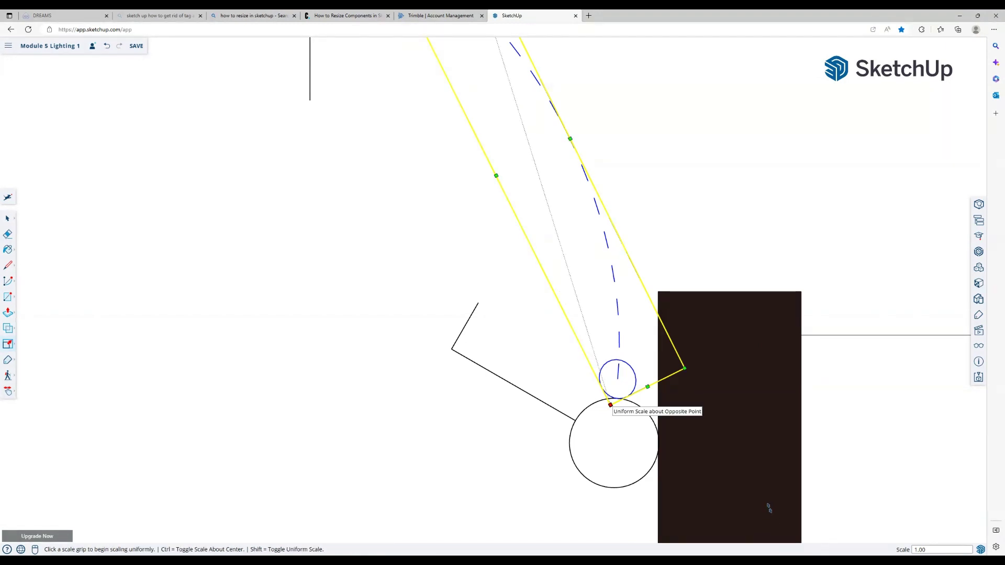
pyautogui.click(778, 533)
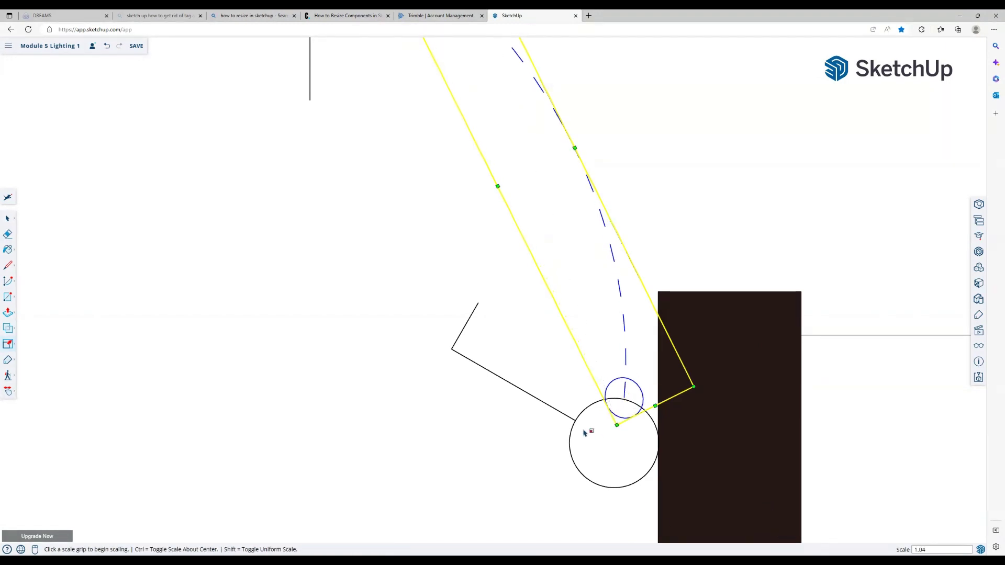
# Enlarge the dashed arc by about 1.05 from its upper corner so its end circle overlaps the ceiling outlet's edge.
pyautogui.scroll(-4, 584, 428)
pyautogui.scroll(4, 539, 219)
pyautogui.scroll(5, 431, 175)
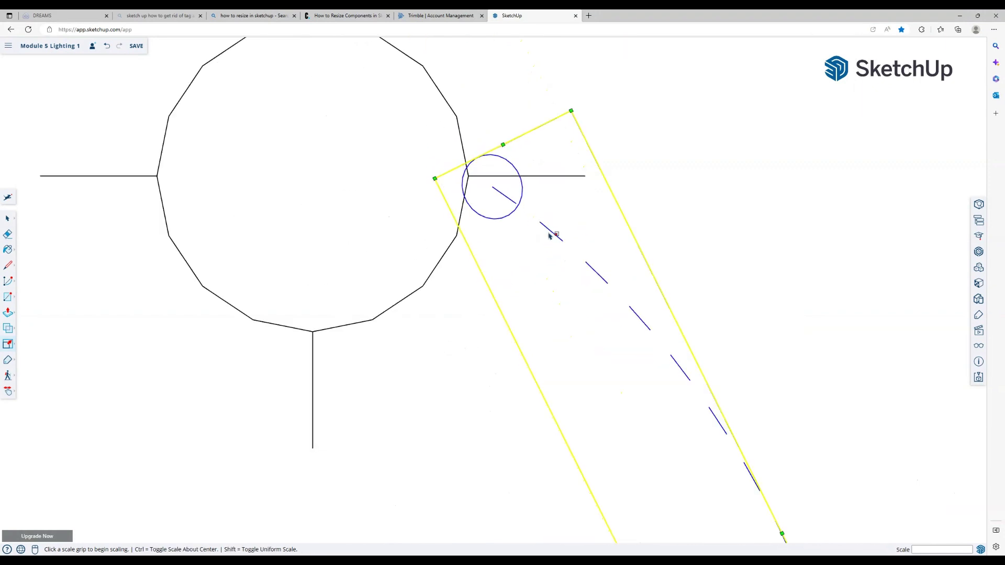
pyautogui.click(424, 157)
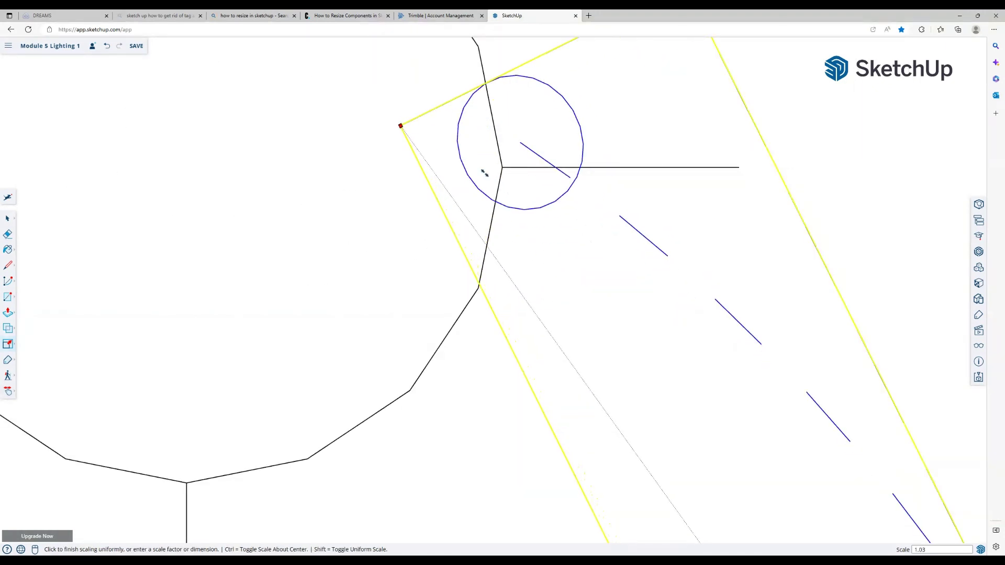
pyautogui.click(488, 303)
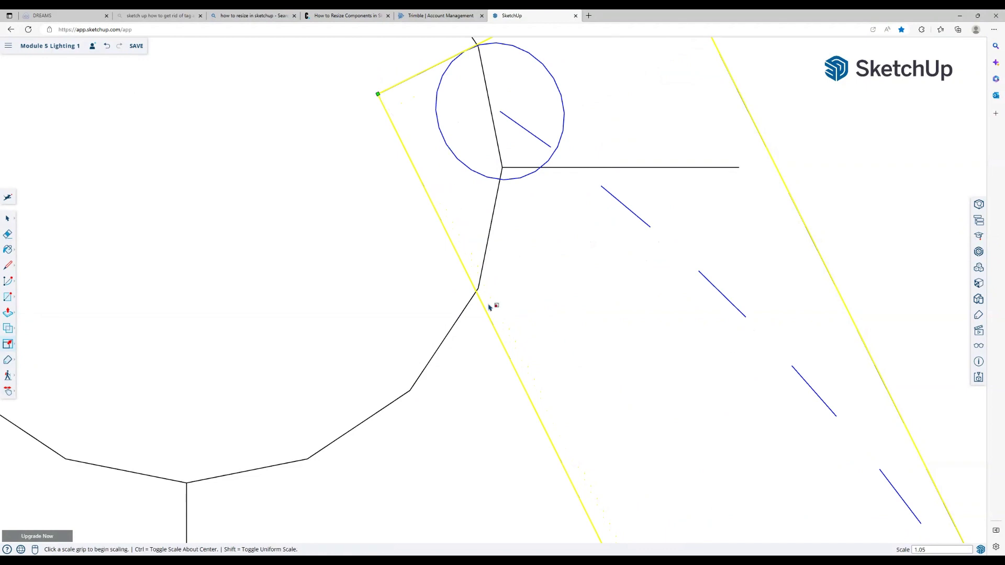
# Paste a copy of the dashed wiring arc up and to the left of the room's upper-right ceiling outlet.
pyautogui.scroll(-5, 475, 319)
pyautogui.scroll(-4, 474, 320)
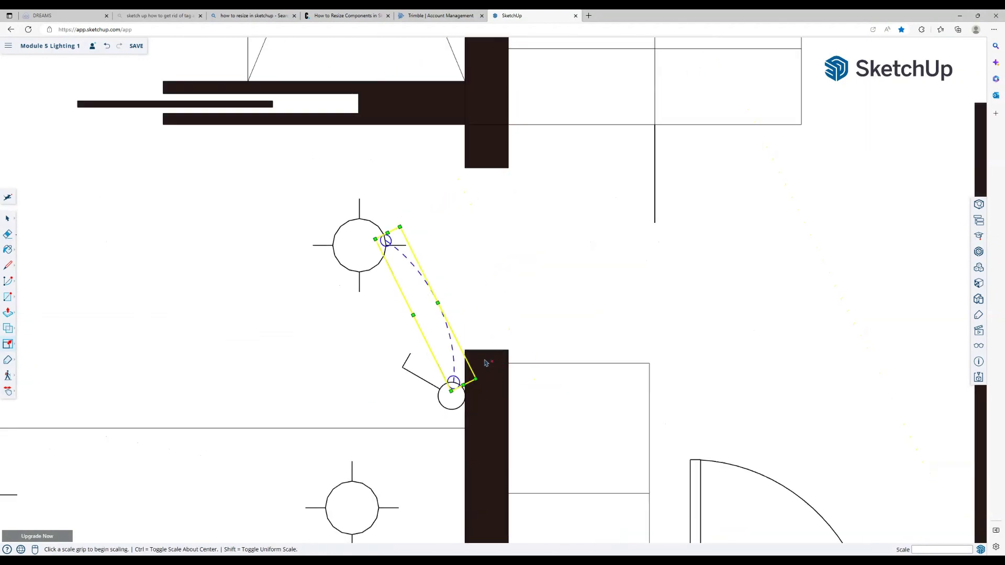
pyautogui.hotkey('ctrl', 'v')
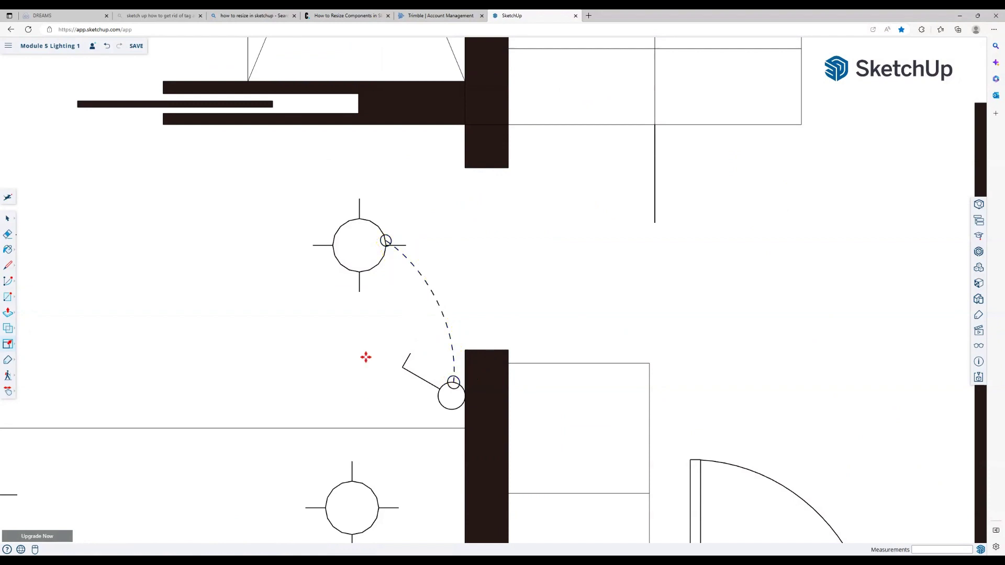
pyautogui.click(328, 316)
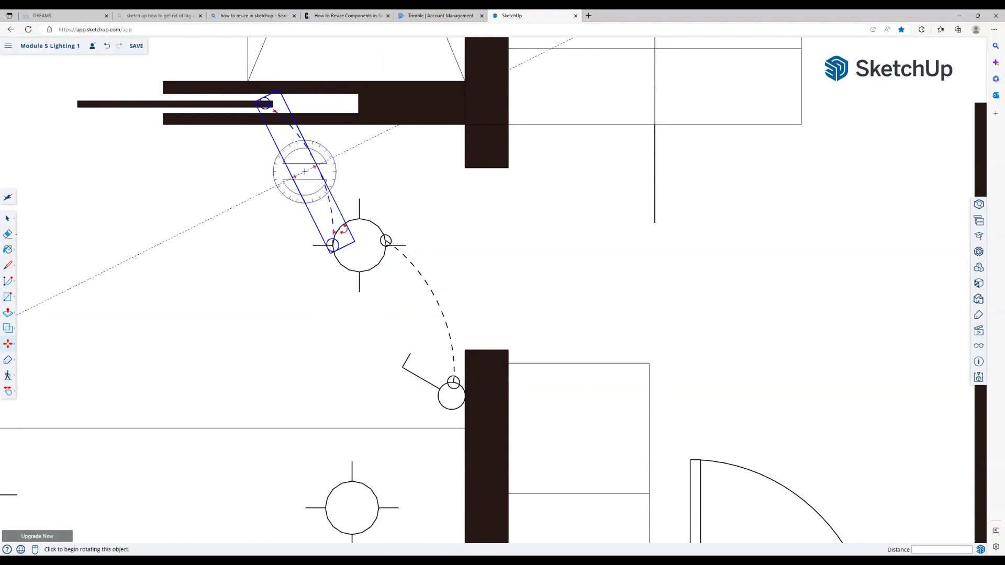
# Rotate the pasted arc to horizontal, bowing upward, and move its right end against the upper-right outlet's left edge.
pyautogui.click(344, 228)
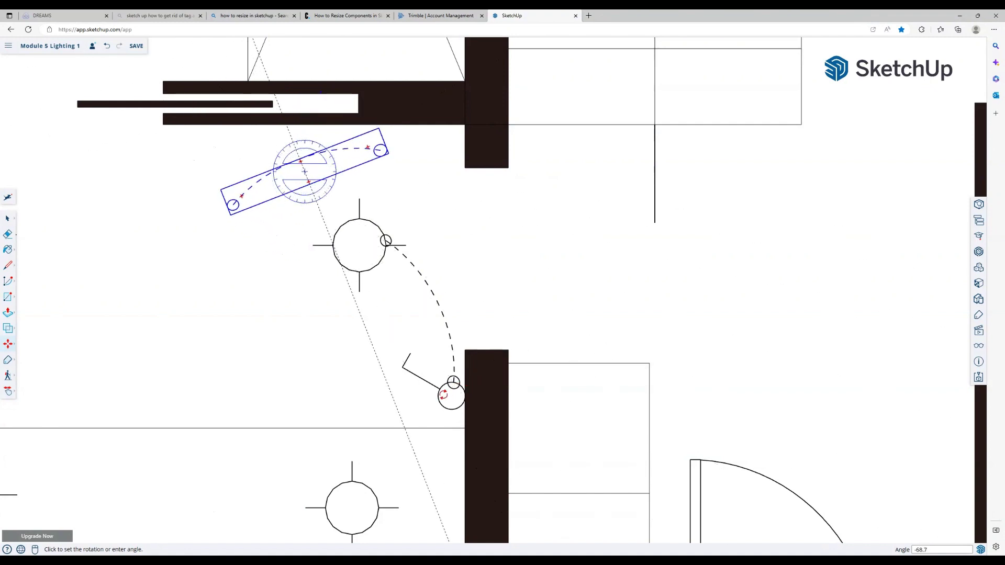
pyautogui.click(386, 418)
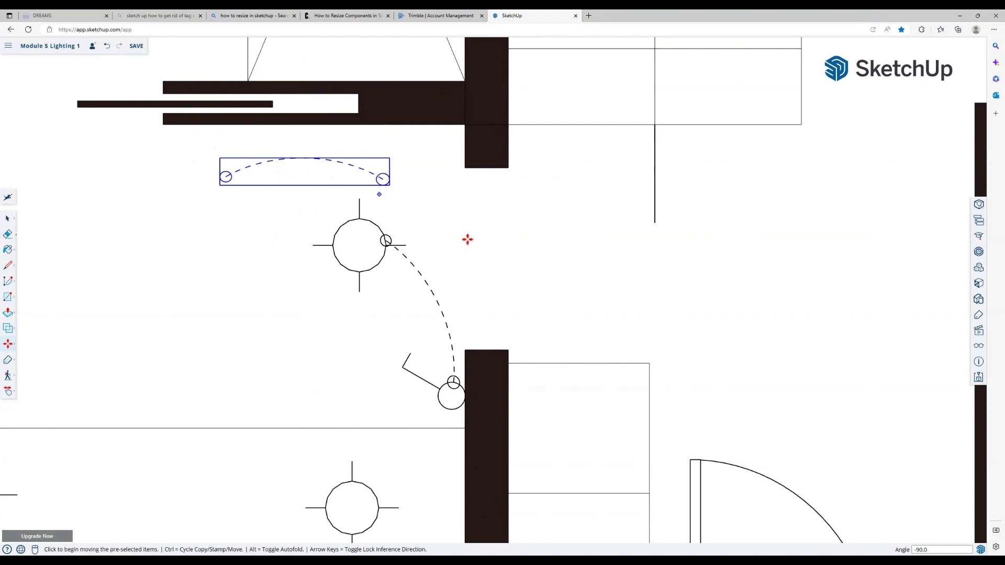
pyautogui.click(486, 253)
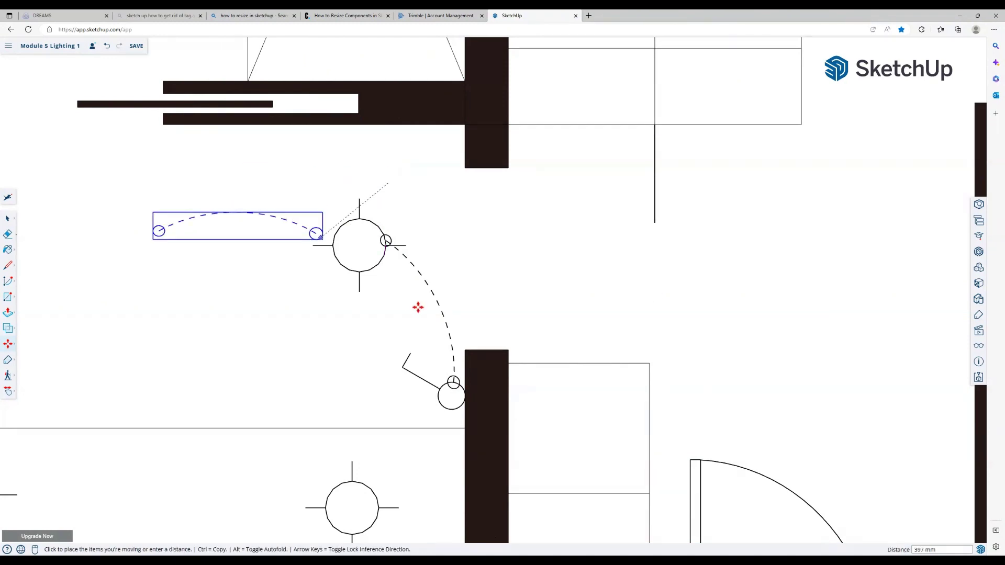
pyautogui.click(419, 308)
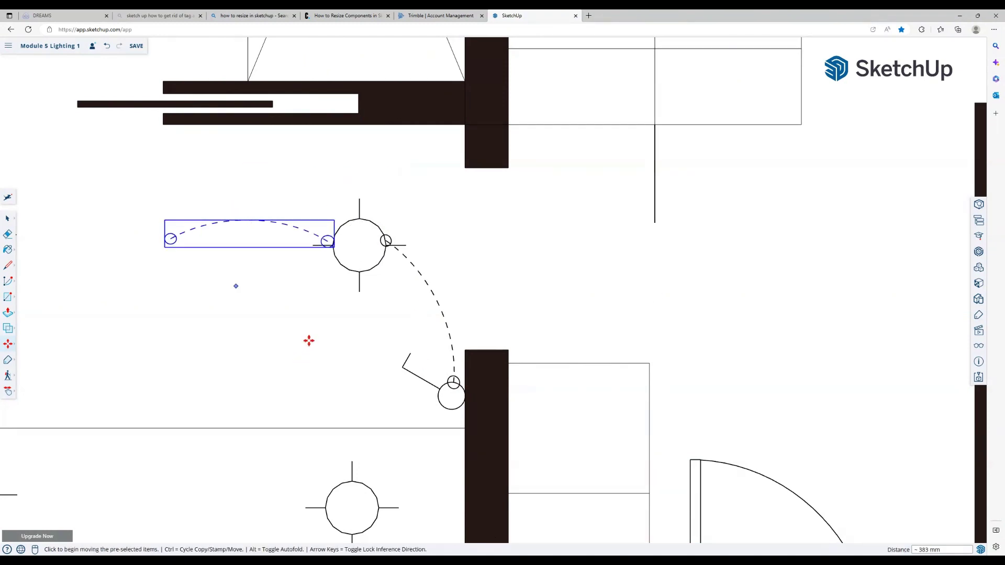
# Stretch the horizontal arc lengthwise by a factor of about 2.00 so it reaches the room's upper-left ceiling outlet.
pyautogui.scroll(-5, 308, 341)
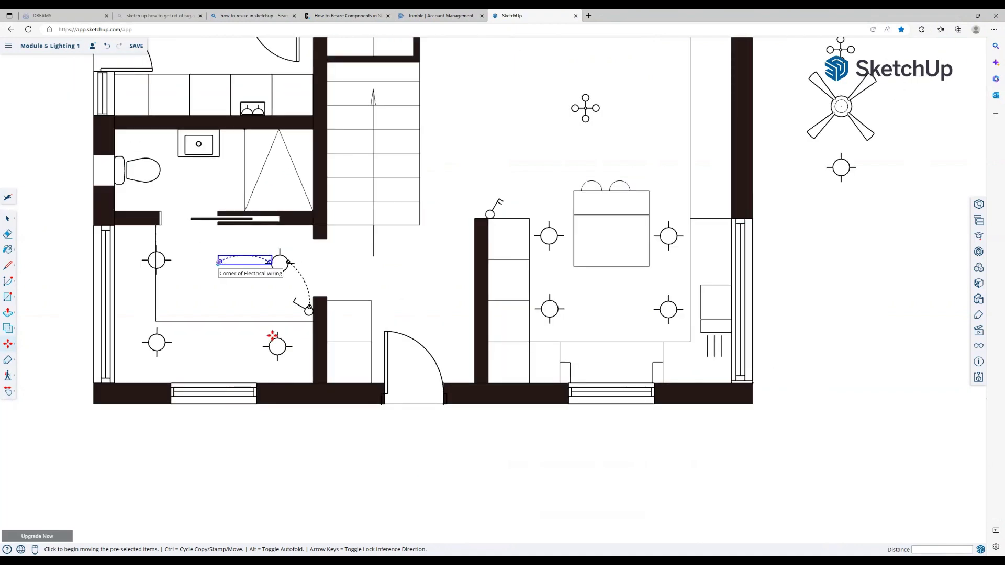
pyautogui.press('s')
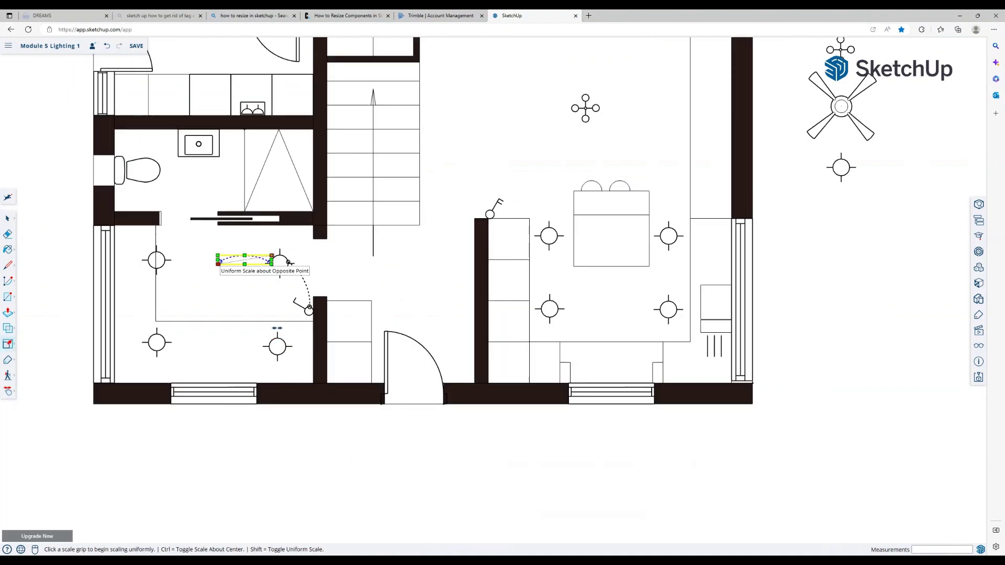
pyautogui.click(218, 261)
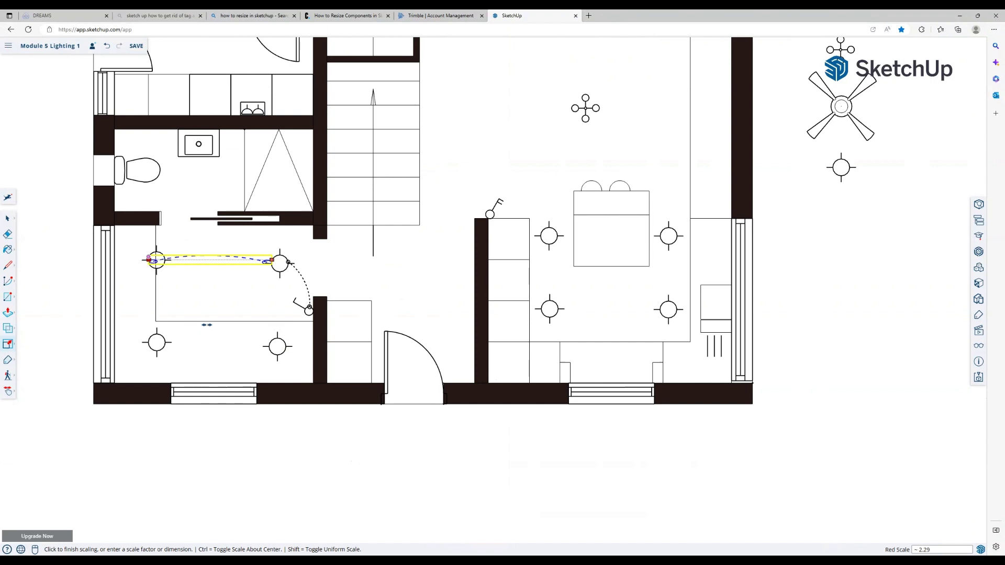
pyautogui.scroll(3, 210, 326)
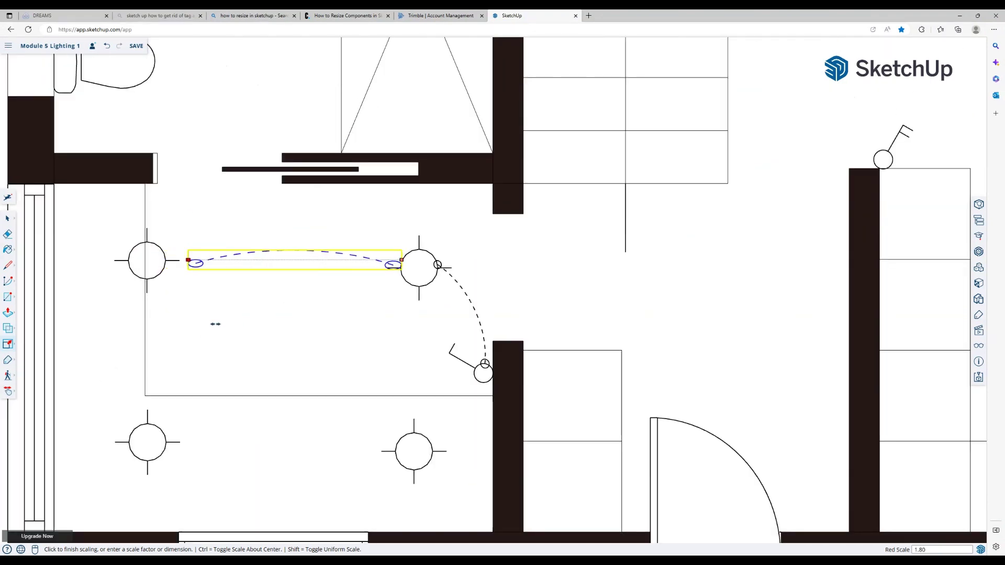
pyautogui.click(209, 325)
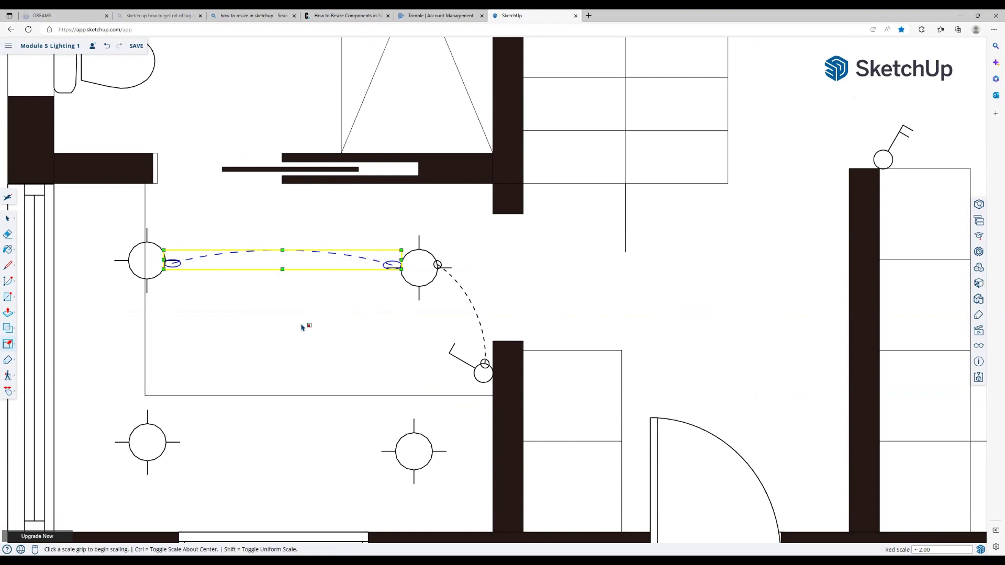
# Scale the horizontal arc's height by 2.00 and then the whole arc uniformly by about 1.04.
pyautogui.click(359, 311)
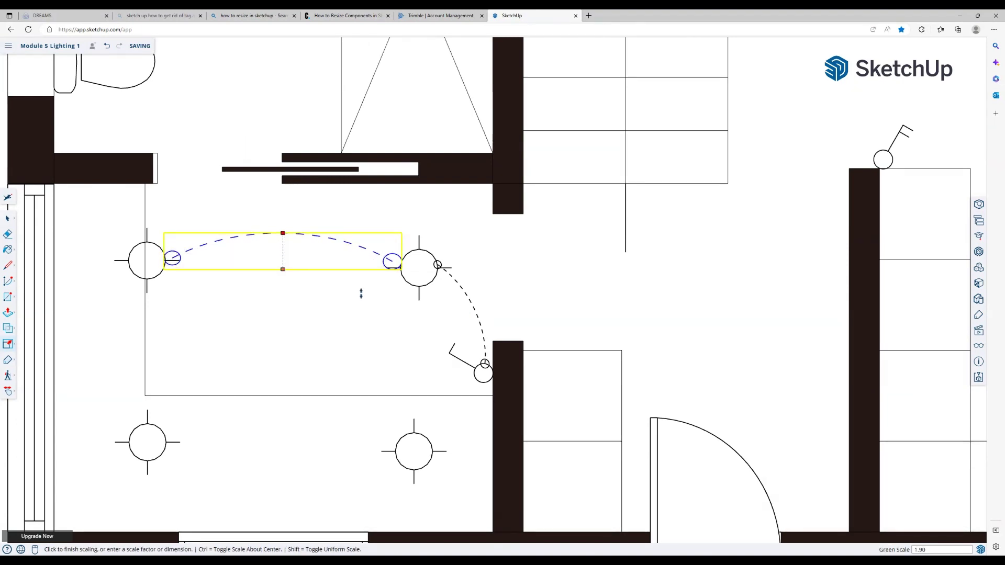
pyautogui.click(361, 291)
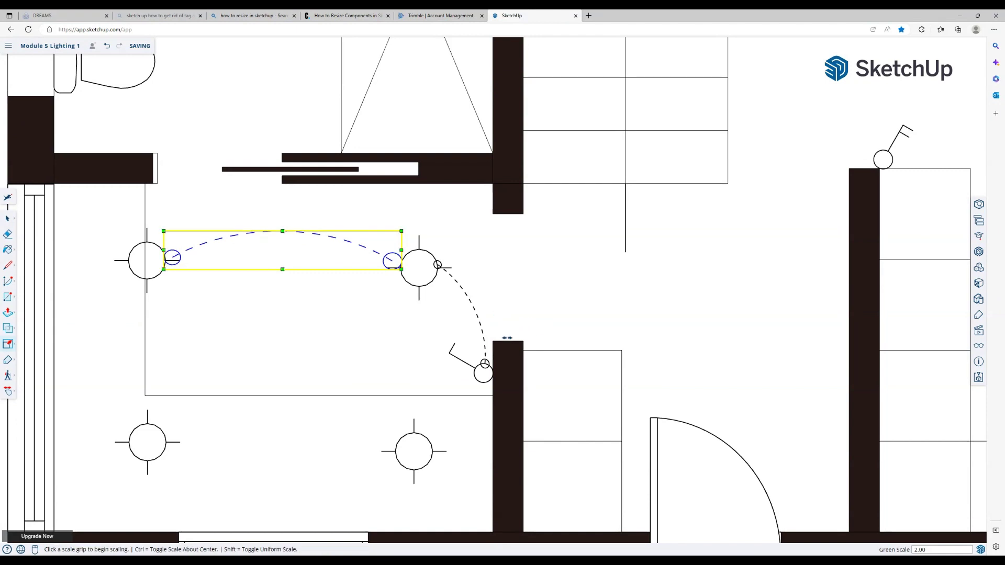
pyautogui.click(513, 332)
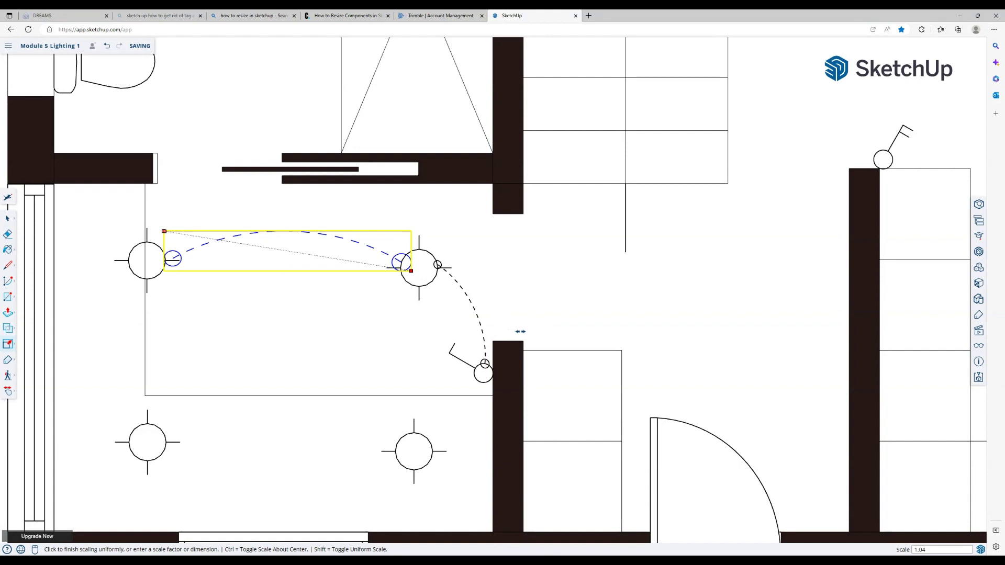
pyautogui.click(520, 332)
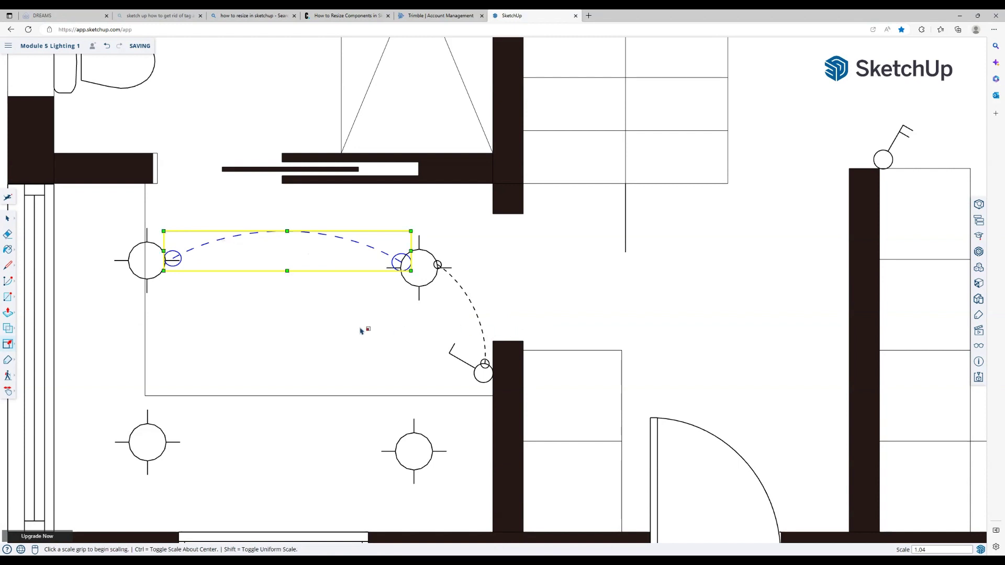
# Refine the horizontal arc by scaling its height by about 1.25, its length by 1.03 and the whole arc by 1.01.
pyautogui.click(365, 288)
pyautogui.click(366, 278)
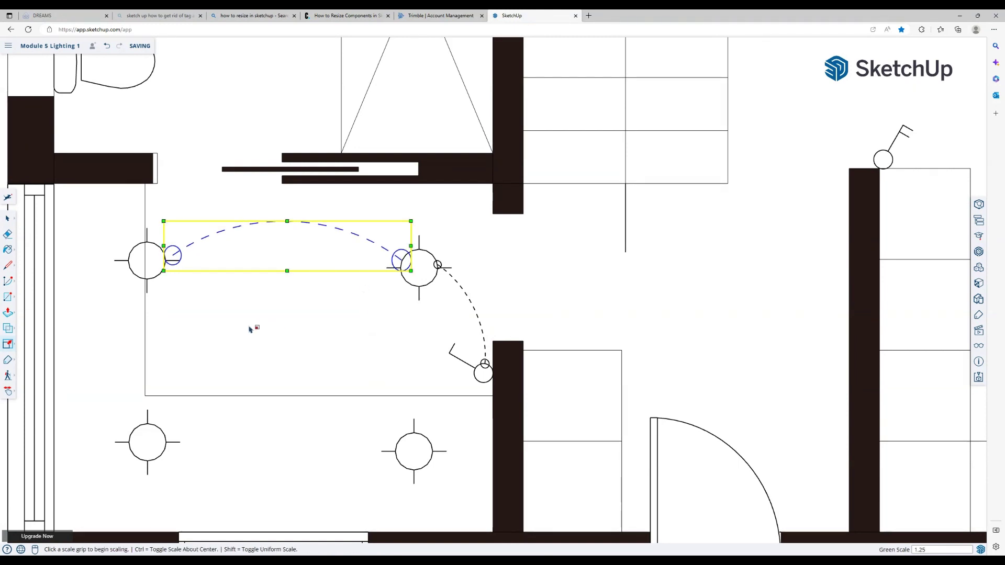
pyautogui.click(208, 310)
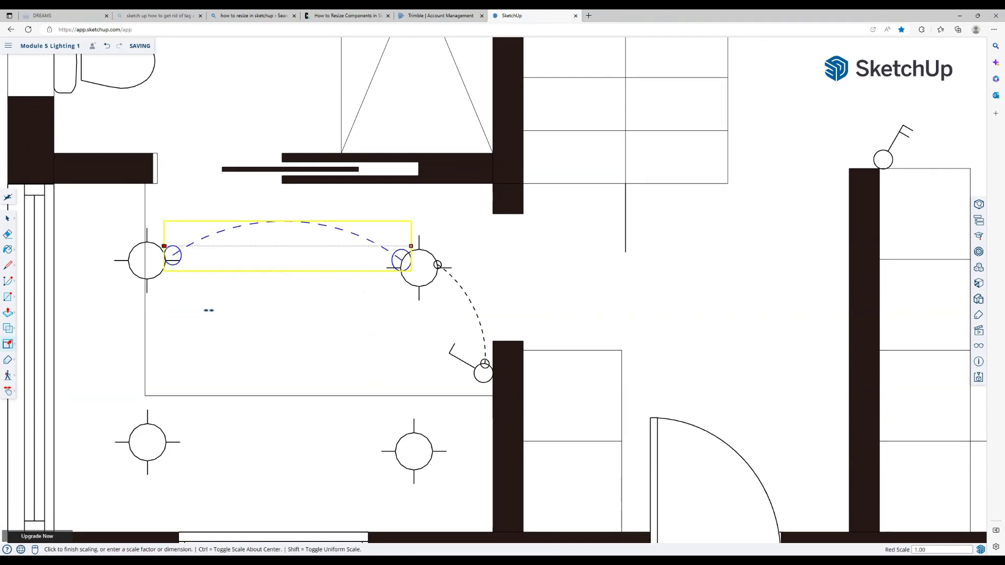
pyautogui.click(201, 338)
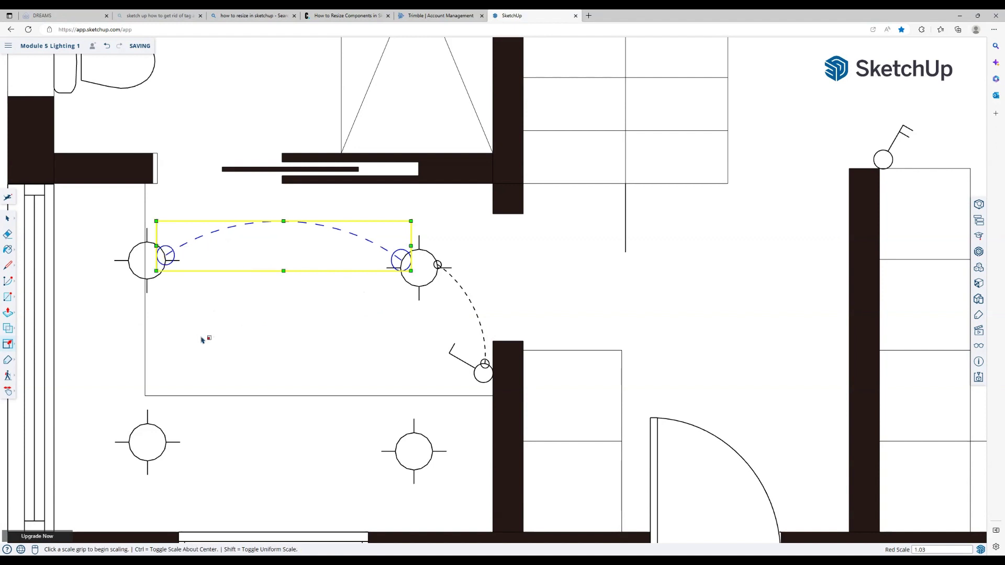
pyautogui.click(518, 339)
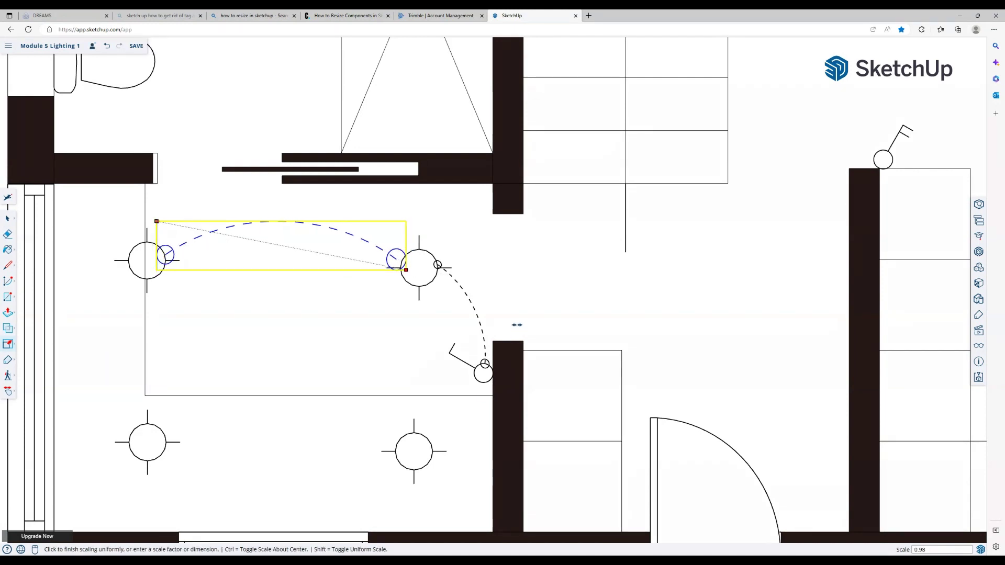
pyautogui.click(525, 324)
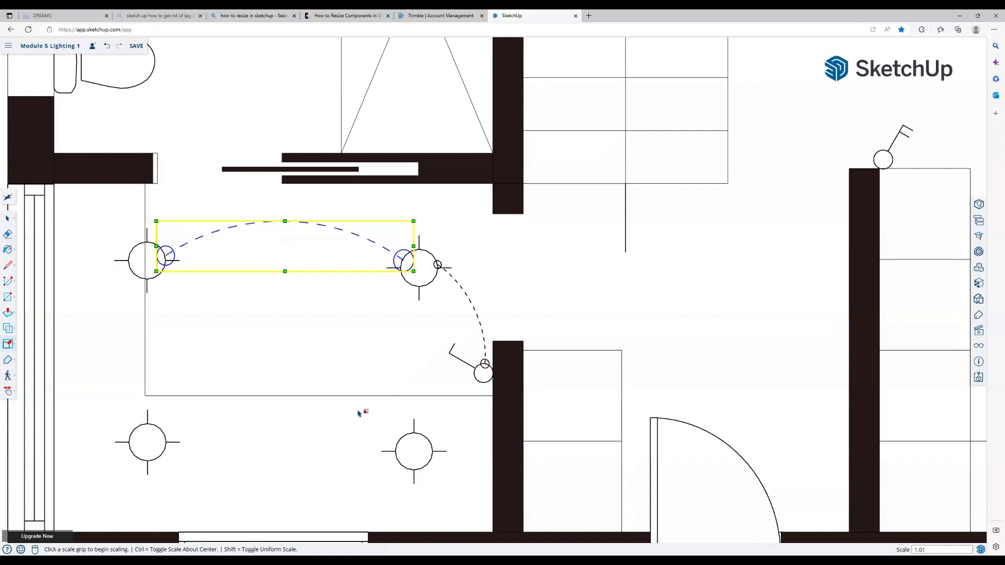
# Paste a copy of the horizontal wiring arc in the room between the upper and lower ceiling outlets.
pyautogui.click(359, 414)
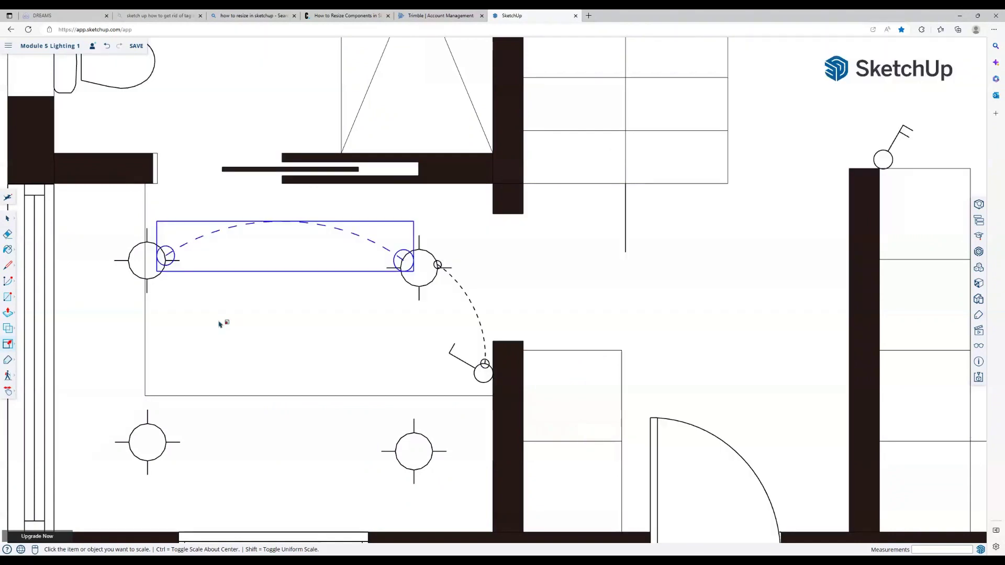
pyautogui.click(222, 320)
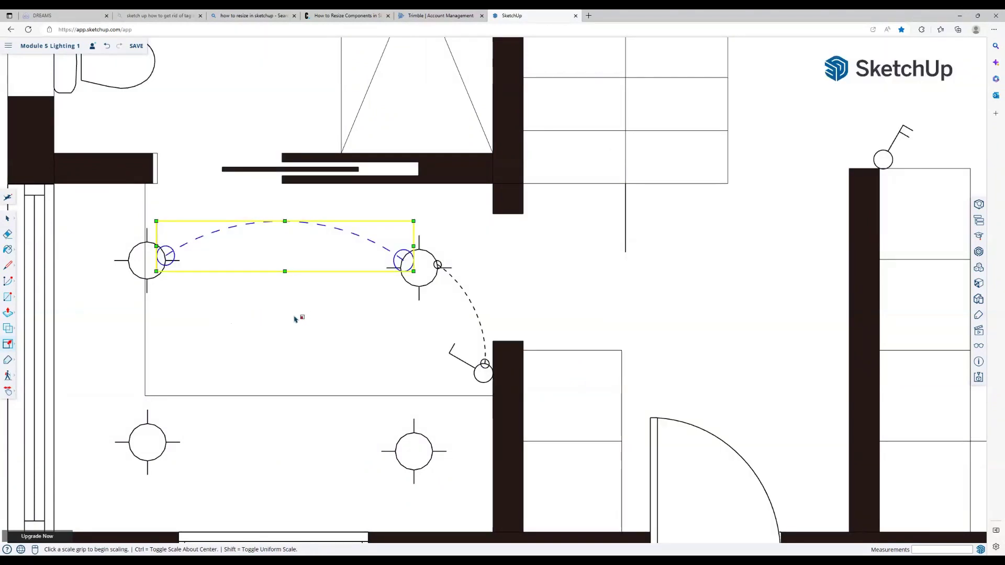
pyautogui.click(271, 323)
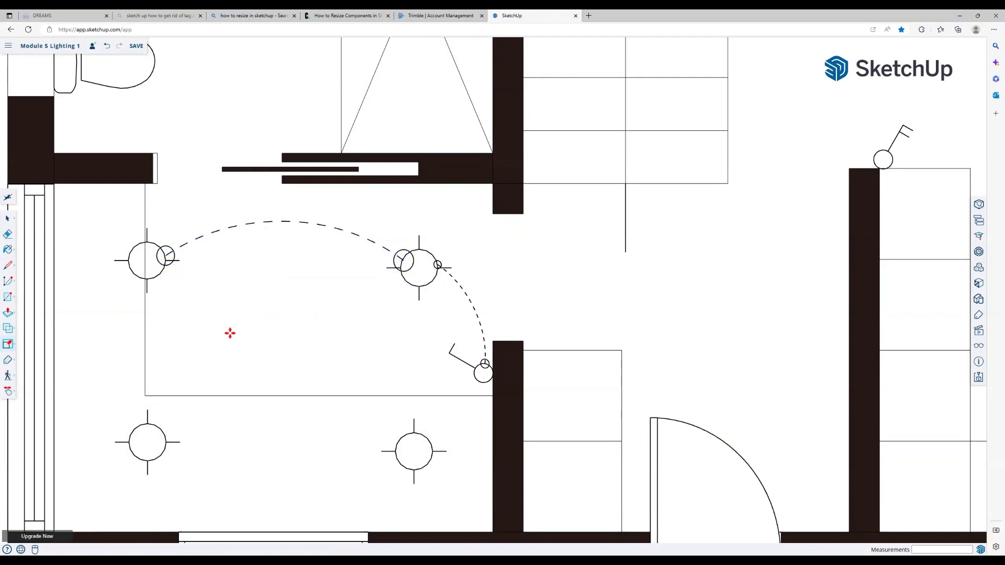
pyautogui.click(133, 495)
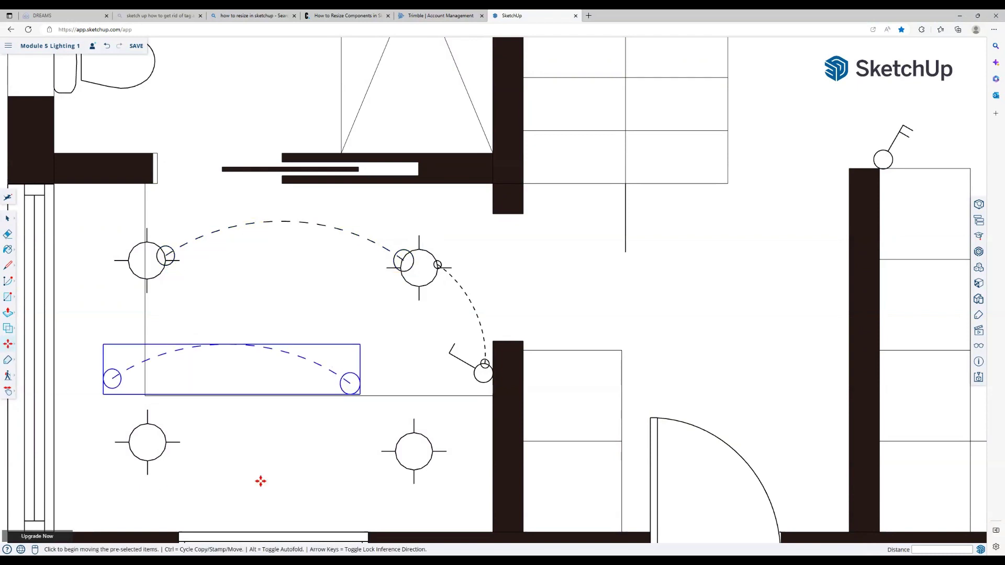
# Rotate the pasted arc upright so it bows towards the room's left-hand window.
pyautogui.press('alt')
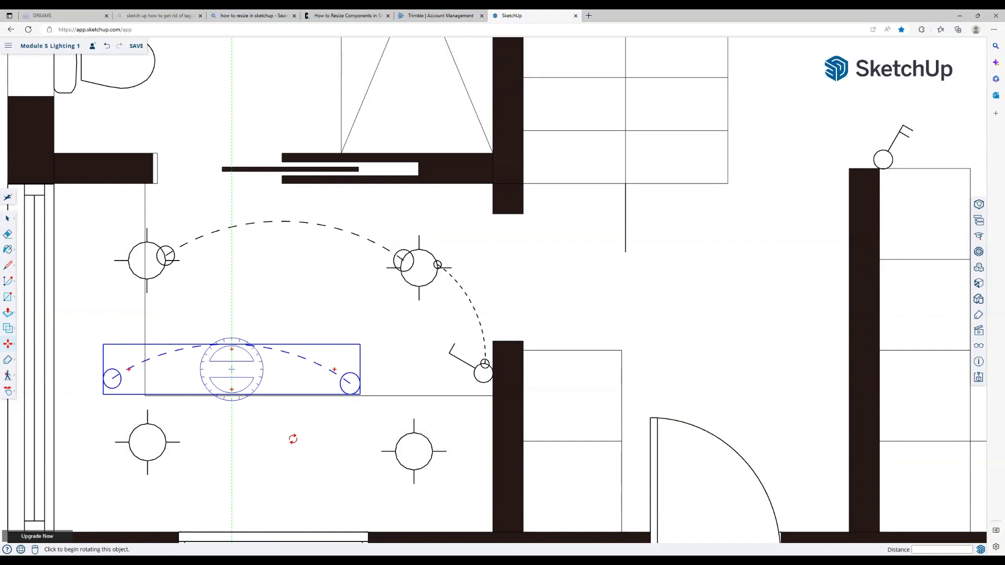
pyautogui.click(269, 435)
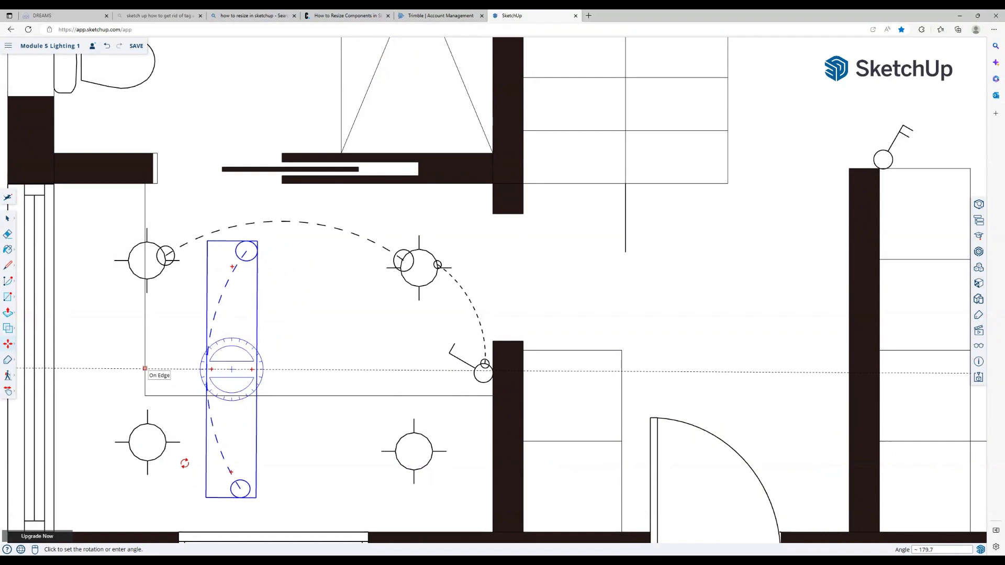
pyautogui.click(145, 368)
# Move the upright arc to the upper-left ceiling outlet and shorten it so it ends at the lower-left outlet.
pyautogui.press('m')
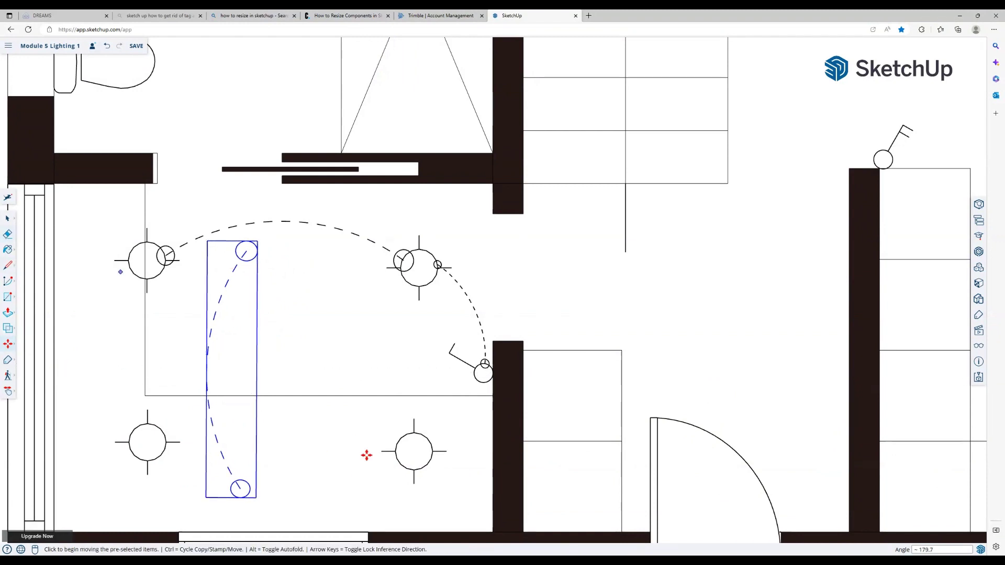
pyautogui.moveTo(246, 251); pyautogui.dragTo(129, 270)
pyautogui.press('s')
pyautogui.press('m')
pyautogui.moveTo(141, 518); pyautogui.dragTo(150, 441)
# Copy the wiring arc to the two lower ceiling outlets, turned so it bows downward beneath them.
pyautogui.keyDown('ctrl'); pyautogui.moveTo(195, 399); pyautogui.dragTo(359, 466); pyautogui.keyUp('ctrl')
pyautogui.moveTo(294, 421); pyautogui.dragTo(282, 409)
pyautogui.moveTo(281, 438); pyautogui.dragTo(280, 512)
# Stretch the lower arc at both ends so it spans from the lower-left to the lower-right ceiling outlet.
pyautogui.press('s')
pyautogui.moveTo(376, 475); pyautogui.dragTo(415, 469)
pyautogui.moveTo(191, 469); pyautogui.dragTo(134, 457)
# Nudge the lower arc up against the lower outlets and raise the arc between the two upper outlets slightly.
pyautogui.press('m')
pyautogui.moveTo(275, 512); pyautogui.dragTo(281, 505)
pyautogui.moveTo(283, 221); pyautogui.dragTo(283, 210)
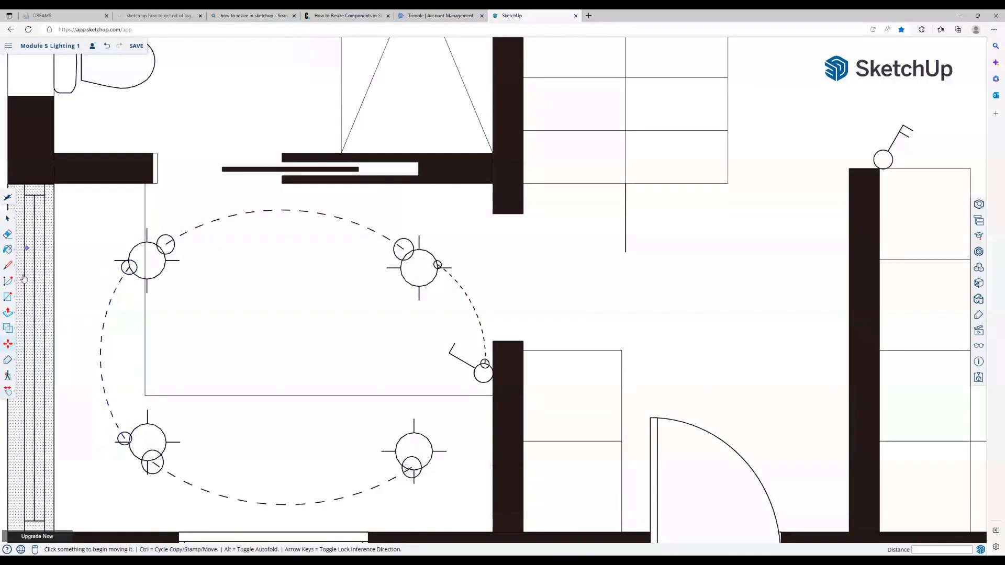
# Explode the wiring arc linking the upper-left and lower-left ceiling outlets and delete the circles at its ends.
pyautogui.click(7, 218)
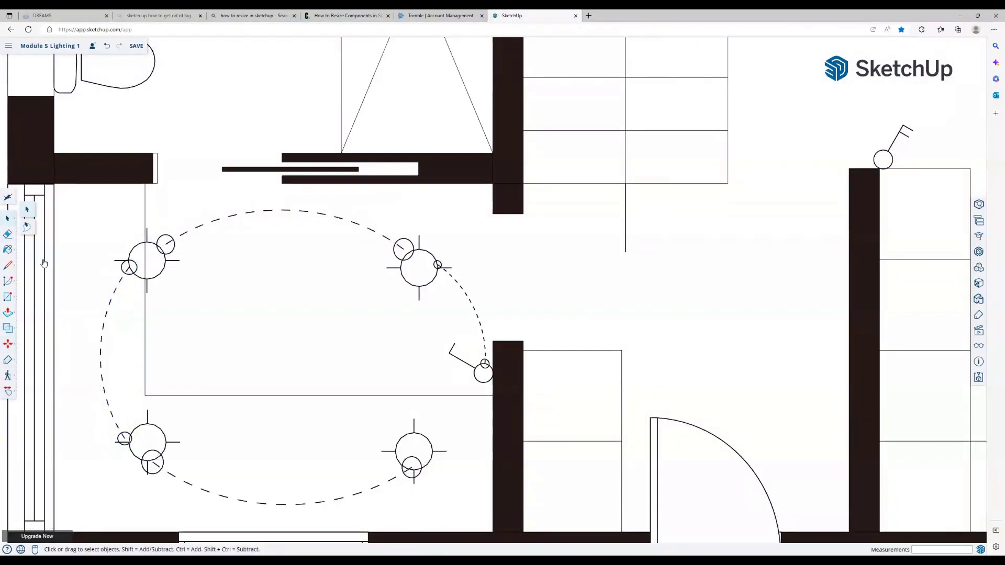
pyautogui.rightClick(160, 348)
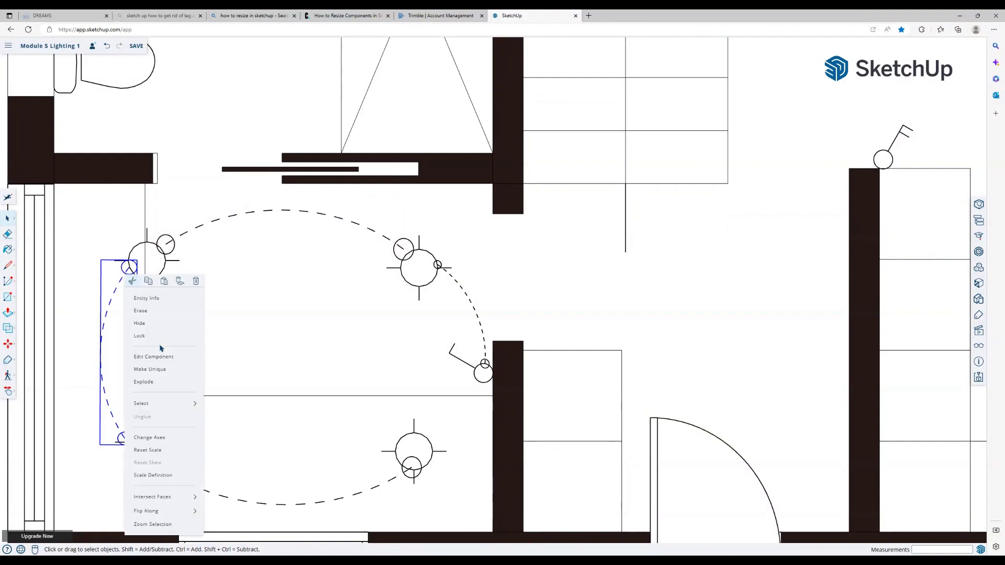
pyautogui.click(185, 484)
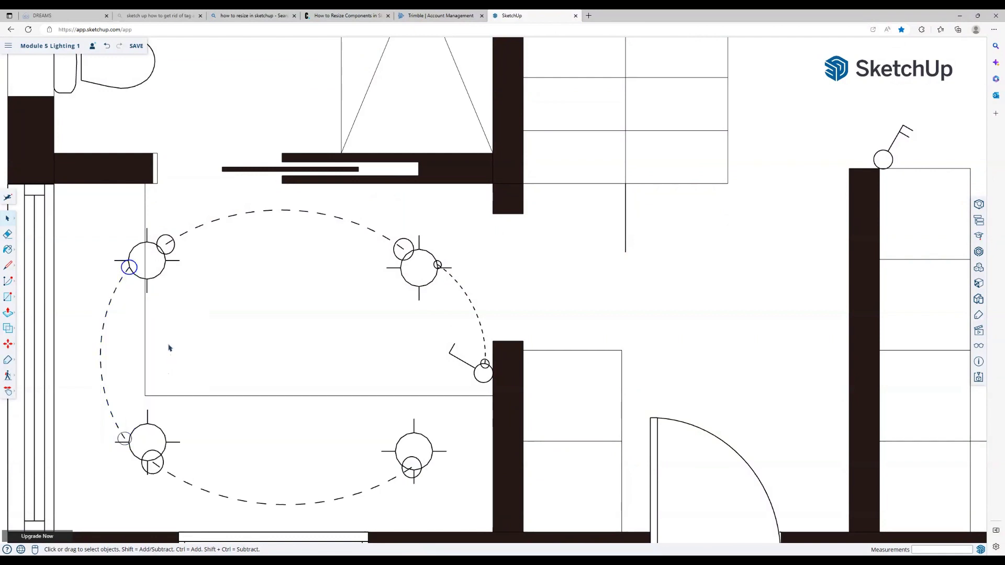
pyautogui.click(131, 439)
# Explode the wiring arcs between the two upper and the two lower ceiling outlets and delete their end circles.
pyautogui.rightClick(249, 291)
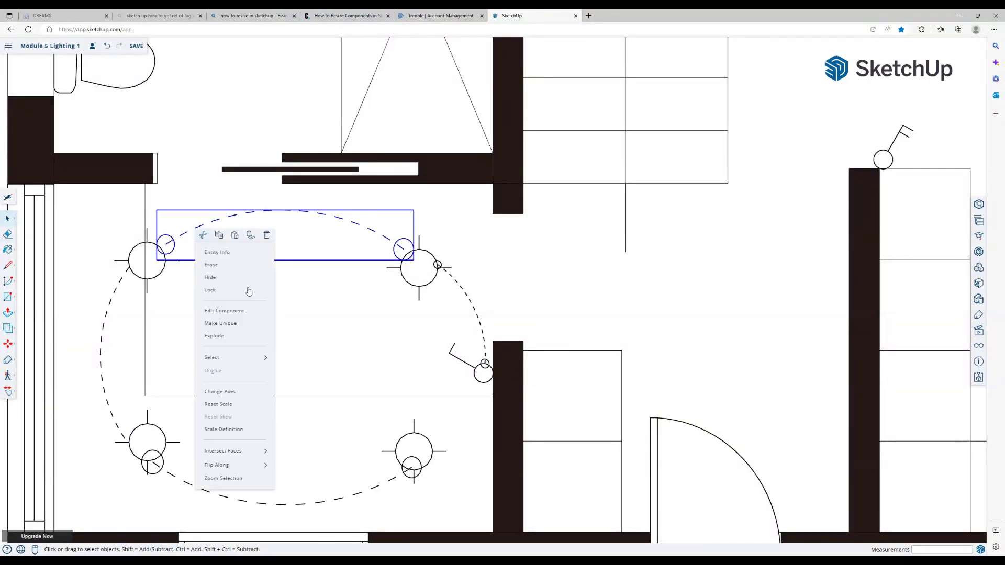
pyautogui.click(274, 430)
pyautogui.click(221, 312)
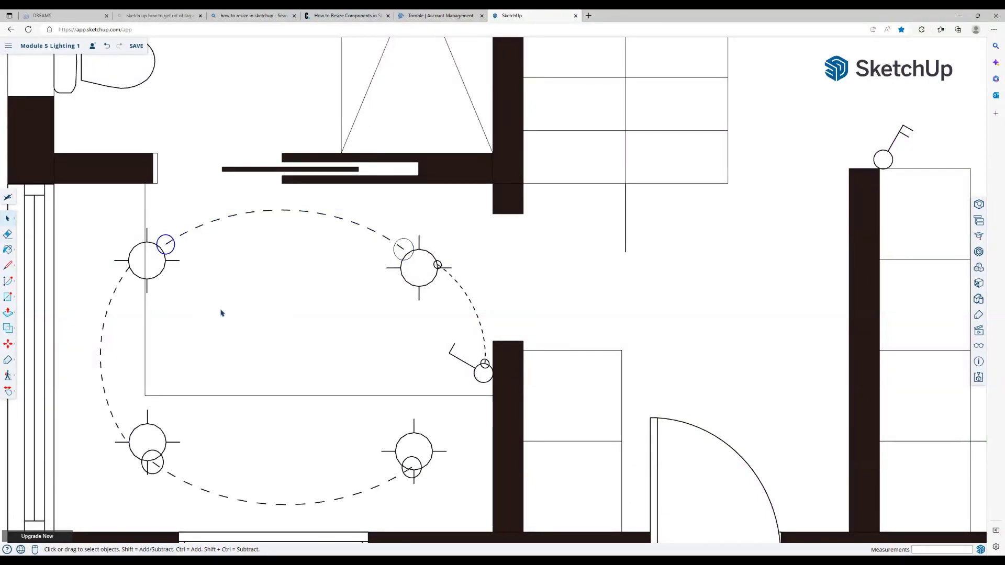
pyautogui.press('Delete')
# Scale the short arc between the upper-right outlet and the wall switch uniformly by a factor of 2.00.
pyautogui.click(502, 327)
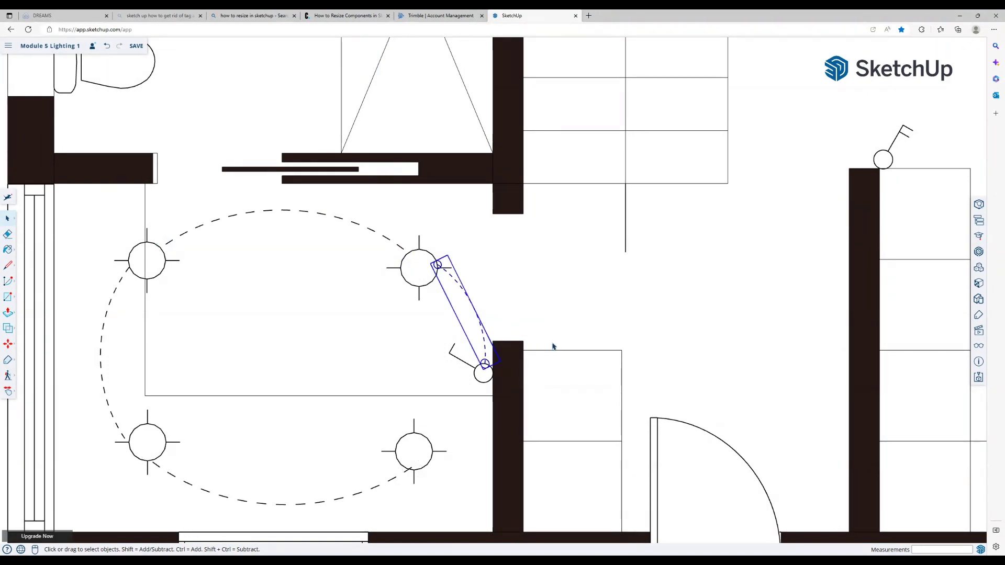
pyautogui.press('s')
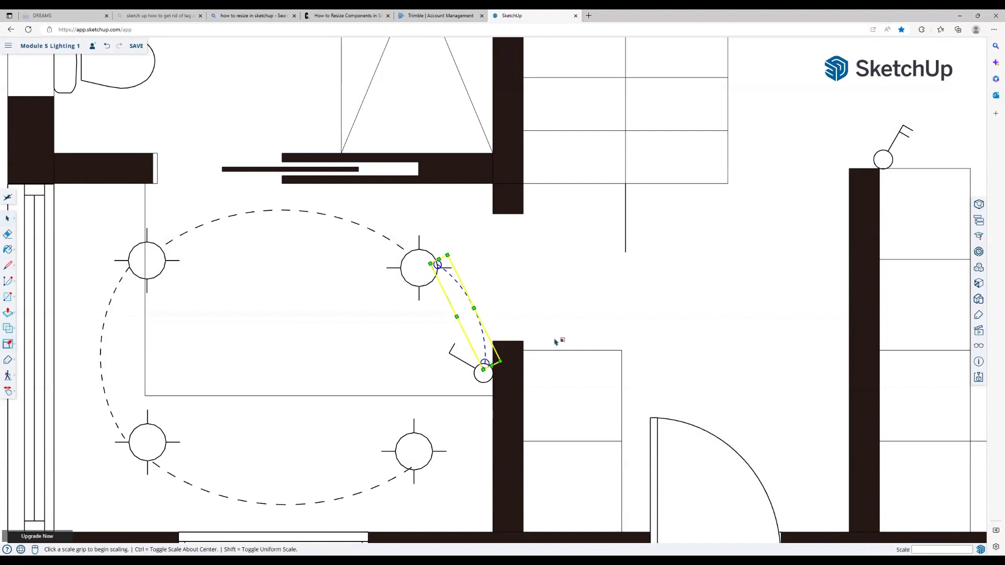
pyautogui.click(430, 263)
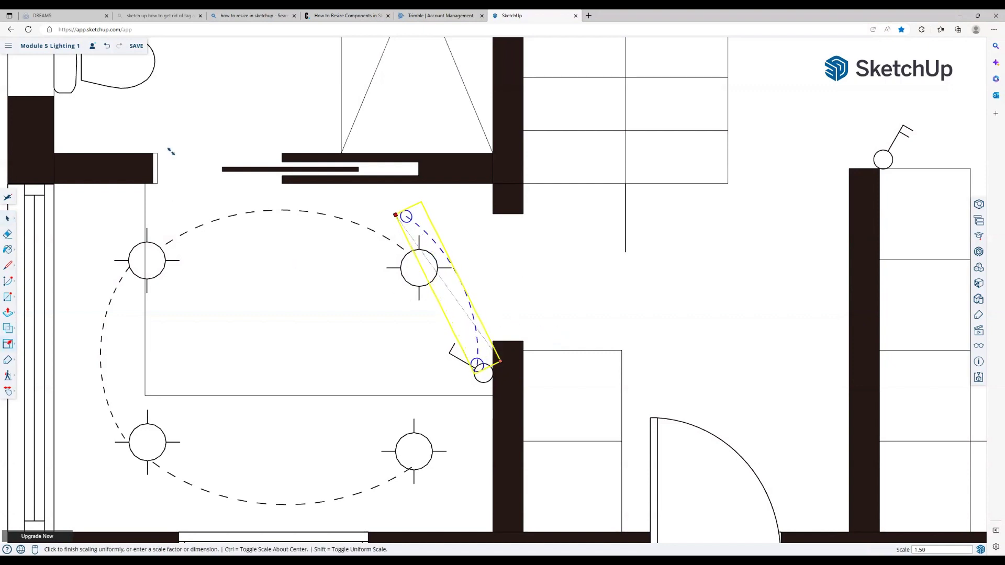
pyautogui.click(226, 151)
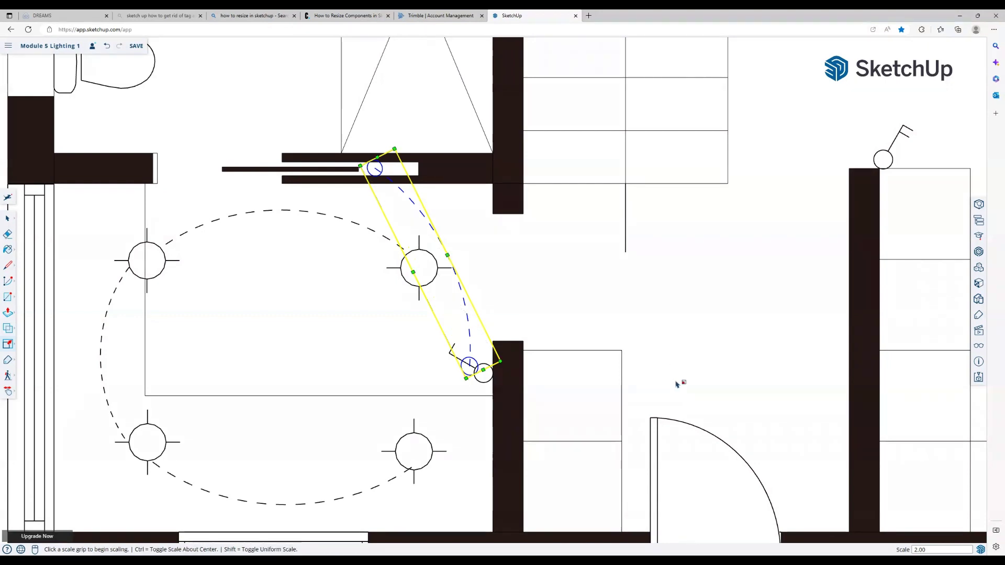
# Rotate and move the enlarged arc so it starts at the wall switch and passes through the upper-right ceiling outlet.
pyautogui.press('q')
pyautogui.click(524, 342)
pyautogui.click(532, 349)
pyautogui.click(555, 312)
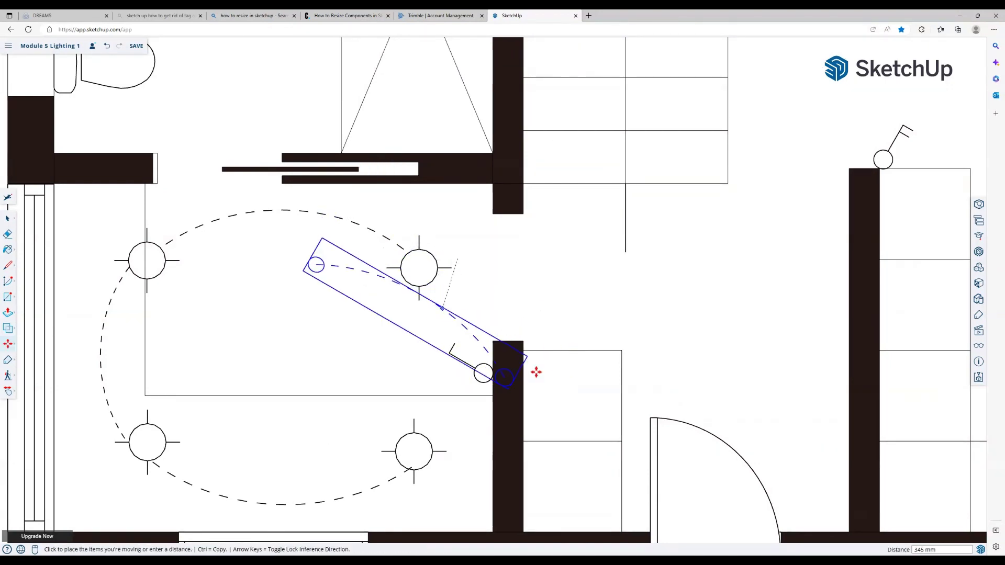
pyautogui.click(515, 354)
pyautogui.click(566, 397)
pyautogui.click(565, 406)
pyautogui.moveTo(510, 369); pyautogui.dragTo(514, 371)
pyautogui.click(560, 418)
pyautogui.click(574, 400)
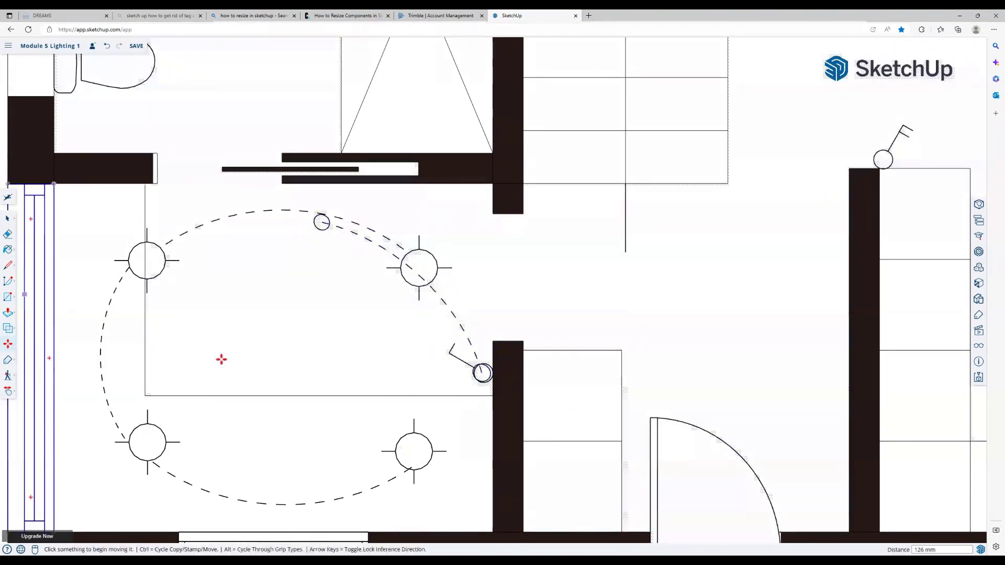
# Explode the switch arc, delete its end circles, and trim it to run only between the switch and the upper-right outlet.
pyautogui.press('space')
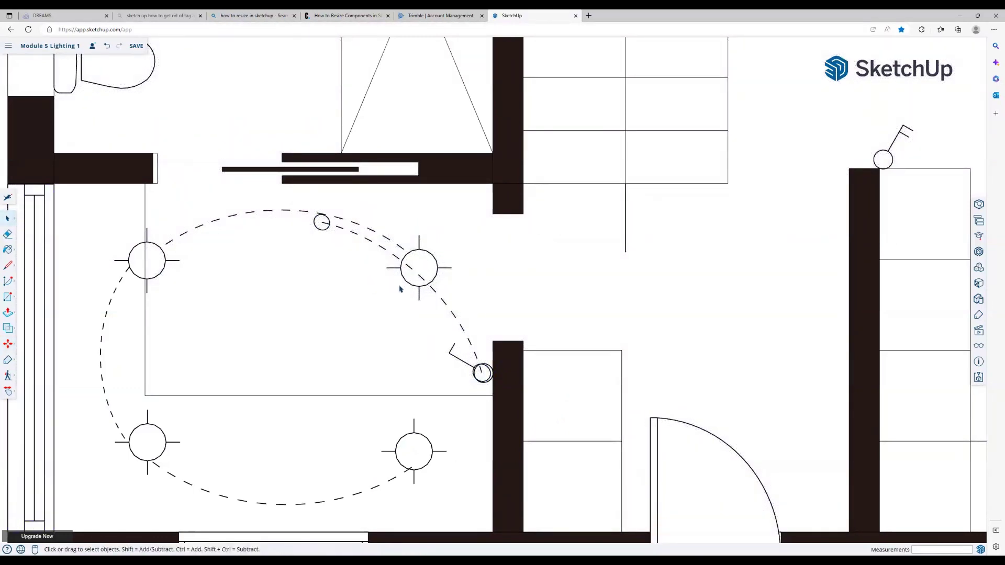
pyautogui.click(400, 289)
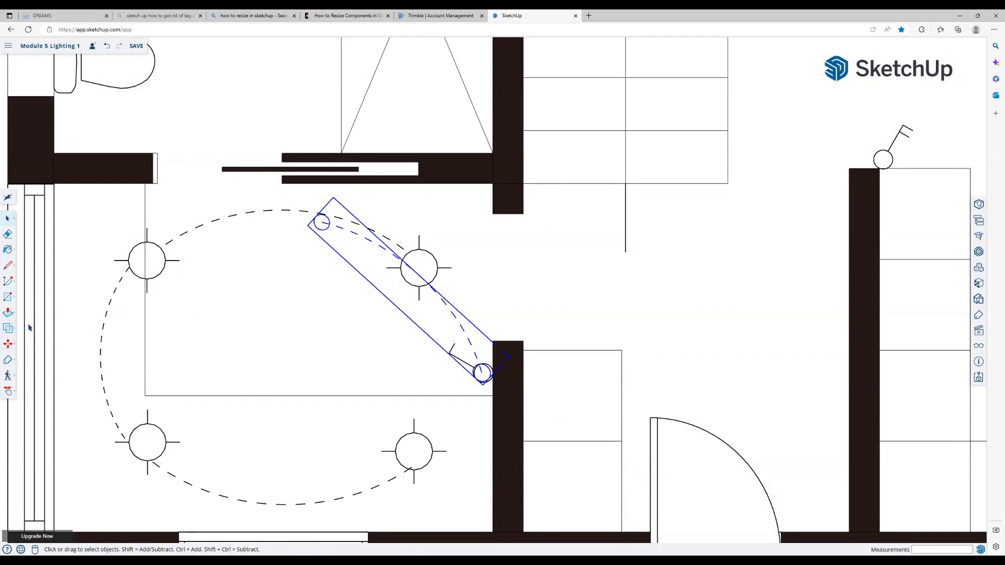
pyautogui.rightClick(437, 323)
pyautogui.click(405, 286)
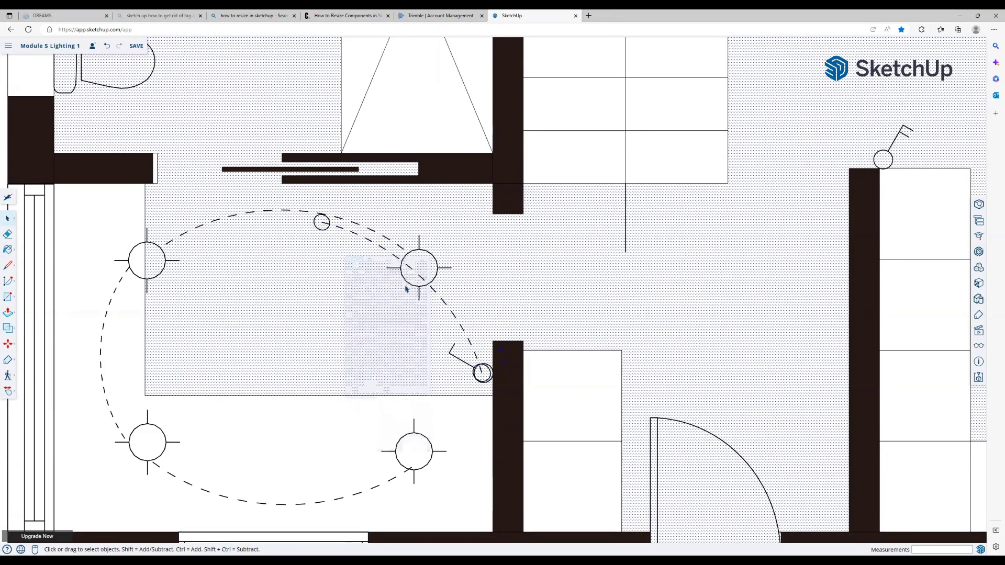
pyautogui.click(410, 293)
pyautogui.rightClick(444, 343)
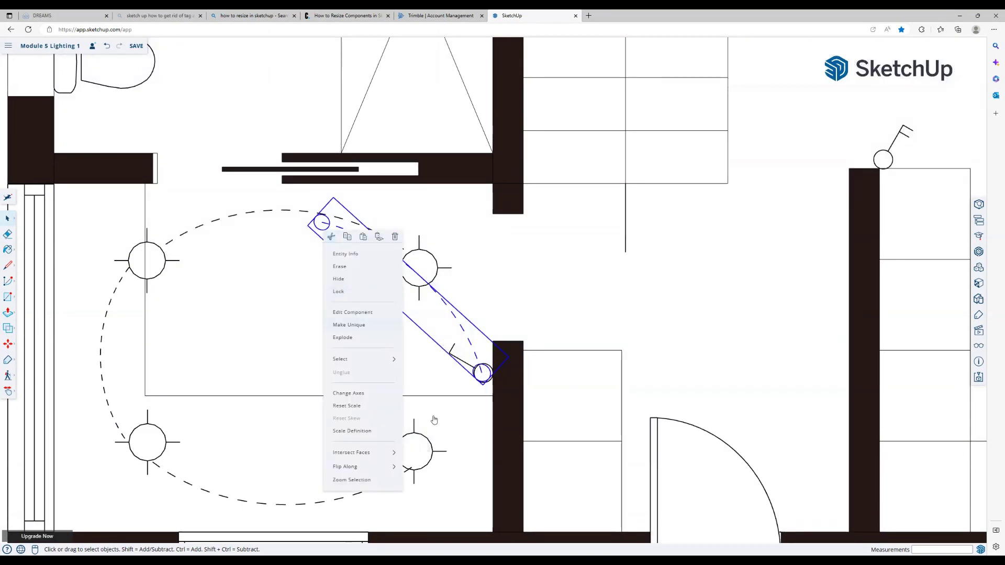
pyautogui.click(345, 337)
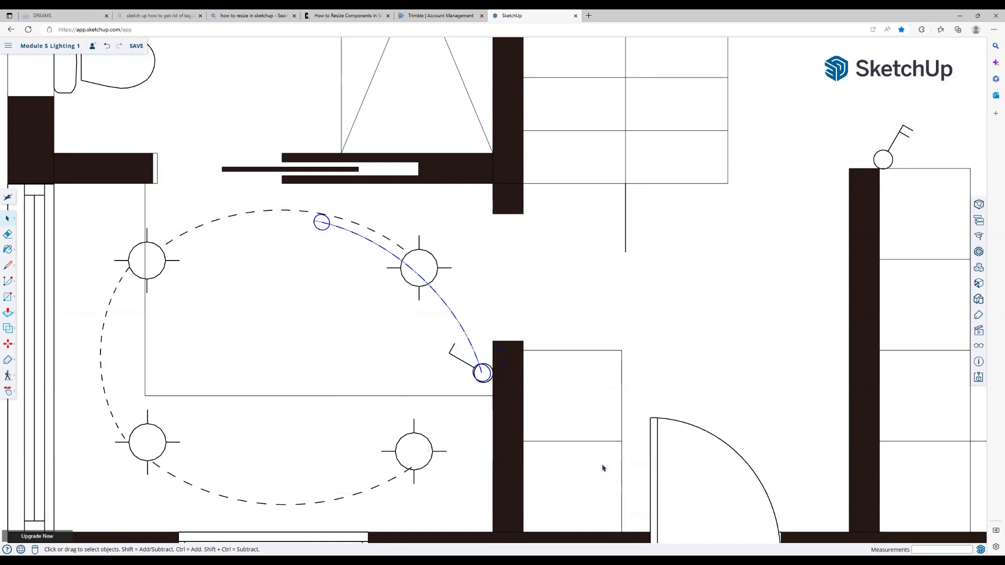
pyautogui.click(513, 336)
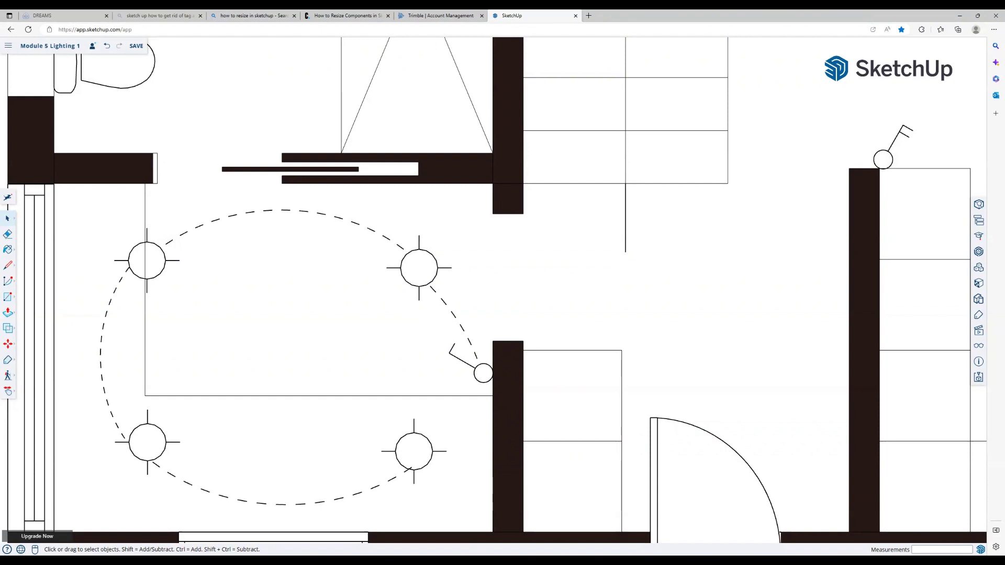
# Hide the Electrical tag and show it again to check which symbols and wiring it controls.
pyautogui.scroll(-3, 451, 524)
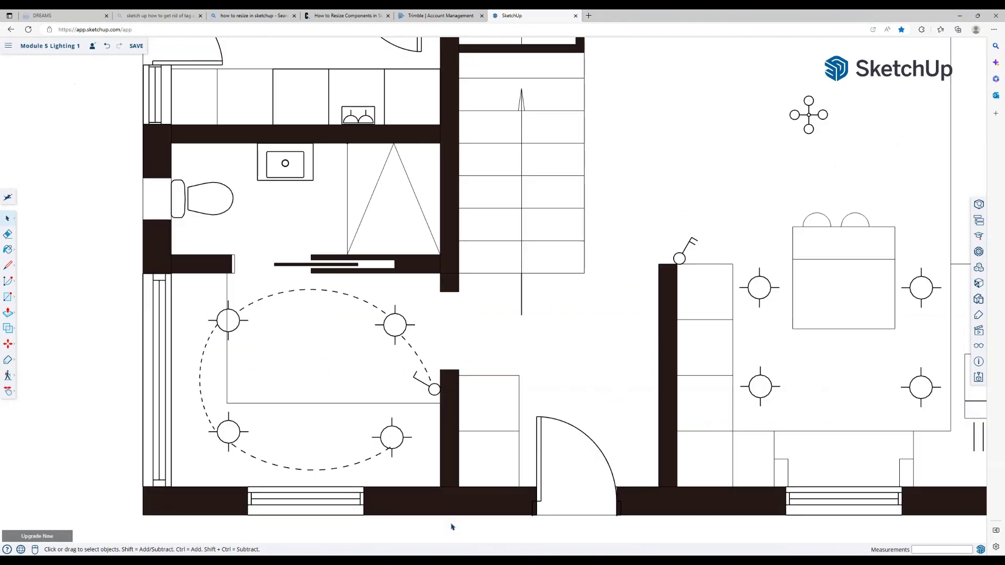
pyautogui.scroll(-5, 452, 526)
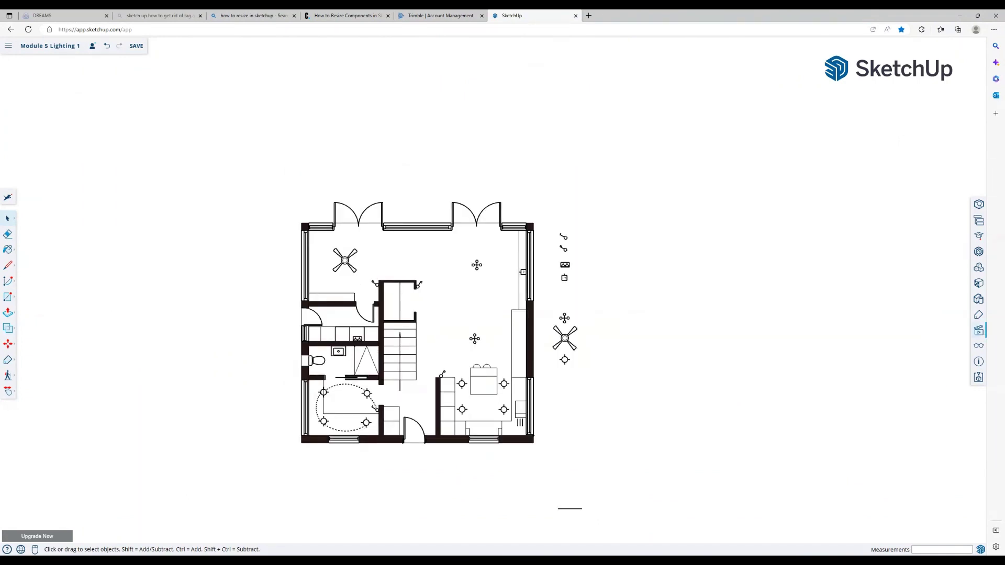
pyautogui.click(979, 314)
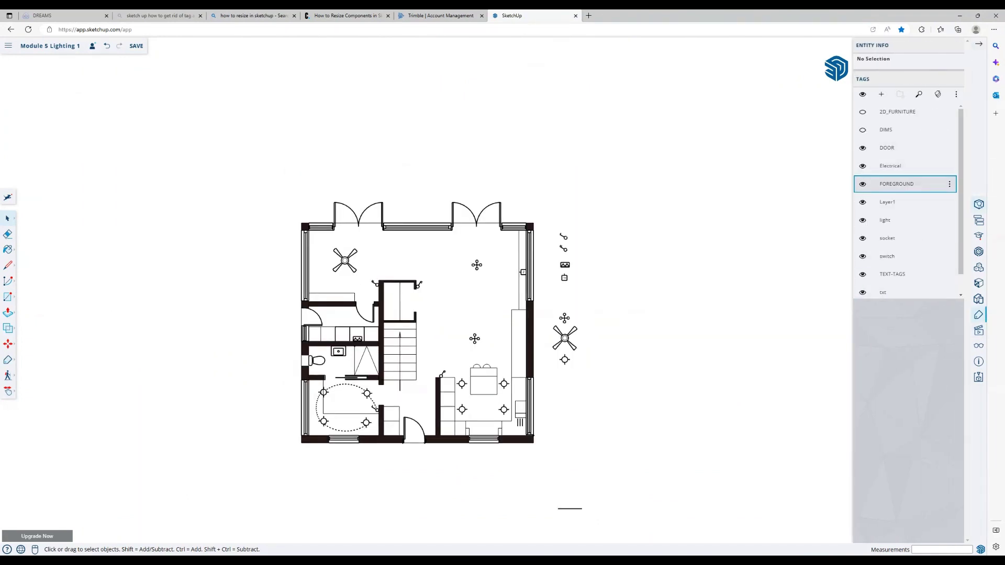
pyautogui.click(863, 166)
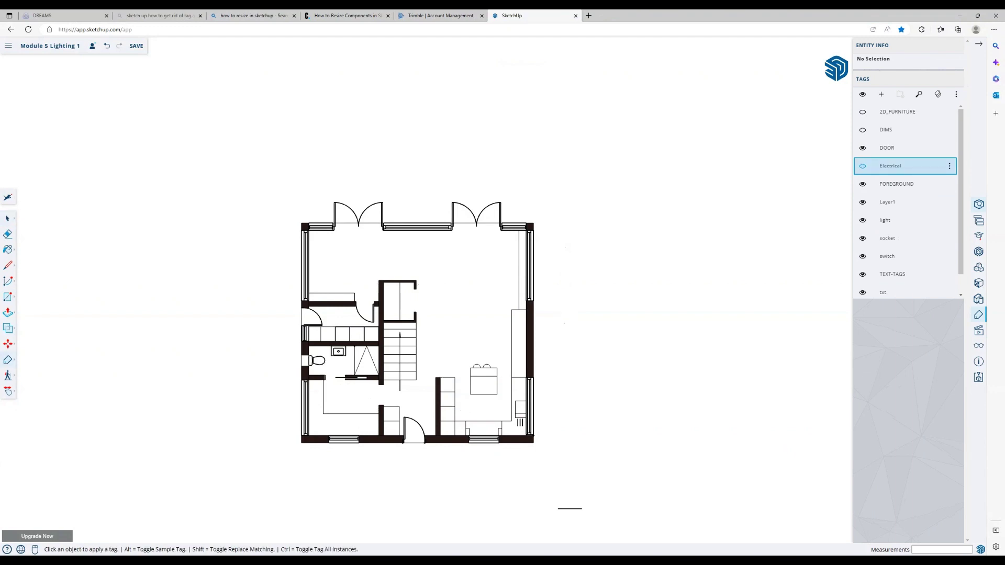
pyautogui.click(862, 166)
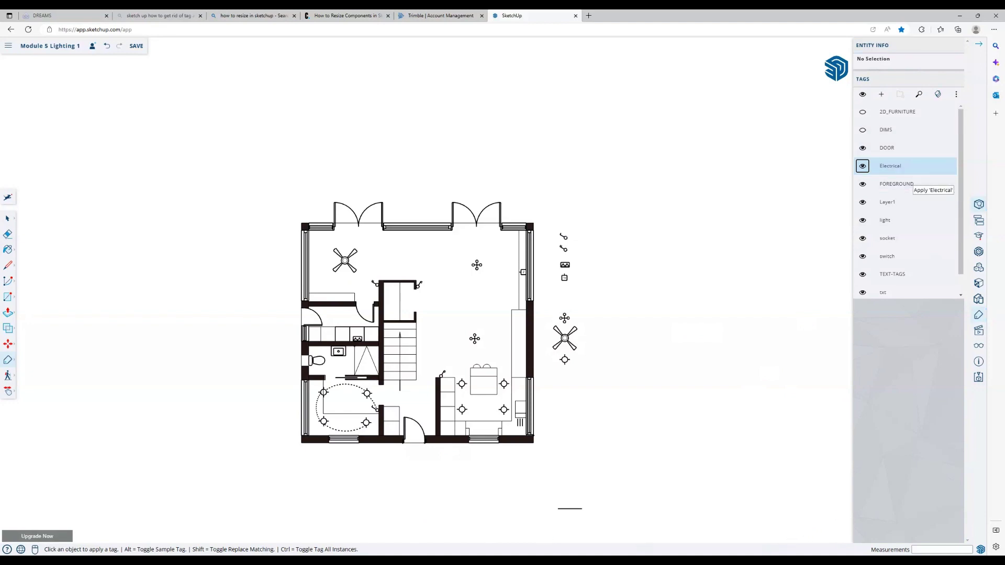
pyautogui.click(978, 45)
# Draw a 2 Point Arc from the double switch in the fan room to the ceiling fan's hub, bulging outward about 339 mm.
pyautogui.scroll(5, 501, 291)
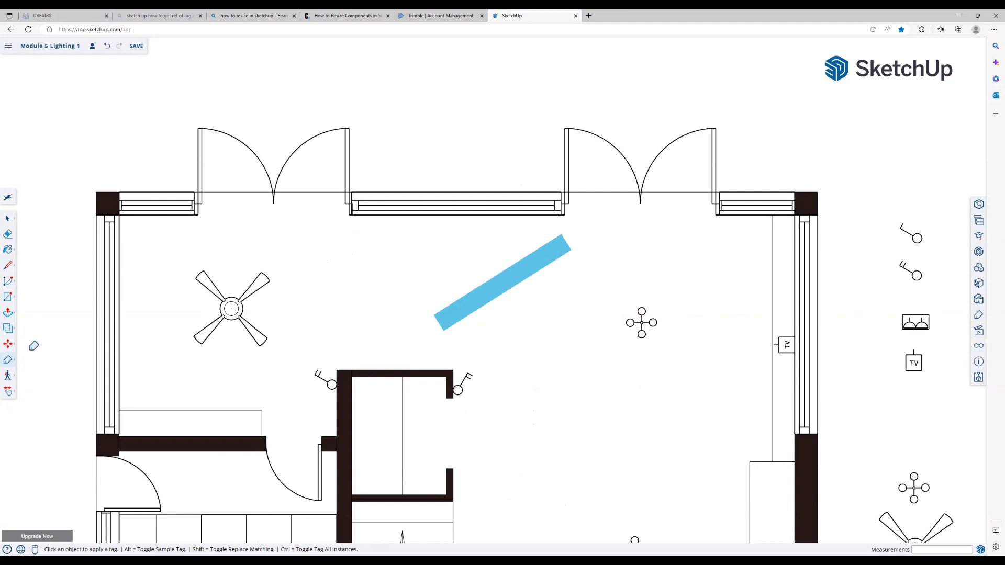
pyautogui.press('a')
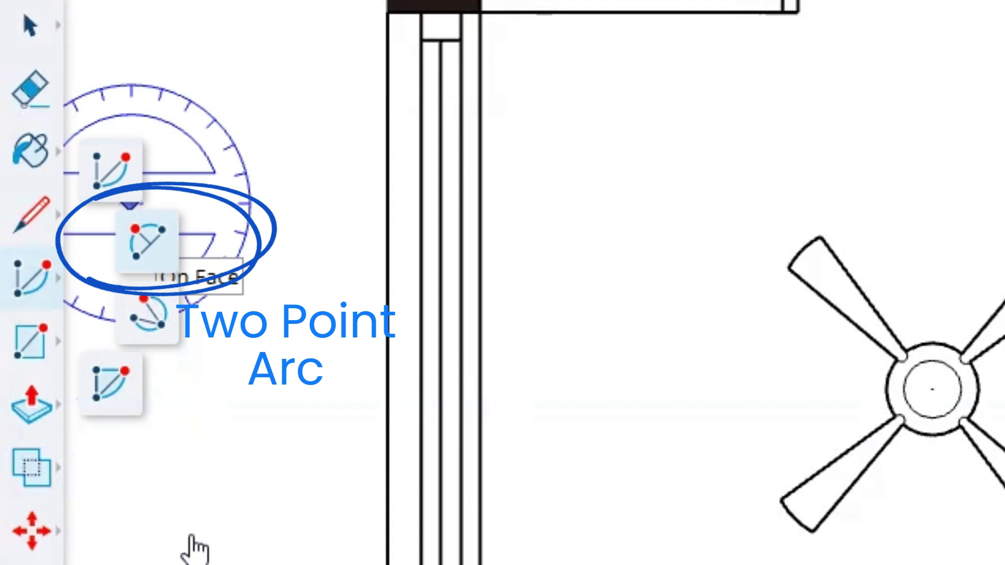
pyautogui.click(147, 241)
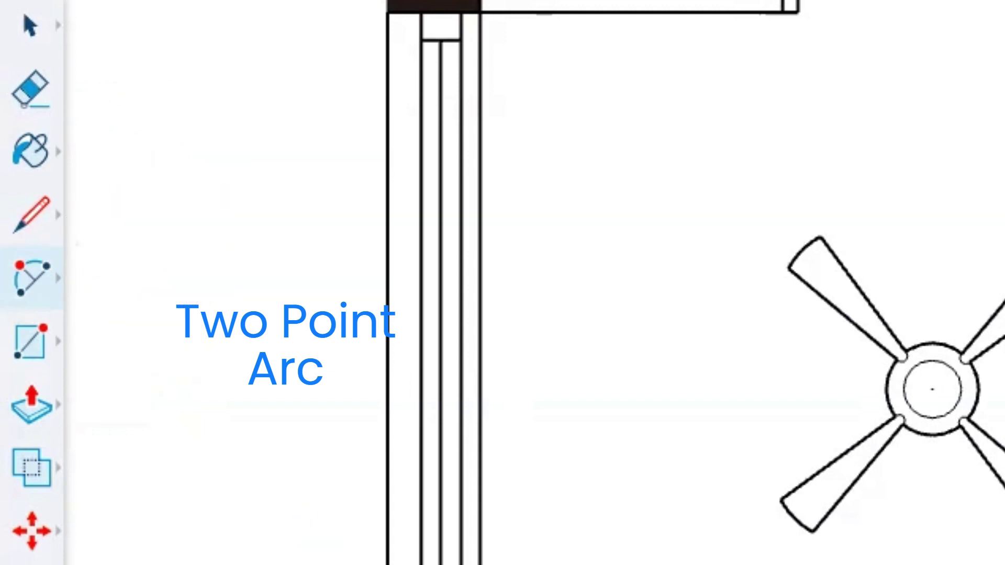
pyautogui.click(333, 381)
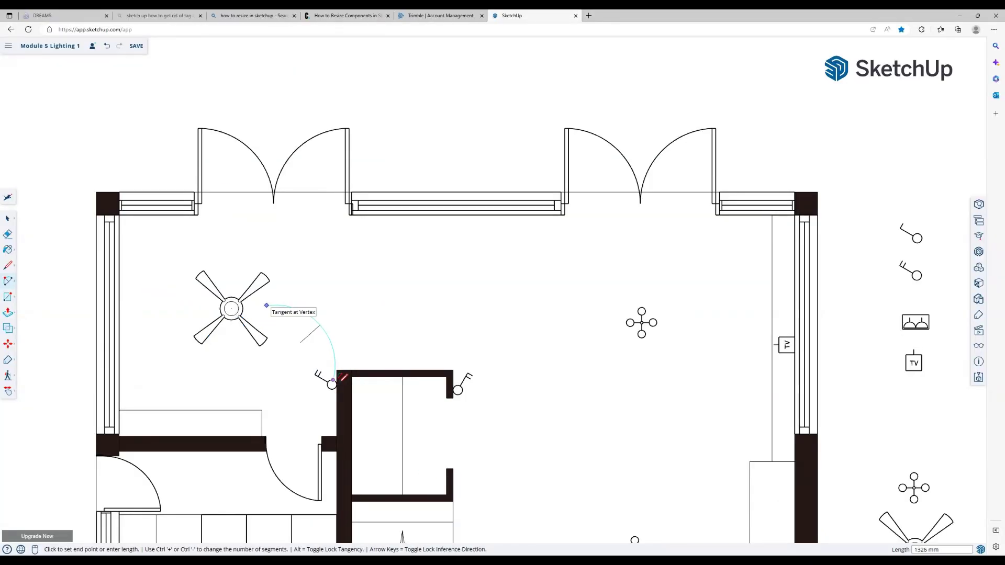
pyautogui.scroll(3, 266, 306)
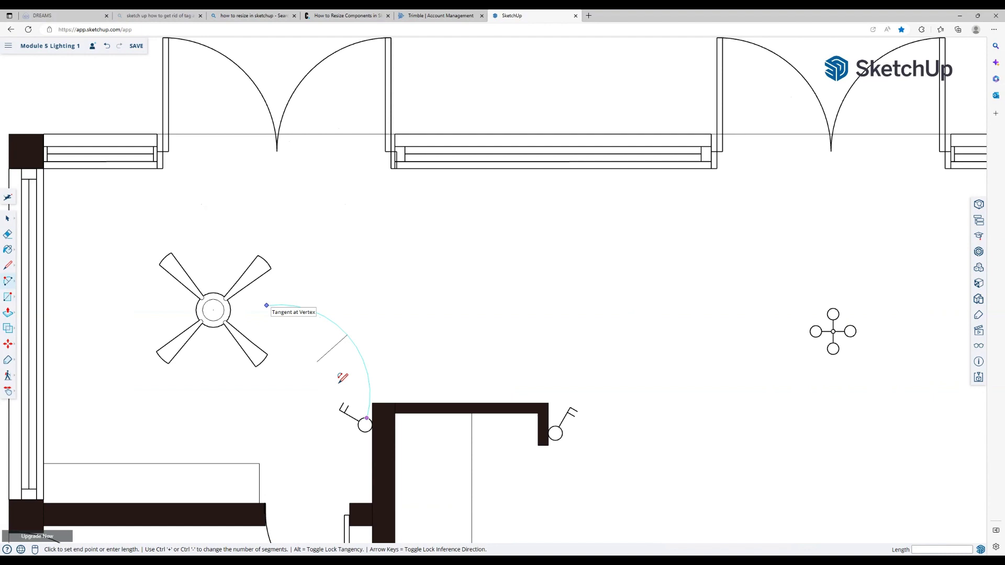
pyautogui.click(229, 306)
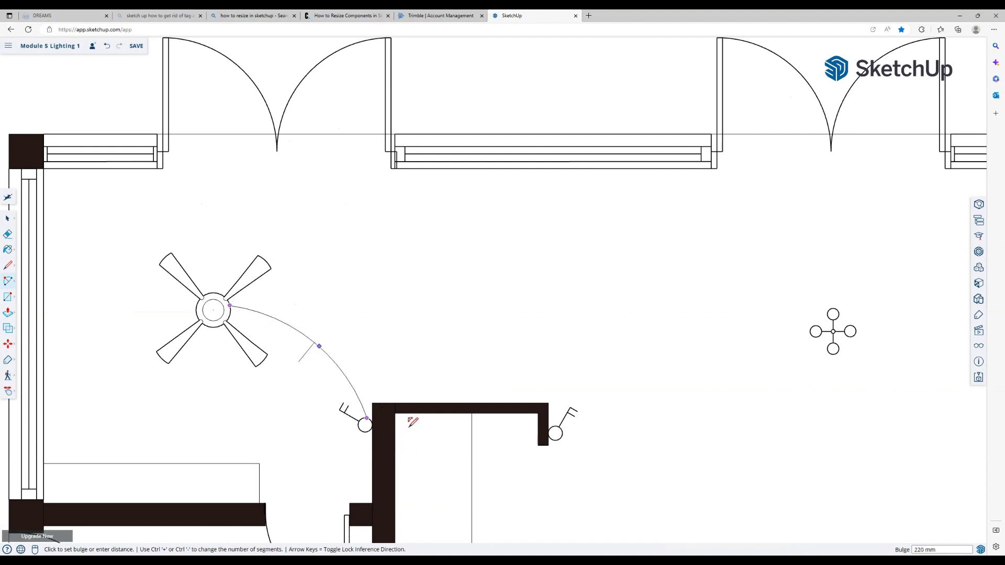
pyautogui.click(417, 423)
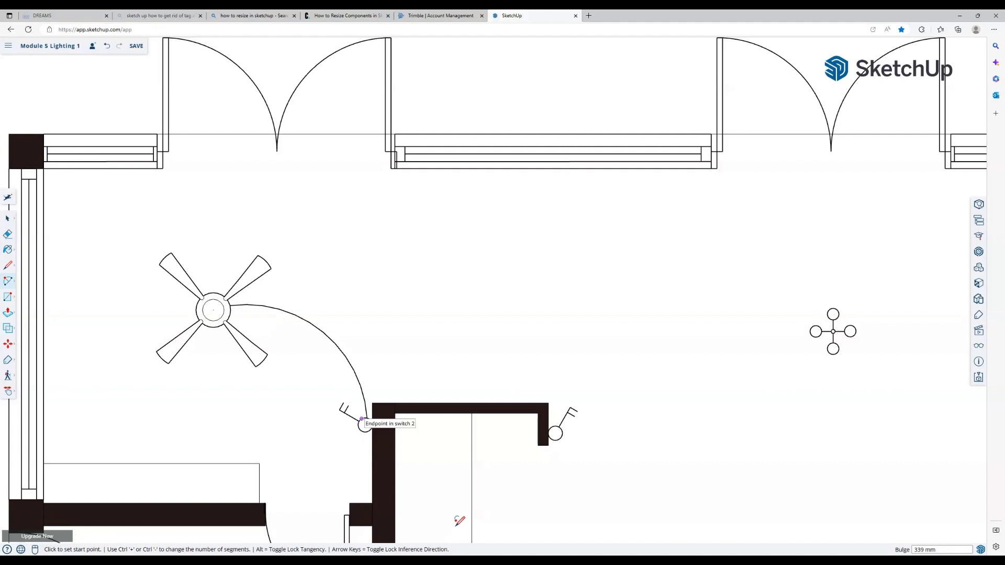
# Draw a second arc from the same double switch to the fan's inner light circle, bulging downward about 304 mm.
pyautogui.click(359, 429)
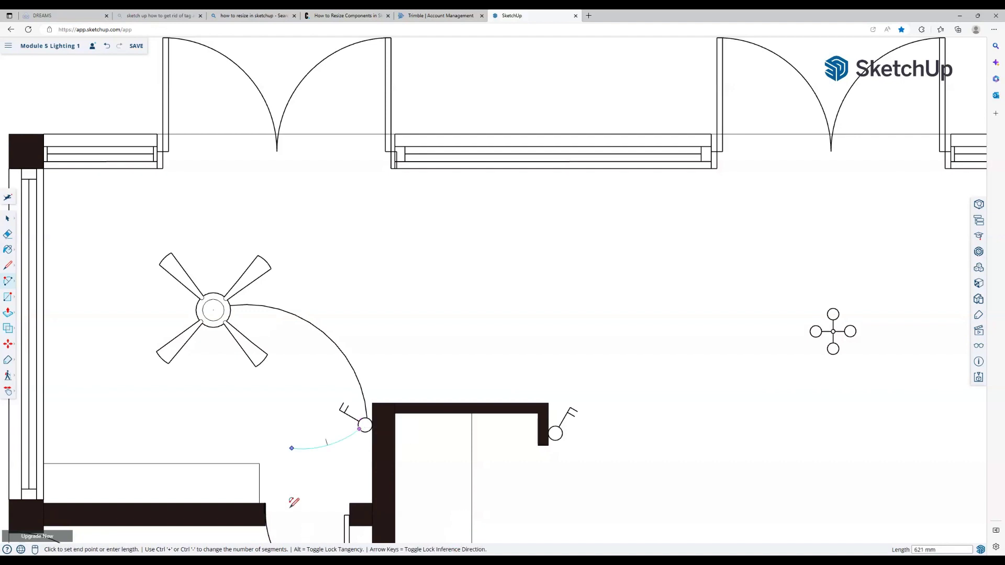
pyautogui.click(213, 320)
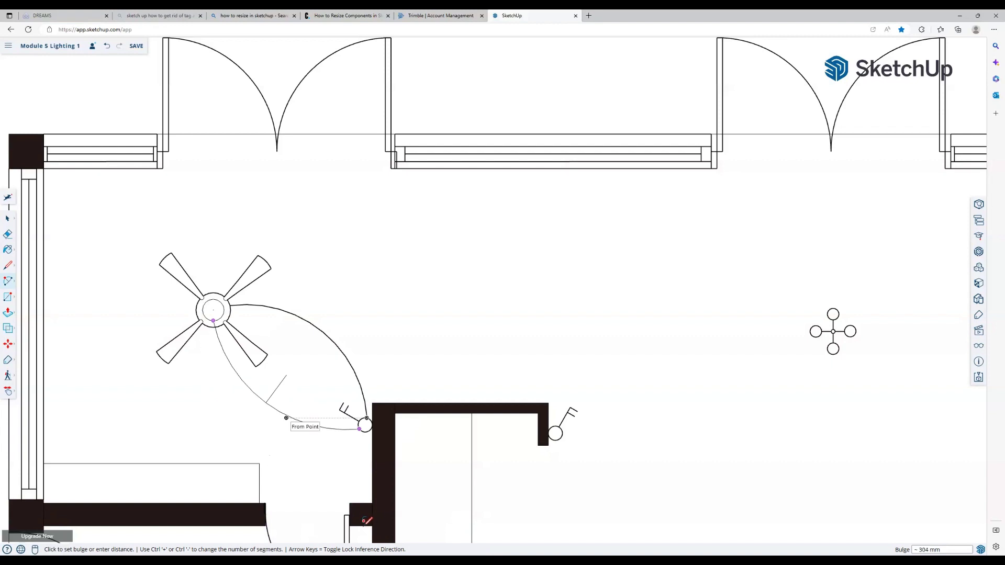
pyautogui.click(286, 418)
# Draw a 2 Point Arc from the double switch beside the stair closet to the centre of the upper four-lamp light, bulging upward about 507 mm.
pyautogui.scroll(-8, 651, 448)
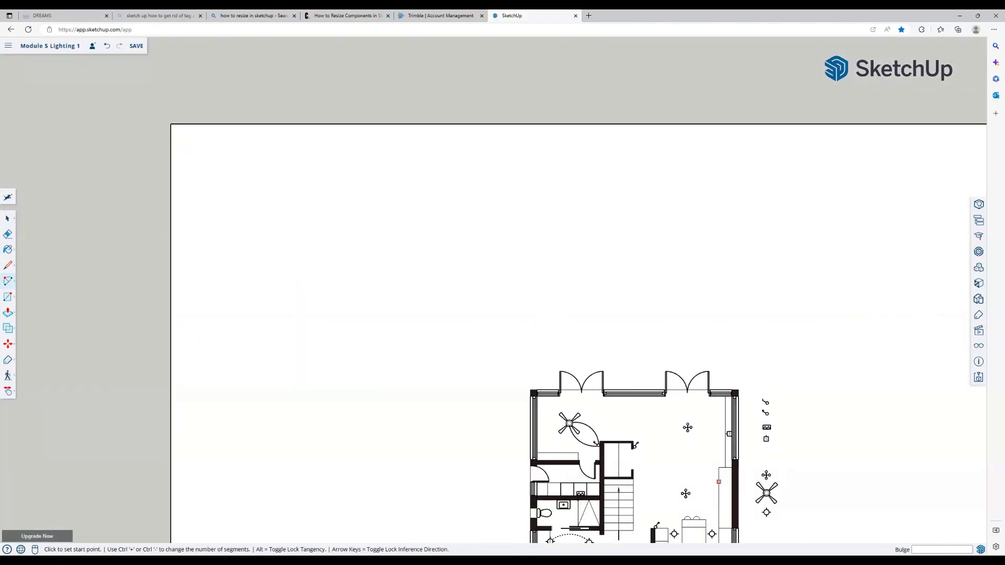
pyautogui.scroll(5, 569, 419)
pyautogui.scroll(-5, 835, 471)
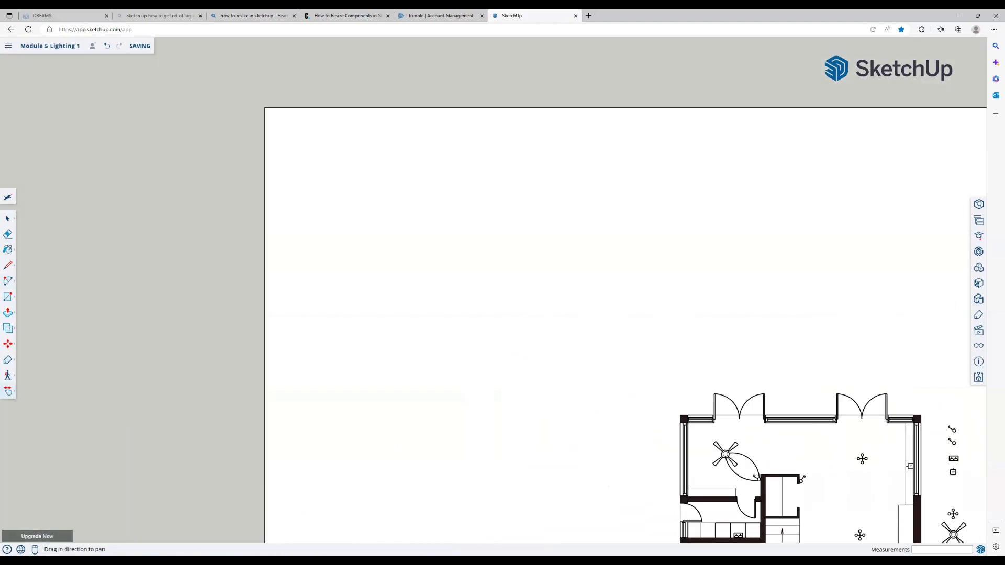
pyautogui.moveTo(977, 494)
pyautogui.keyDown('shift'); pyautogui.mouseDown(button='middle')
pyautogui.moveTo(886, 473)
pyautogui.moveTo(825, 427)
pyautogui.moveTo(642, 413)
pyautogui.mouseUp(button='middle'); pyautogui.keyUp('shift')
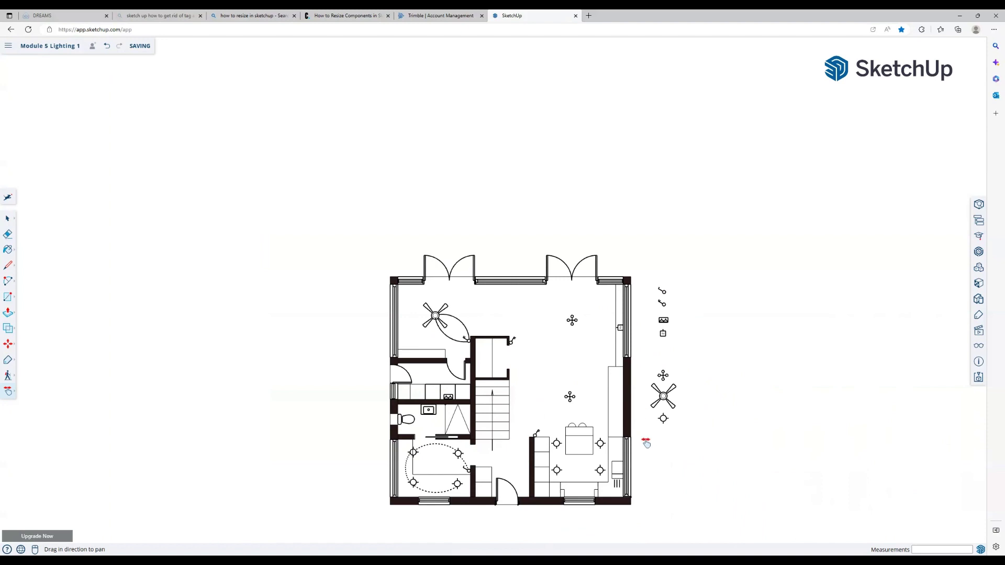
pyautogui.press('a')
pyautogui.scroll(3, 652, 422)
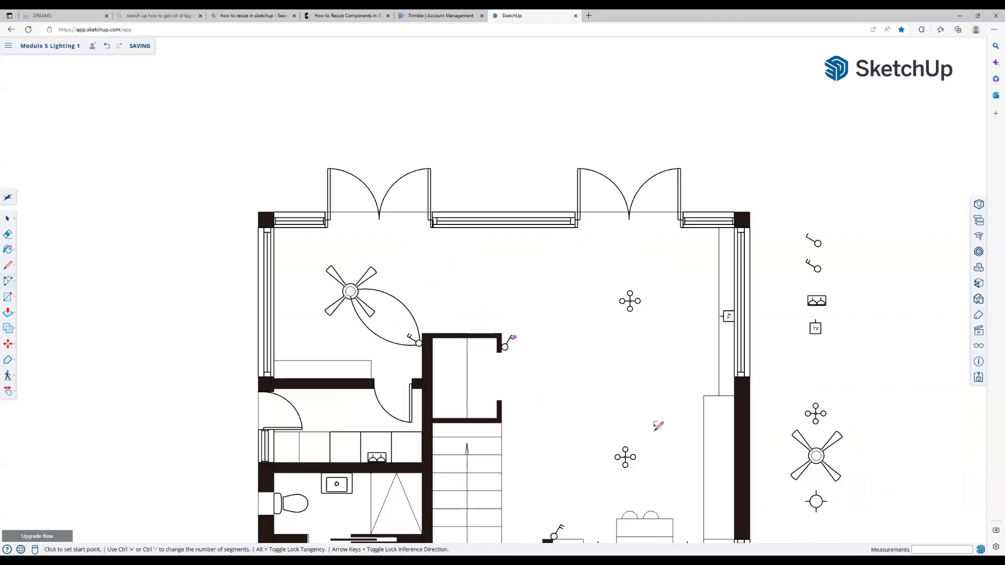
pyautogui.click(507, 347)
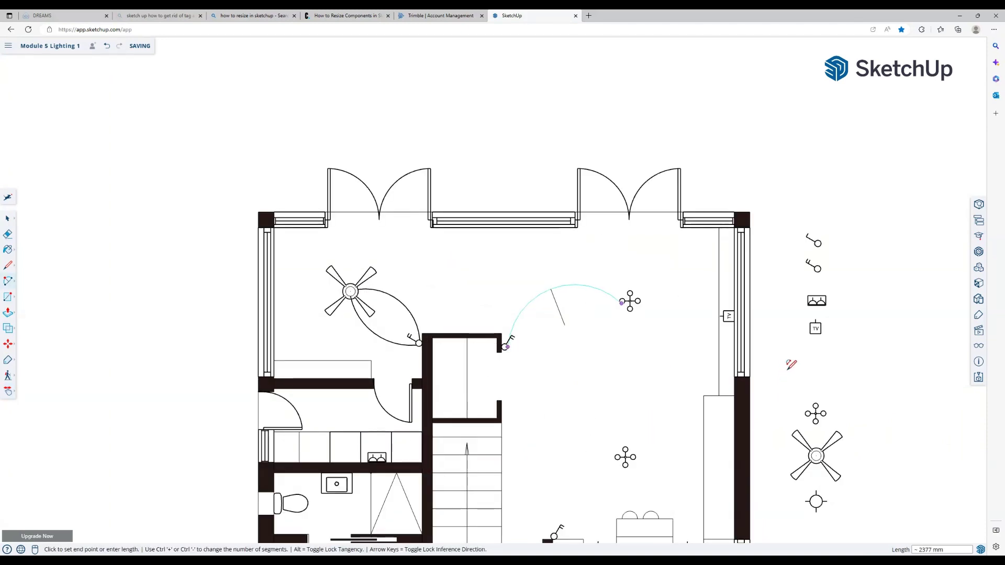
pyautogui.click(630, 300)
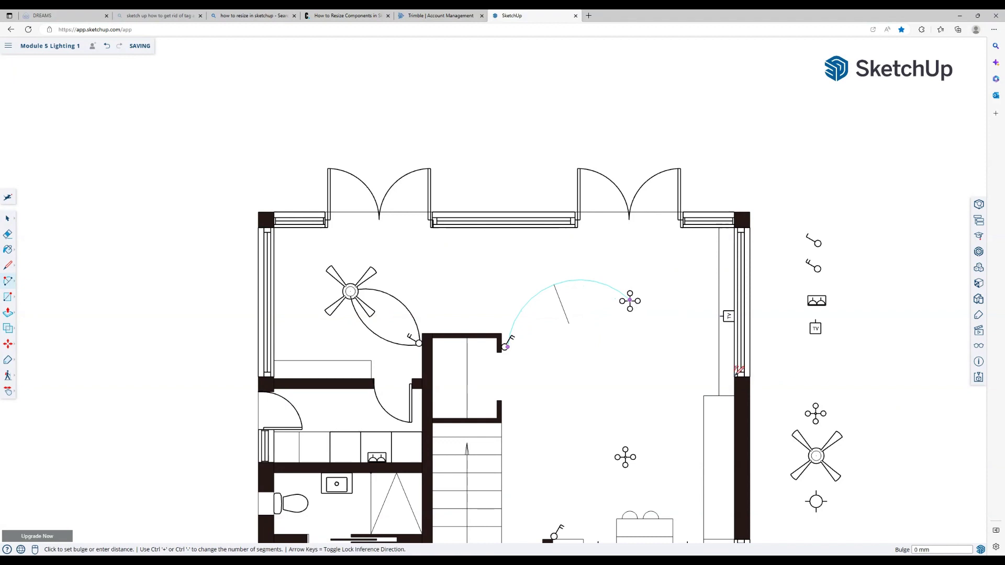
pyautogui.click(706, 367)
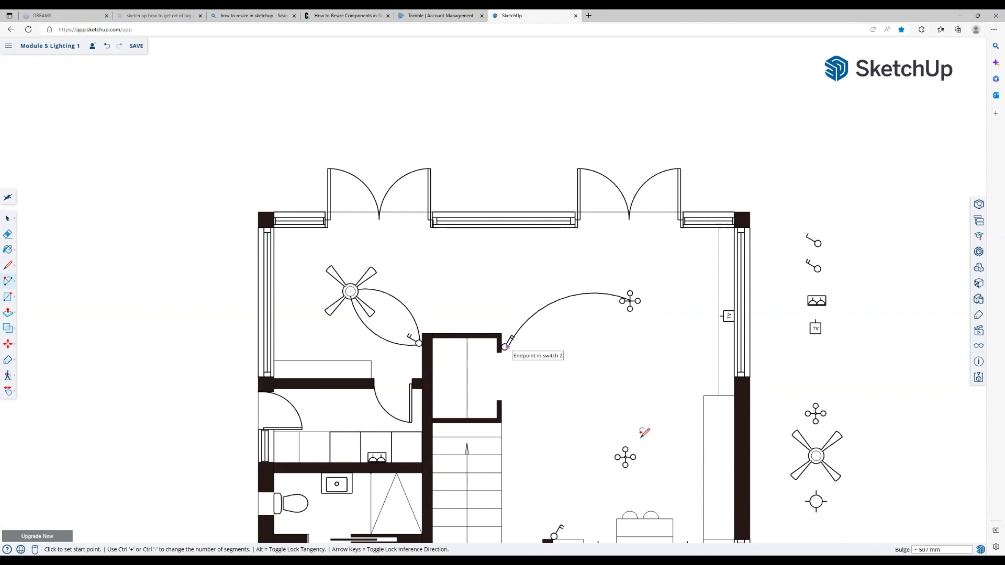
# Draw a second arc from the stair closet's double switch to the centre of the lower four-lamp light, bulging outward about 432 mm.
pyautogui.click(507, 347)
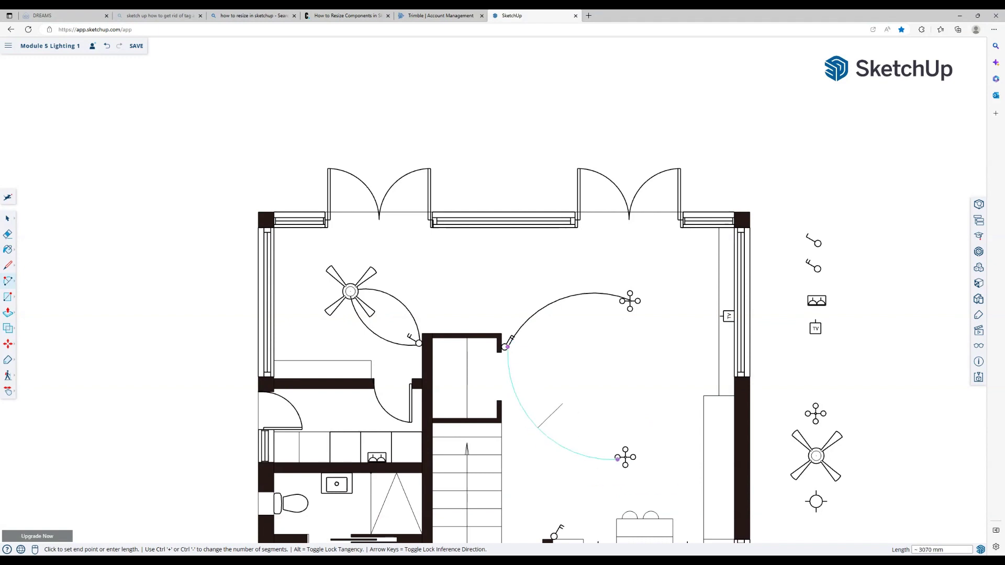
pyautogui.scroll(4, 621, 462)
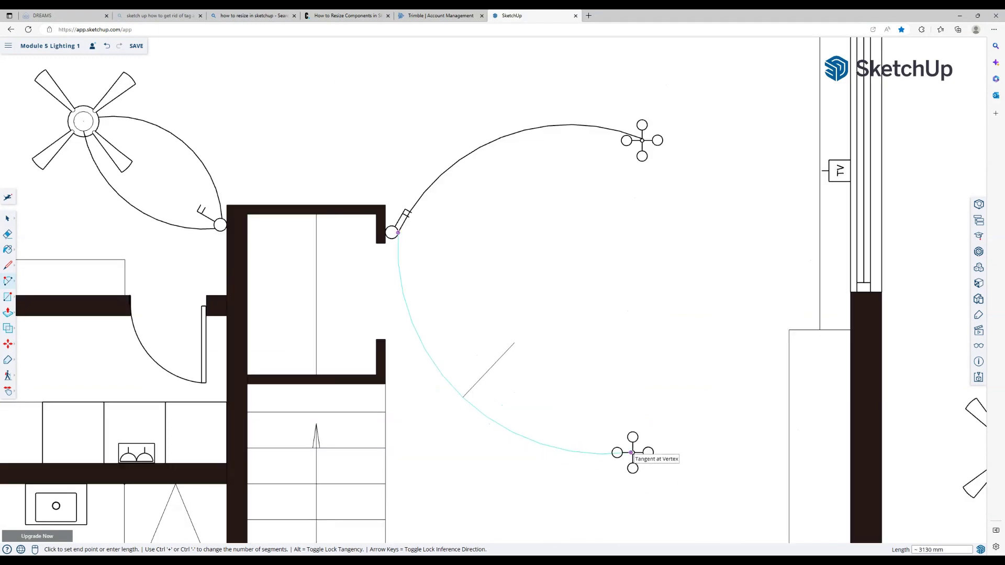
pyautogui.click(631, 452)
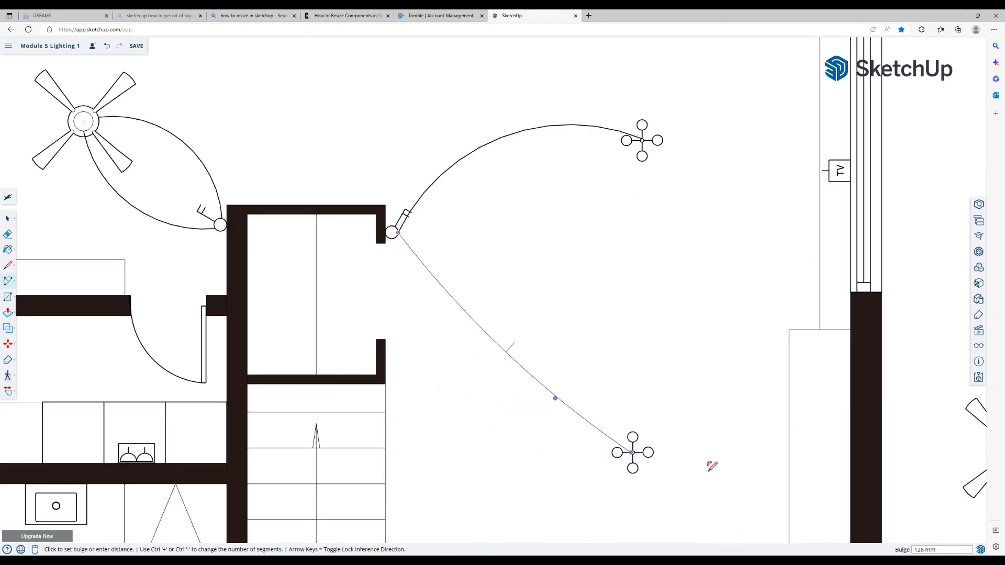
pyautogui.click(754, 445)
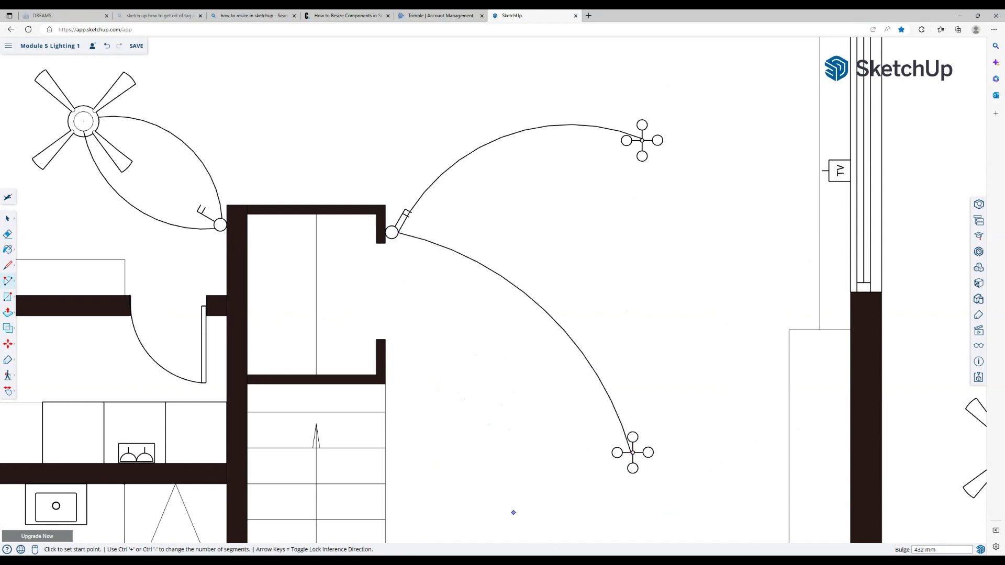
# Draw an arc from the kitchen's double switch to the kitchen's upper-left ceiling light, bulging upward about 222 mm.
pyautogui.scroll(-5, 517, 503)
pyautogui.scroll(-4, 599, 492)
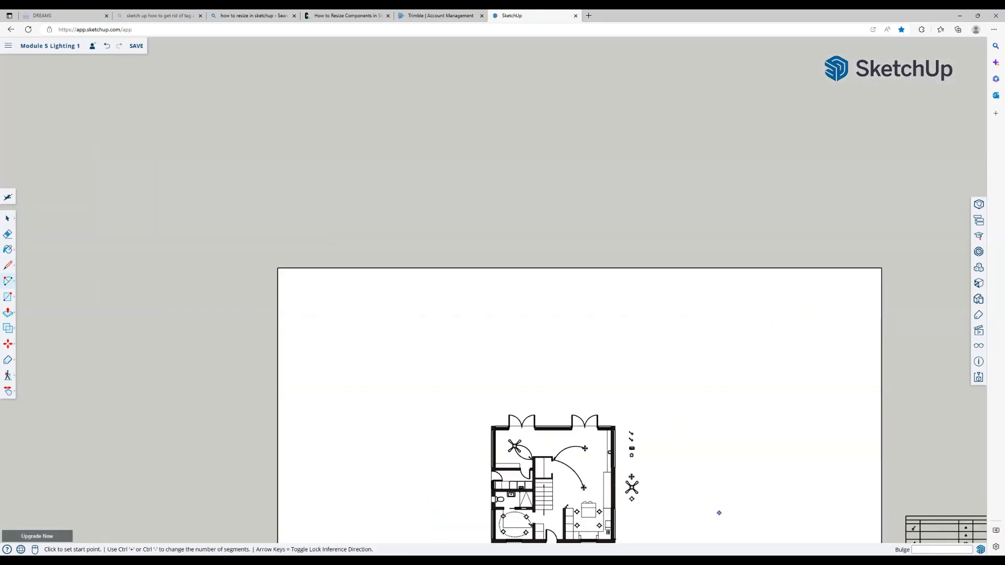
pyautogui.scroll(-4, 580, 524)
pyautogui.scroll(8, 579, 529)
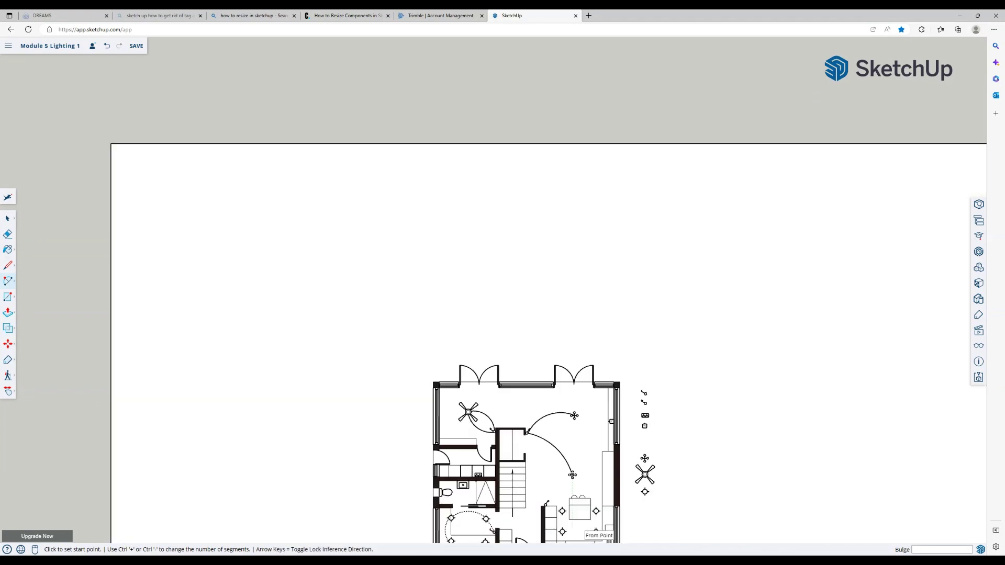
pyautogui.scroll(3, 530, 498)
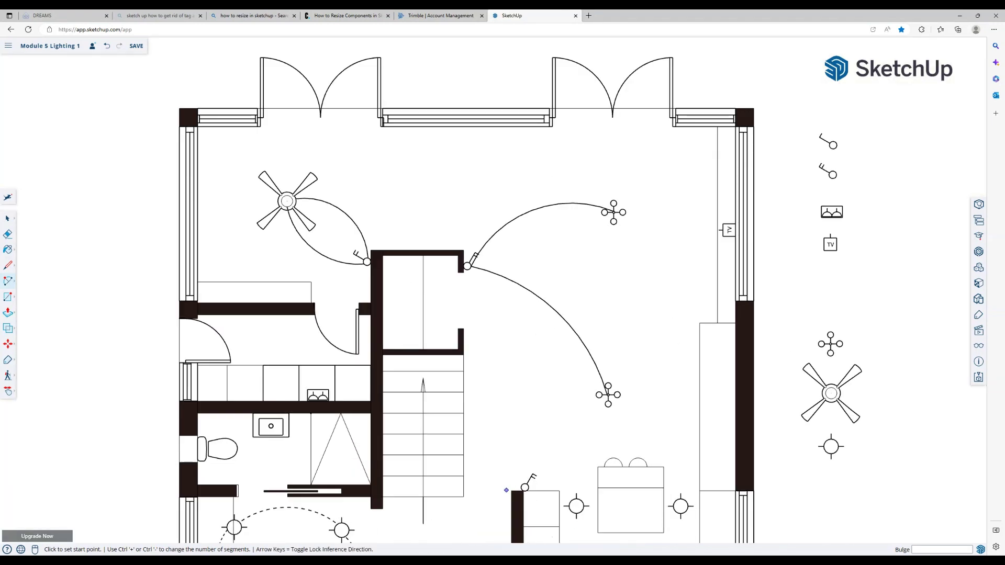
pyautogui.scroll(3, 507, 491)
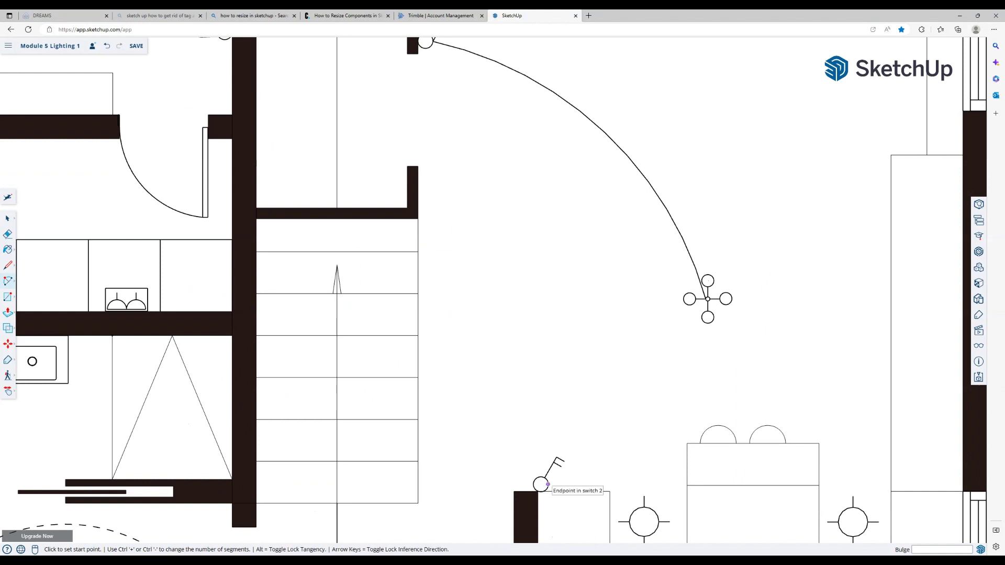
pyautogui.click(548, 485)
pyautogui.scroll(-5, 548, 484)
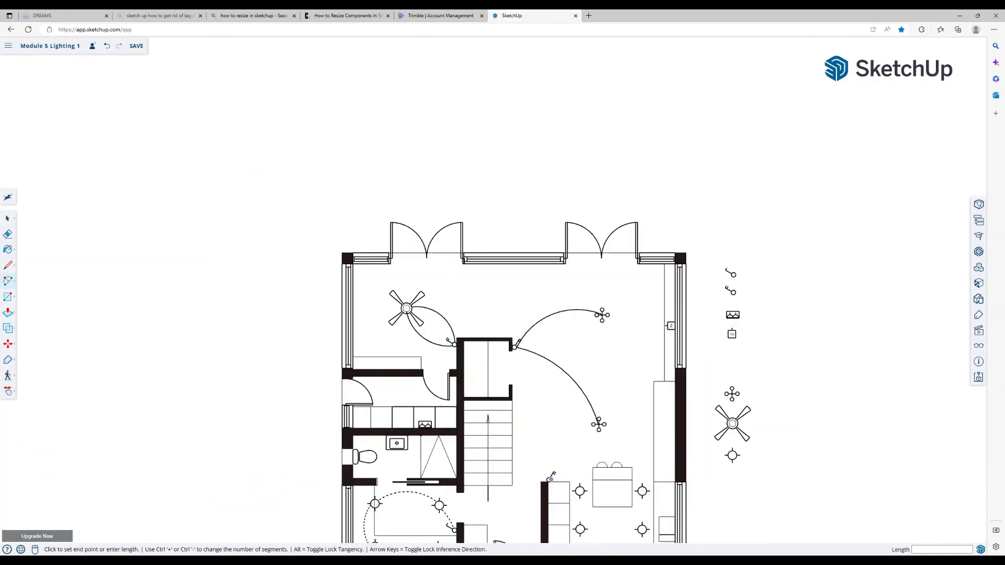
pyautogui.scroll(2, 576, 490)
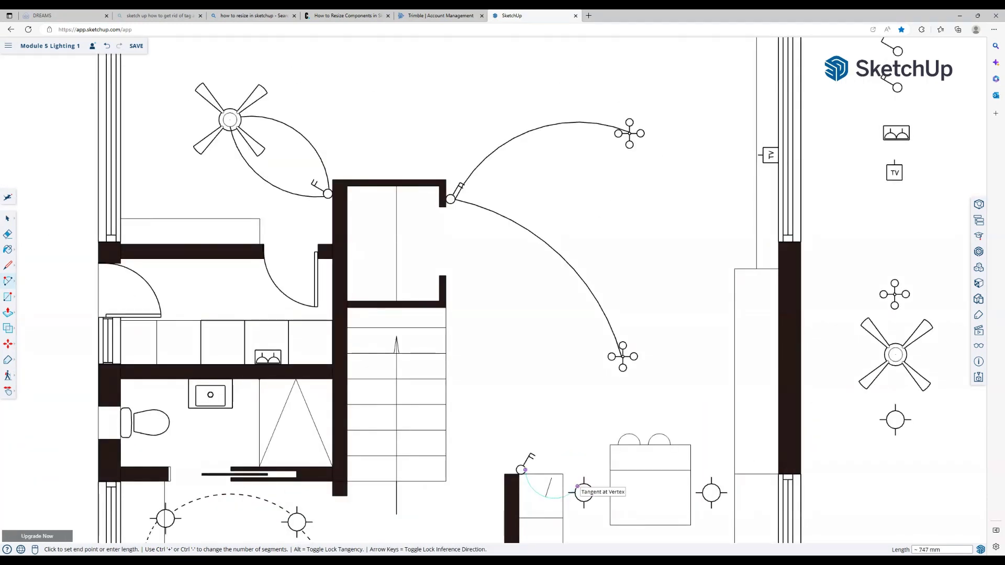
pyautogui.click(577, 486)
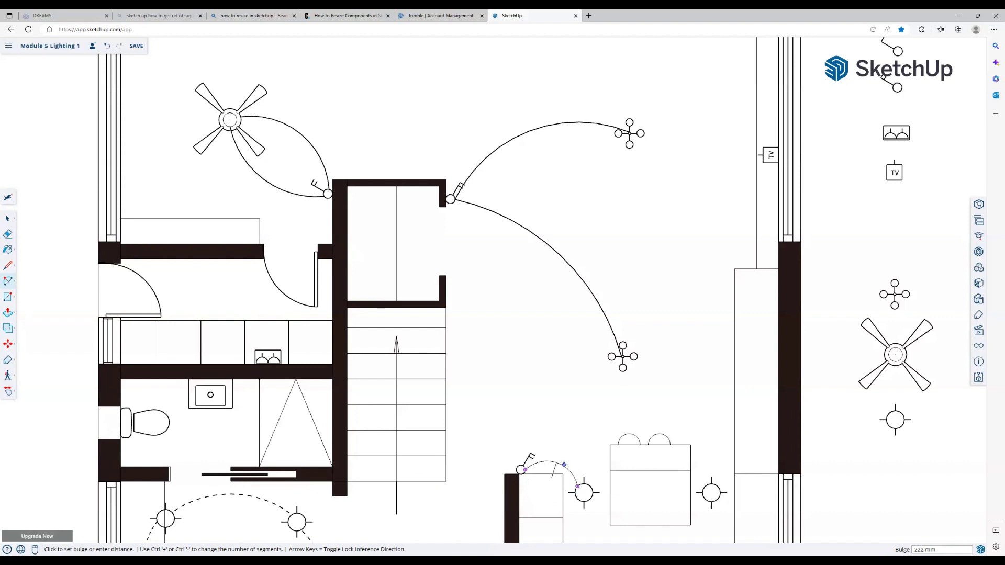
pyautogui.click(568, 468)
# Link the kitchen's upper-left and upper-right ceiling lights with an arc bulging upward about 320 mm.
pyautogui.click(592, 489)
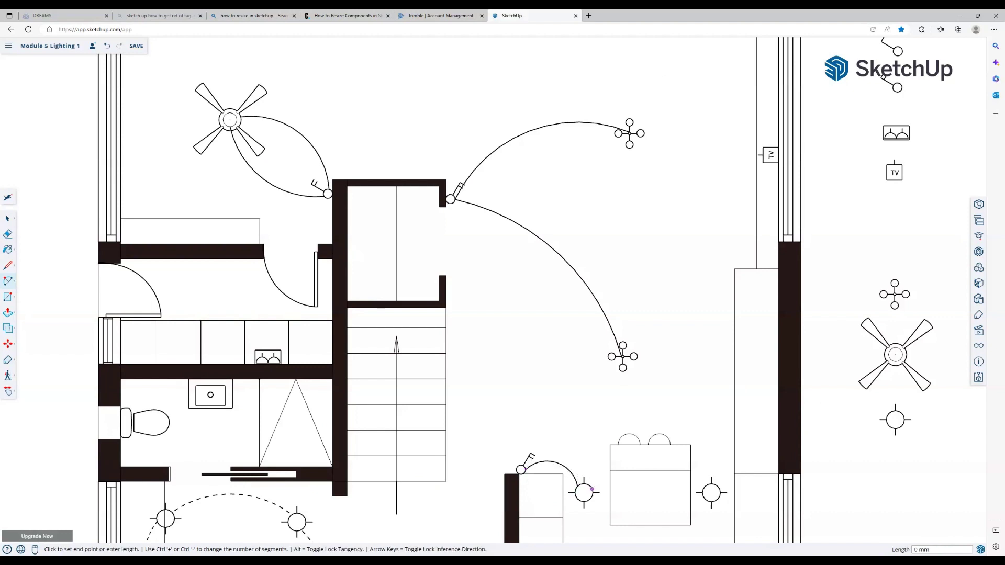
pyautogui.click(705, 489)
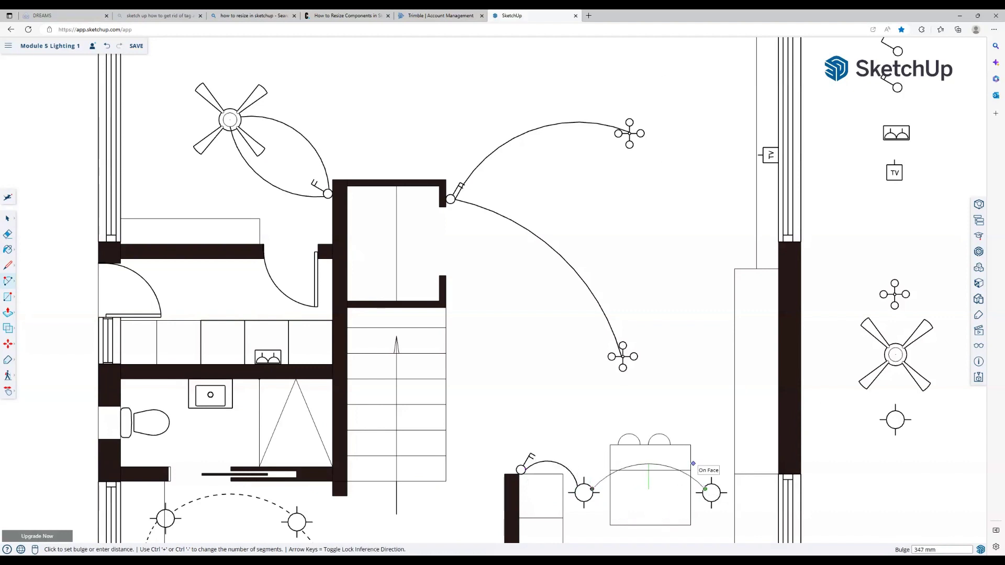
pyautogui.click(693, 465)
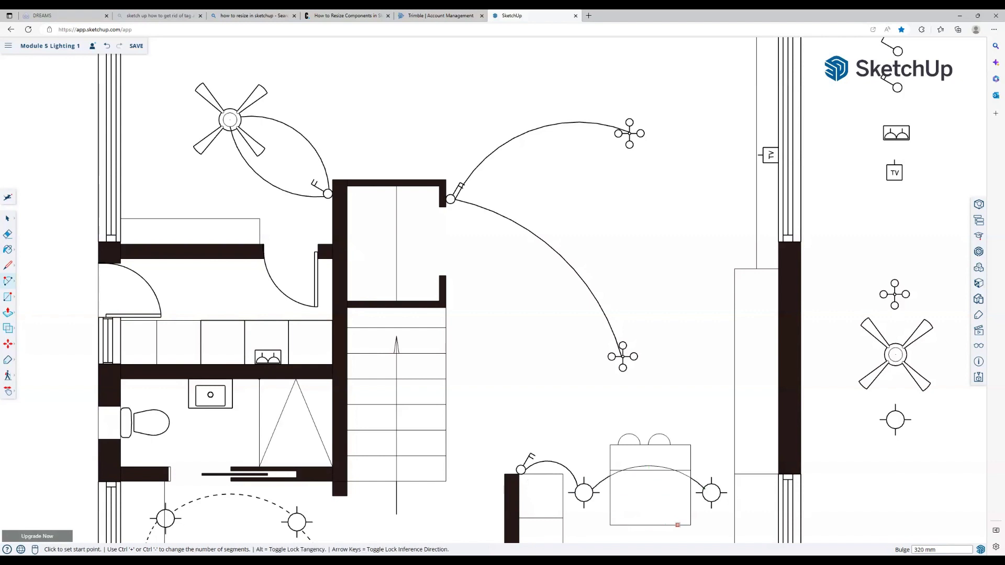
# Link the kitchen's upper-right and lower-right ceiling lights with an arc bulging outward about 148 mm.
pyautogui.scroll(-8, 686, 515)
pyautogui.scroll(8, 675, 474)
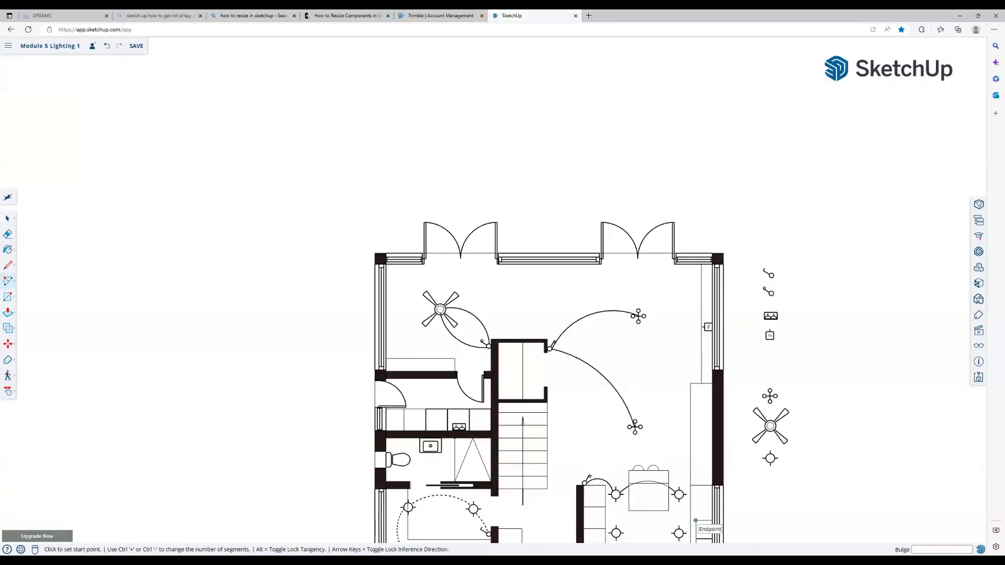
pyautogui.click(670, 473)
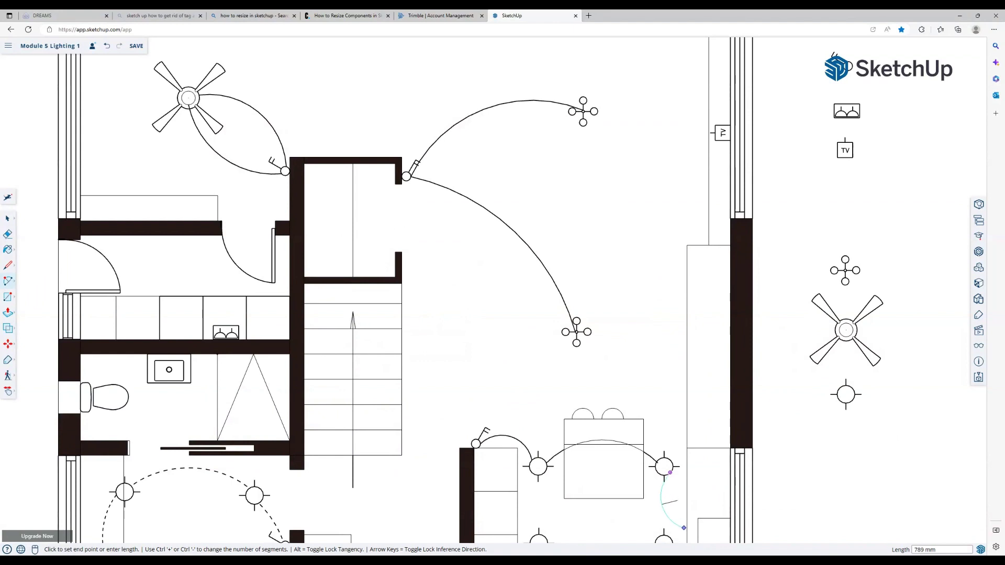
pyautogui.click(670, 538)
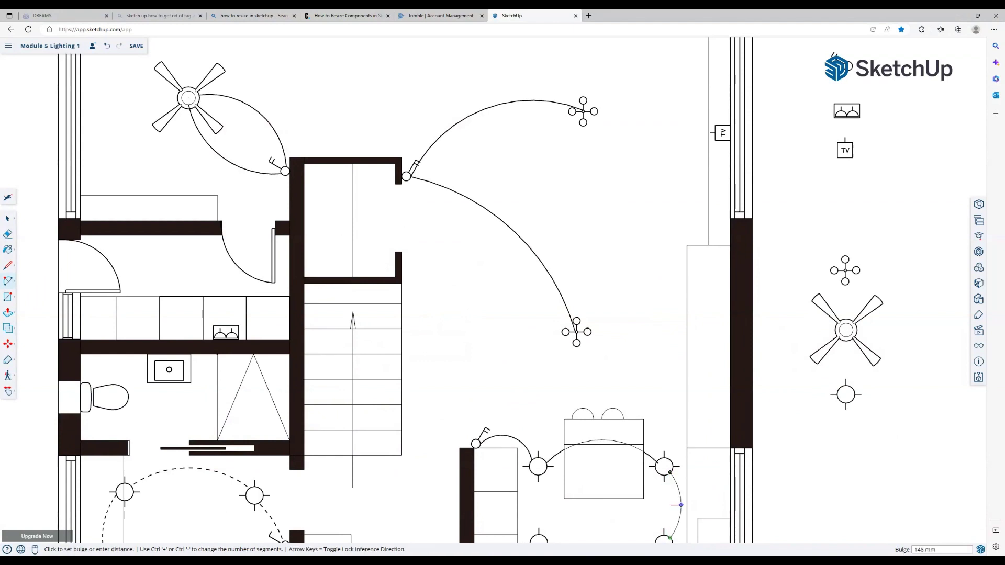
pyautogui.click(681, 505)
# Link the kitchen's lower-right and lower-left ceiling lights with an arc bulging downward about 214 mm.
pyautogui.scroll(-4, 646, 520)
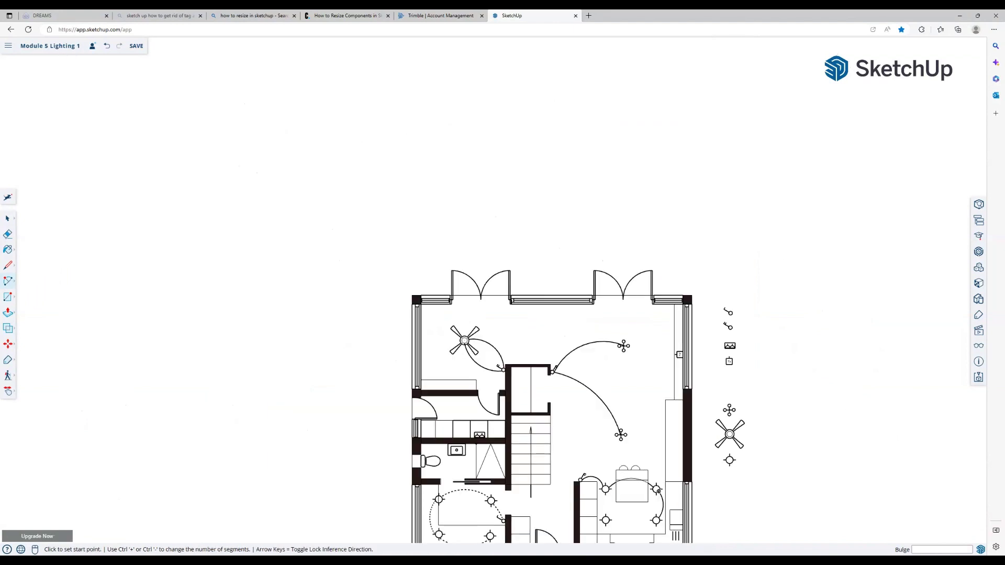
pyautogui.scroll(4, 645, 537)
pyautogui.click(663, 509)
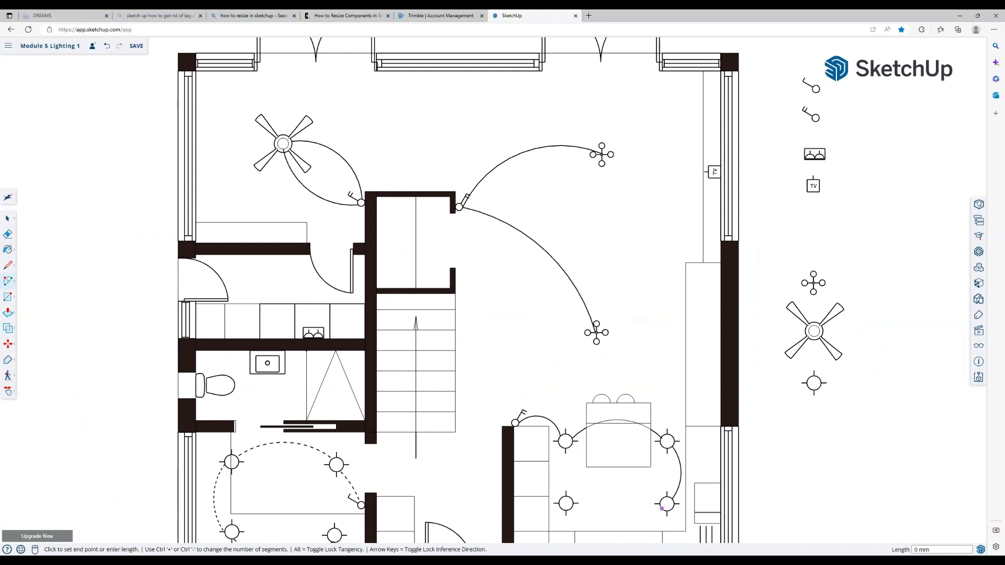
pyautogui.click(569, 508)
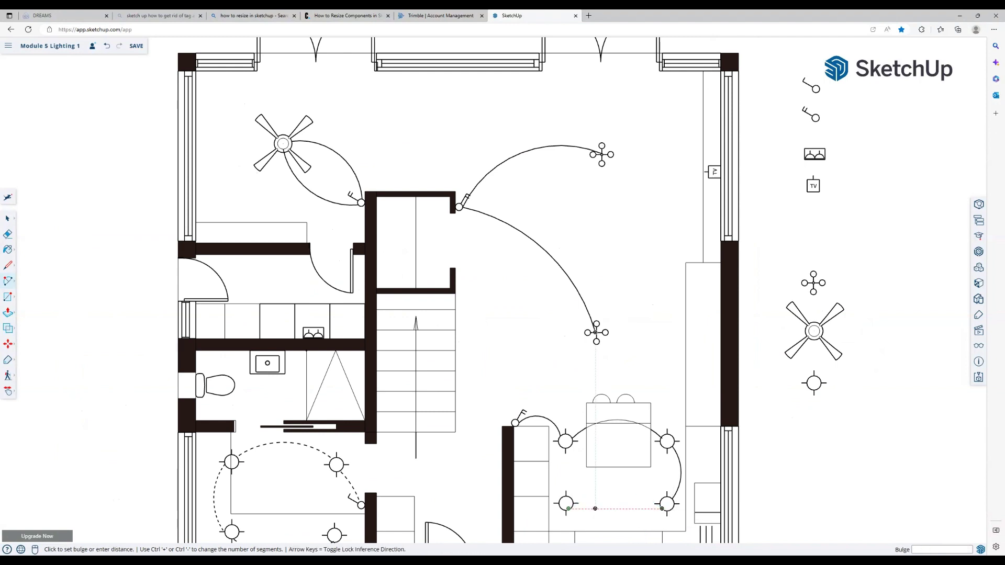
pyautogui.click(615, 522)
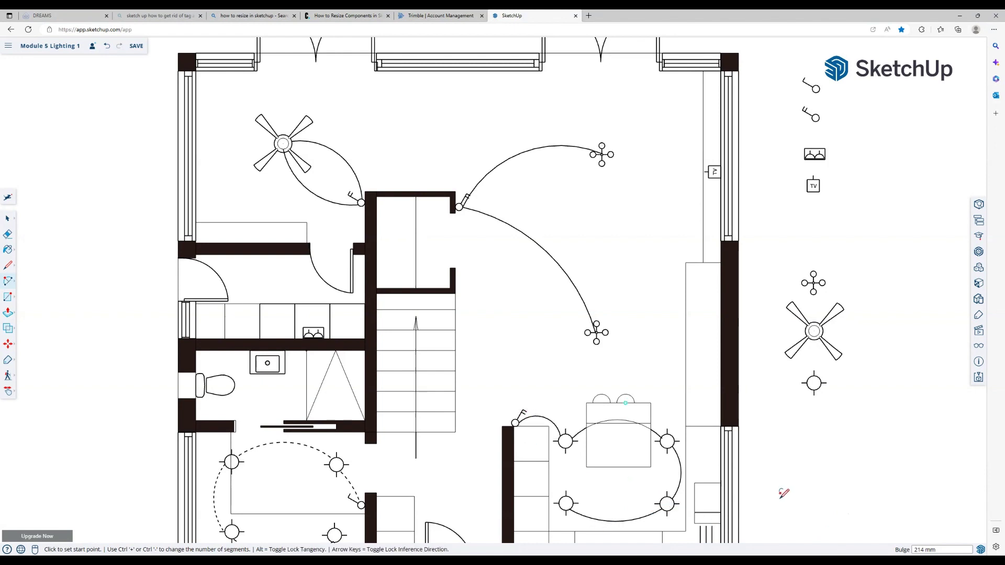
# Review the wiring arcs in the kitchen and the other rooms, both close up and across the whole floor plan.
pyautogui.scroll(-4, 650, 460)
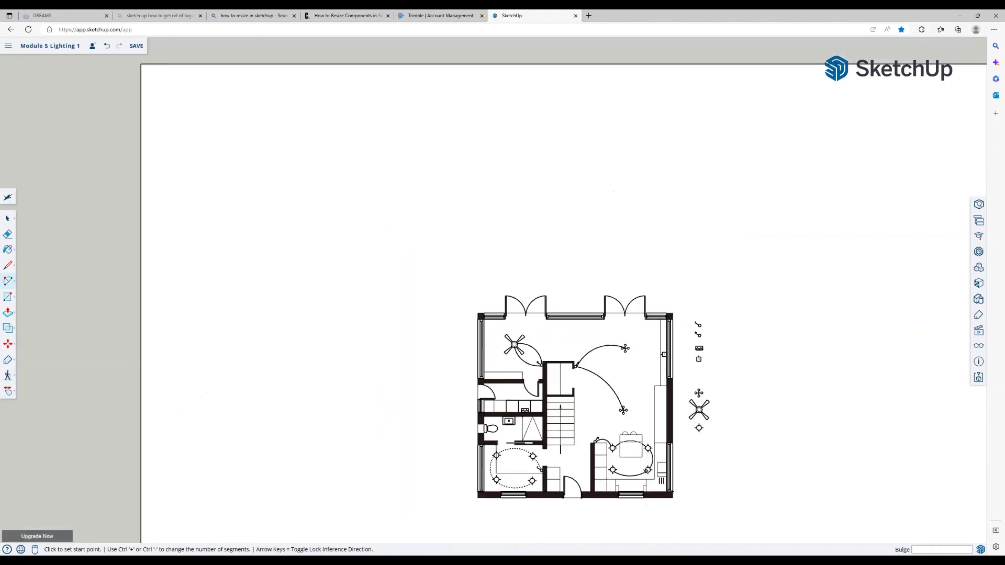
pyautogui.scroll(3, 633, 515)
pyautogui.scroll(4, 633, 515)
pyautogui.scroll(-2, 674, 233)
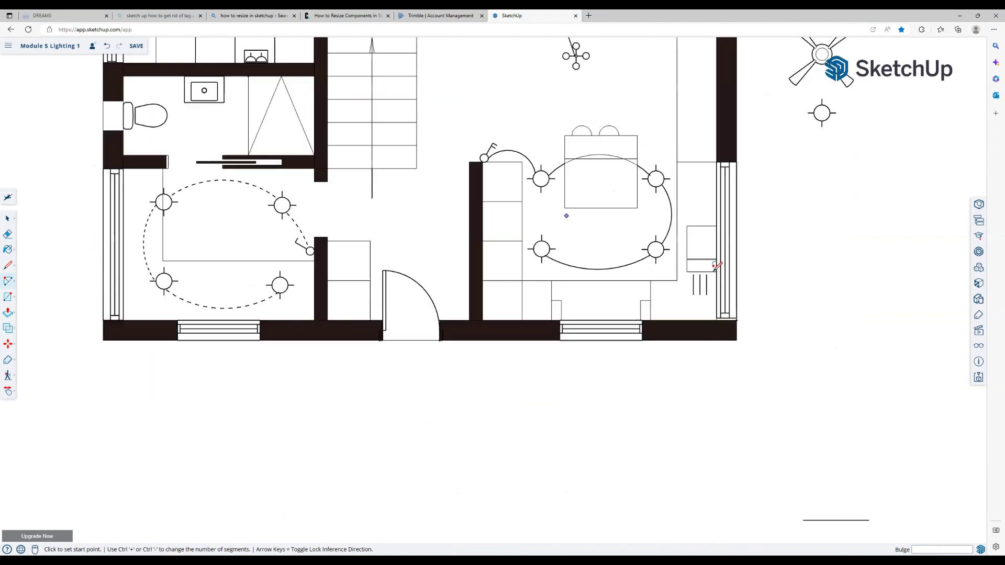
pyautogui.scroll(2, 565, 213)
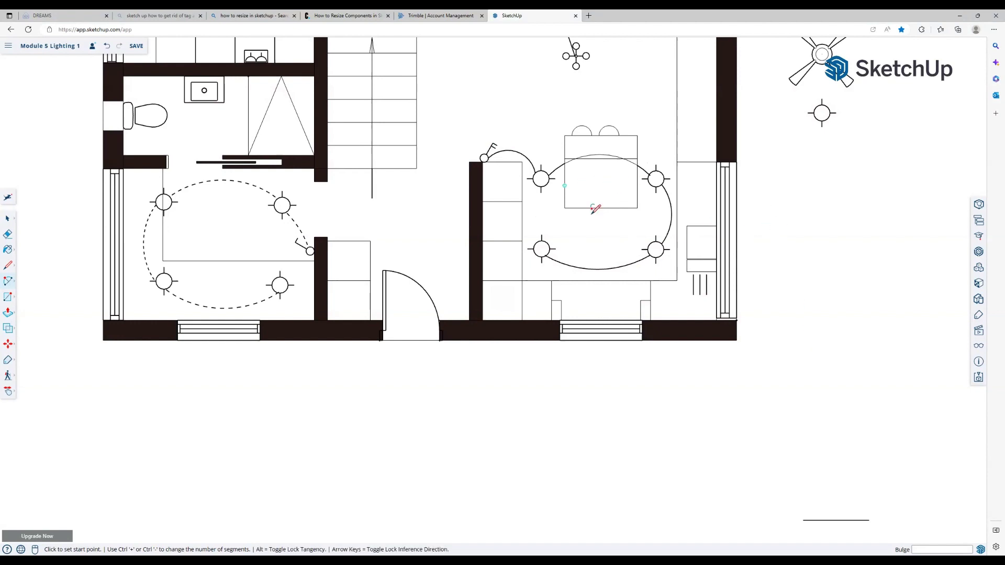
pyautogui.scroll(-5, 398, 309)
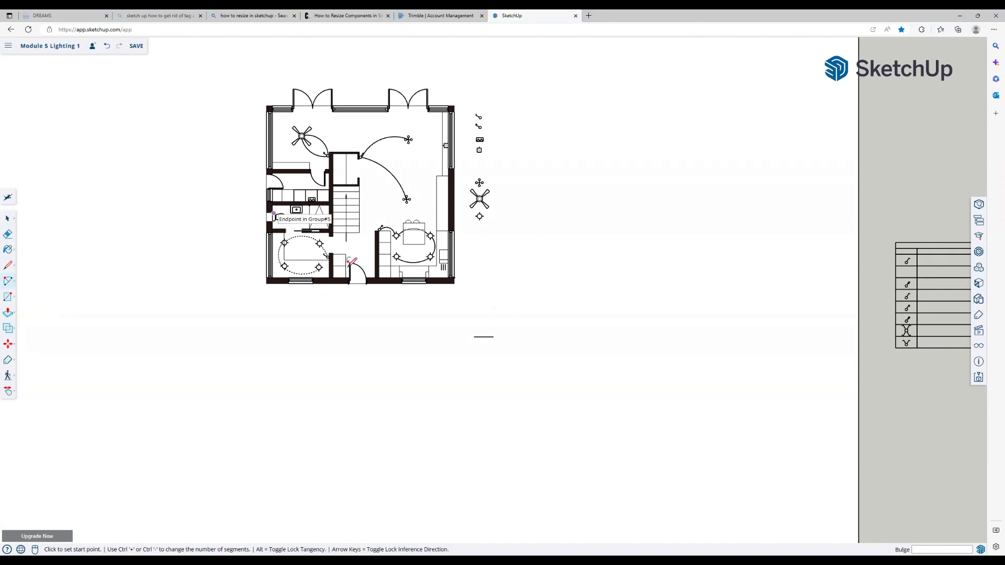
pyautogui.scroll(3, 274, 210)
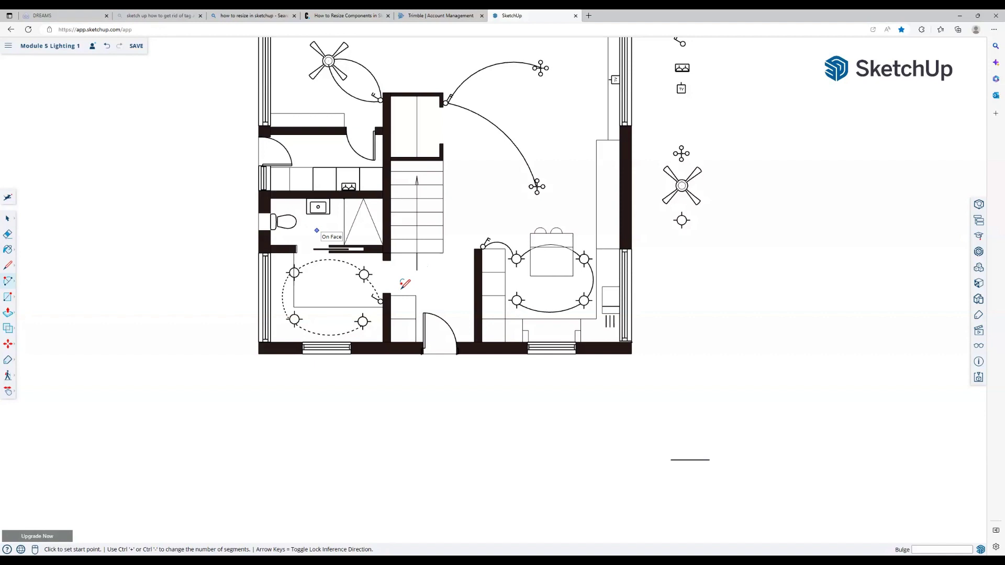
pyautogui.scroll(-2, 405, 283)
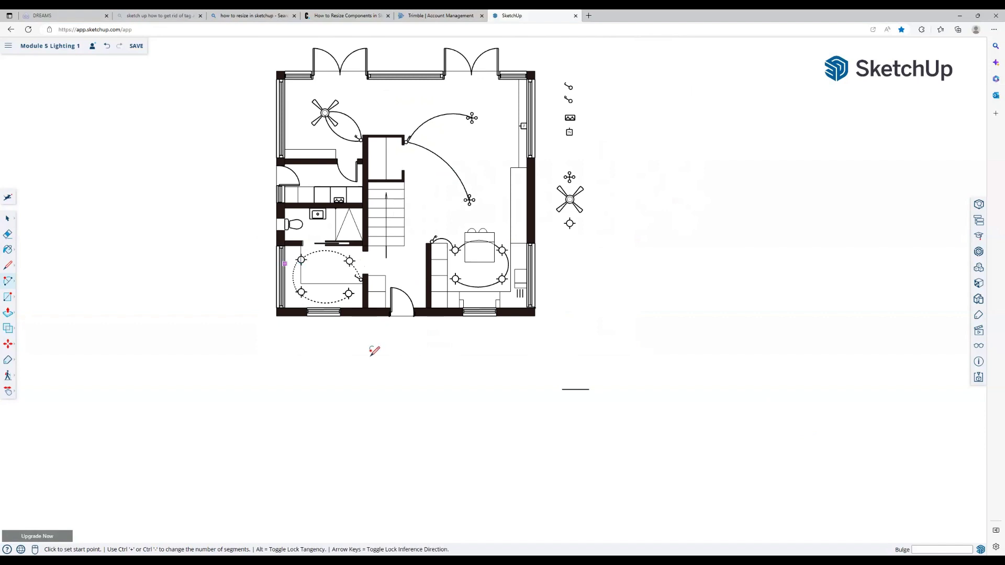
pyautogui.scroll(-3, 617, 324)
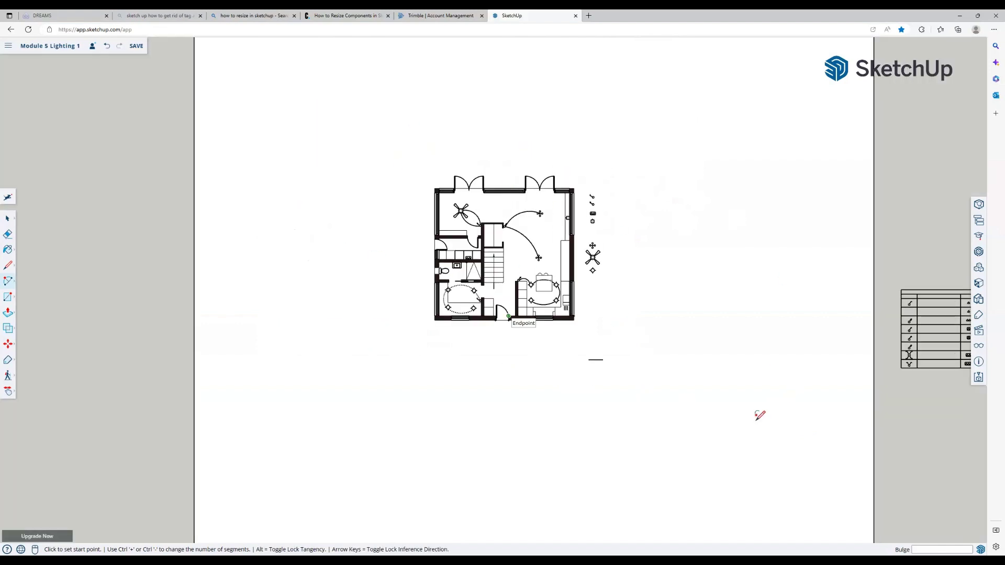
# Import the saved SKP electrical symbol file and place it above the symbol table, outside the sheet.
pyautogui.scroll(2, 761, 395)
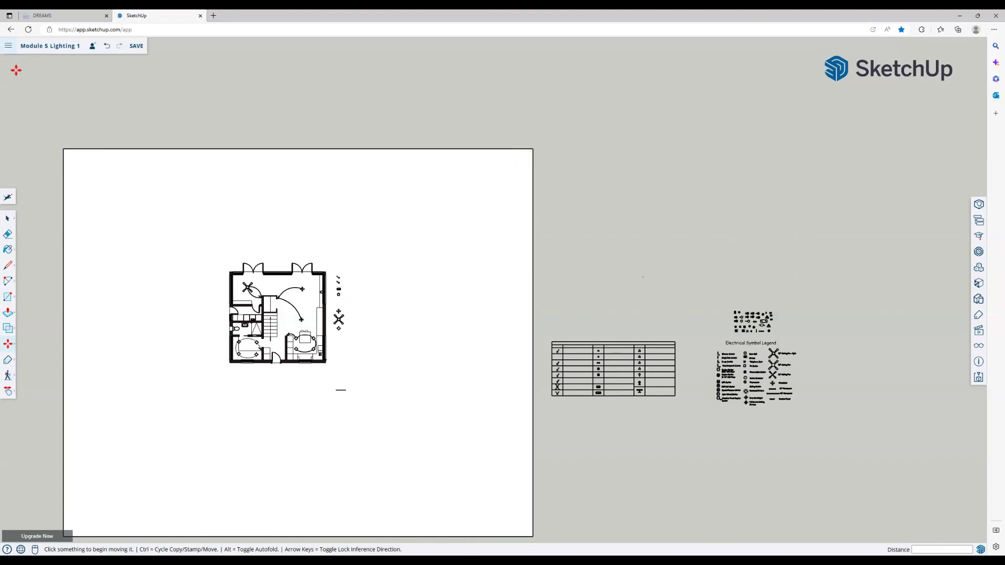
pyautogui.click(8, 45)
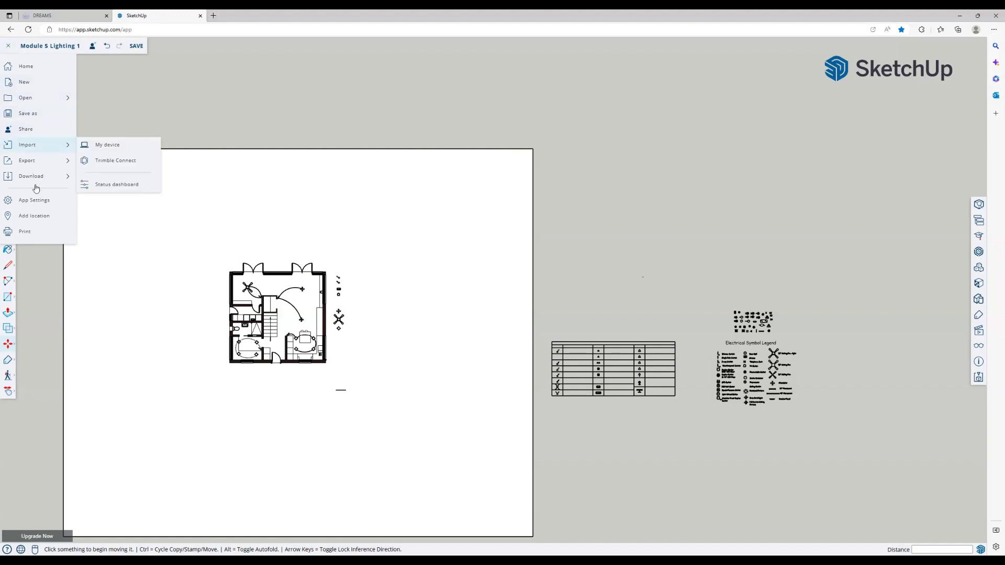
pyautogui.press('Return')
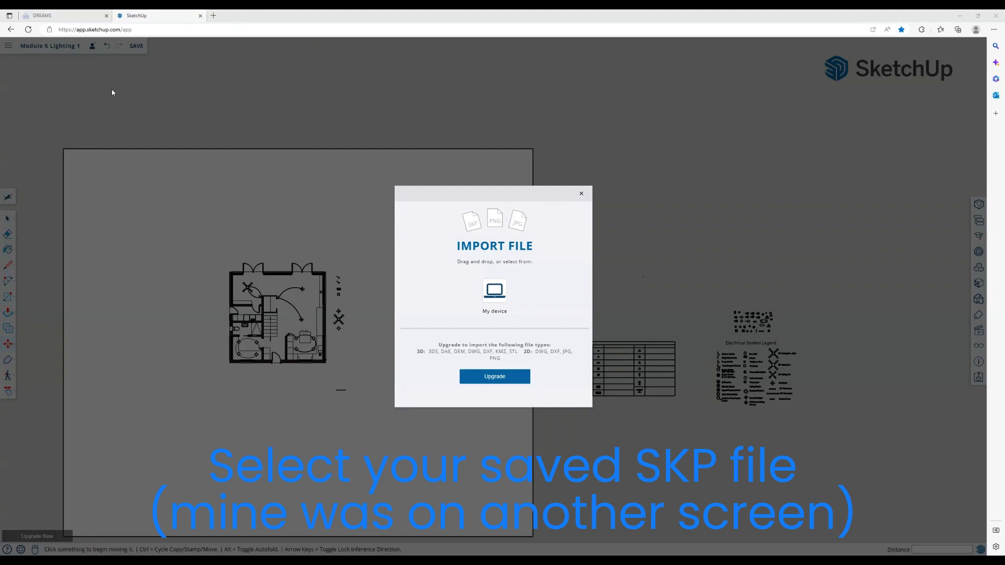
pyautogui.click(496, 349)
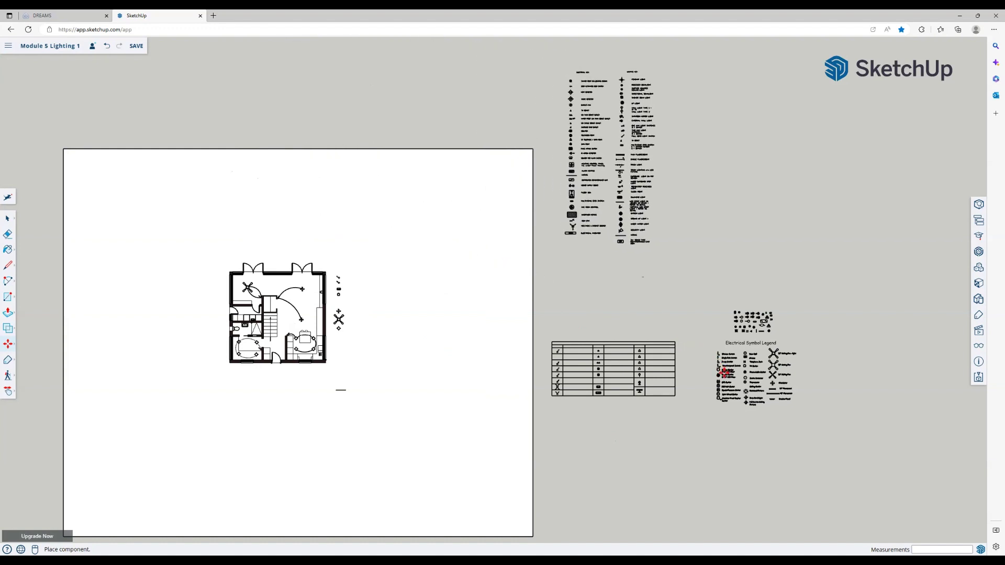
pyautogui.click(732, 378)
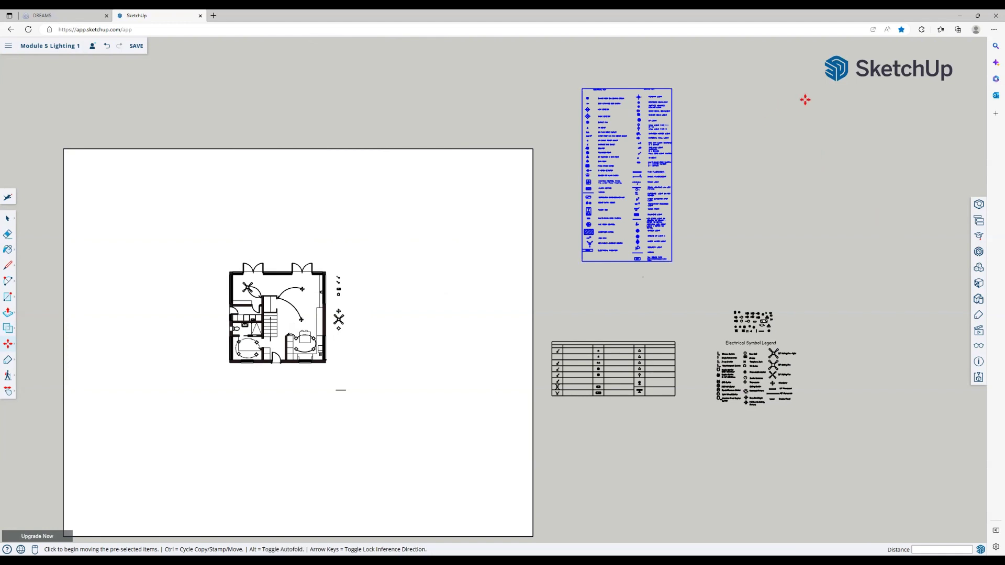
# Examine the symbols and descriptions in the imported electrical and lighting keys.
pyautogui.scroll(6, 790, 101)
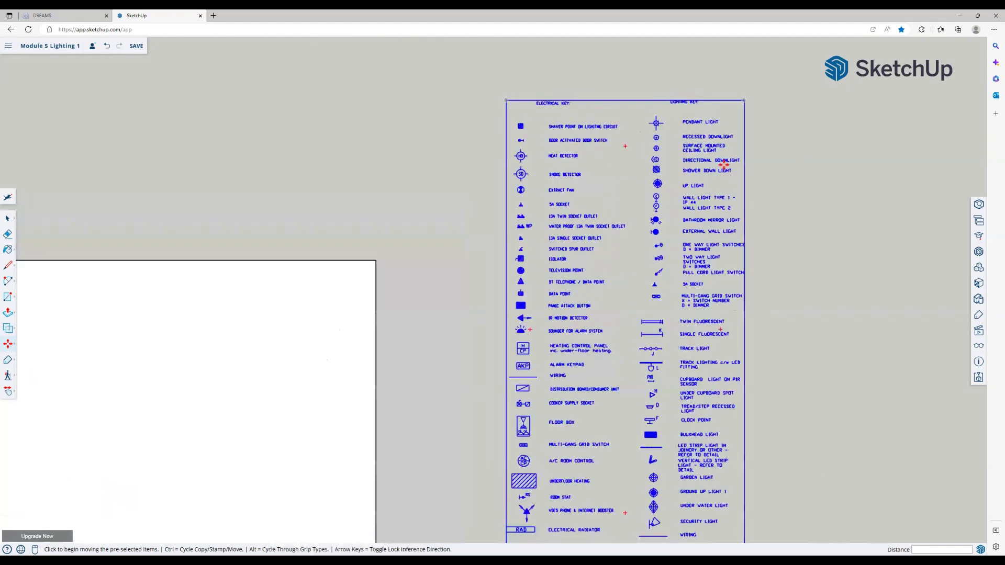
pyautogui.scroll(3, 719, 163)
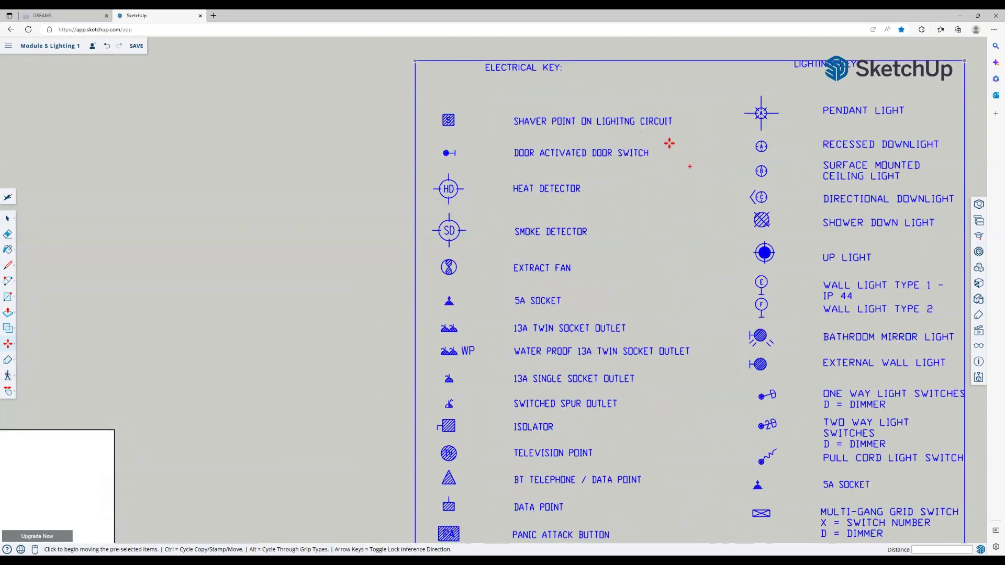
pyautogui.scroll(-3, 668, 143)
pyautogui.scroll(2, 927, 103)
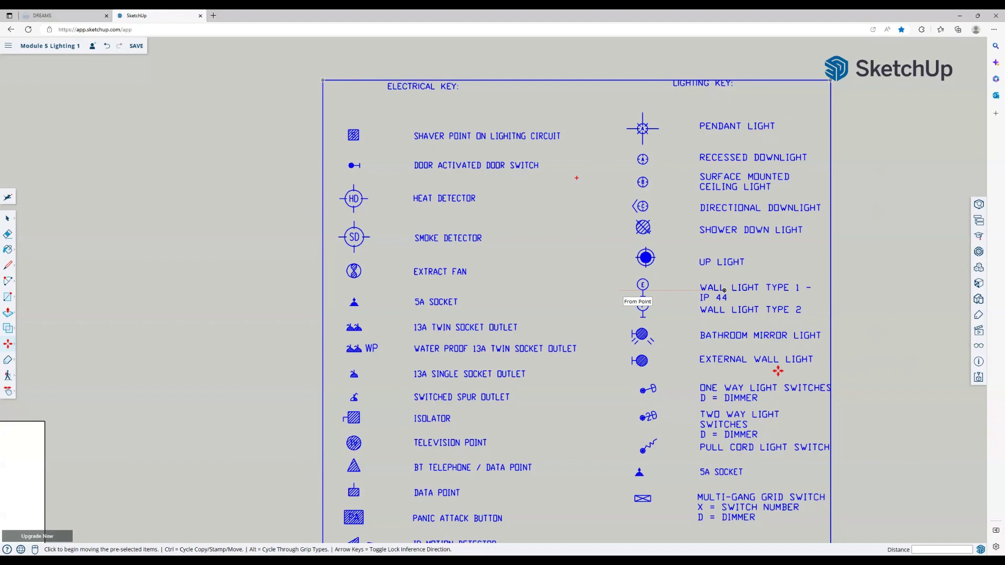
pyautogui.scroll(-3, 778, 371)
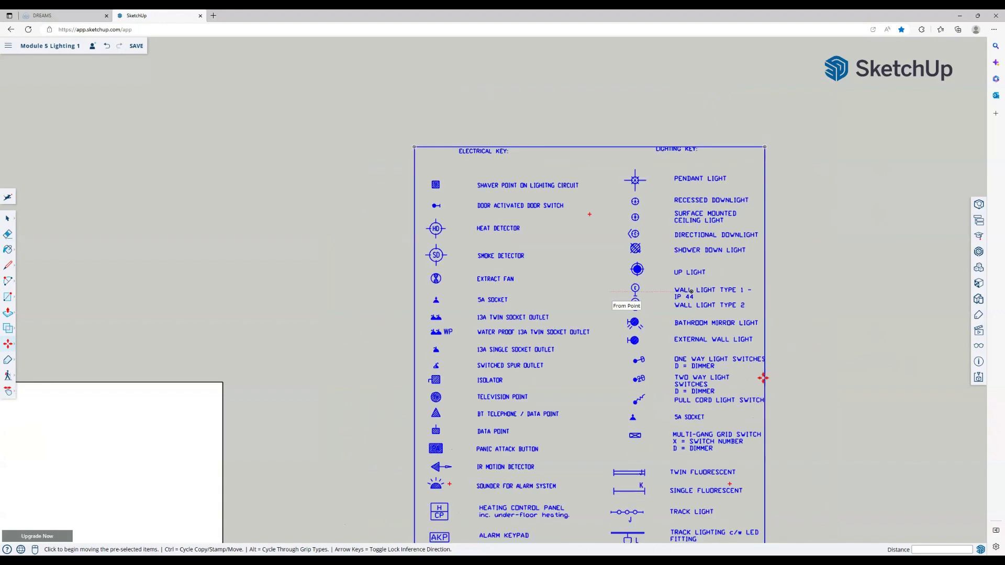
pyautogui.scroll(-3, 510, 469)
pyautogui.scroll(-6, 578, 480)
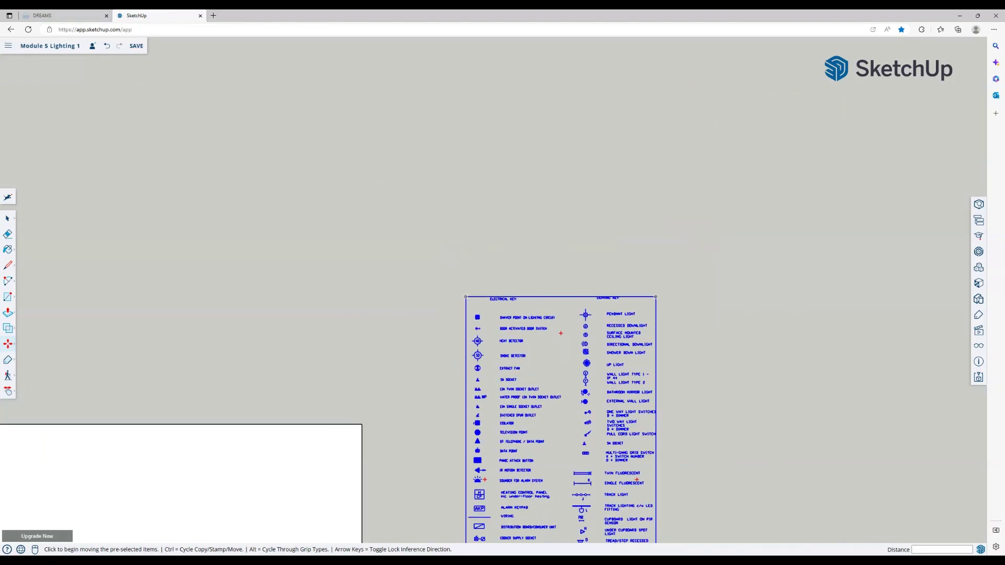
pyautogui.scroll(-3, 578, 480)
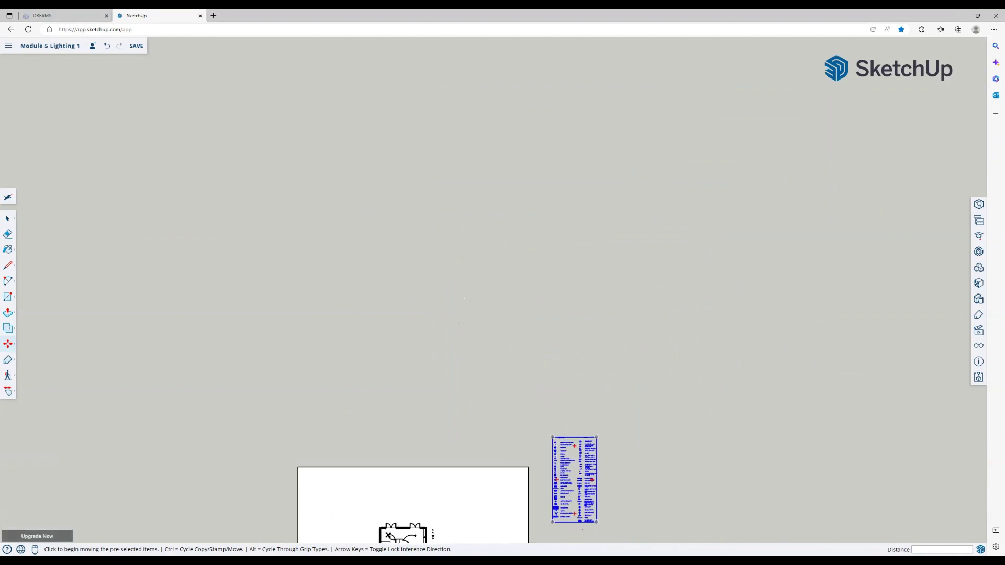
pyautogui.scroll(10, 578, 525)
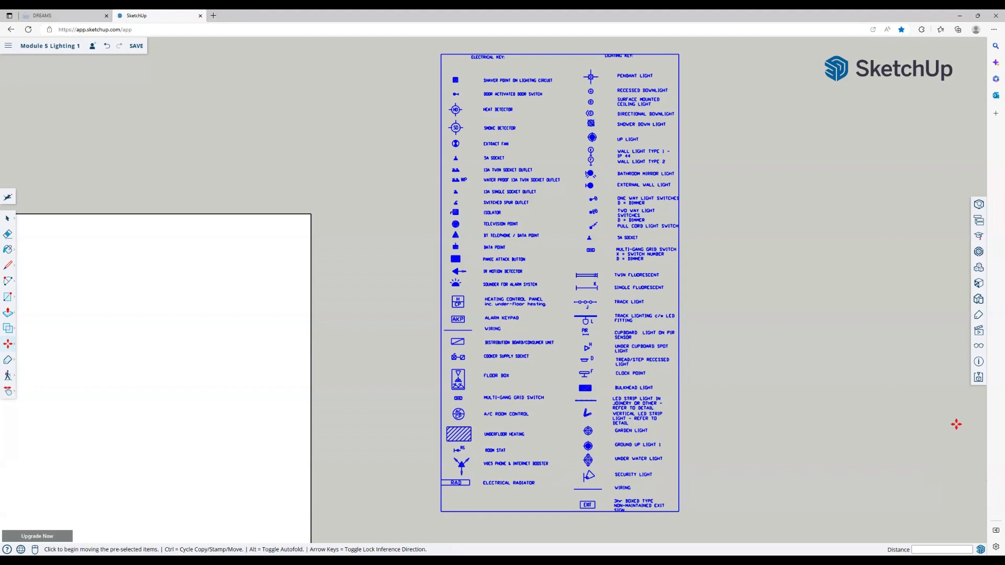
pyautogui.scroll(1, 956, 424)
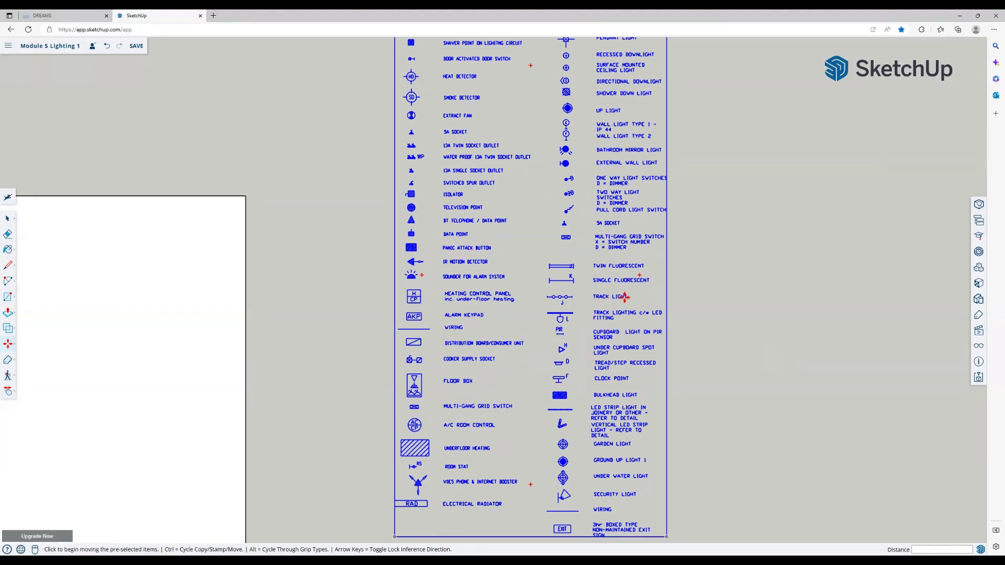
# Explode the imported electrical and lighting key into its individual symbols and labels.
pyautogui.rightClick(498, 290)
pyautogui.click(8, 218)
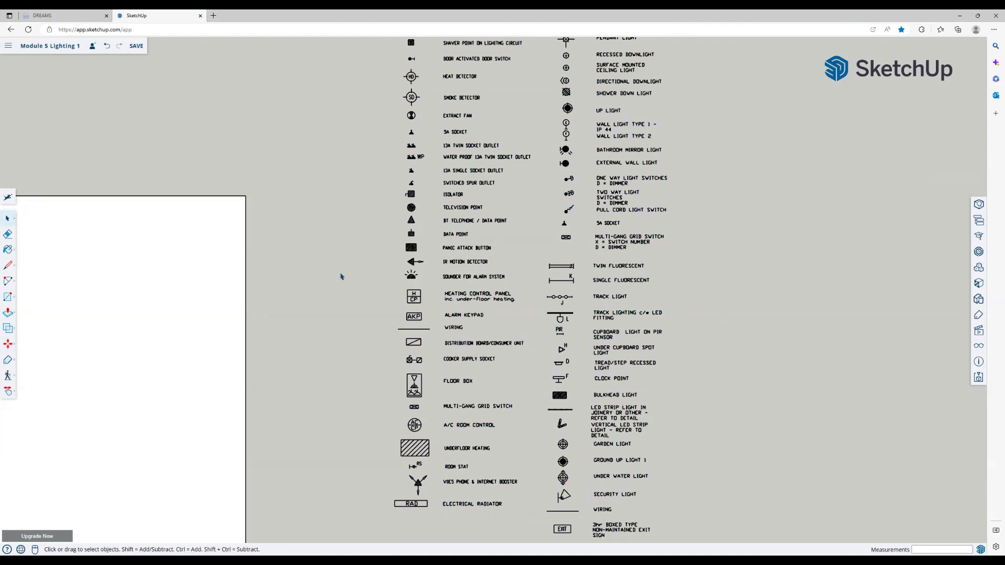
pyautogui.click(575, 283)
pyautogui.rightClick(646, 277)
pyautogui.click(625, 281)
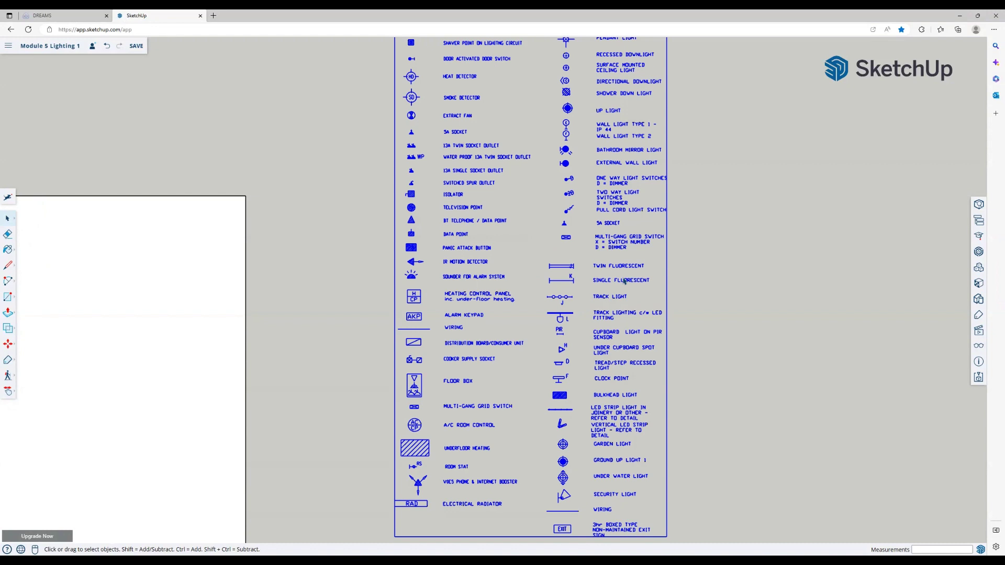
pyautogui.rightClick(624, 282)
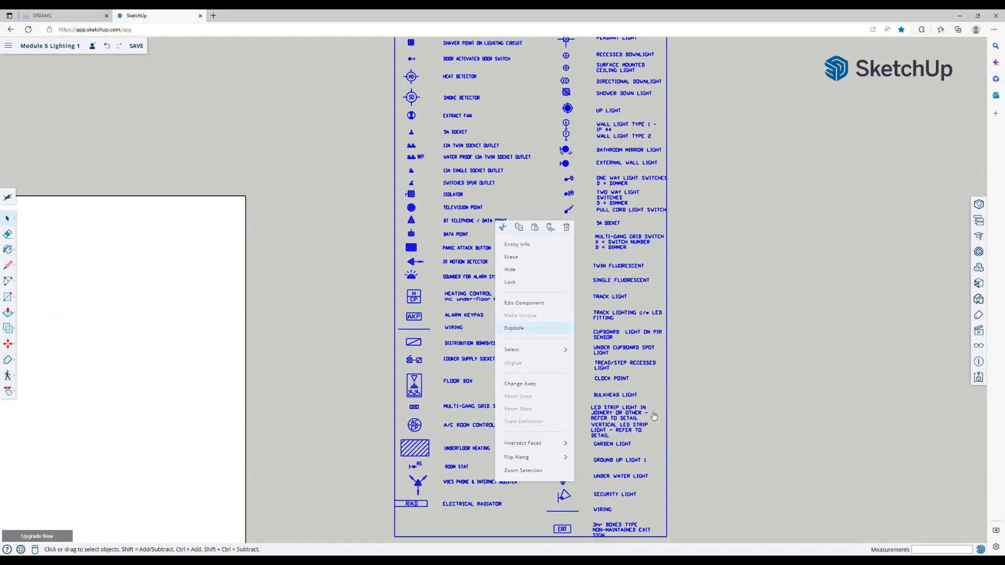
pyautogui.click(523, 329)
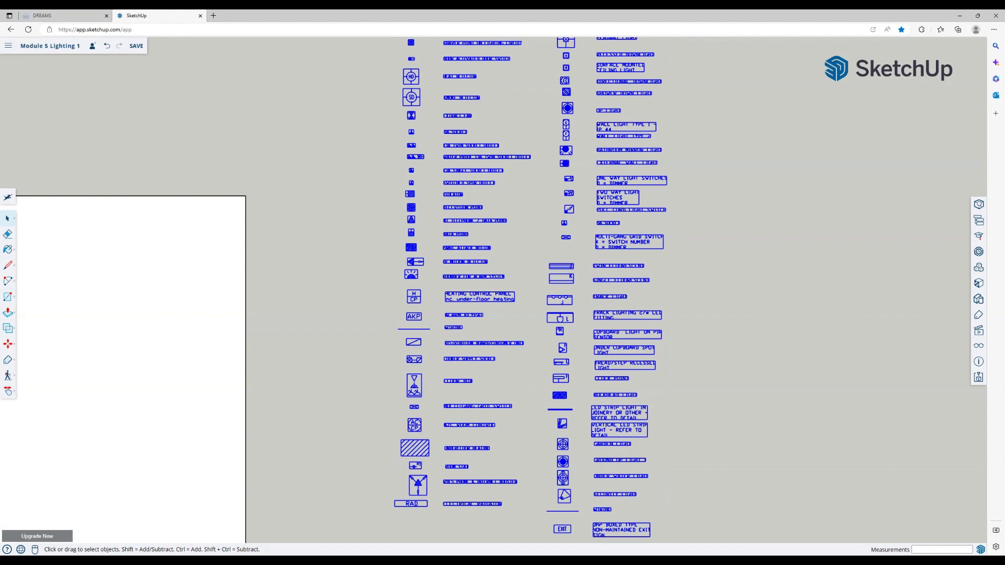
pyautogui.click(886, 382)
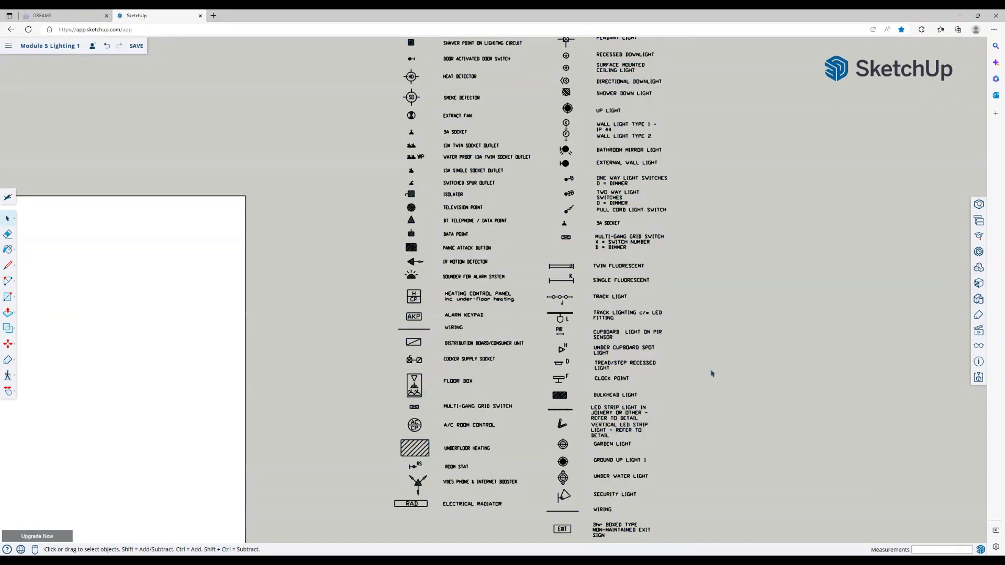
# Paste a copy of the "Track lighting c/w LED fitting" symbol onto the staircase and rotate it to run vertically.
pyautogui.scroll(3, 712, 373)
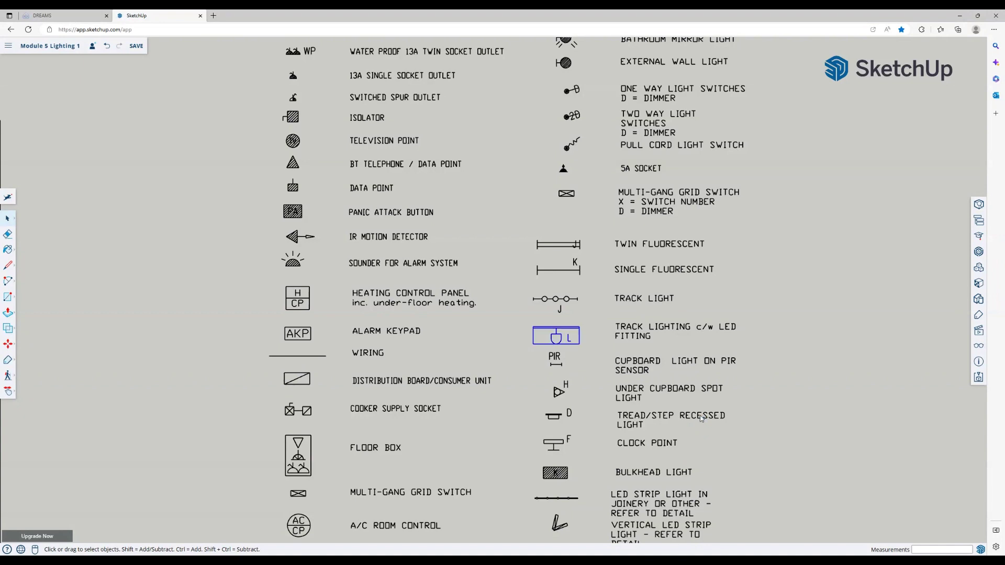
pyautogui.hotkey('ctrl', 'v')
pyautogui.scroll(-8, 659, 445)
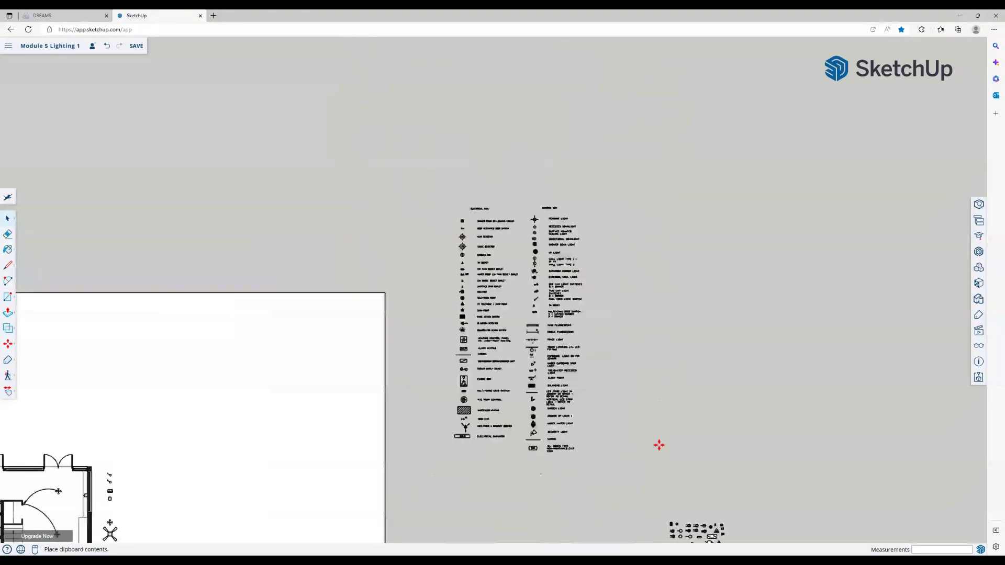
pyautogui.scroll(-5, 659, 445)
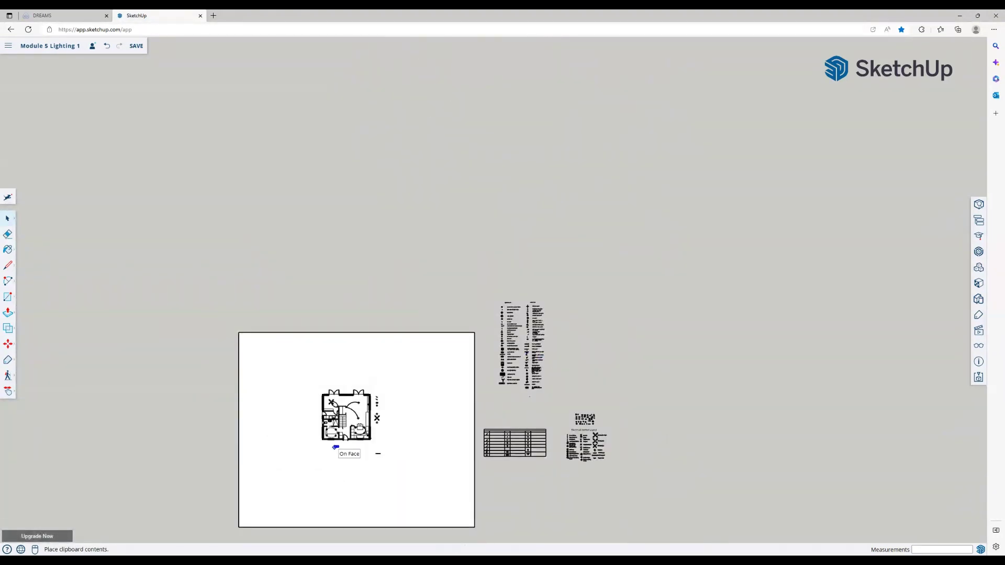
pyautogui.scroll(4, 335, 447)
pyautogui.scroll(3, 475, 498)
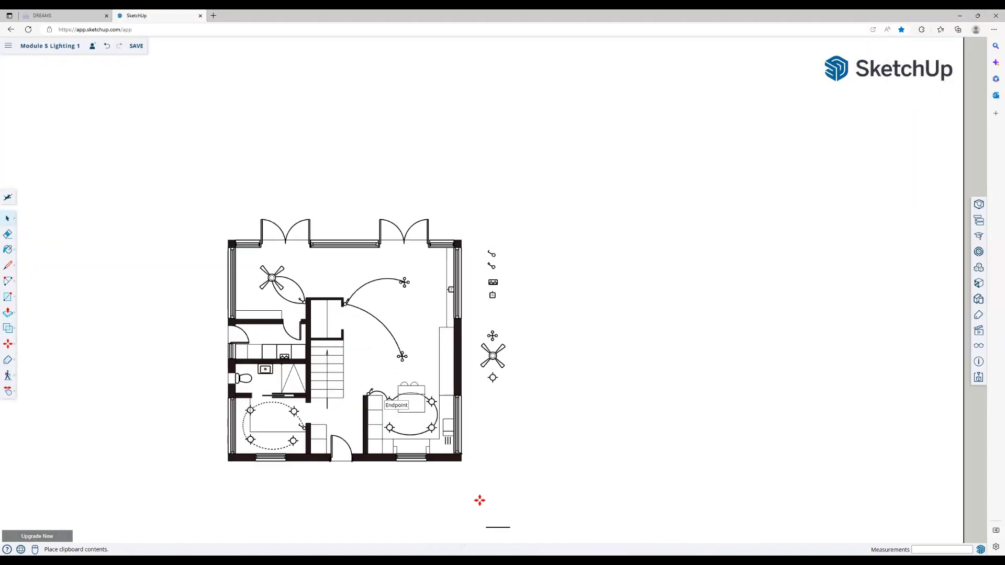
pyautogui.scroll(1, 479, 500)
pyautogui.scroll(4, 400, 498)
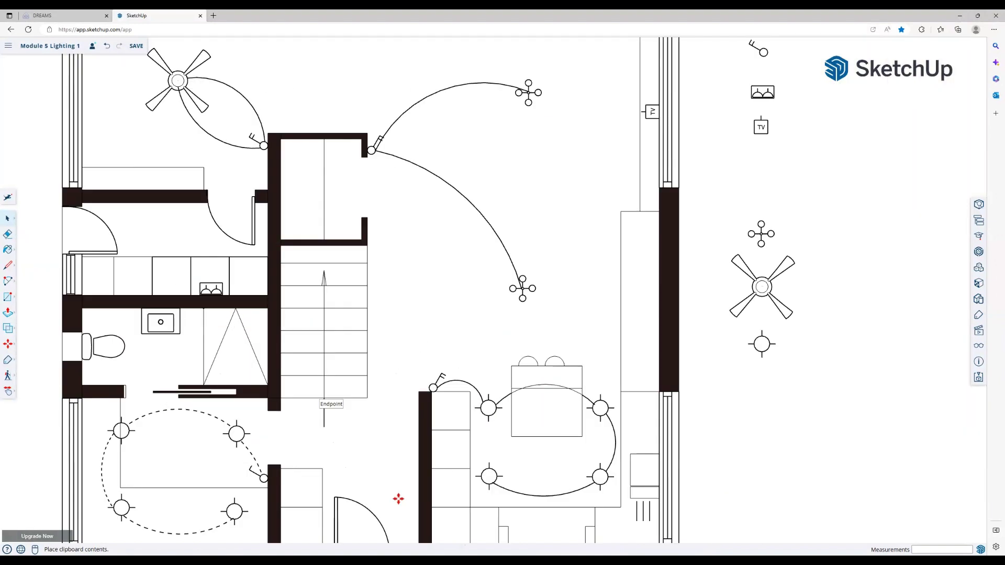
pyautogui.click(369, 491)
pyautogui.click(401, 483)
pyautogui.press('Escape')
pyautogui.click(423, 477)
pyautogui.click(407, 484)
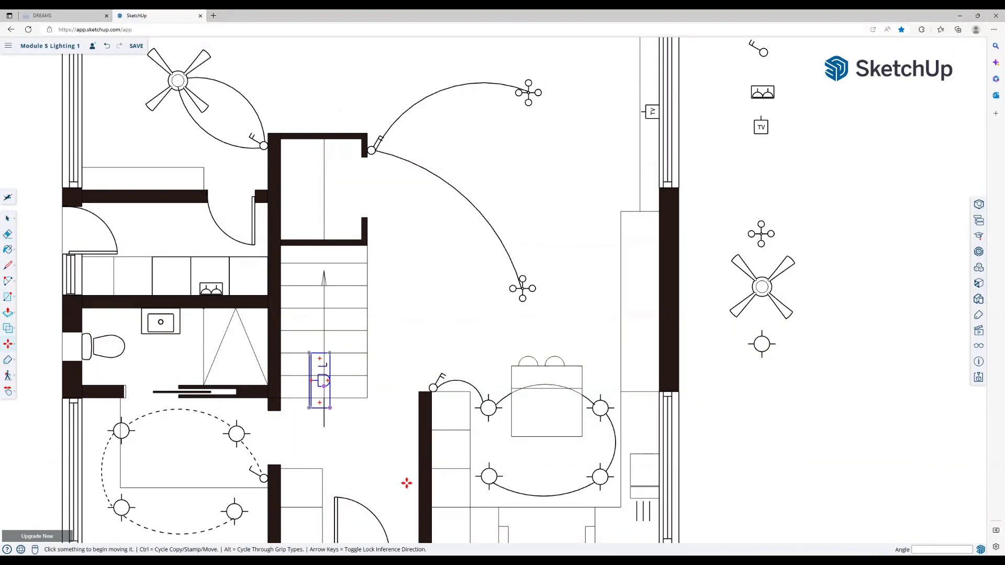
# Move the rotated track light against the wall on the left side of the stairs.
pyautogui.press('space')
pyautogui.press('m')
pyautogui.click(391, 510)
pyautogui.click(359, 512)
# Copy the track light twice upward along the staircase wall, placing the copies end to end.
pyautogui.press('ctrl')
pyautogui.click(356, 444)
pyautogui.click(356, 375)
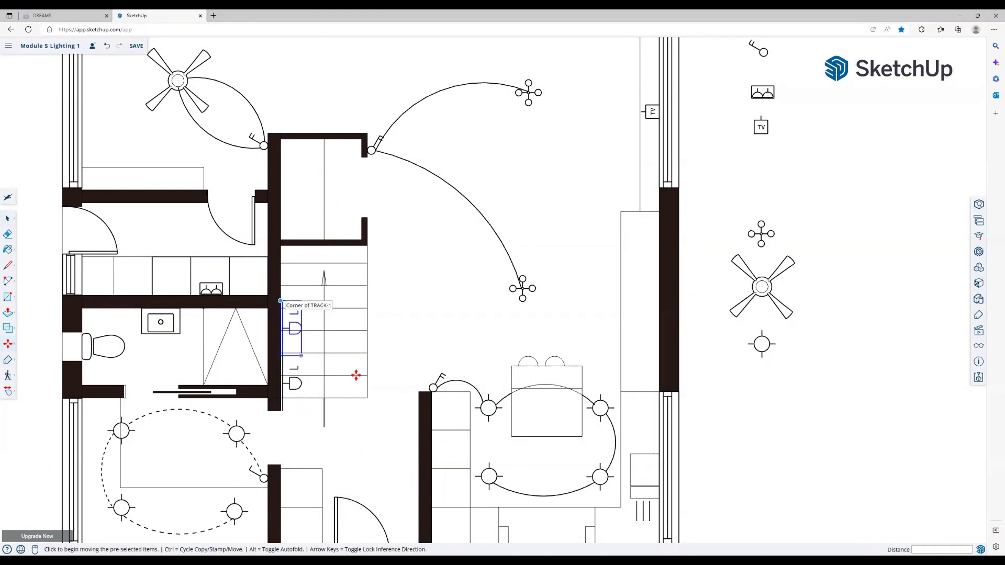
pyautogui.press('ctrl')
pyautogui.click(356, 444)
pyautogui.scroll(4, 356, 375)
pyautogui.scroll(4, 350, 375)
pyautogui.click(388, 372)
pyautogui.press('Escape')
pyautogui.scroll(-8, 492, 417)
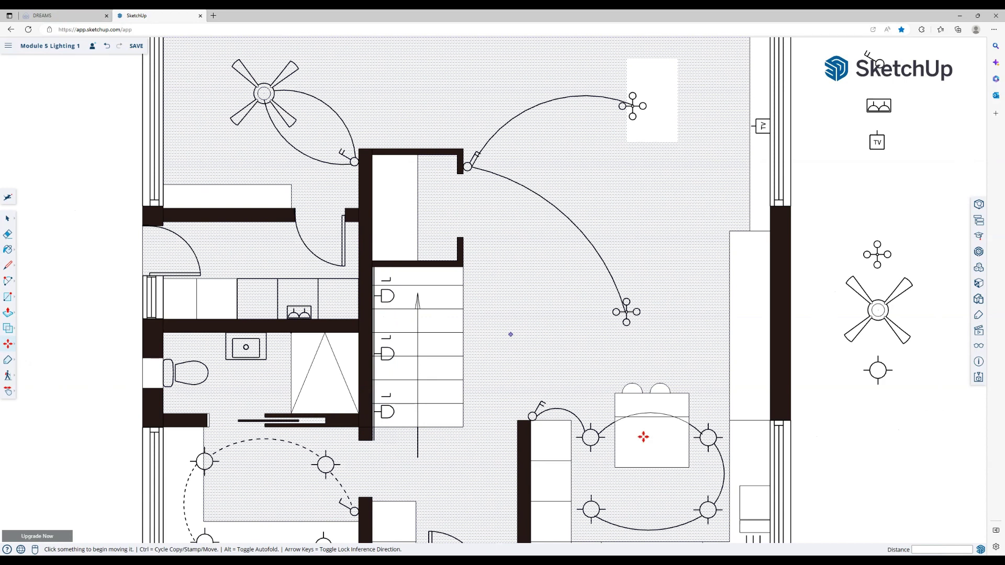
pyautogui.scroll(-1, 542, 337)
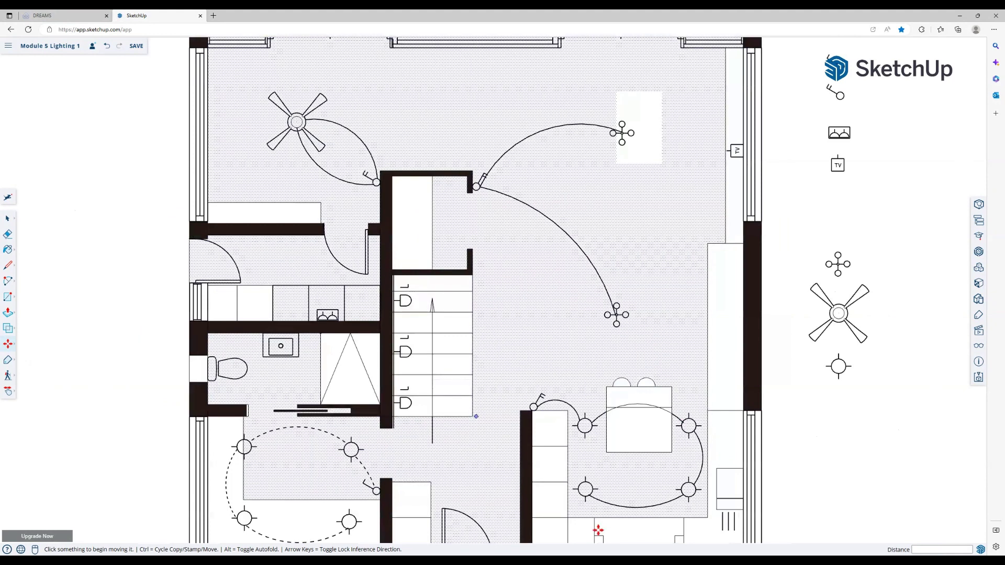
# Move the original "Track lighting c/w LED fitting" symbol into the key beside the plan, below the ceiling light symbol.
pyautogui.hotkey('shift', 'z')
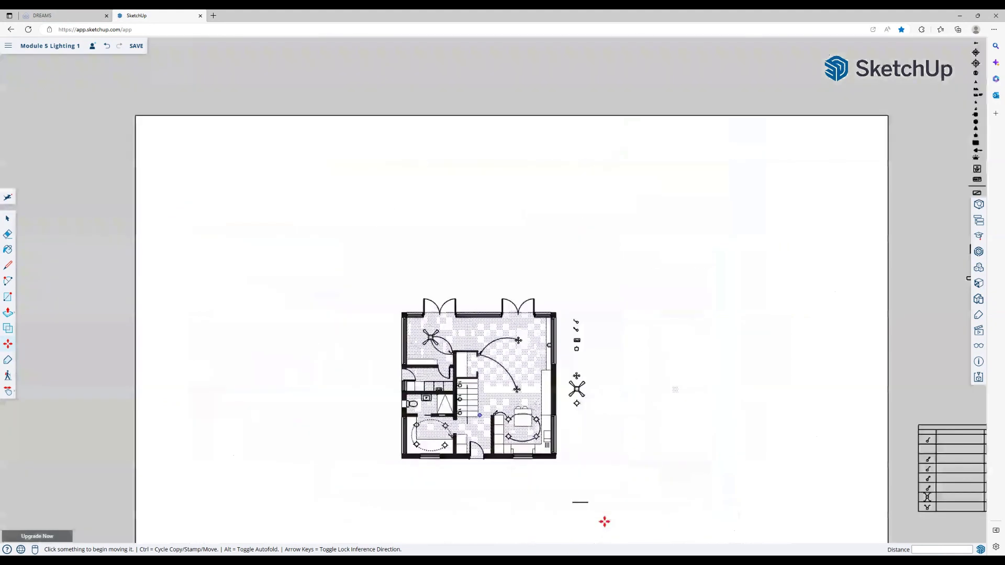
pyautogui.scroll(-3, 800, 441)
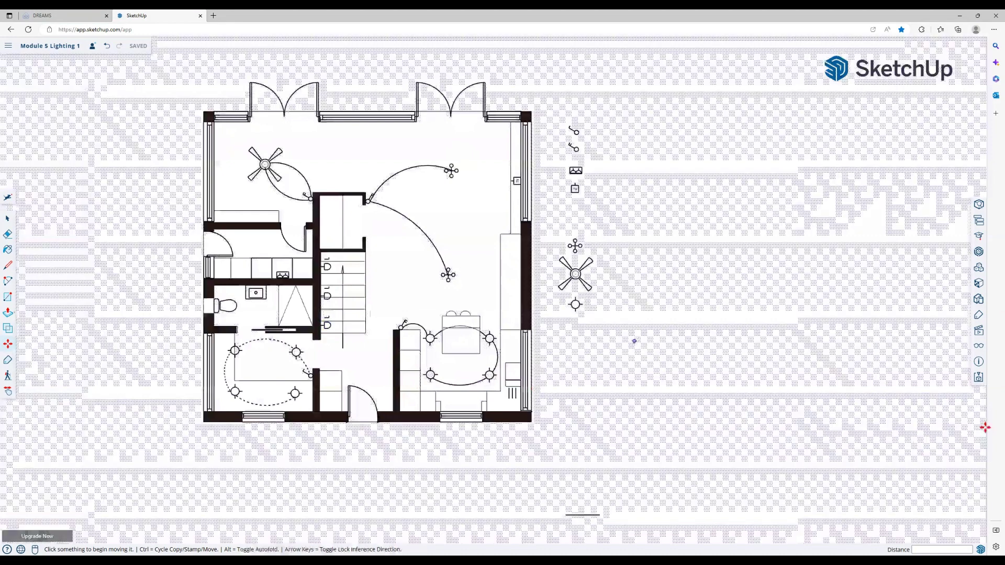
pyautogui.scroll(-10, 786, 340)
pyautogui.scroll(8, 900, 283)
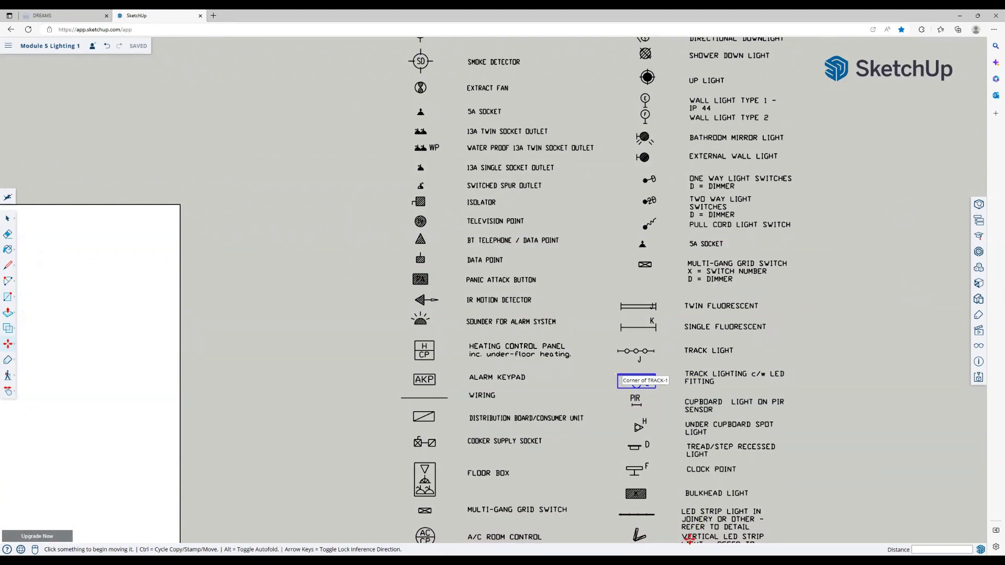
pyautogui.click(636, 381)
pyautogui.scroll(-5, 628, 387)
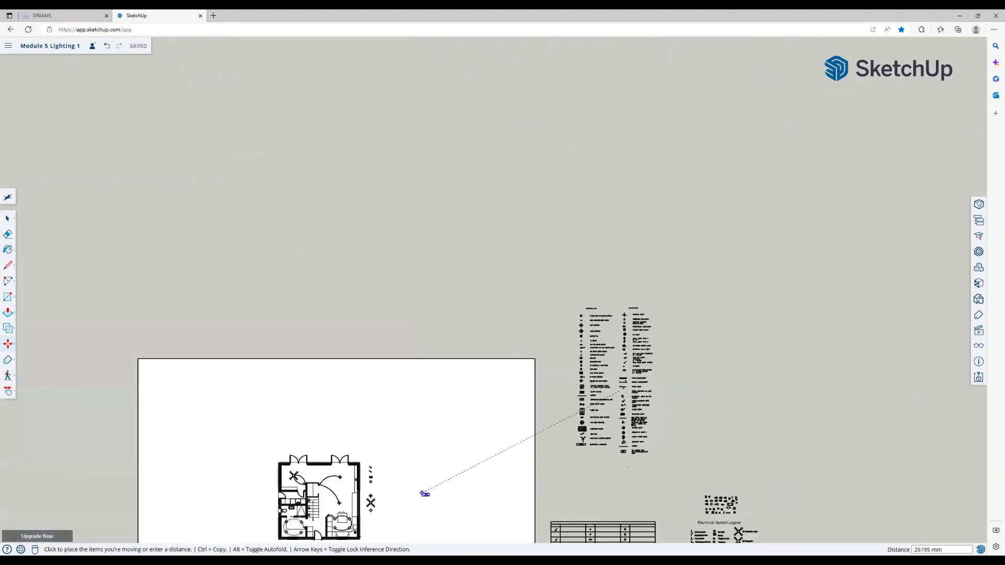
pyautogui.scroll(10, 380, 529)
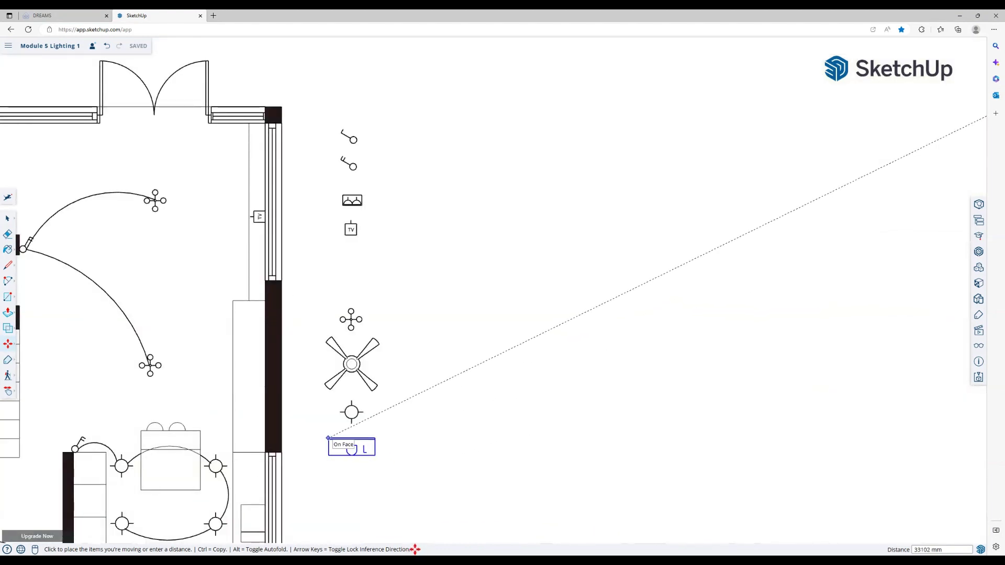
pyautogui.click(328, 438)
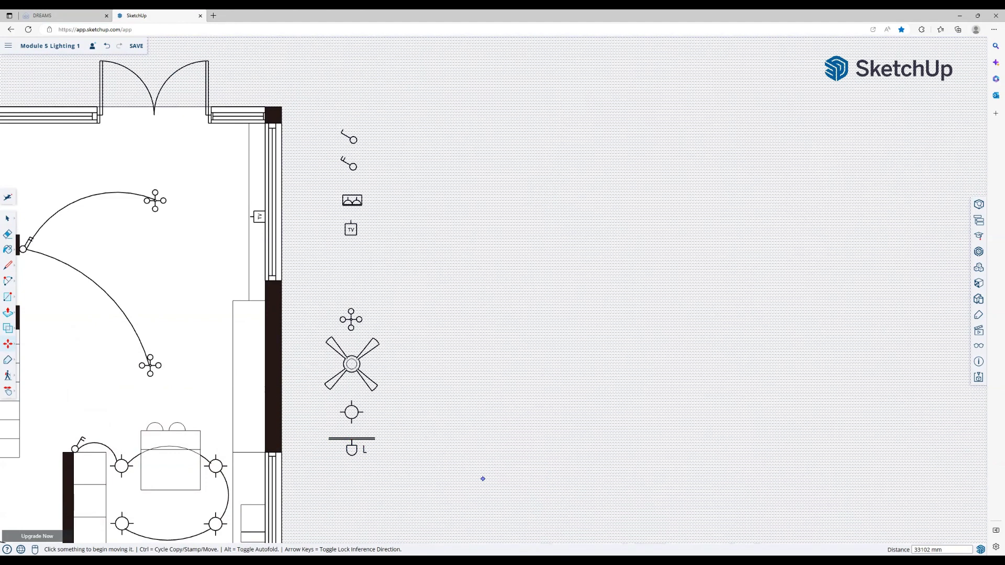
pyautogui.scroll(-10, 621, 459)
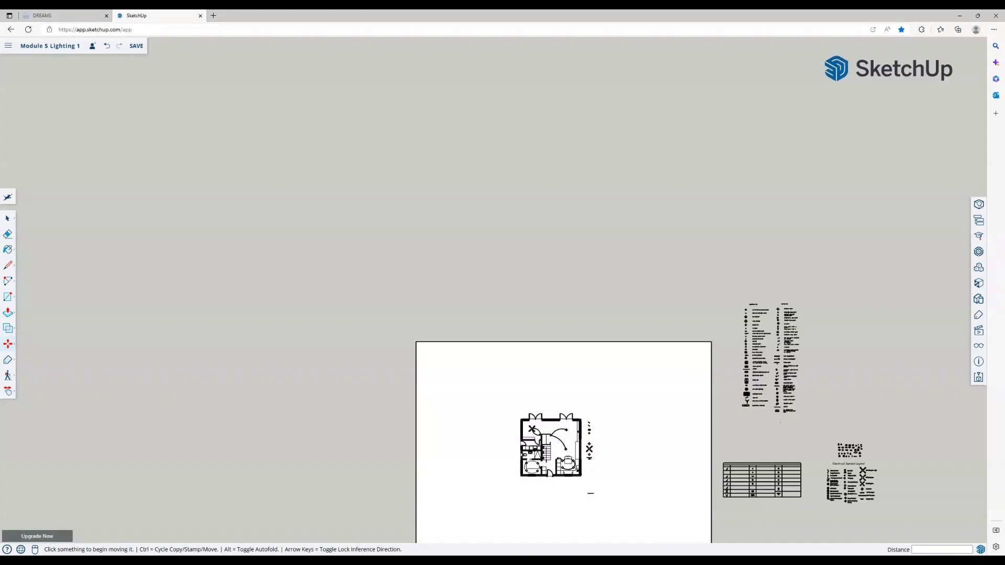
pyautogui.keyDown('shift'); pyautogui.moveTo(691, 539); pyautogui.dragTo(636, 375, button='middle'); pyautogui.keyUp('shift')
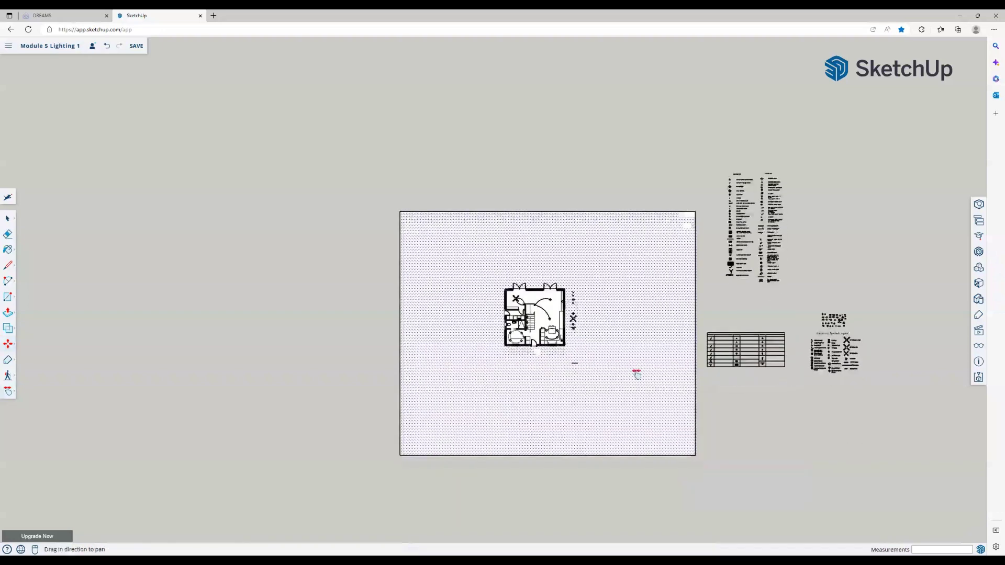
# Frame the complete floor plan together with its symbol key so both can be captured.
pyautogui.scroll(3, 637, 375)
pyautogui.scroll(3, 663, 461)
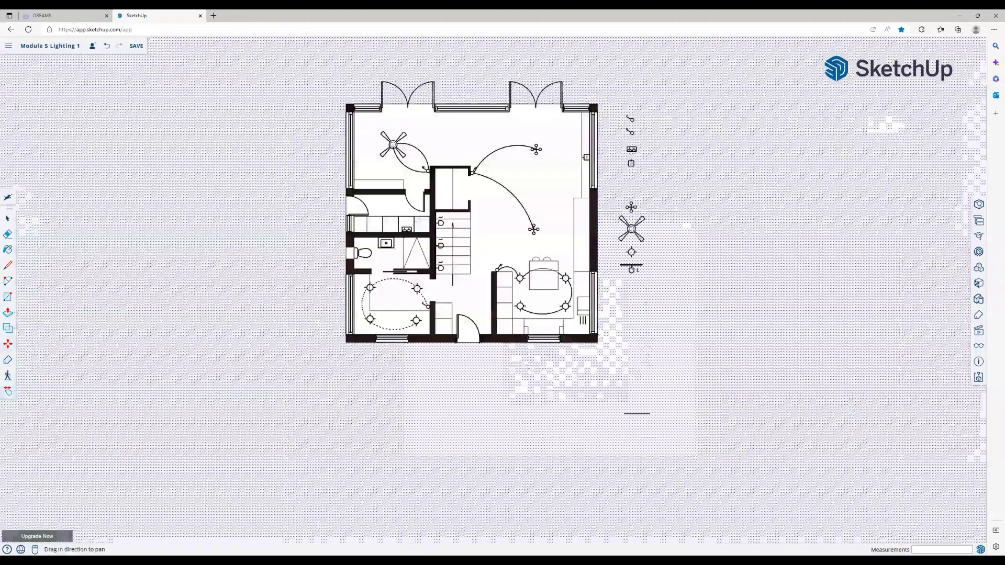
pyautogui.press('m')
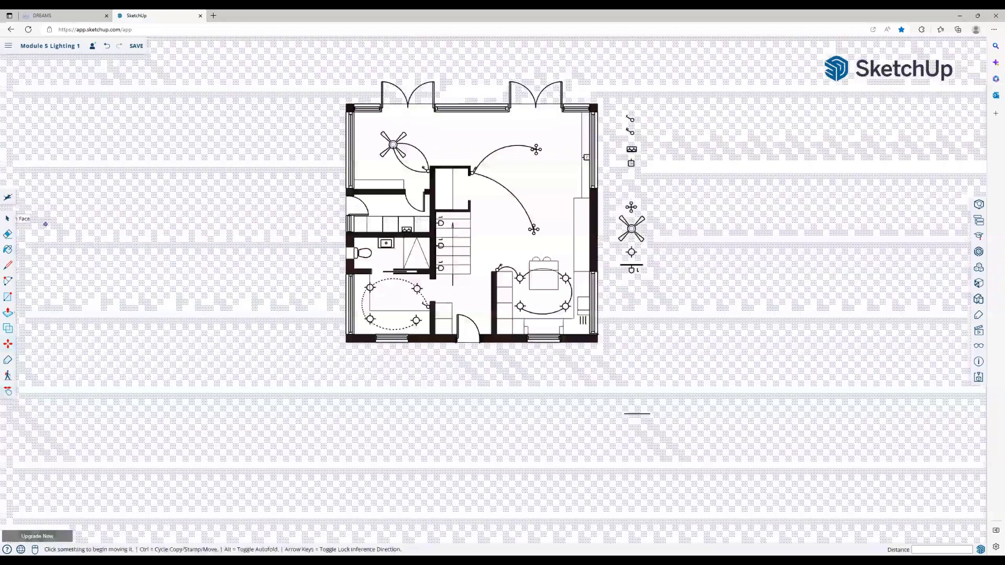
pyautogui.click(8, 218)
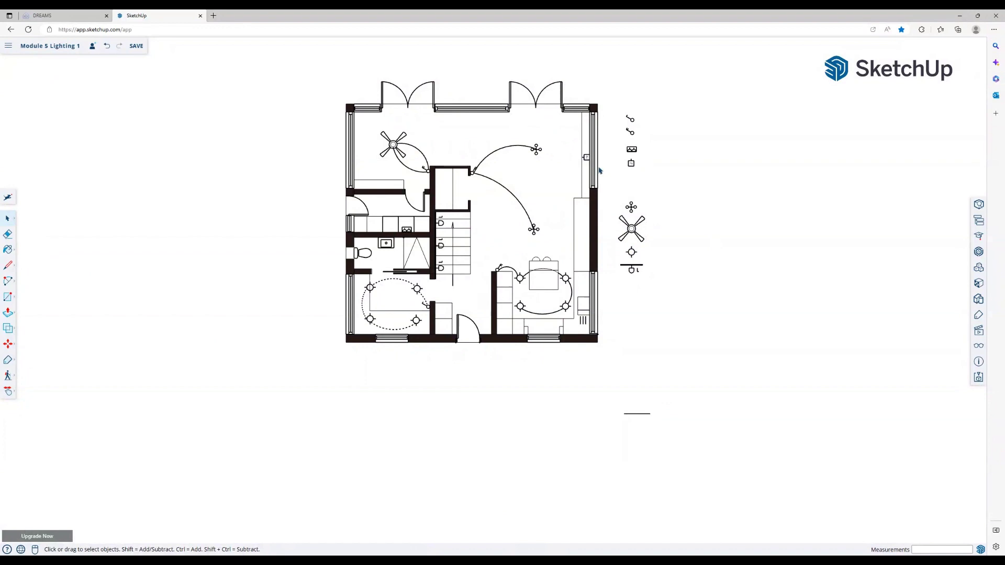
pyautogui.scroll(1, 602, 171)
pyautogui.scroll(3, 590, 144)
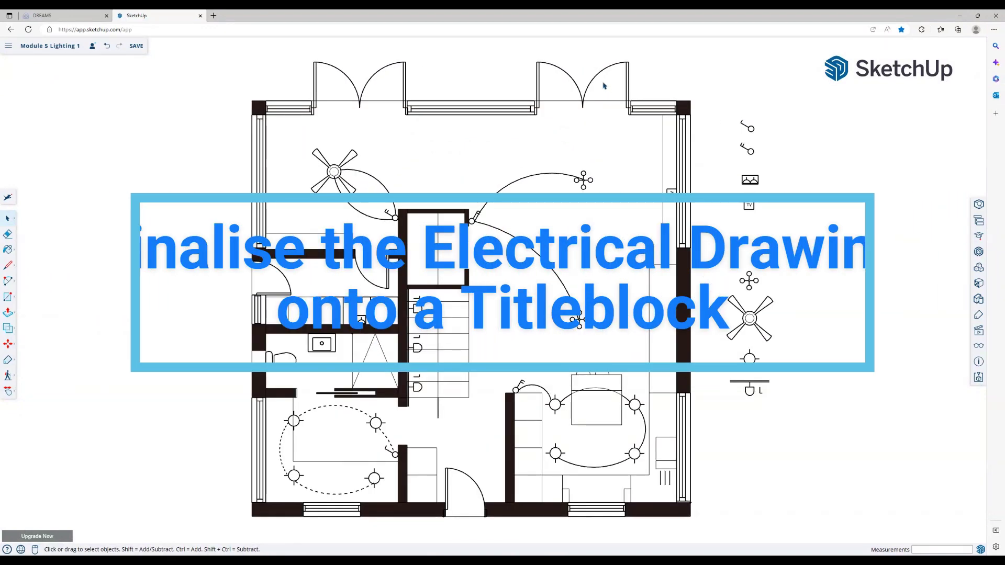
pyautogui.scroll(-1, 604, 86)
pyautogui.scroll(-1, 603, 86)
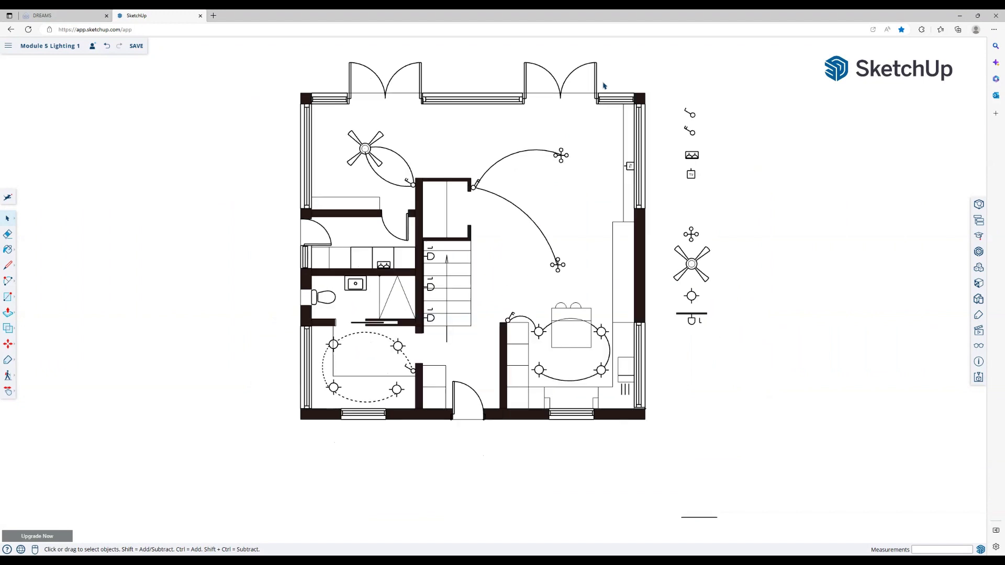
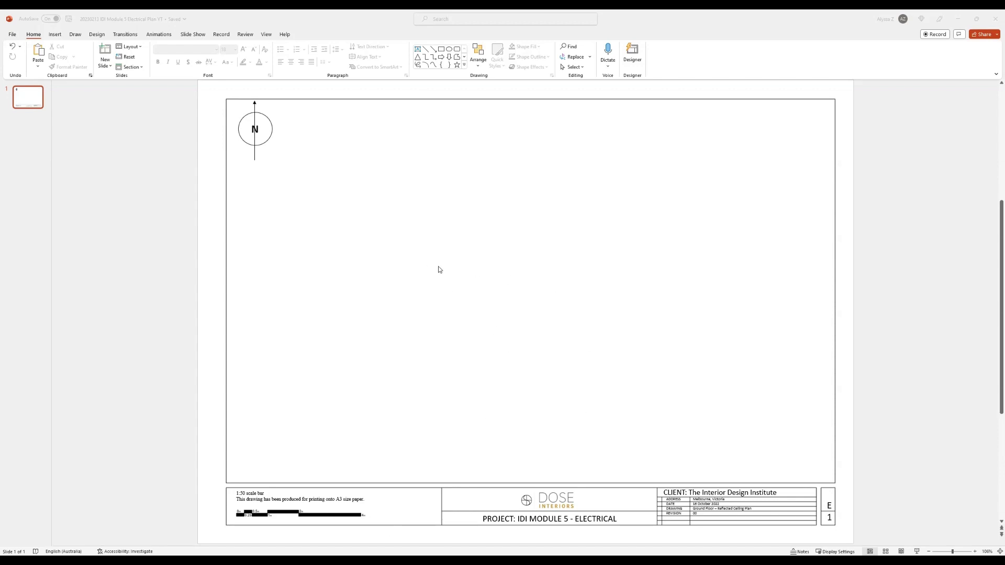
# Switch to PowerPoint, paste the captured floor plan and symbols onto the titleblock slide, and position the picture inside the drawing frame.
pyautogui.click(452, 264)
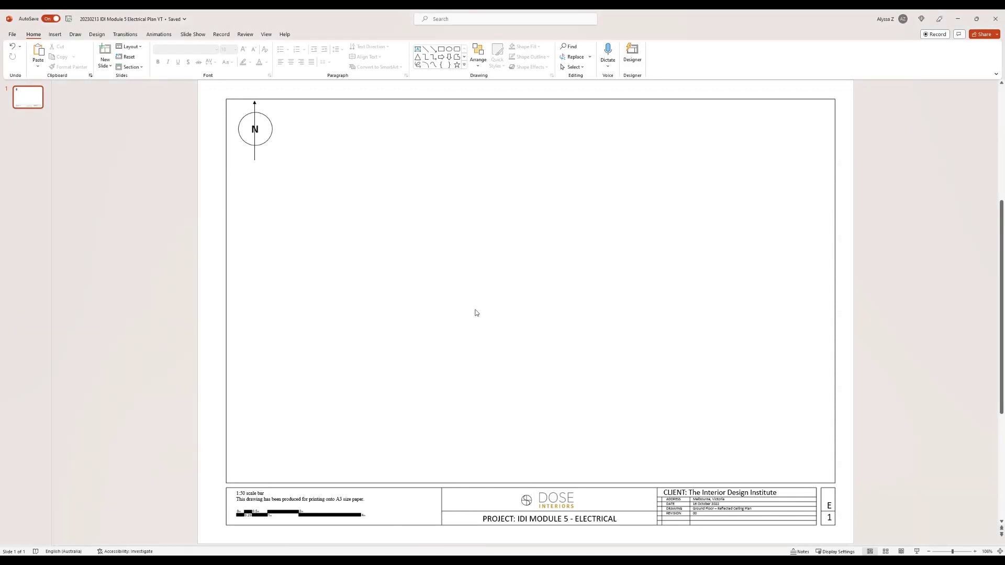
pyautogui.hotkey('ctrl', 'v')
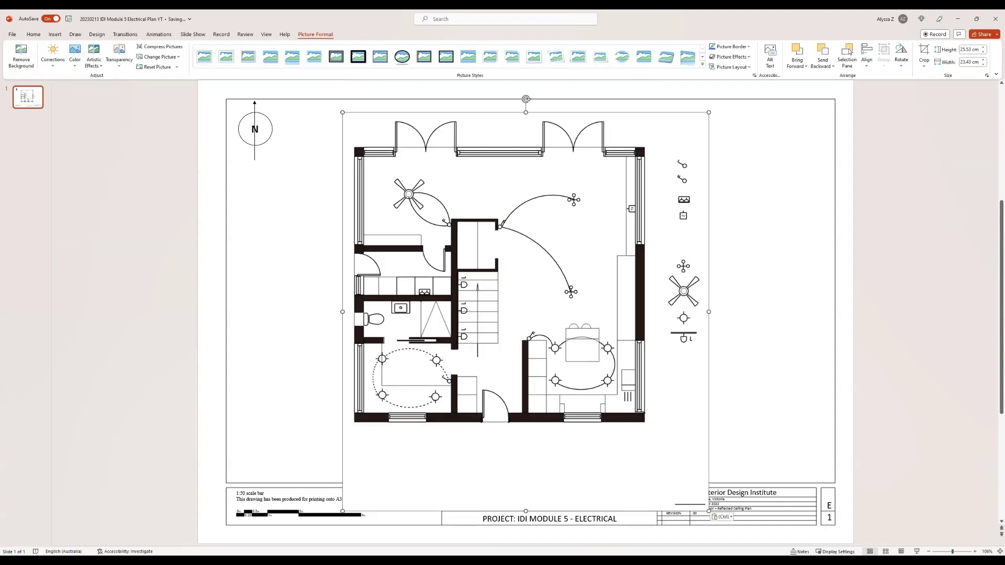
pyautogui.moveTo(691, 496); pyautogui.dragTo(556, 410)
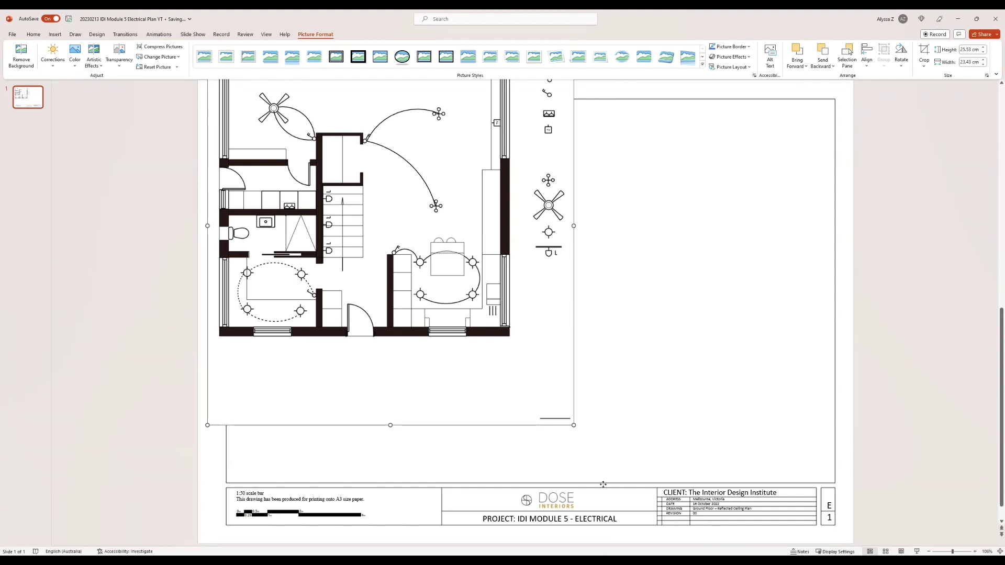
pyautogui.moveTo(571, 419); pyautogui.dragTo(278, 563)
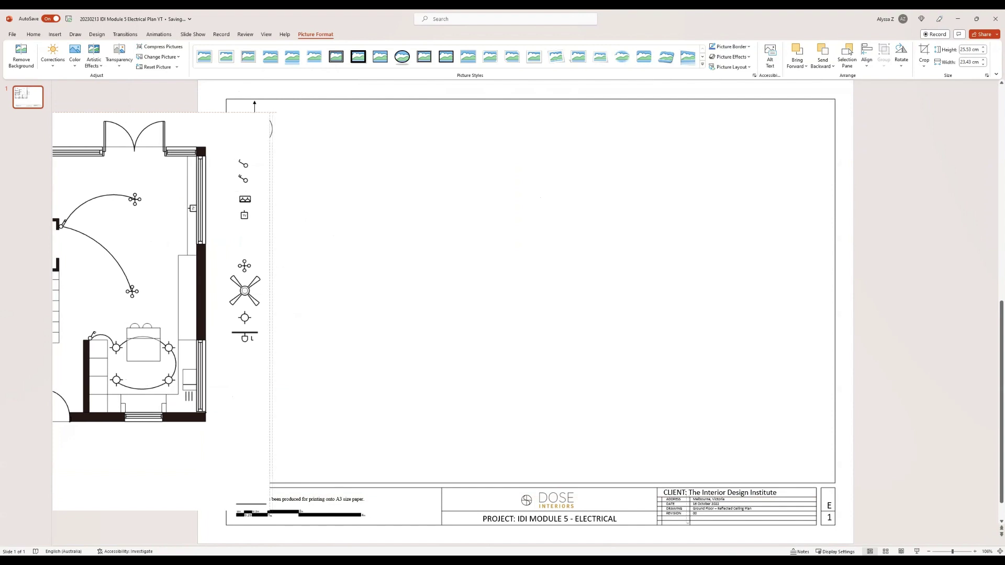
pyautogui.moveTo(388, 561); pyautogui.dragTo(753, 536)
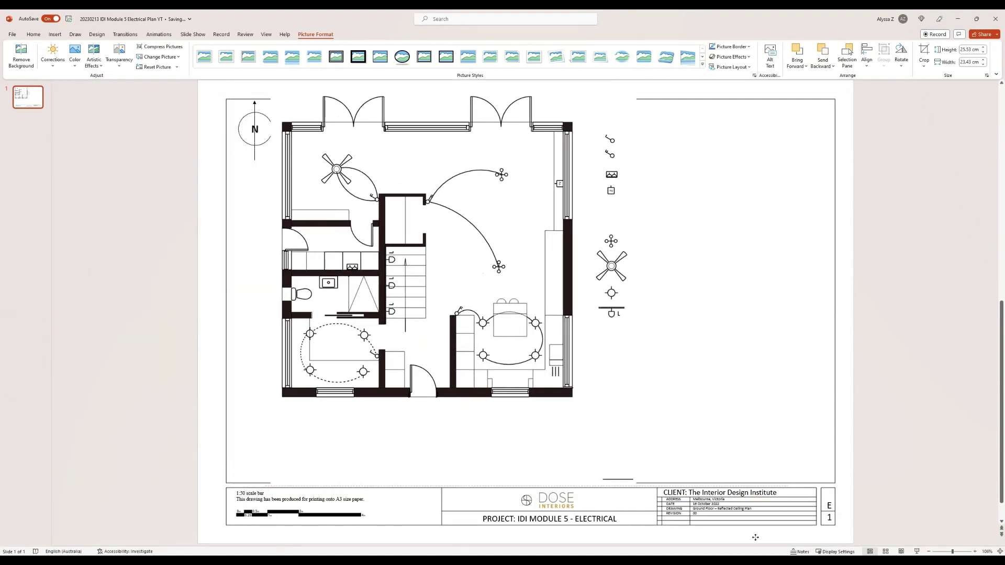
pyautogui.moveTo(545, 414); pyautogui.dragTo(569, 443)
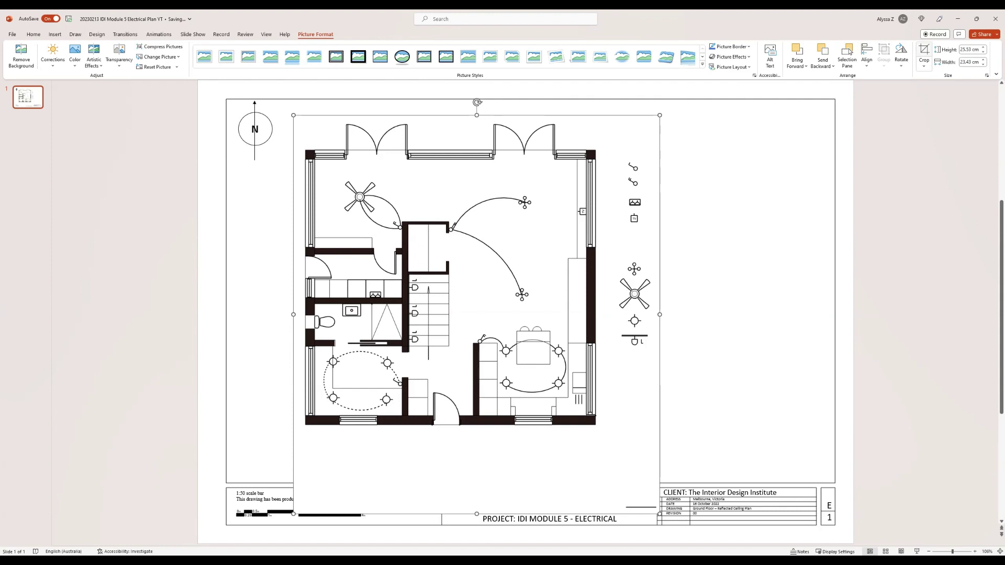
# Crop the blank areas below and to the left of the plan, leaving about 20 by 22.8 cm, and shift the picture slightly right.
pyautogui.click(924, 52)
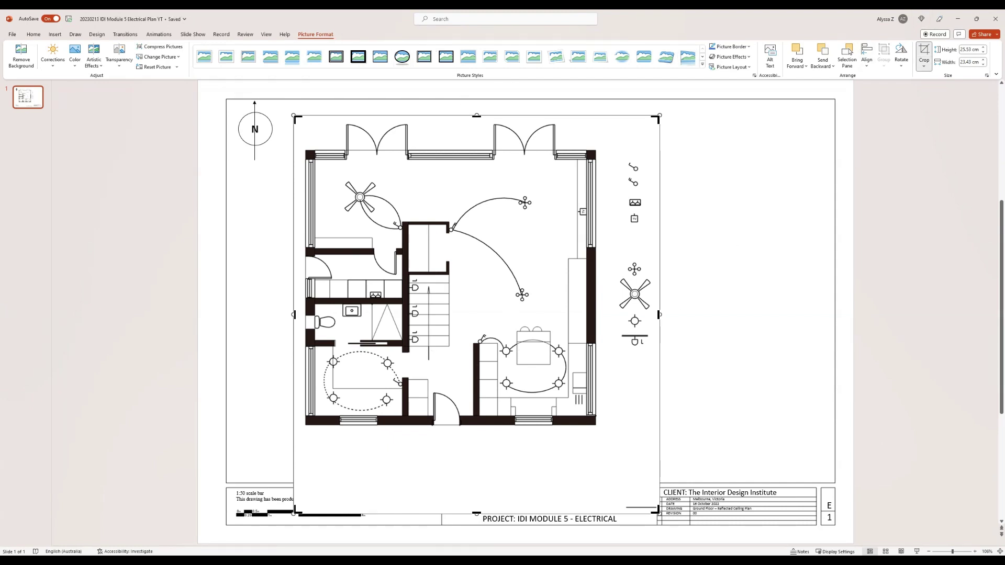
pyautogui.moveTo(477, 513); pyautogui.dragTo(477, 431)
pyautogui.moveTo(600, 538); pyautogui.dragTo(599, 535)
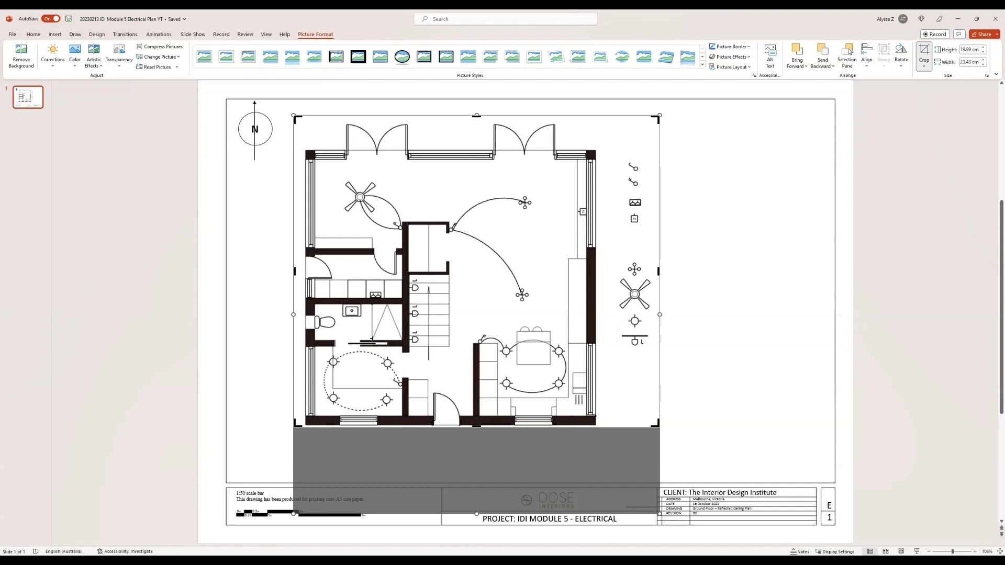
pyautogui.moveTo(373, 335); pyautogui.dragTo(385, 335)
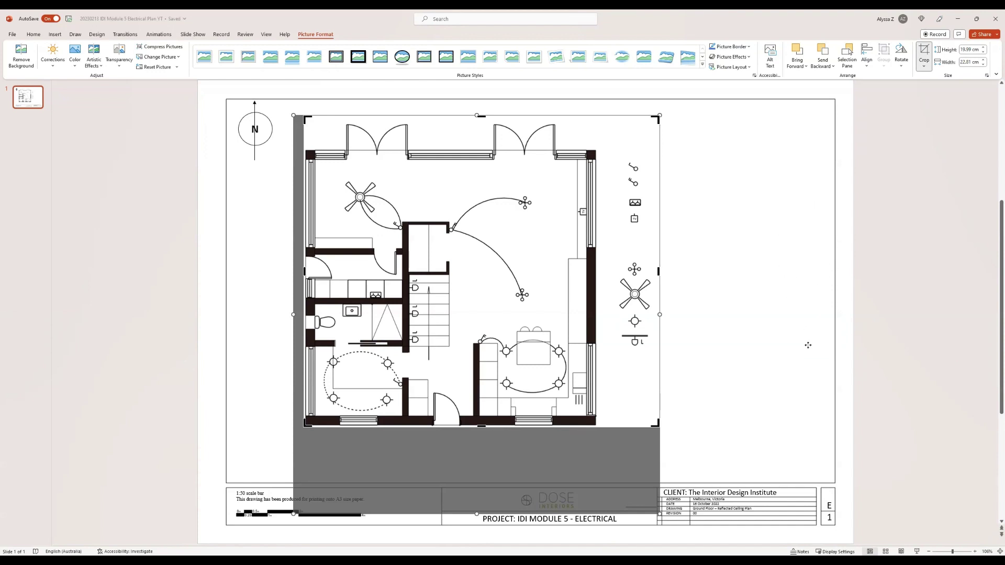
pyautogui.click(906, 361)
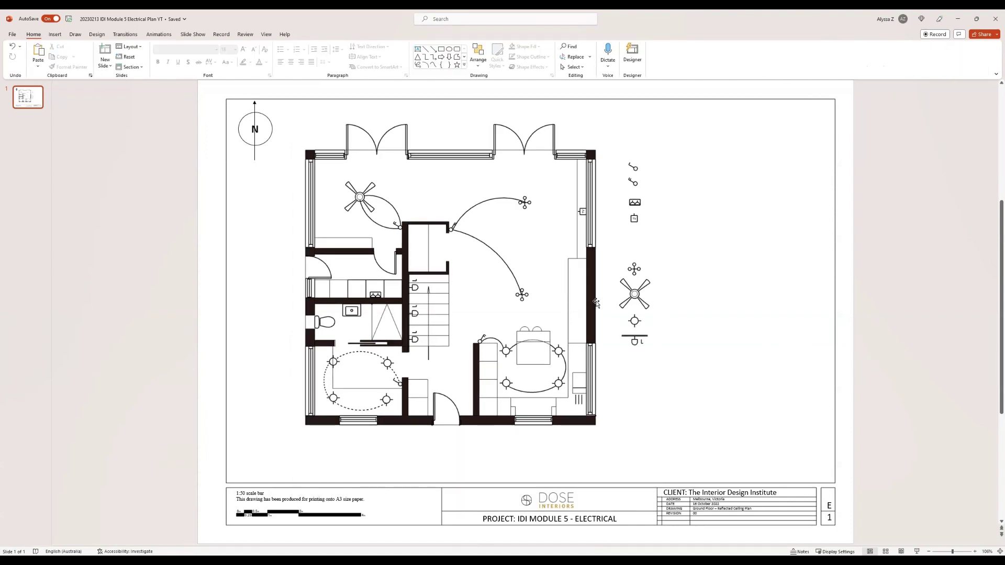
pyautogui.moveTo(560, 266); pyautogui.dragTo(604, 262)
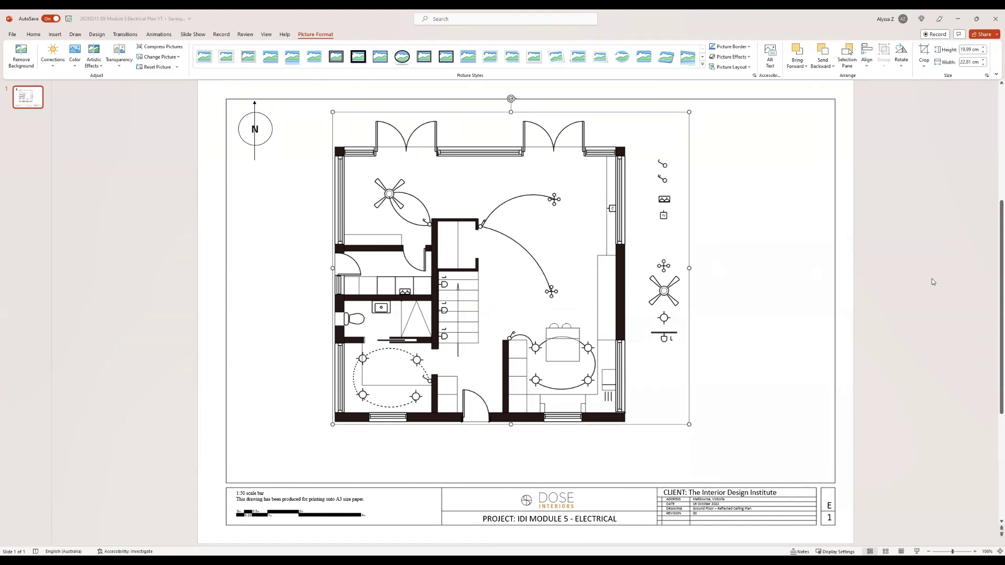
pyautogui.click(916, 287)
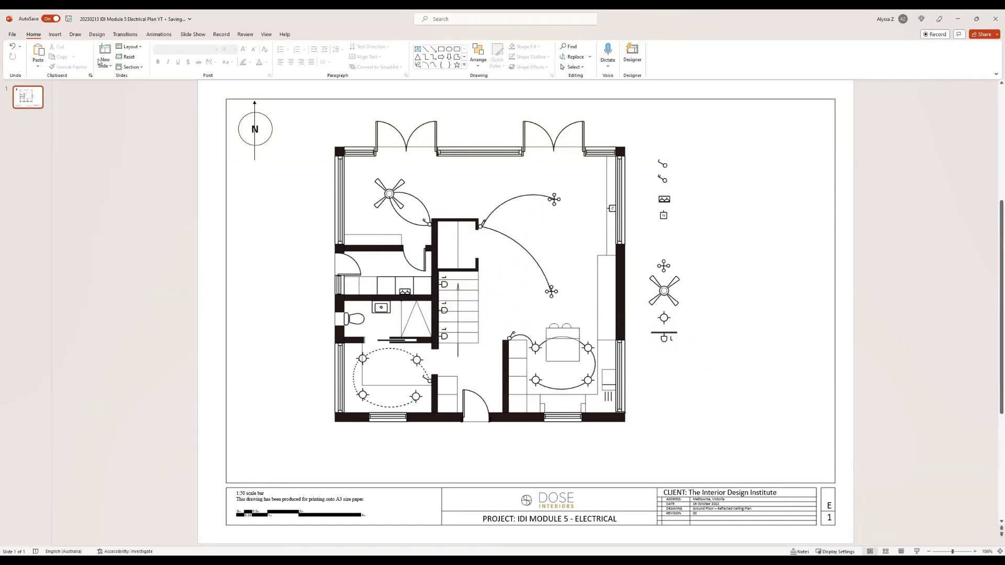
# Add a text box reading "KEY:" above the column of electrical symbols.
pyautogui.click(55, 34)
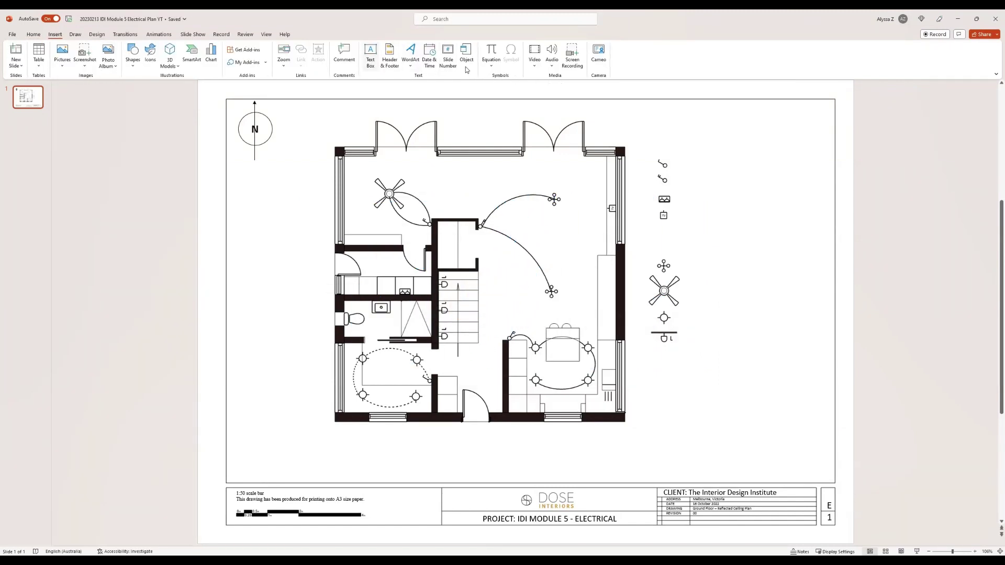
pyautogui.click(370, 55)
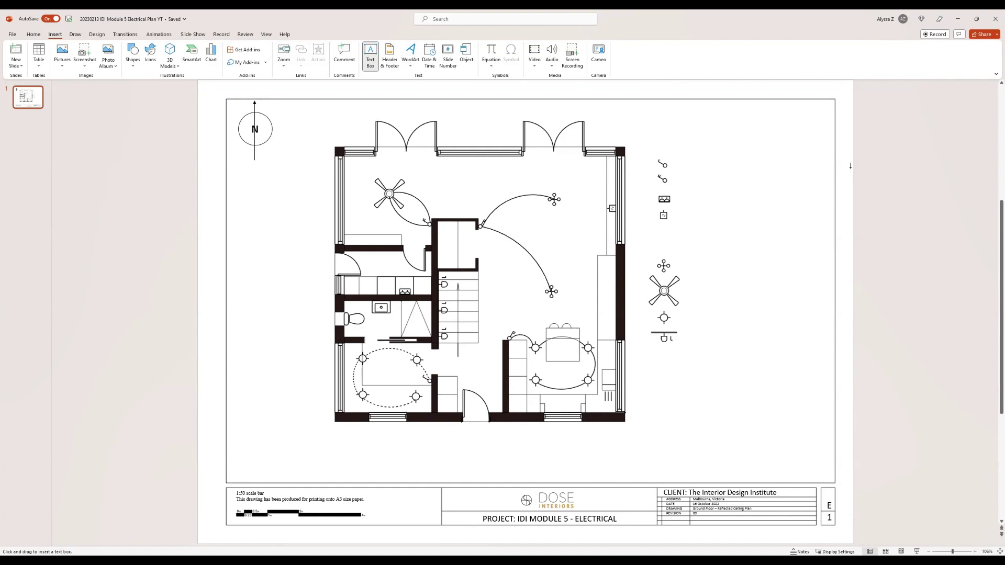
pyautogui.click(679, 131)
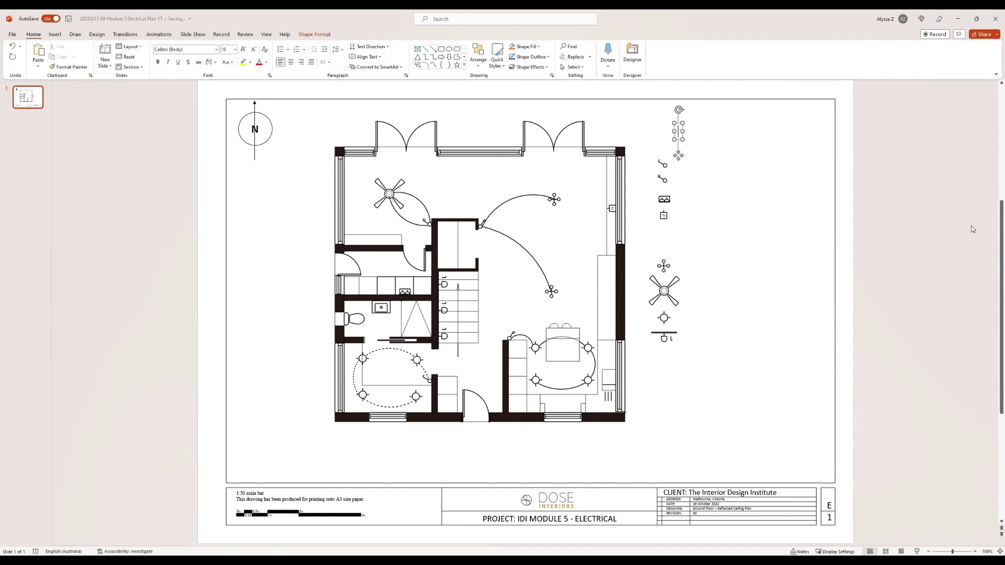
pyautogui.write('K')
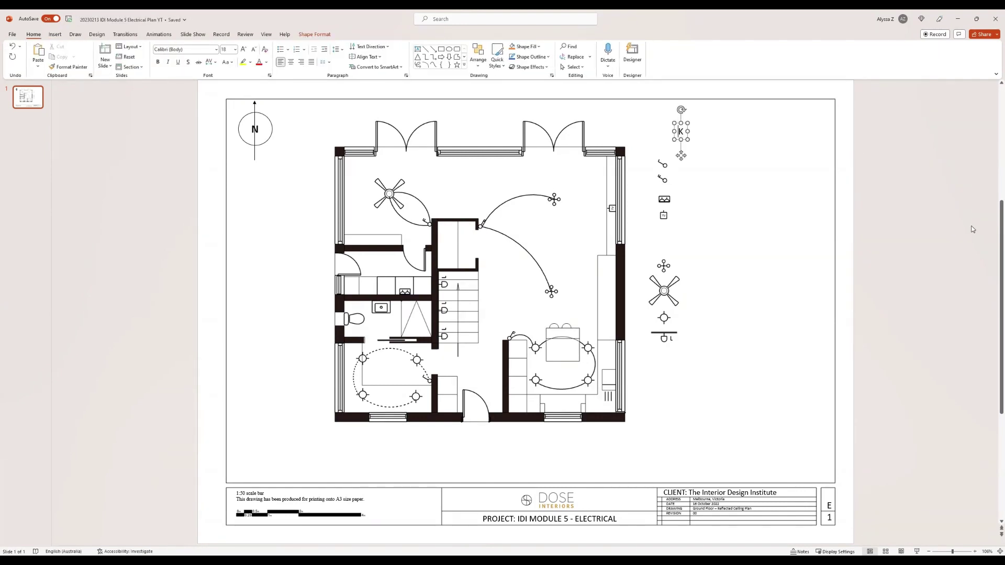
pyautogui.write('EY:')
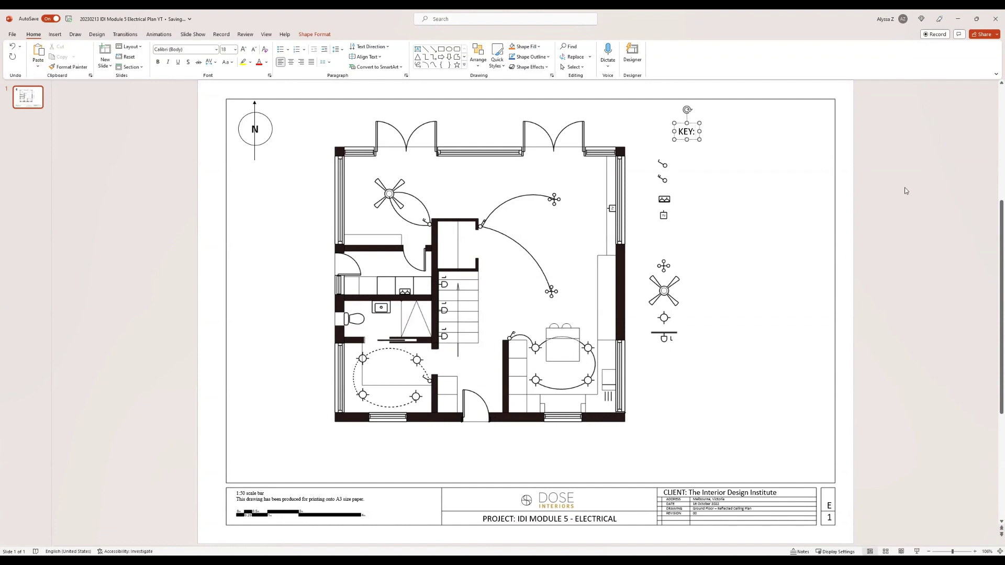
pyautogui.press('Escape')
pyautogui.click(886, 213)
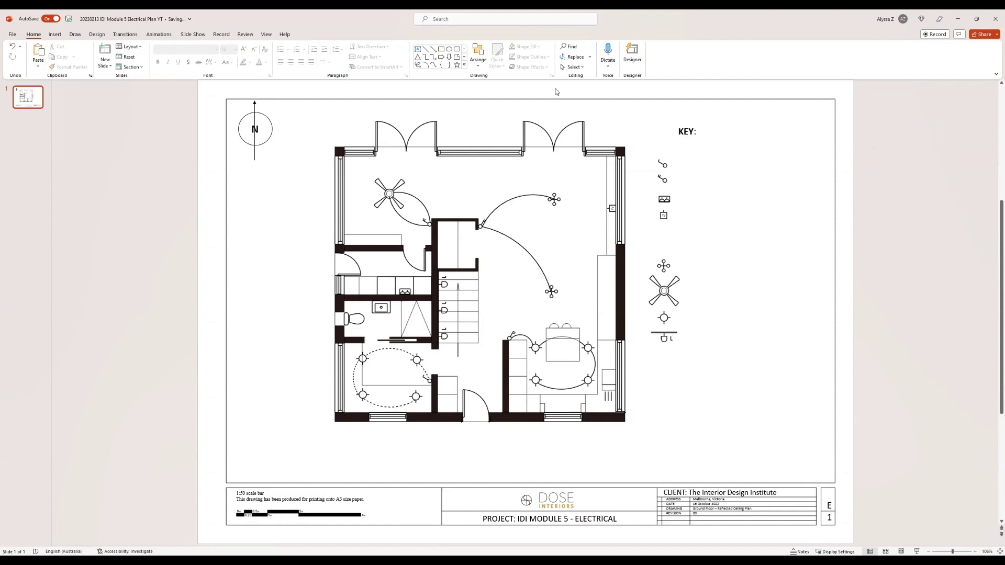
# Add the label "Single Switch" and align it beside the first symbol in the key.
pyautogui.click(417, 49)
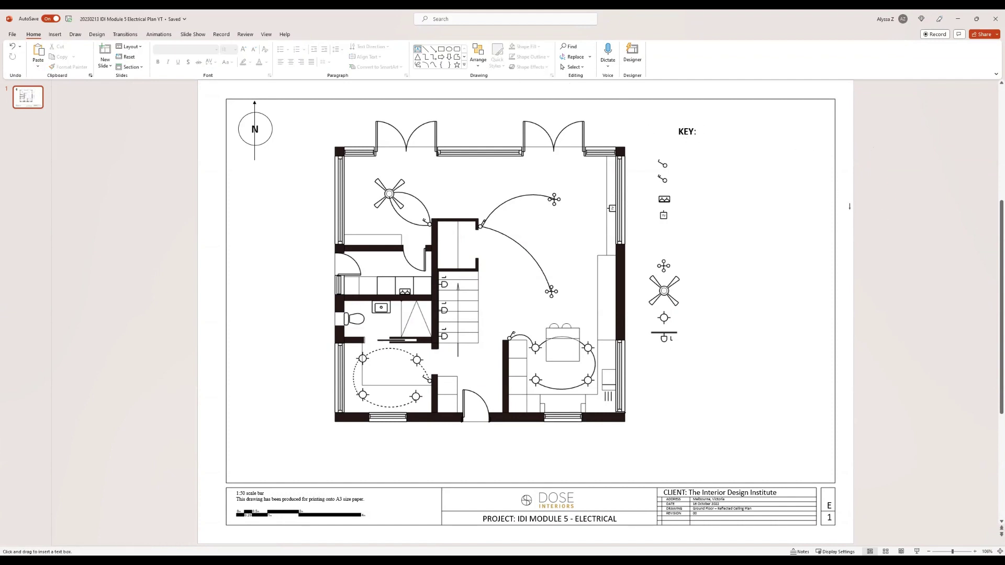
pyautogui.click(676, 166)
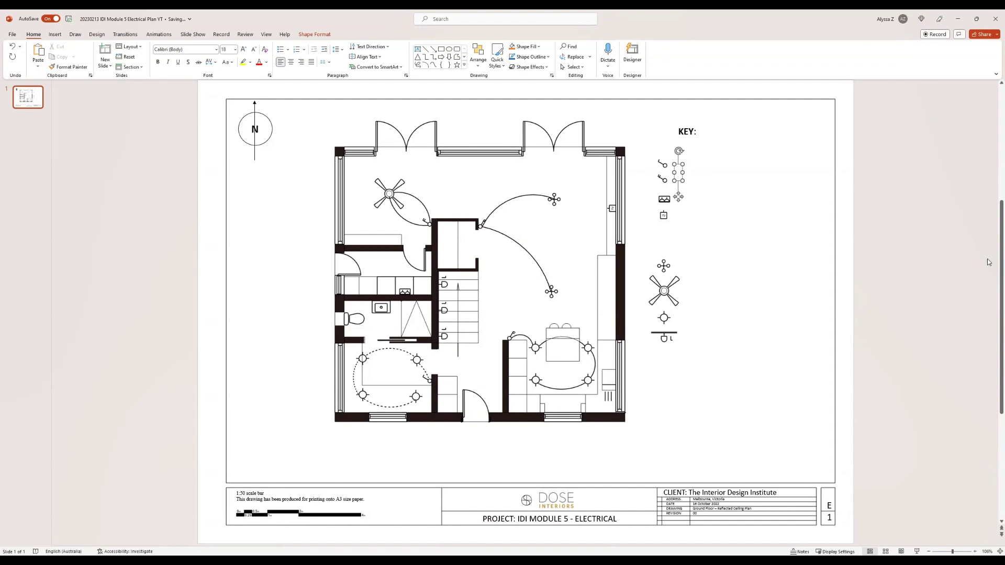
pyautogui.write('Single Swit')
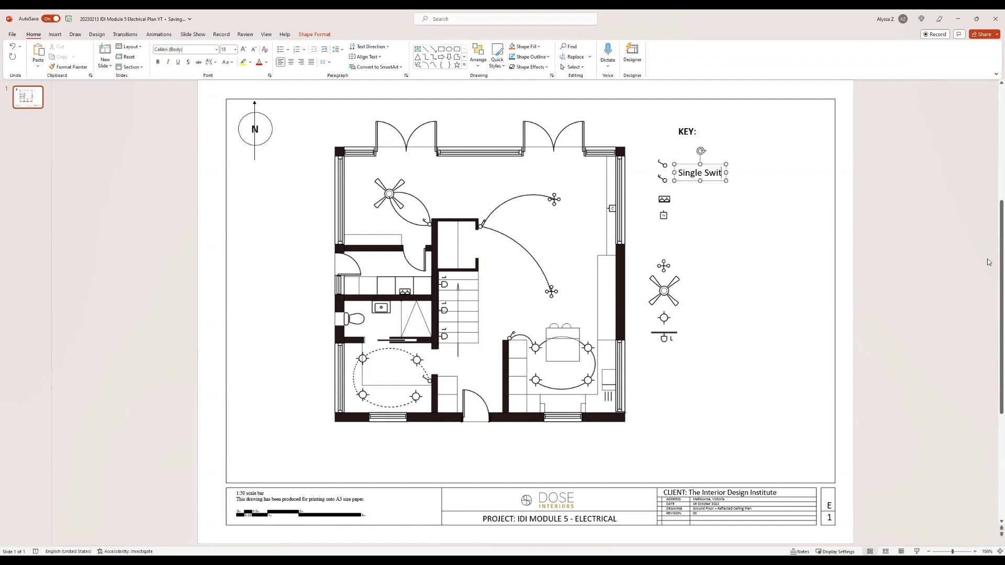
pyautogui.write('ch')
pyautogui.click(871, 204)
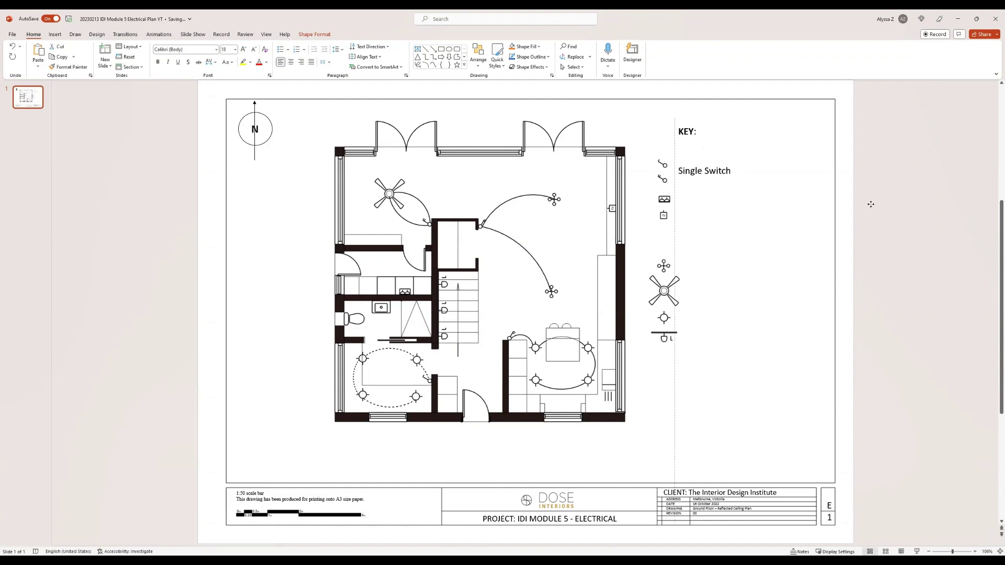
pyautogui.moveTo(871, 204); pyautogui.dragTo(879, 197)
pyautogui.press('Escape')
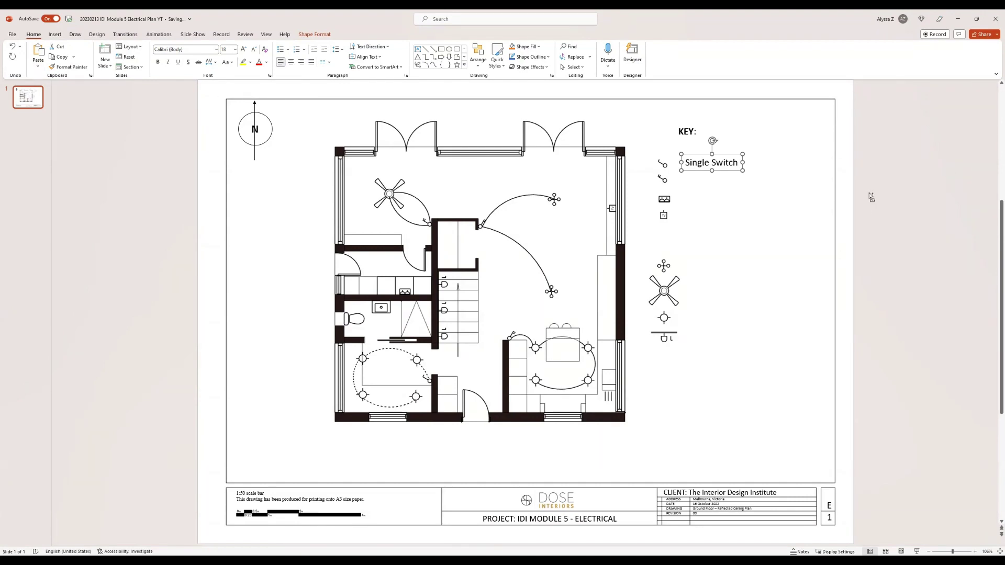
# Copy the "Single Switch" label and paste seven duplicates for the remaining symbols.
pyautogui.hotkey('ctrl', 'c')
pyautogui.hotkey('ctrl', 'v')
pyautogui.hotkey('ctrl', 'v')
pyautogui.hotkey('ctrl', 'v')
pyautogui.hotkey('ctrl', 'v')
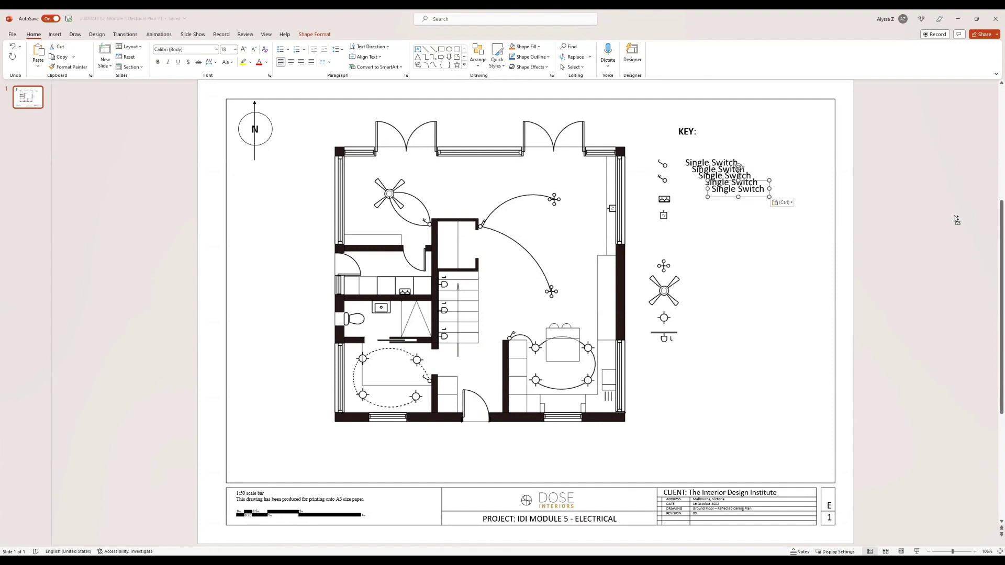
pyautogui.hotkey('ctrl', 'v')
pyautogui.hotkey('ctrl', 'v')
pyautogui.hotkey('ctrl', 'v')
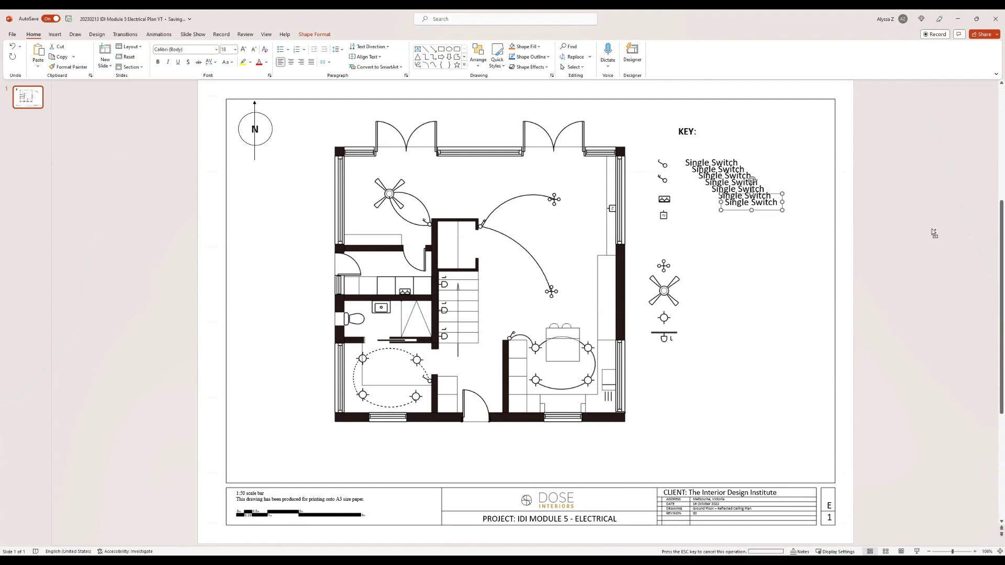
# Place the duplicated labels in a column, one beside each remaining symbol in the key.
pyautogui.moveTo(948, 256); pyautogui.dragTo(893, 410)
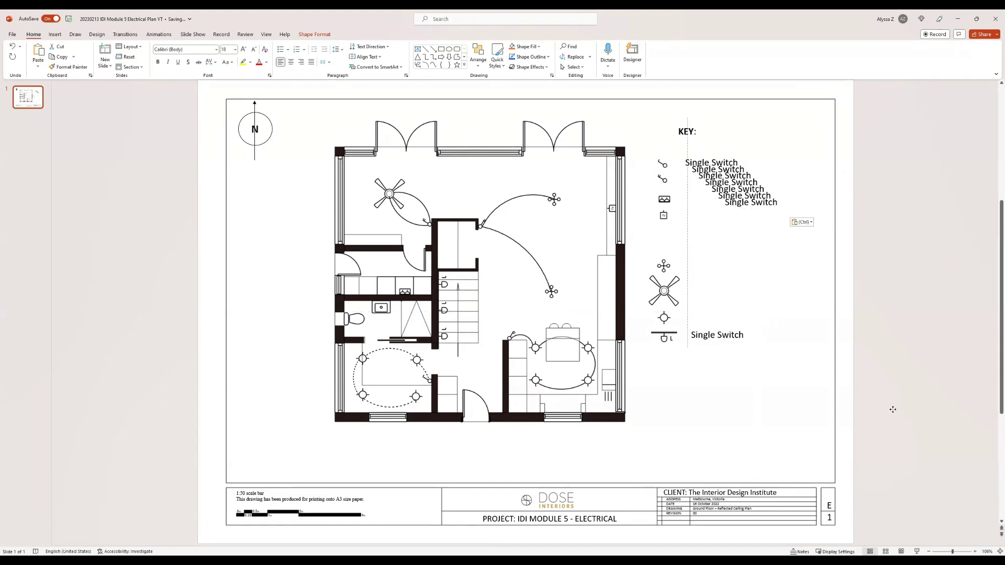
pyautogui.click(931, 247)
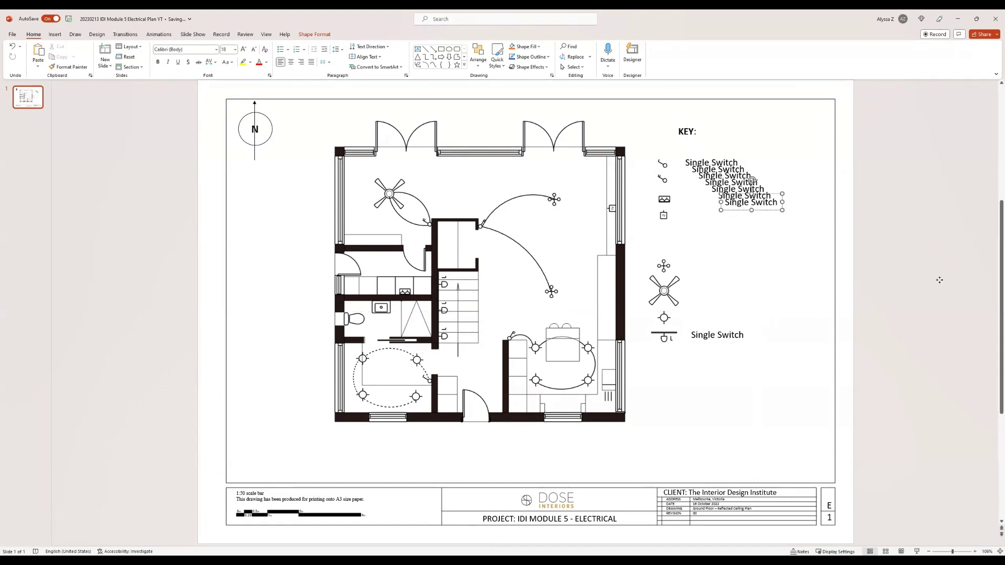
pyautogui.moveTo(937, 281); pyautogui.dragTo(884, 393)
pyautogui.moveTo(920, 265); pyautogui.dragTo(906, 343)
pyautogui.click(913, 346)
pyautogui.moveTo(906, 217); pyautogui.dragTo(888, 256)
pyautogui.moveTo(897, 209); pyautogui.dragTo(886, 240)
pyautogui.moveTo(889, 201)
pyautogui.mouseDown()
pyautogui.moveTo(887, 216)
pyautogui.moveTo(887, 193)
pyautogui.mouseUp()
# Rename the second, third and fourth key labels "Double Switch", "Double GPO" and "TV Connection".
pyautogui.doubleClick(877, 229)
pyautogui.write('Double')
pyautogui.tripleClick(883, 251)
pyautogui.write('Double GPO')
pyautogui.tripleClick(884, 268)
pyautogui.write('TV Connection')
# Rename the four light fitting labels "Chandelier", "Fan and Light", "Recessed Down Light" and "LED Track Light".
pyautogui.tripleClick(885, 331)
pyautogui.write('Chandelier')
pyautogui.tripleClick(889, 364)
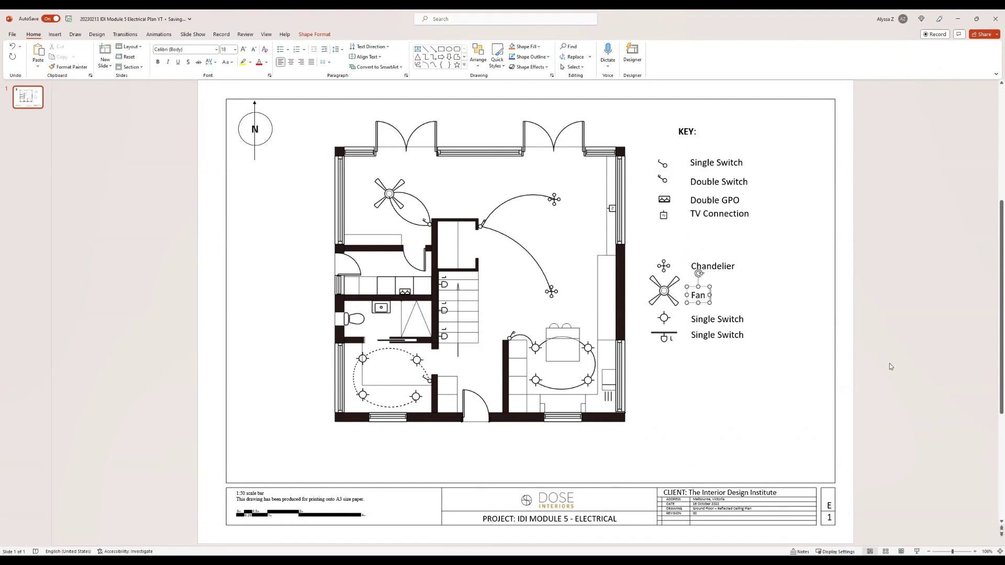
pyautogui.write('Light')
pyautogui.tripleClick(718, 335)
pyautogui.write('LED Track Light')
pyautogui.click(859, 157)
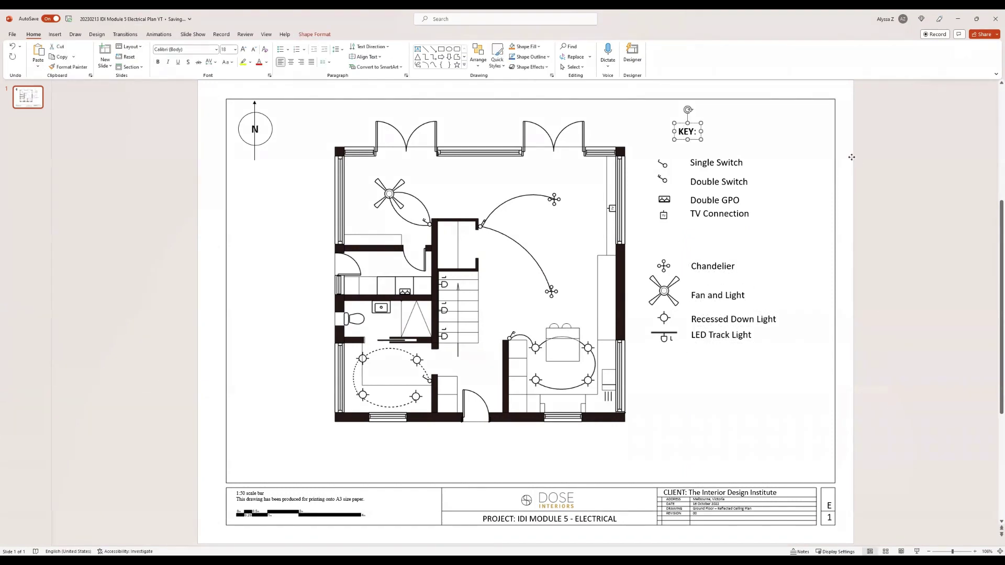
# Align the "KEY:" heading above the symbol column and place two copies of it above the electrical and lighting symbol groups.
pyautogui.moveTo(852, 157); pyautogui.dragTo(827, 189)
pyautogui.hotkey('ctrl', 'v')
pyautogui.hotkey('ctrl', 'v')
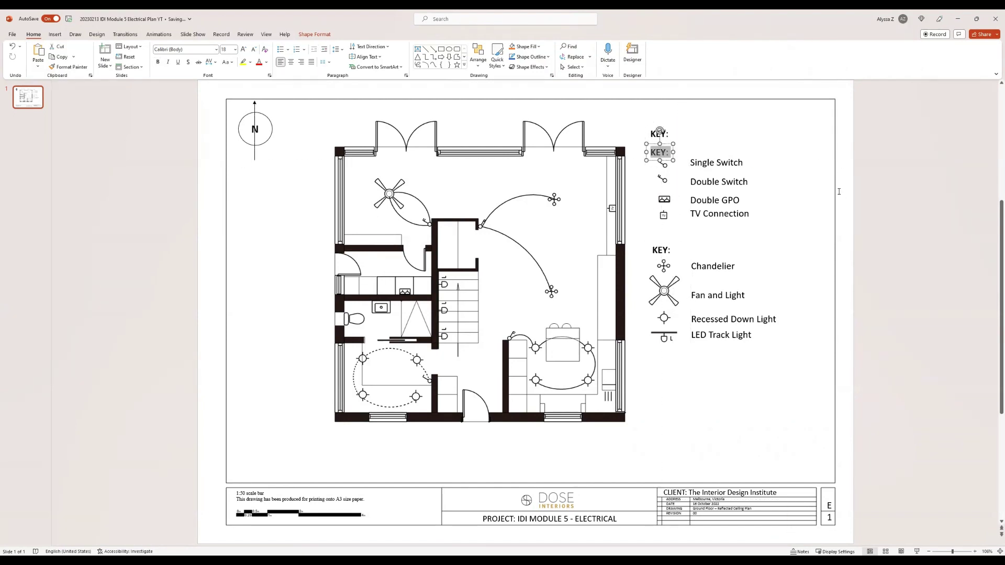
# Rename the two copied headings "Electrical:" above the switch symbols and "Lighting:" above the light fitting symbols.
pyautogui.write('Electrical')
pyautogui.doubleClick(661, 250)
pyautogui.write('Lighting:')
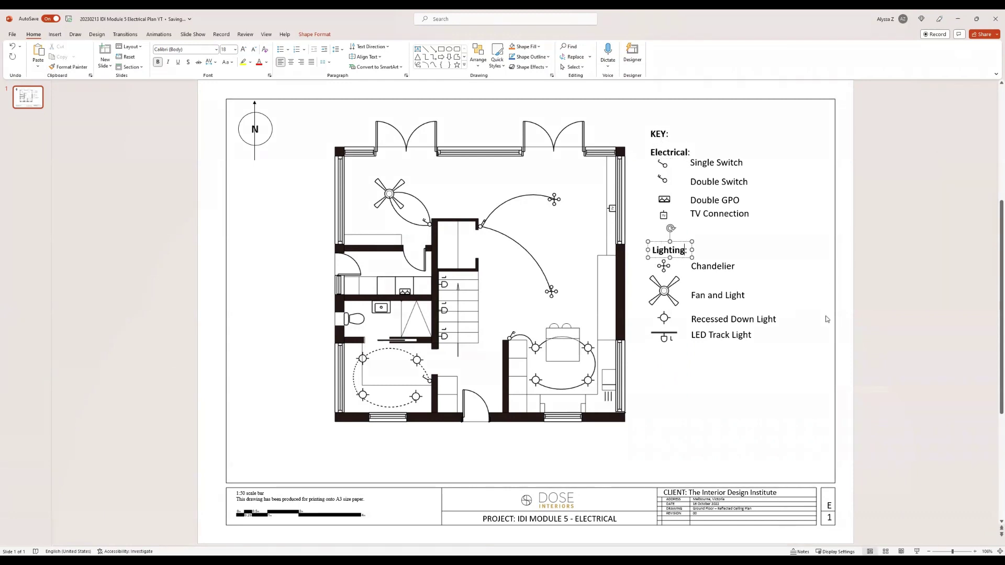
pyautogui.click(827, 319)
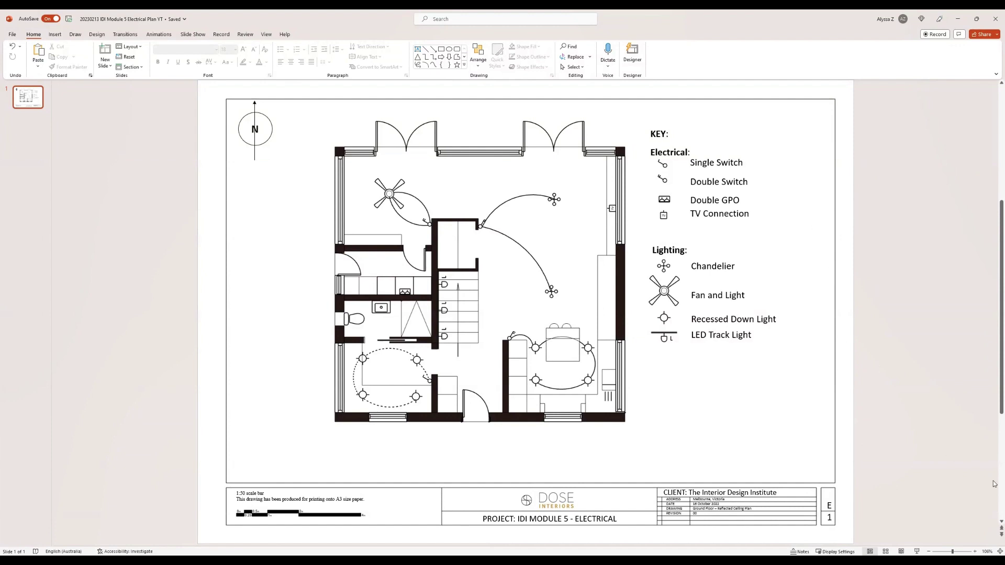
# Nudge the "Double Switch" label up slightly so it lines up with its symbol in the key.
pyautogui.click(883, 224)
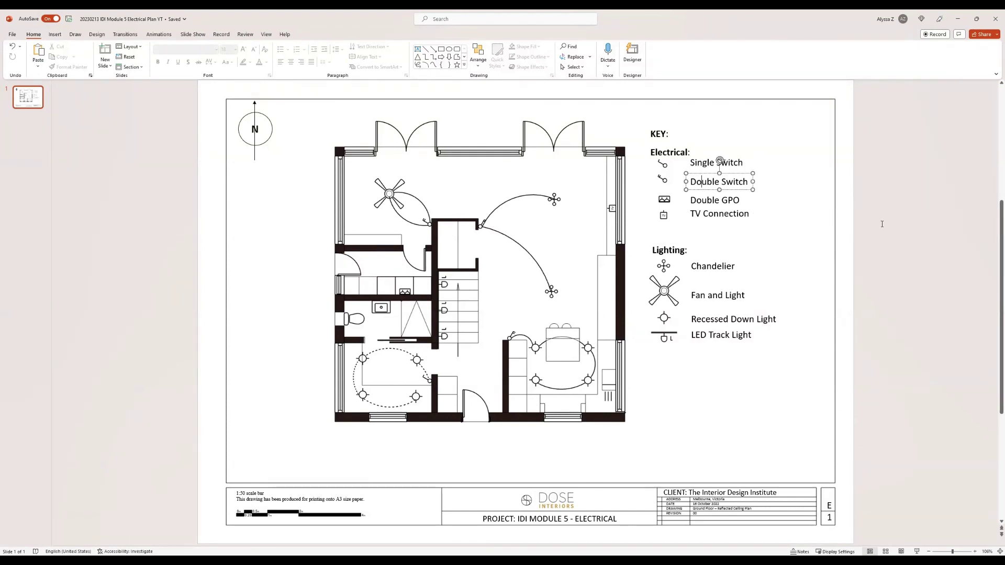
pyautogui.moveTo(879, 220); pyautogui.dragTo(879, 216)
pyautogui.click(882, 202)
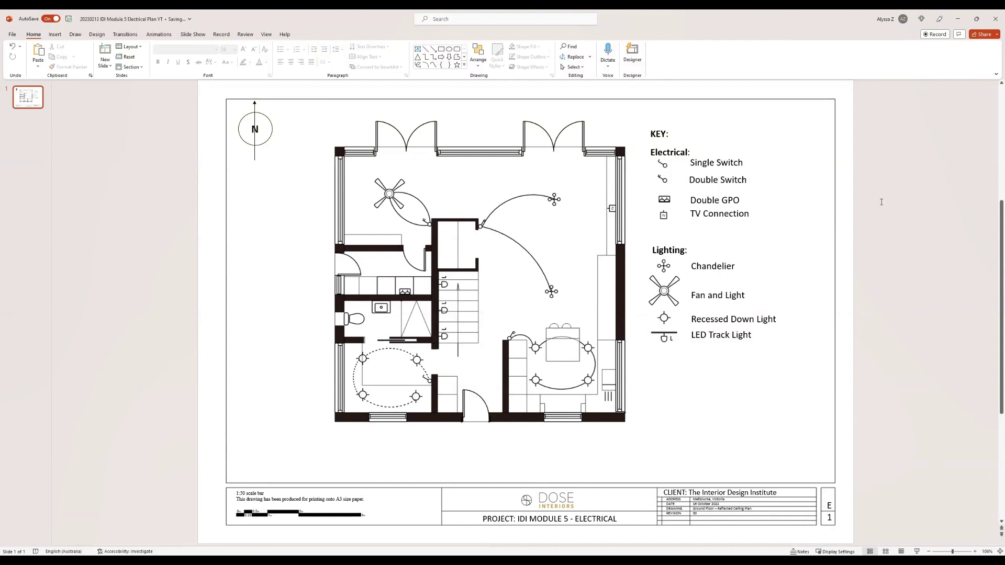
pyautogui.click(878, 228)
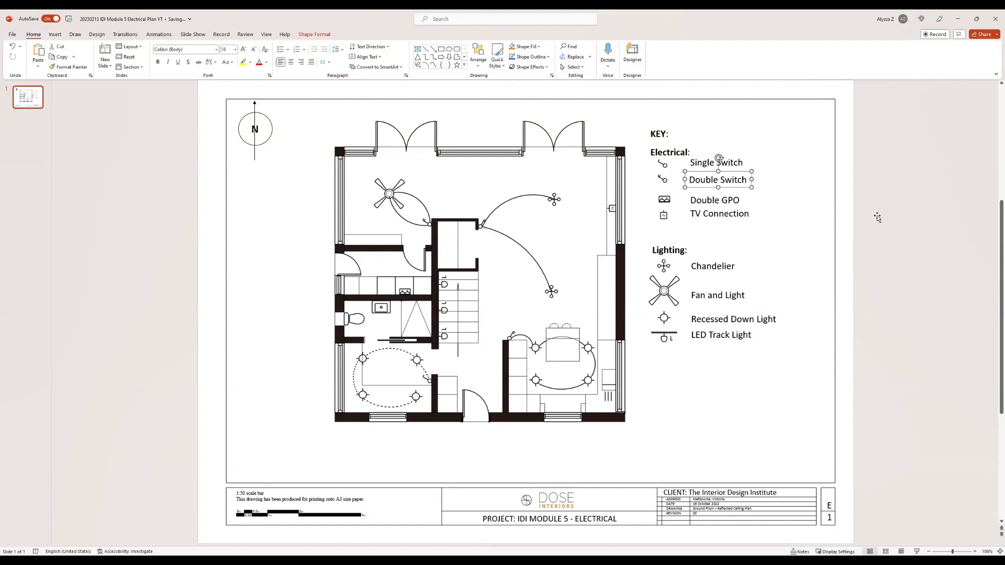
pyautogui.click(930, 495)
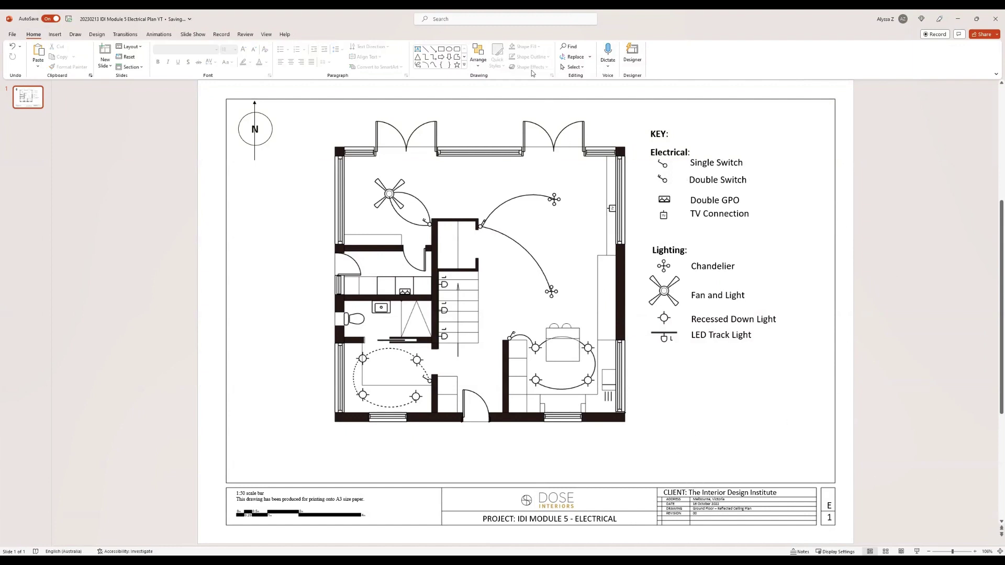
# Add a "DIM" text label at font size 10 beside the lower arc of the solid wiring loop around the four downlights.
pyautogui.click(417, 49)
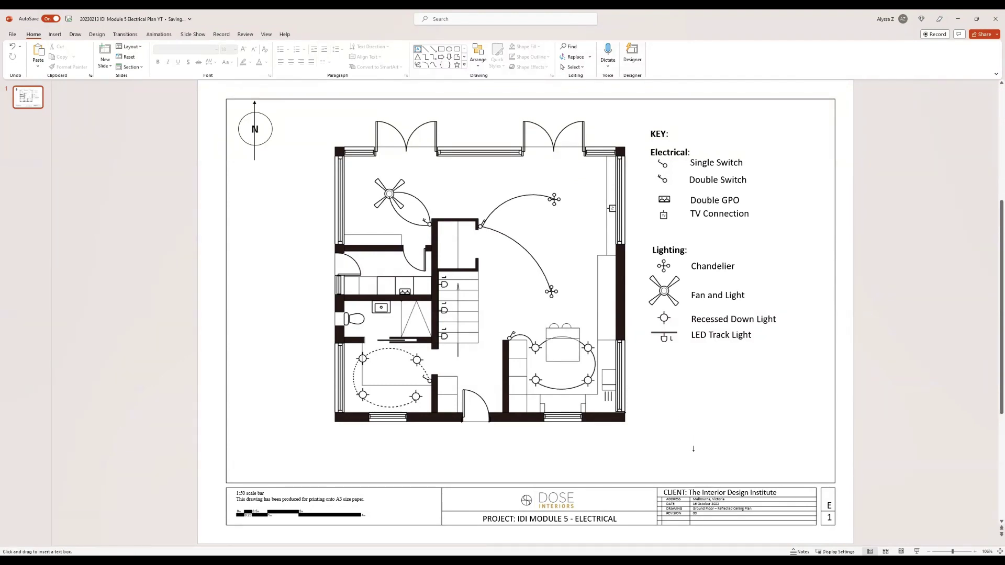
pyautogui.click(697, 479)
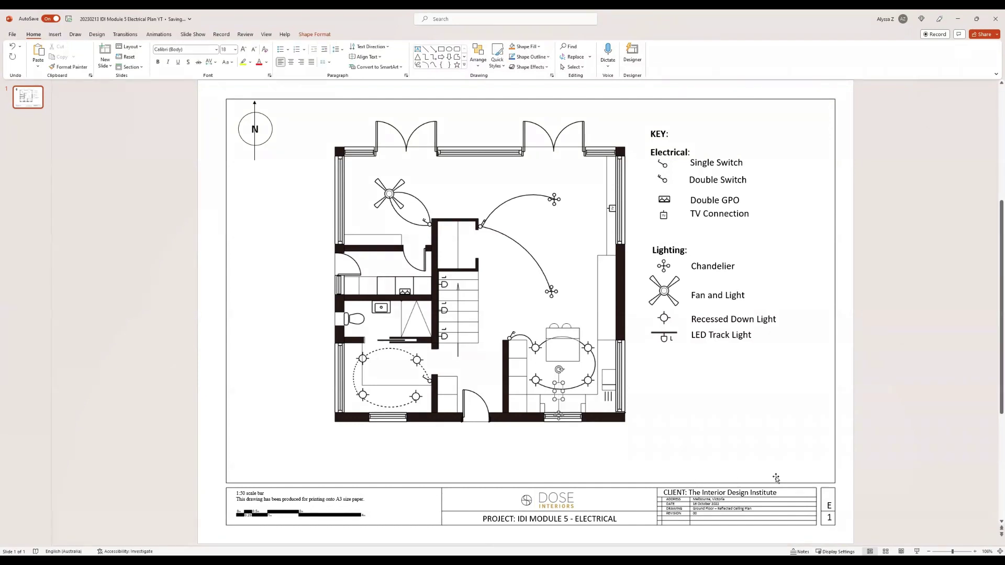
pyautogui.write('DIM')
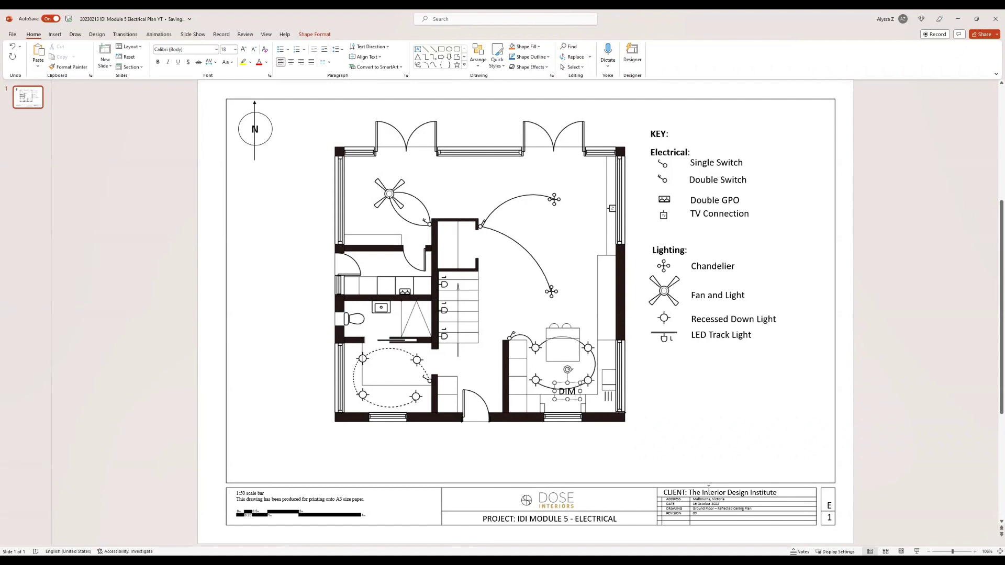
pyautogui.hotkey('ctrl', 'a')
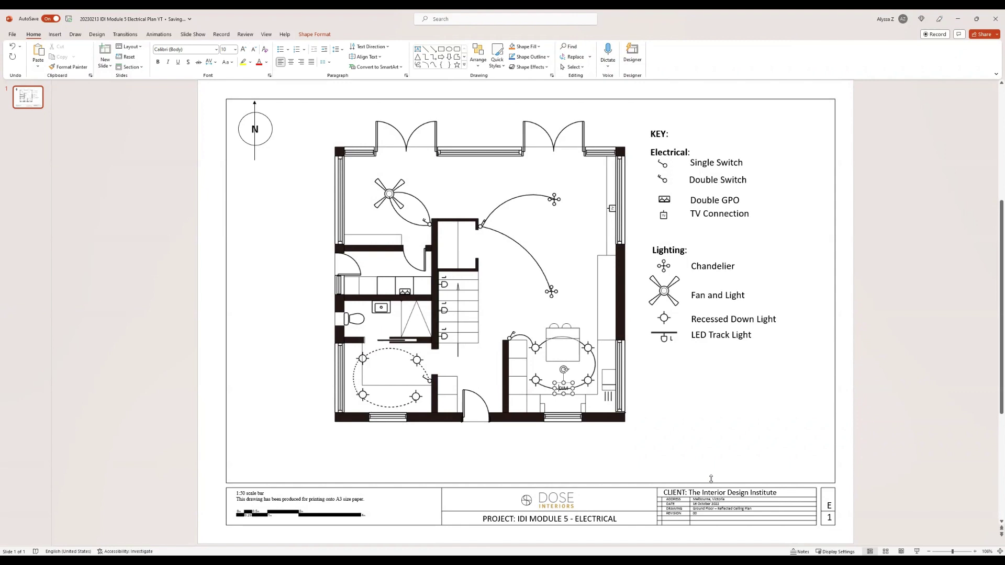
pyautogui.press('Escape')
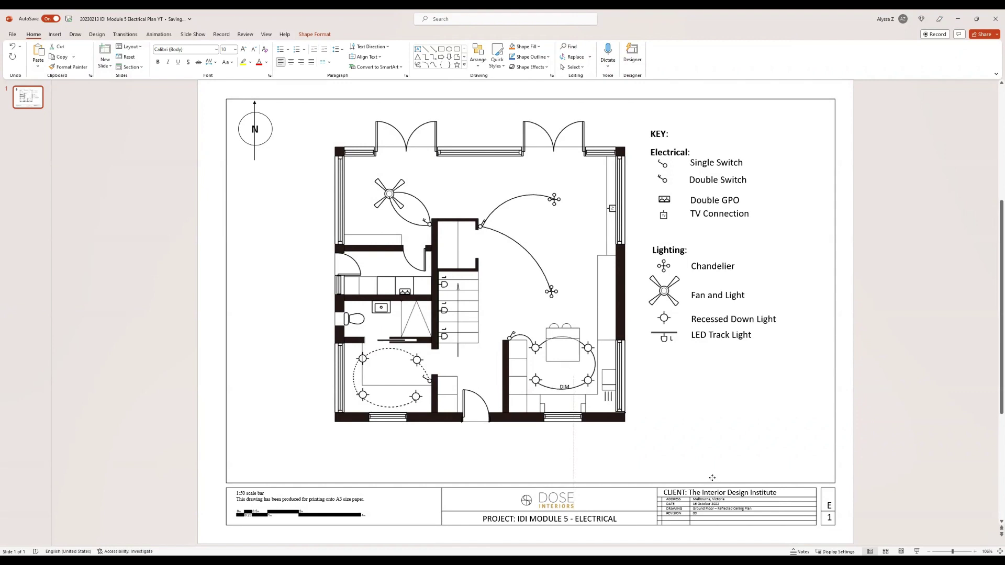
pyautogui.press('Left')
pyautogui.press('Up')
# Duplicate the "DIM" label twice, placing one copy at the loop's upper arc and one beside the wire to its switch.
pyautogui.hotkey('ctrl', 'v')
pyautogui.moveTo(576, 388)
pyautogui.mouseDown()
pyautogui.moveTo(551, 333)
pyautogui.moveTo(571, 336)
pyautogui.moveTo(571, 328)
pyautogui.mouseUp()
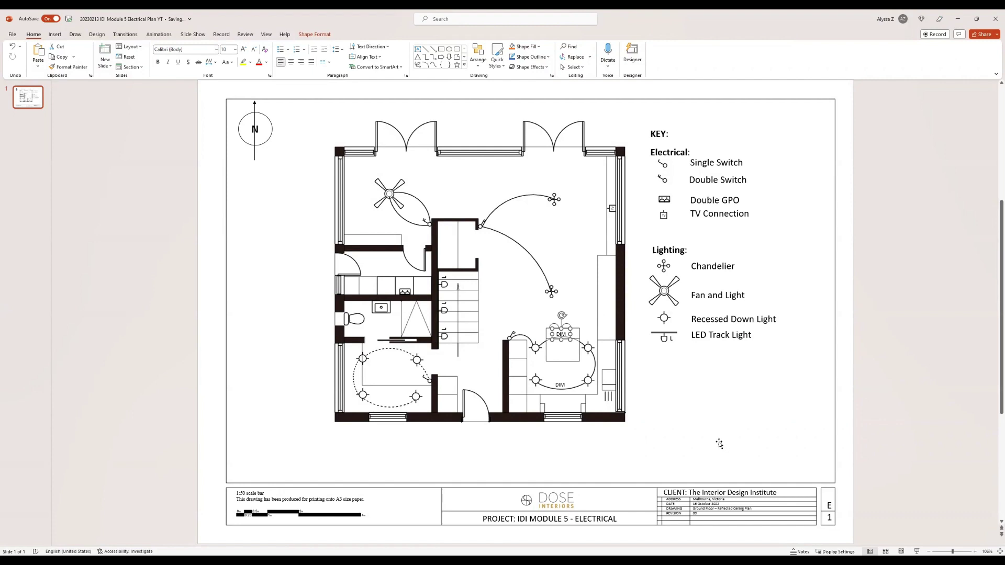
pyautogui.hotkey('ctrl', 'v')
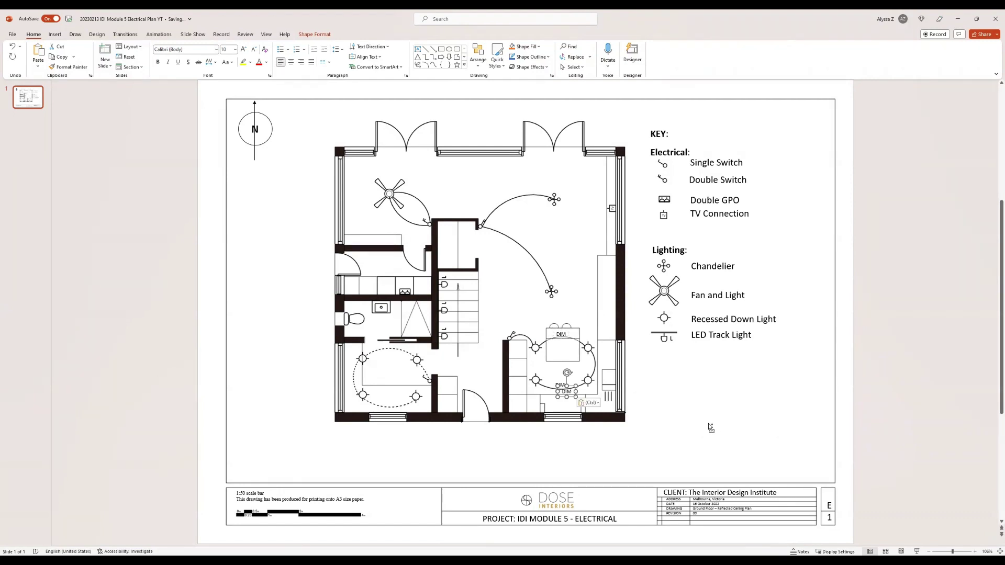
pyautogui.moveTo(718, 485); pyautogui.dragTo(667, 413)
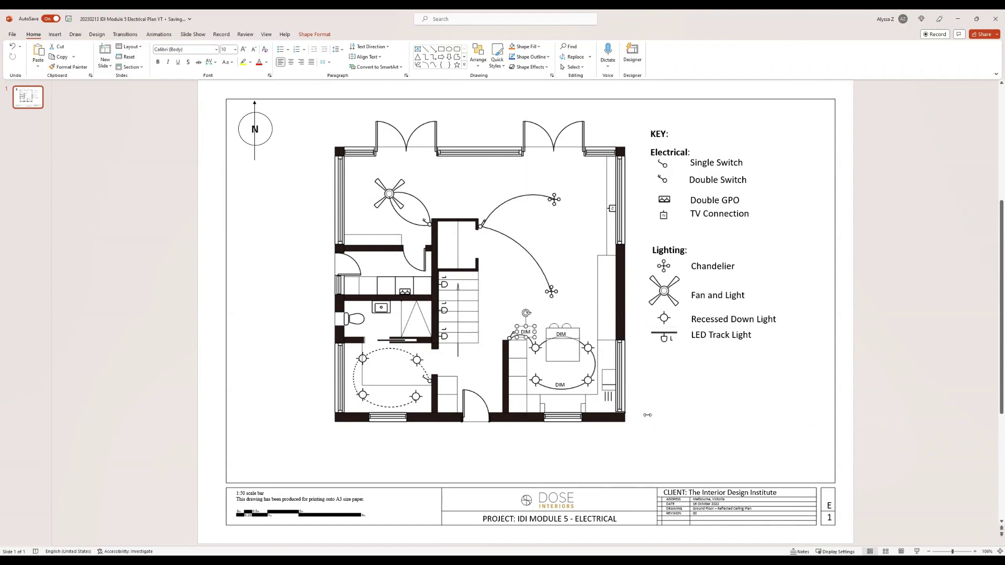
pyautogui.click(712, 466)
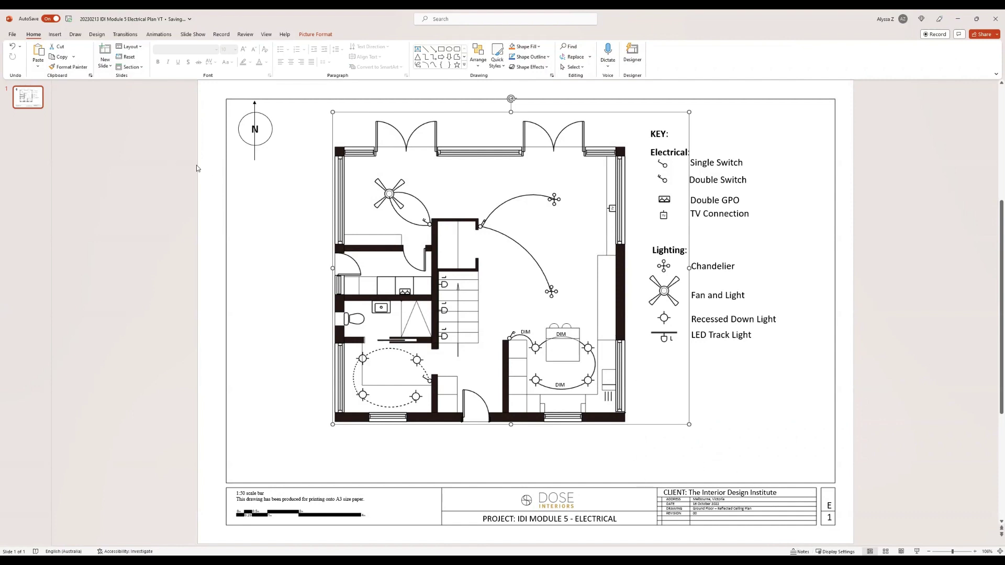
pyautogui.click(981, 508)
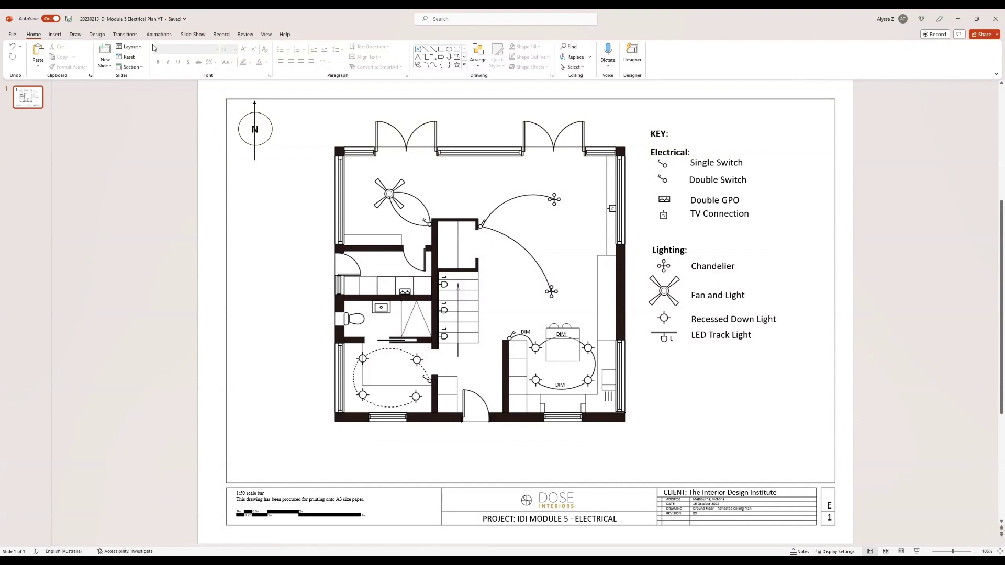
# Add the drawing title "E1: Electrical Ground Floor Plan" directly below the floor plan's lower left corner.
pyautogui.click(417, 48)
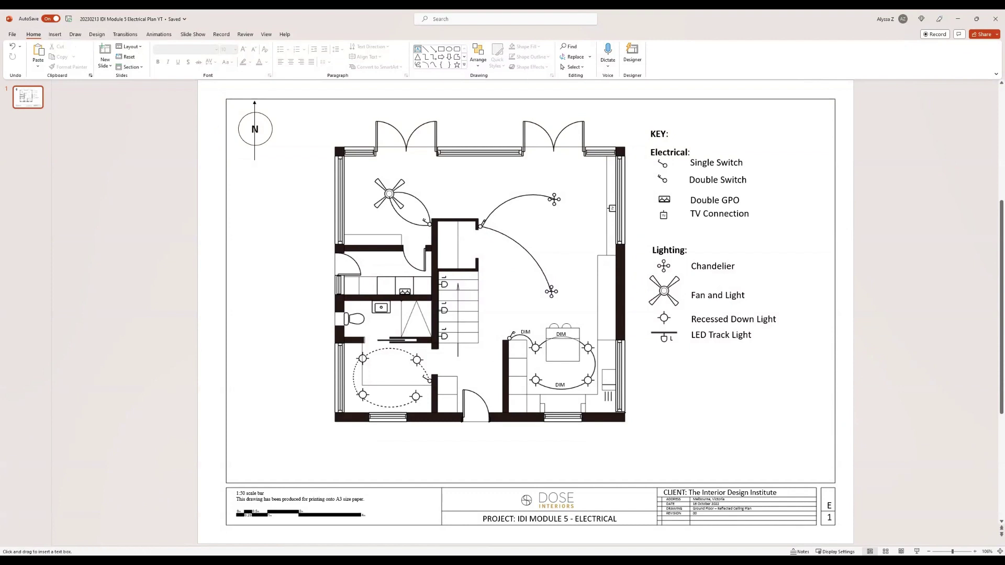
pyautogui.moveTo(336, 443); pyautogui.dragTo(340, 475)
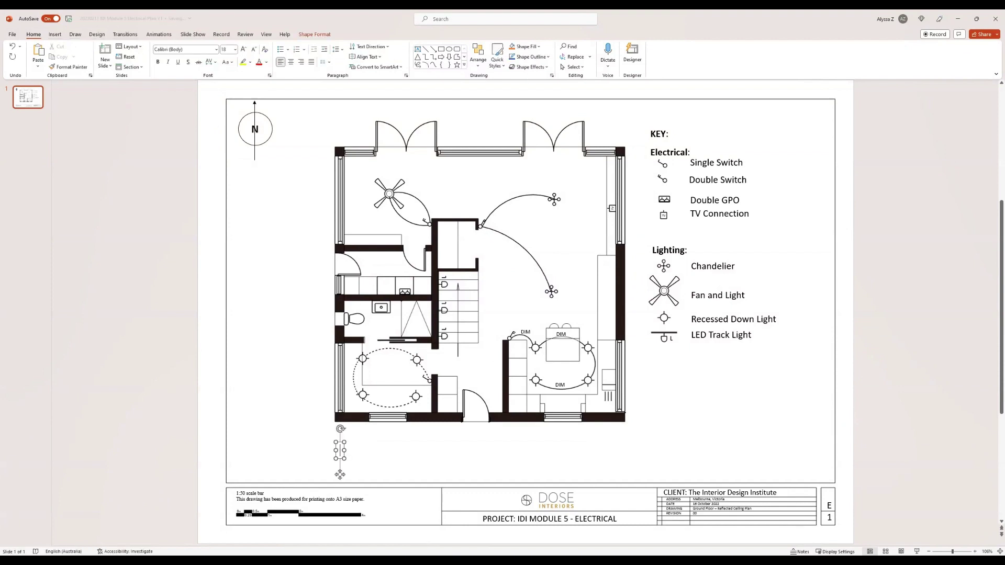
pyautogui.write('E1')
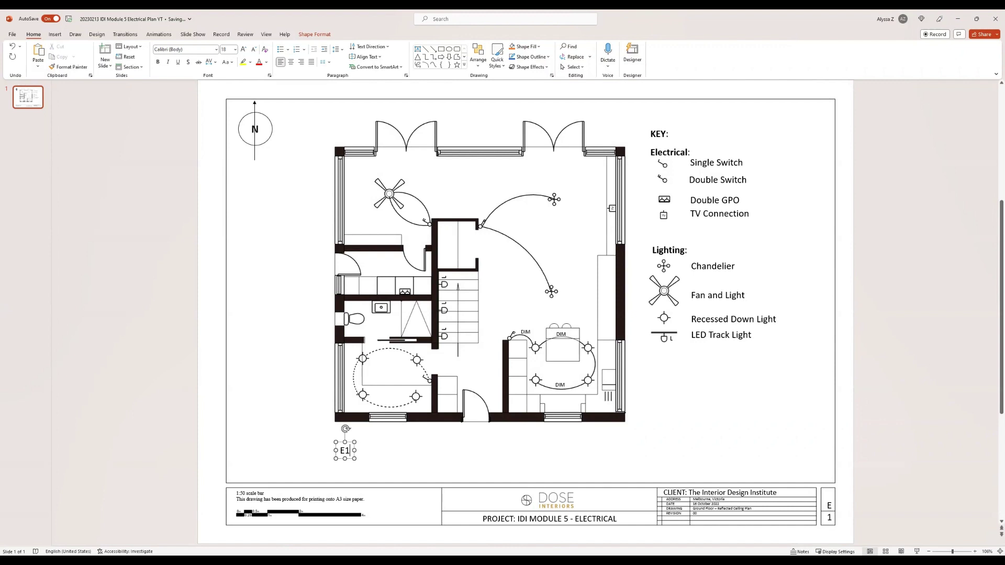
pyautogui.write(' - ')
pyautogui.write('Electrical ')
pyautogui.write('Ground Fl')
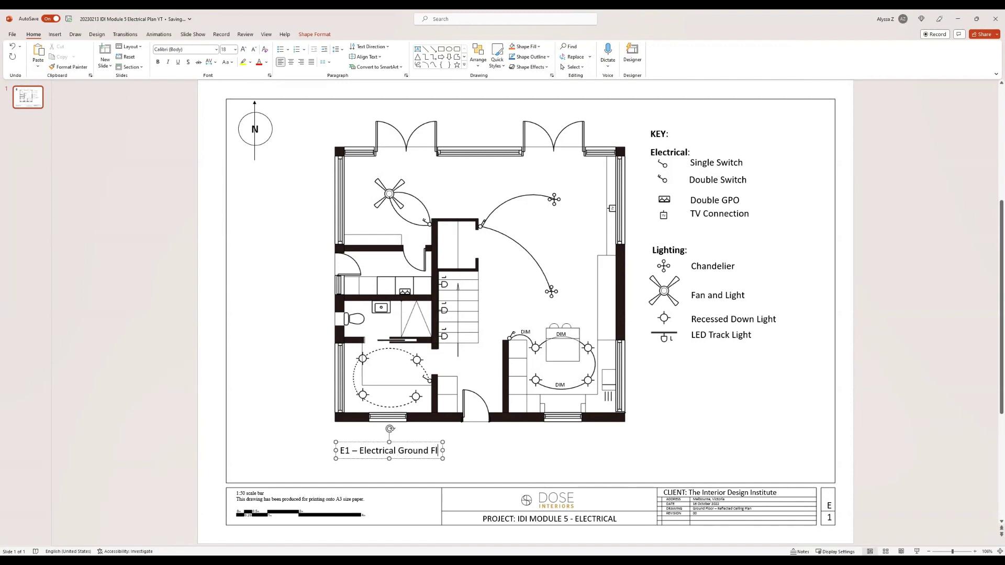
pyautogui.write('oor Plan')
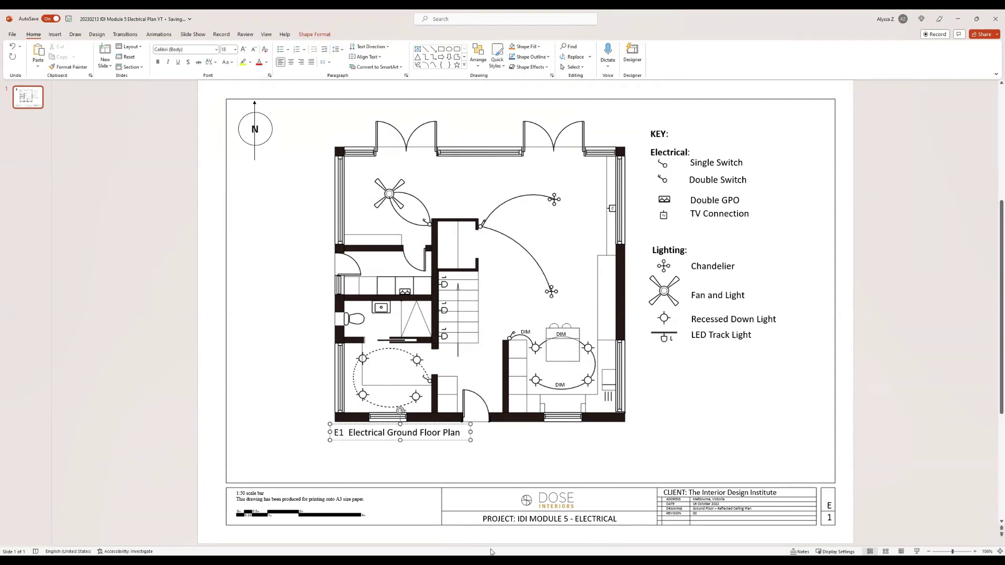
pyautogui.write(':')
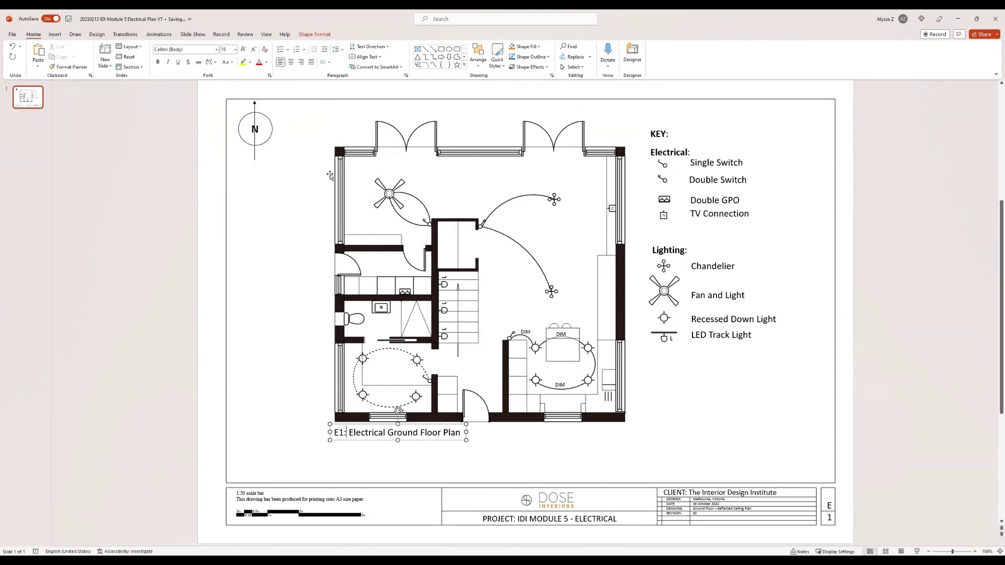
pyautogui.click(270, 134)
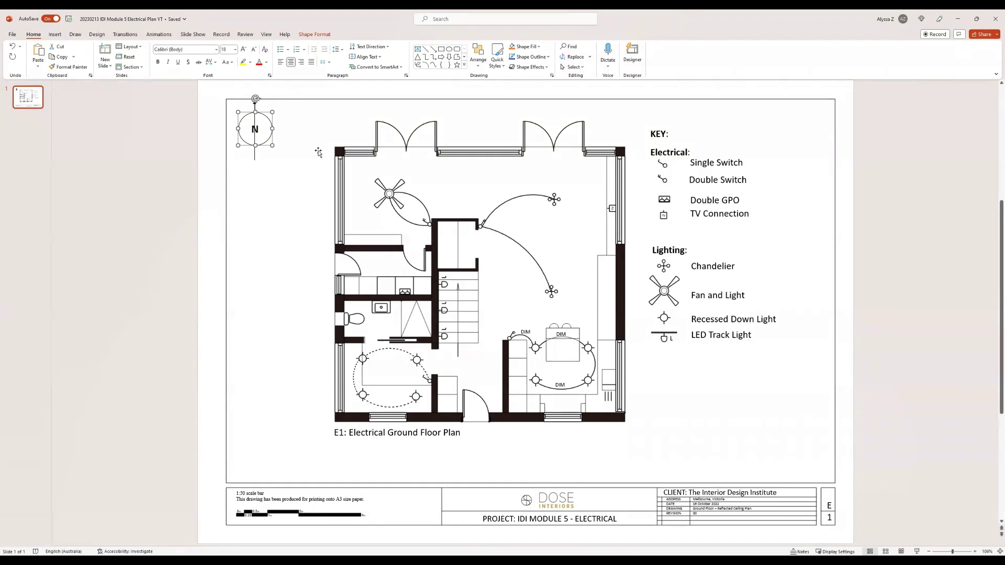
pyautogui.press('Tab')
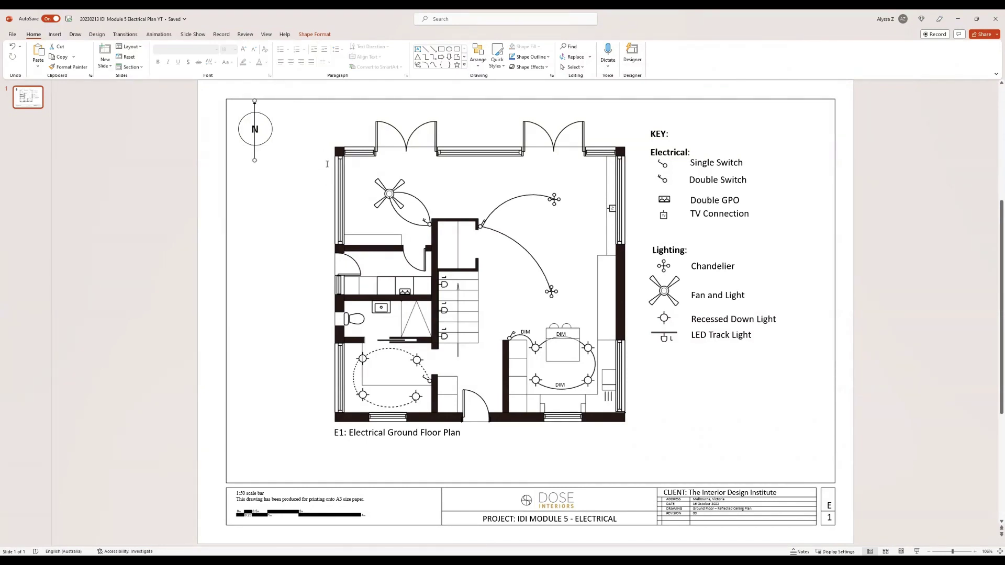
pyautogui.press('Tab')
pyautogui.press('Escape')
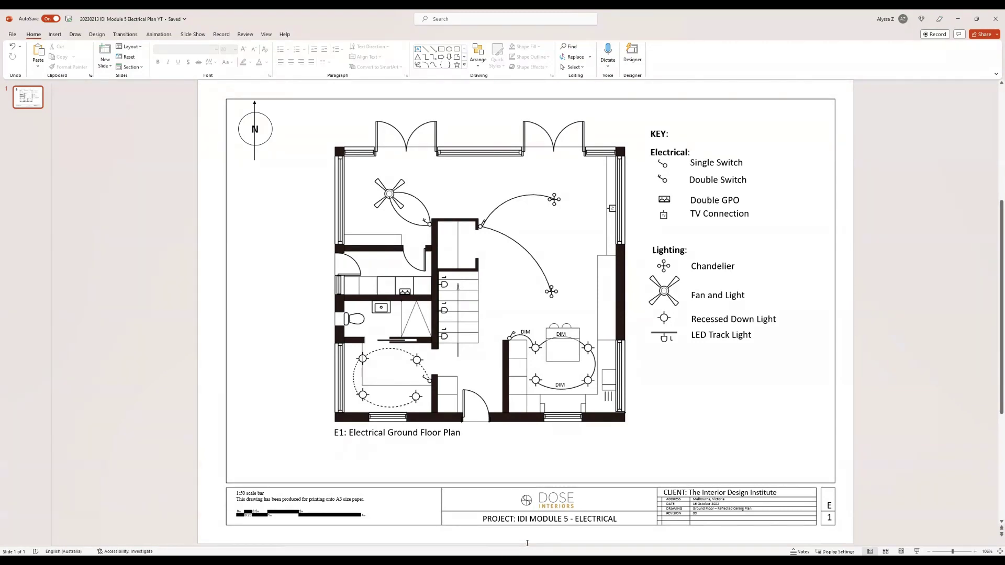
# Insert a hyphen into the drawing title so it reads "E1: Electrical - Ground Floor Plan".
pyautogui.click(389, 434)
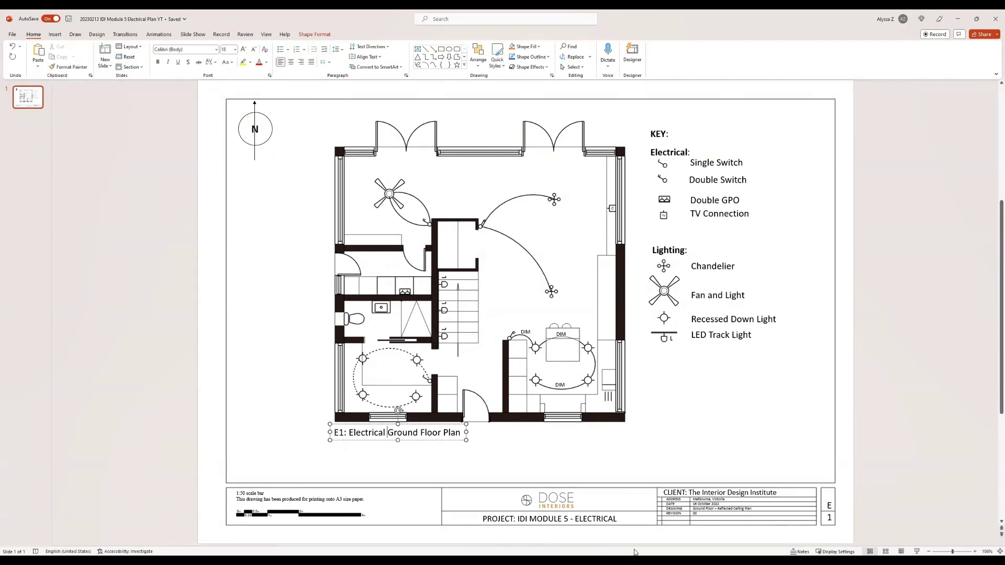
pyautogui.write('-')
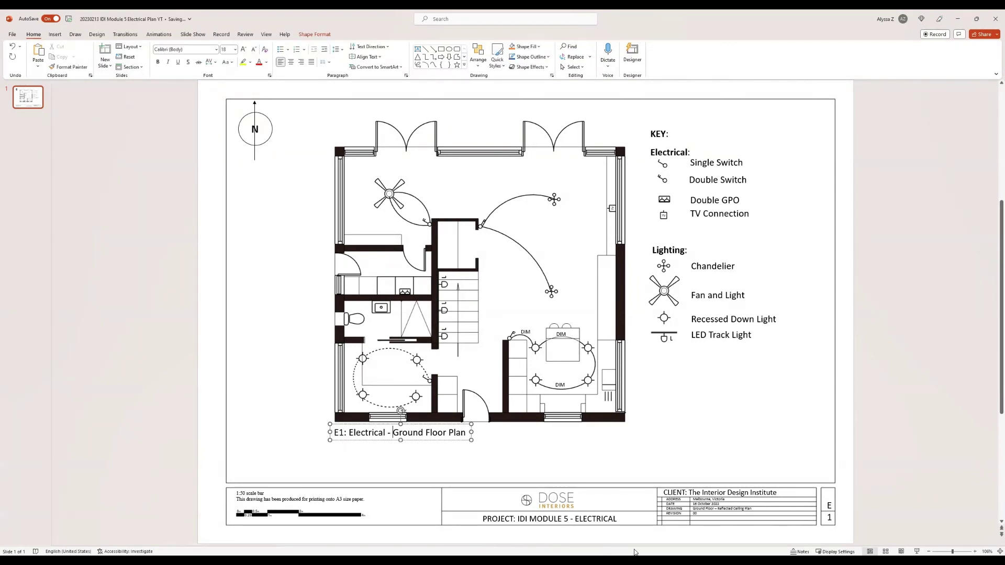
pyautogui.press('Escape')
pyautogui.press('Escape')
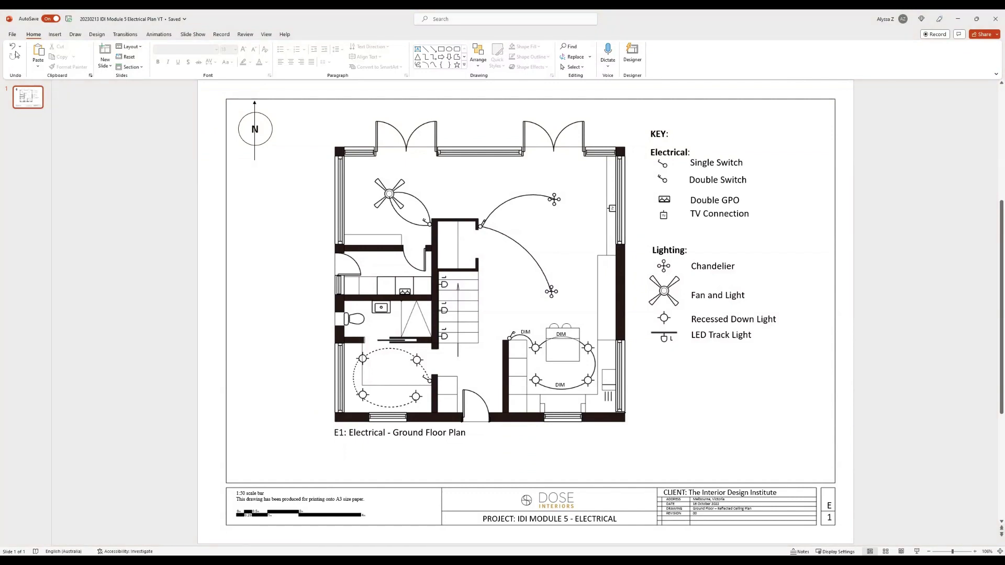
# Choose PDF as the file type for saving a copy of the plan, and return to the slide without saving.
pyautogui.click(12, 34)
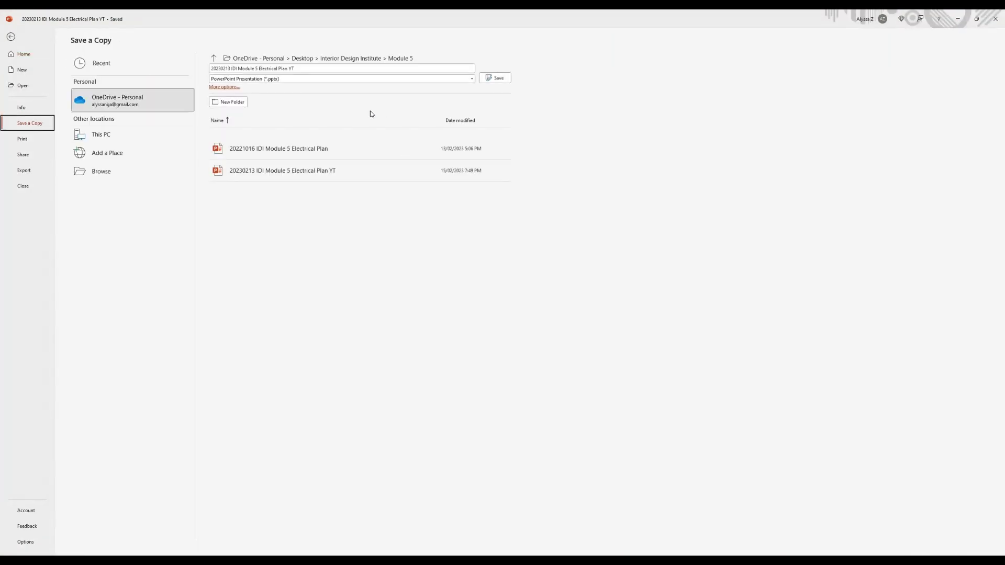
pyautogui.click(373, 79)
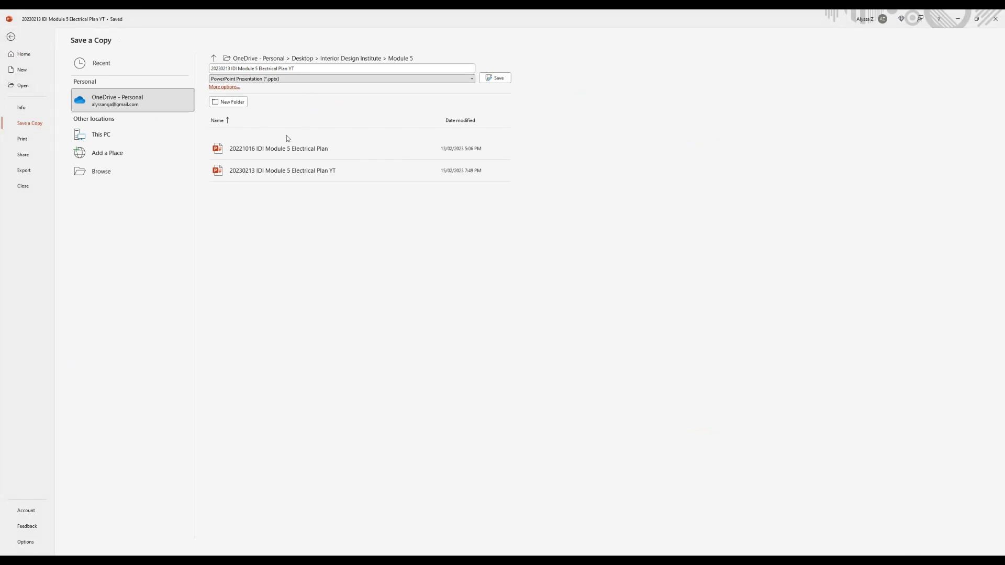
pyautogui.click(288, 141)
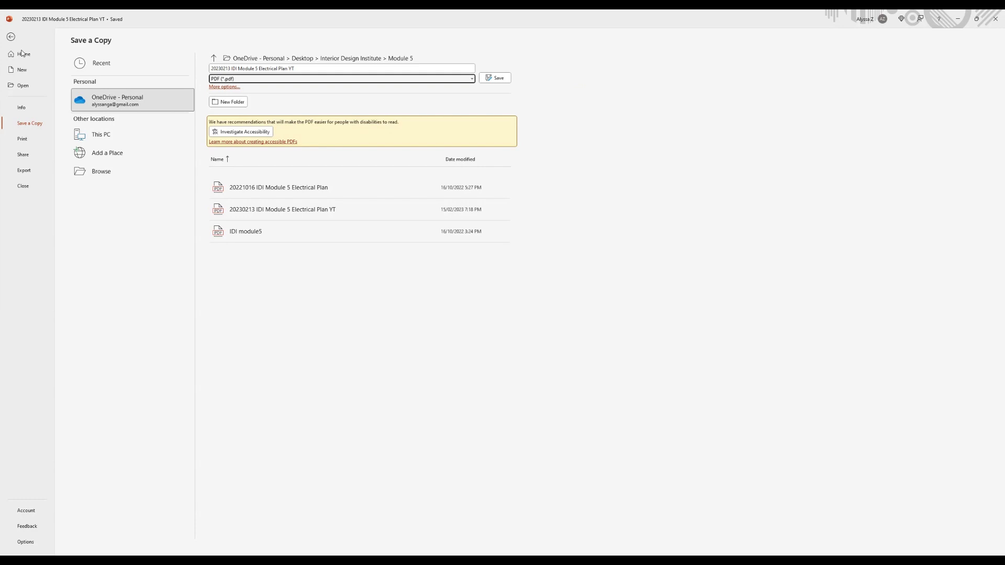
pyautogui.click(10, 36)
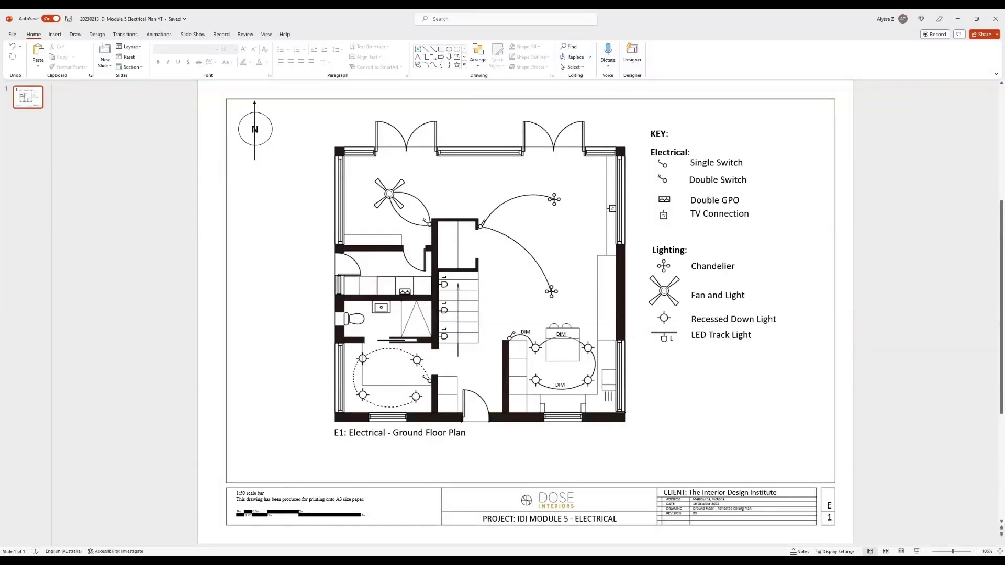